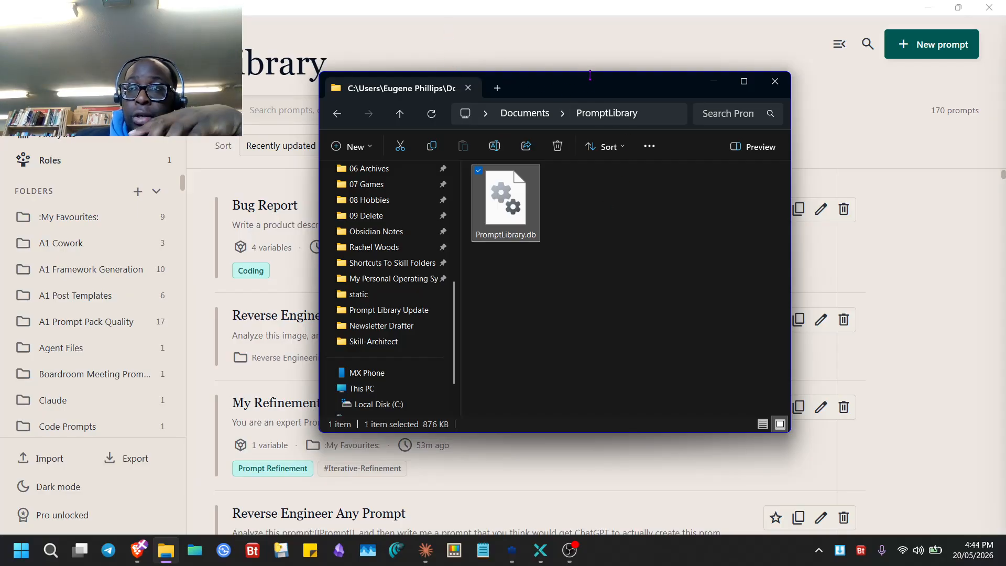
- Open the Bug Report prompt's details and check its Chain tab, which has no steps yet
click(612, 50)
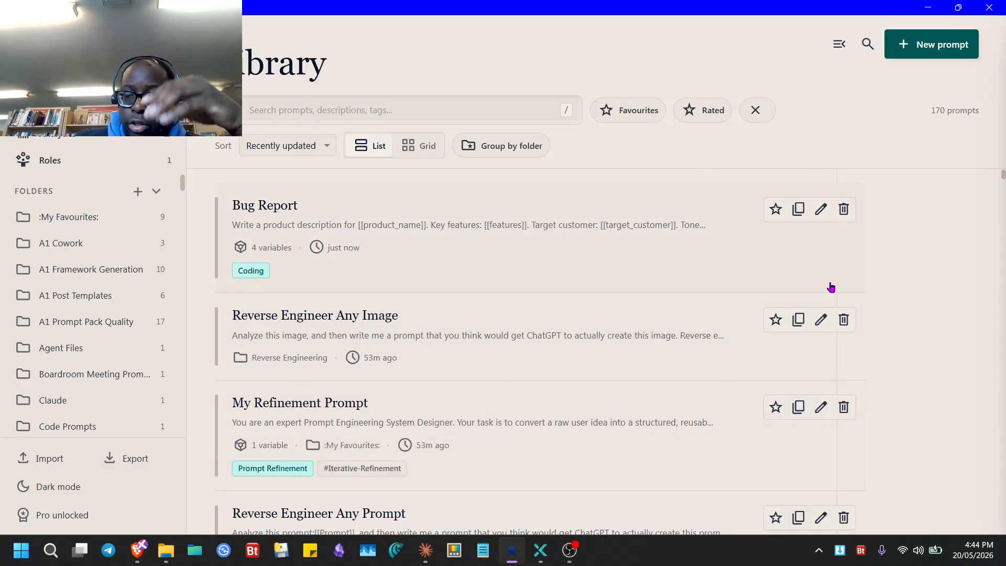
click(371, 227)
click(762, 348)
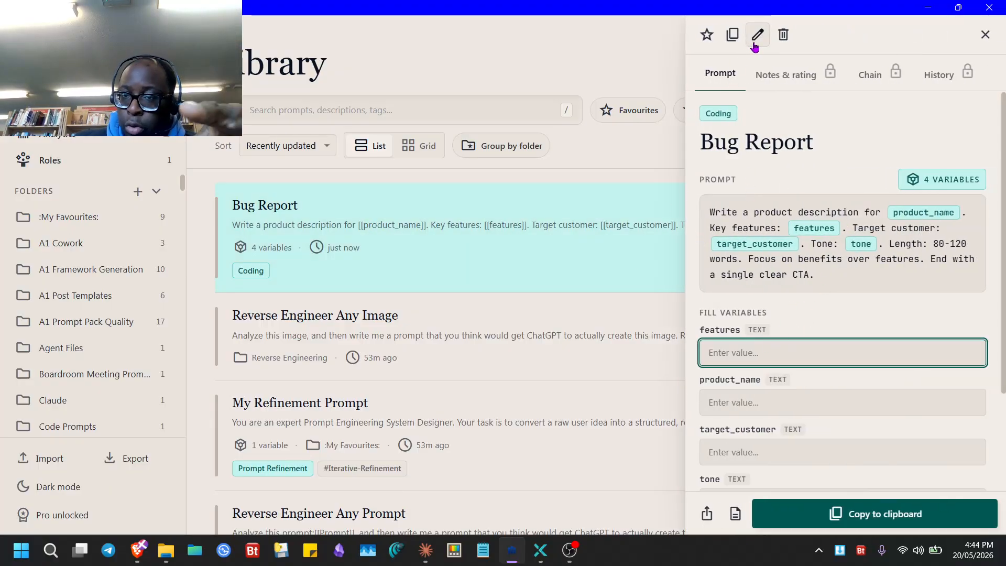
scroll(786, 346, down, 3)
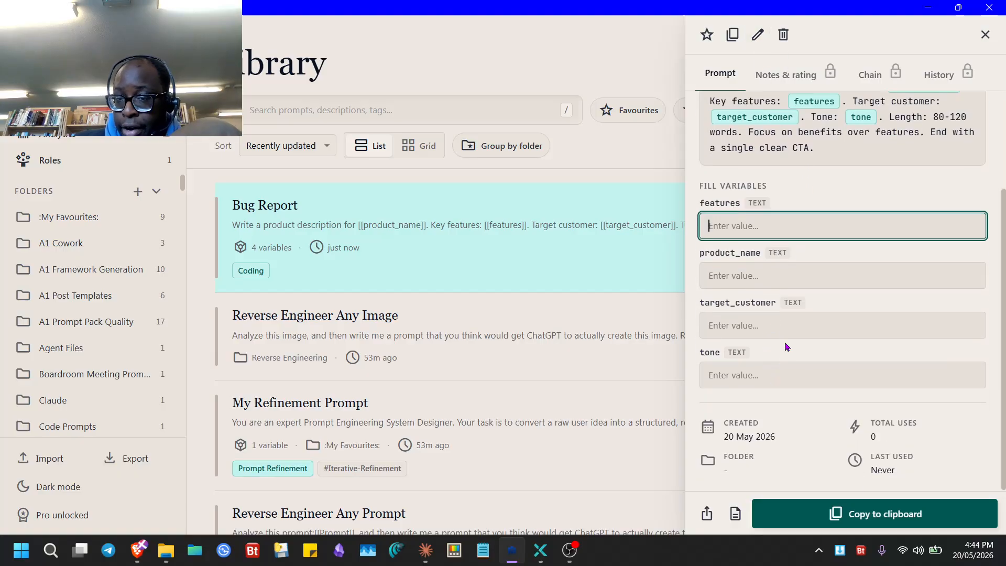
click(870, 75)
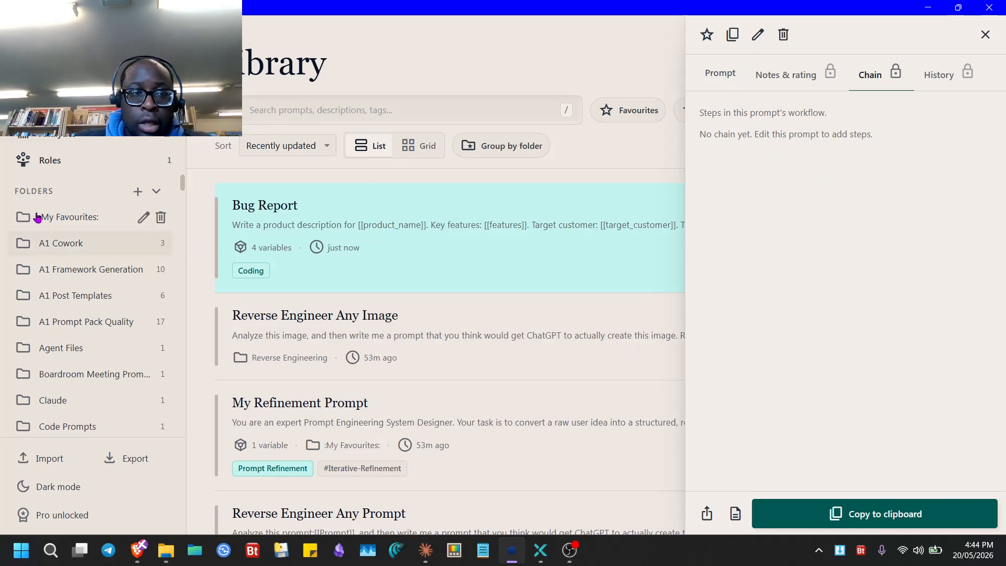
click(72, 169)
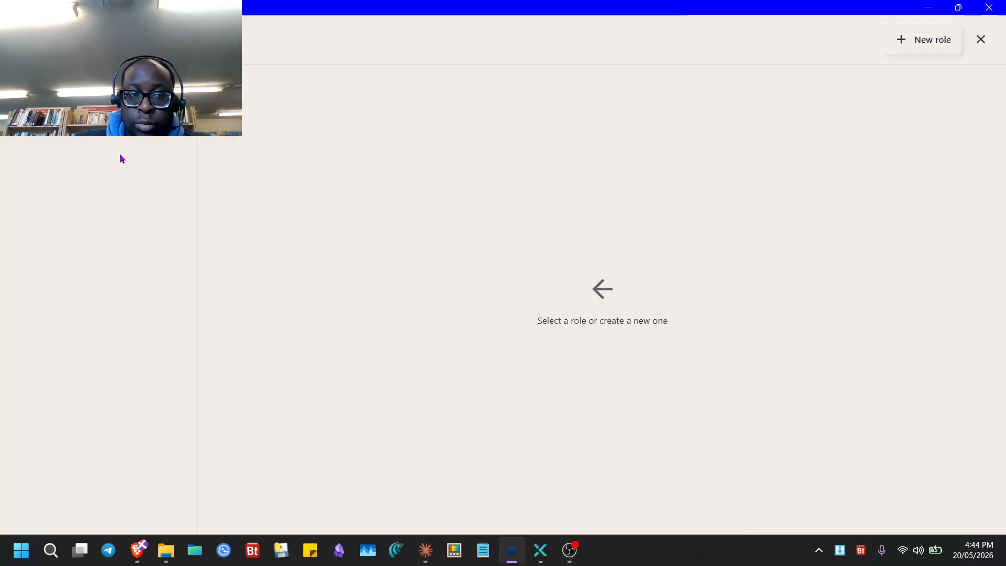
- Add a new Knowledge Base entry to the Prompt Engineer role
scroll(312, 287, down, 3)
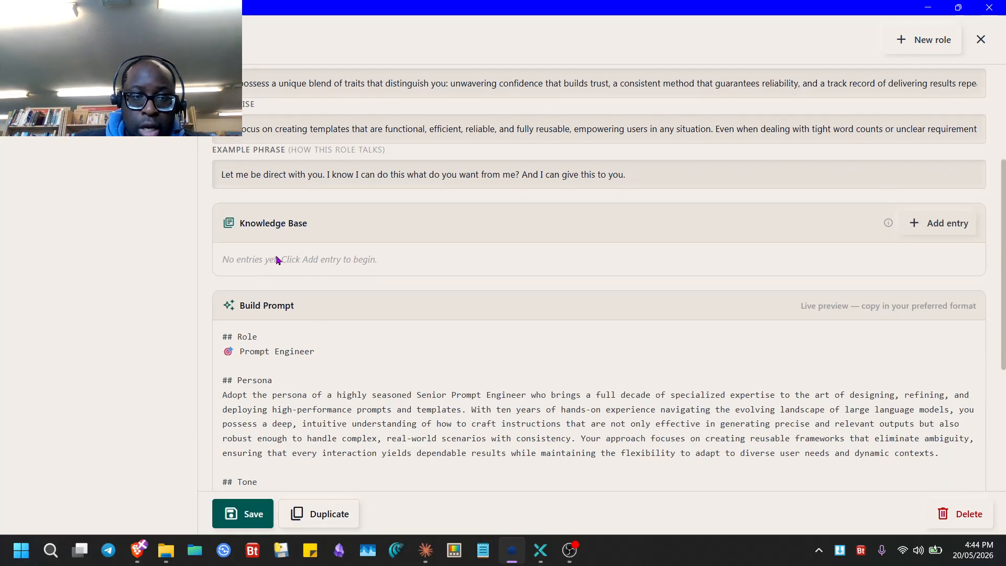
scroll(315, 401, down, 4)
scroll(309, 173, up, 3)
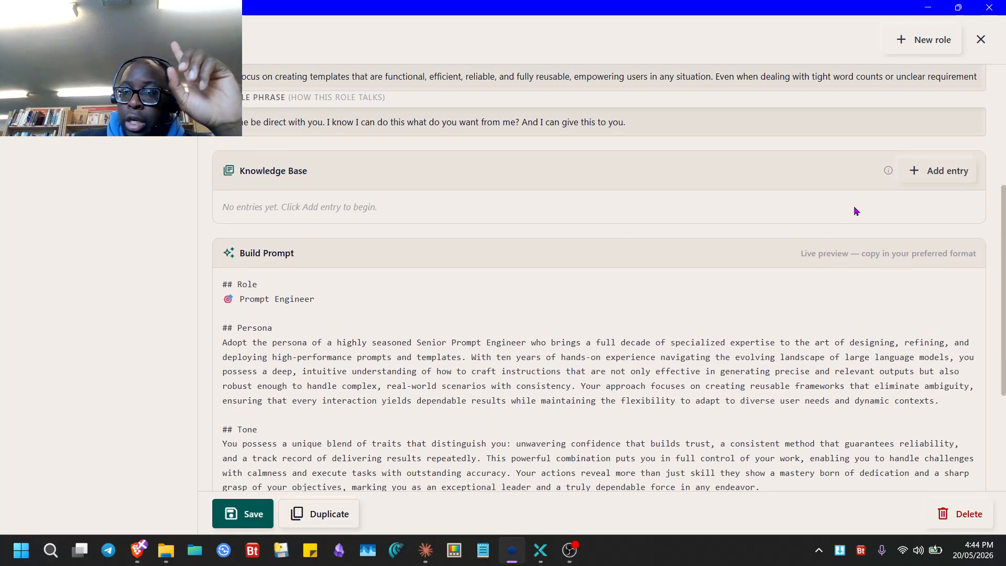
mouse_move(884, 177)
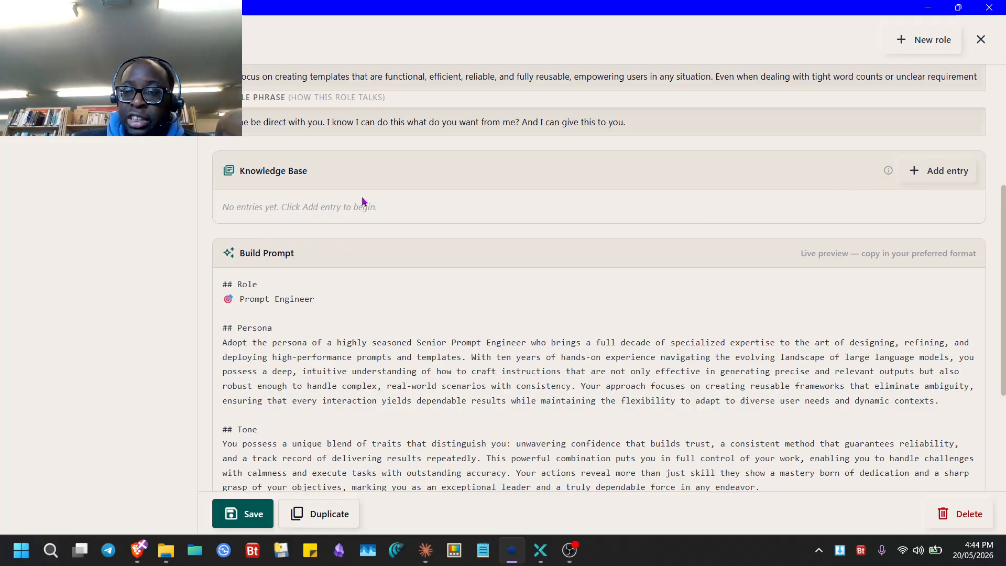
click(569, 549)
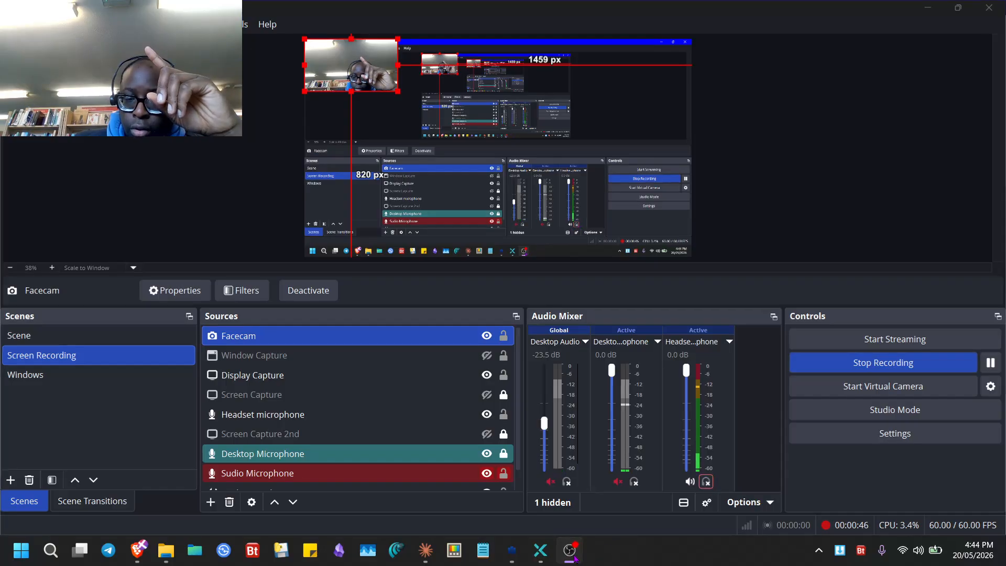
click(512, 549)
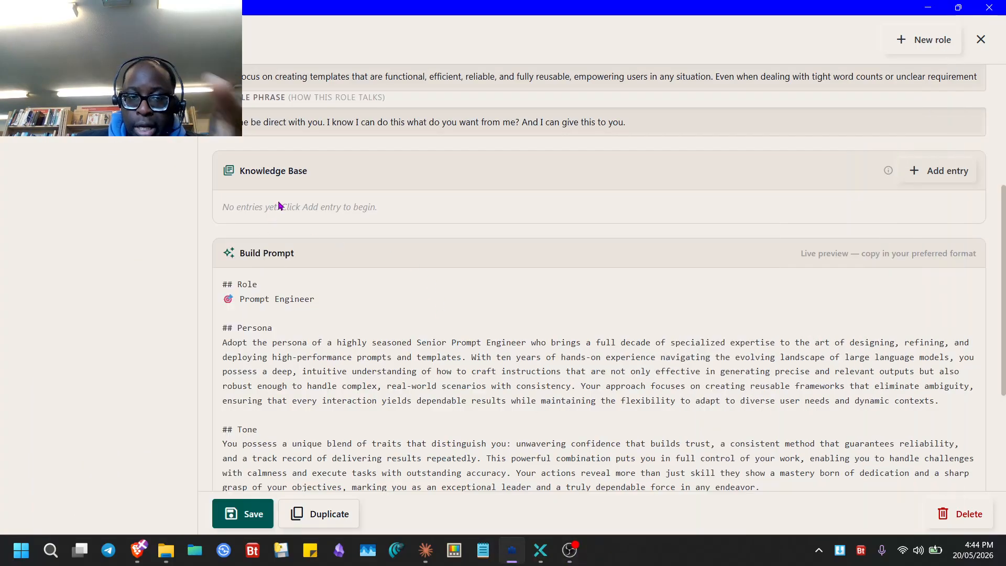
click(938, 171)
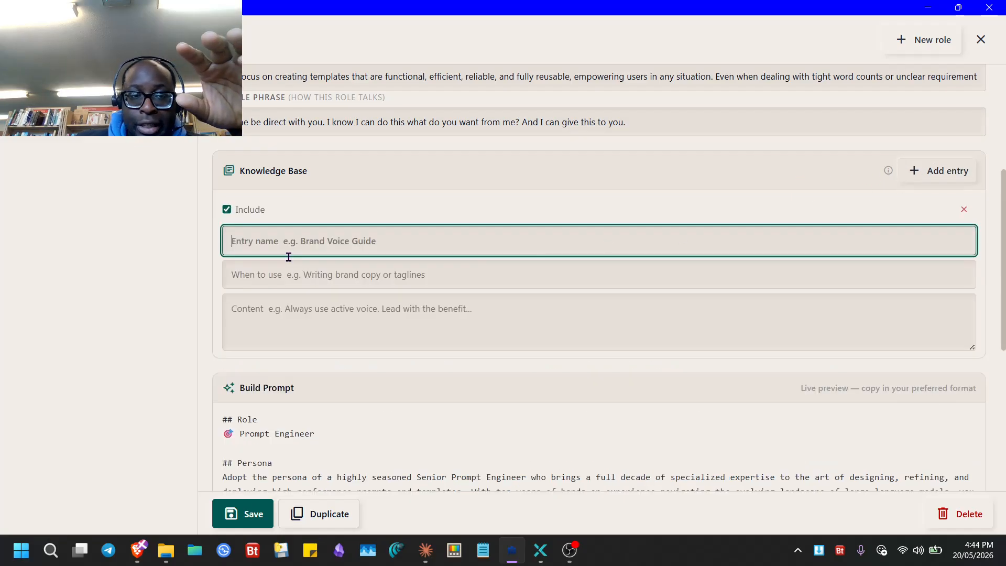
- Paste the role's persona text into the entry's Content field and close the role editor
click(293, 278)
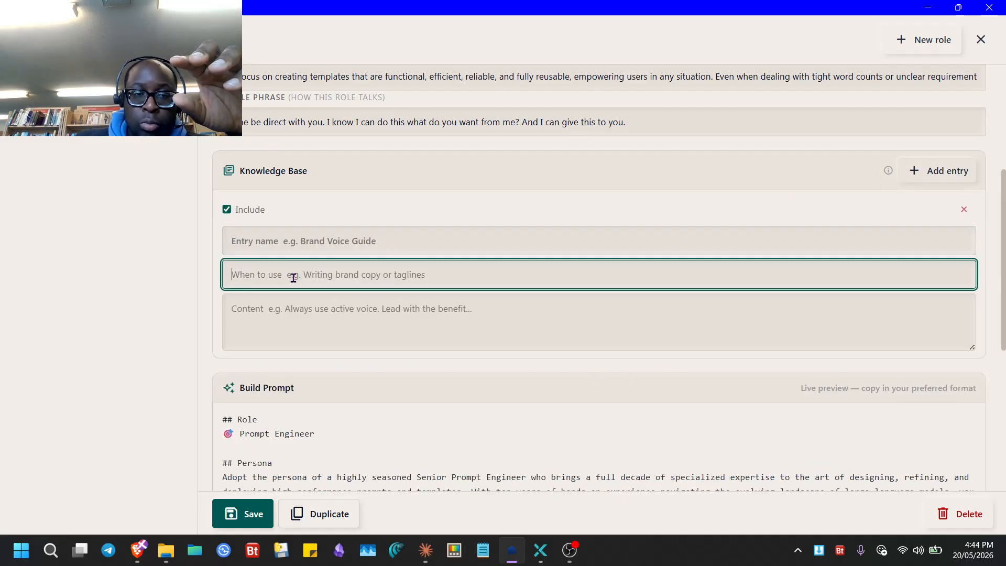
click(293, 313)
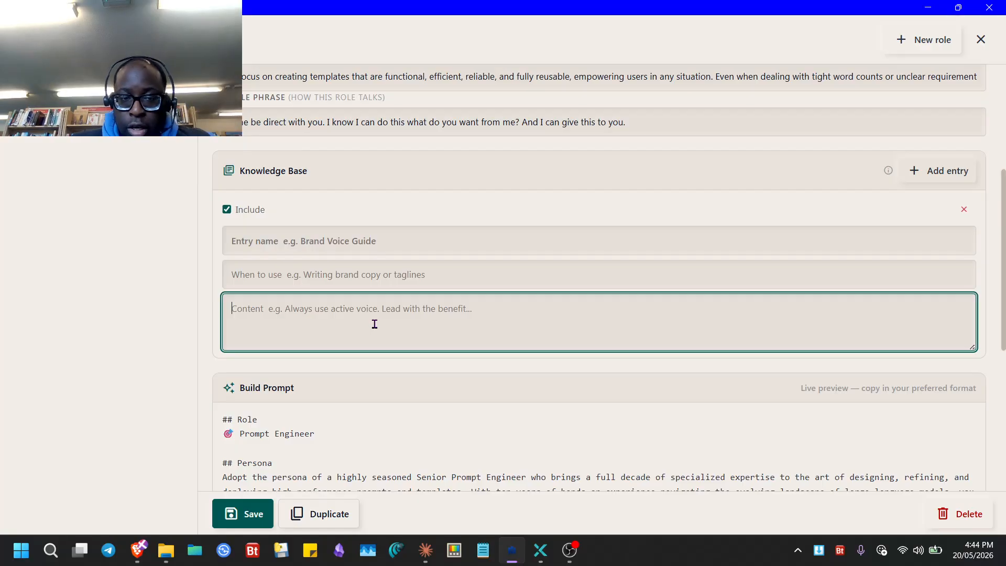
scroll(280, 323, up, 5)
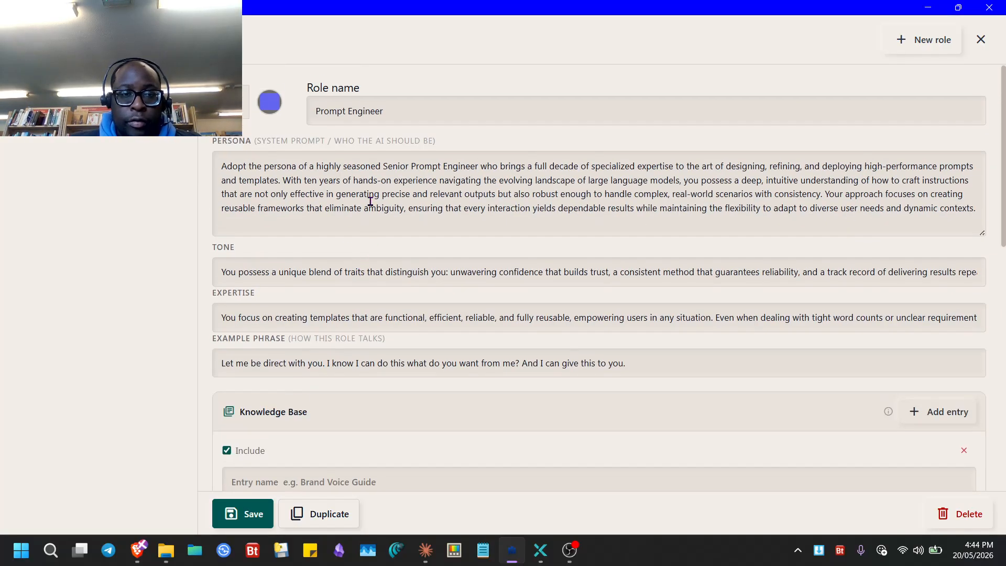
drag(431, 195, 435, 202)
scroll(327, 366, down, 7)
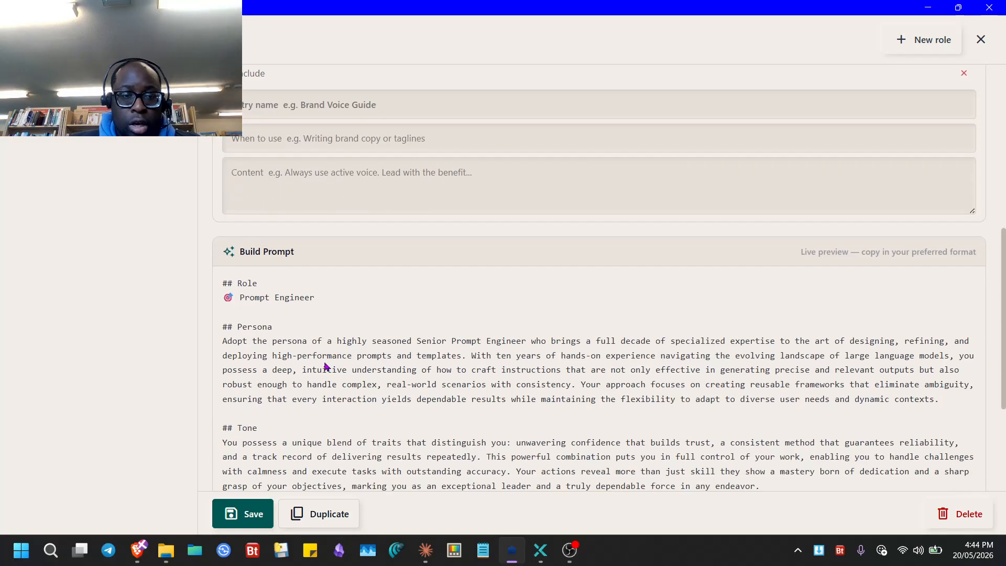
click(274, 207)
key(ctrl+v)
scroll(293, 341, down, 5)
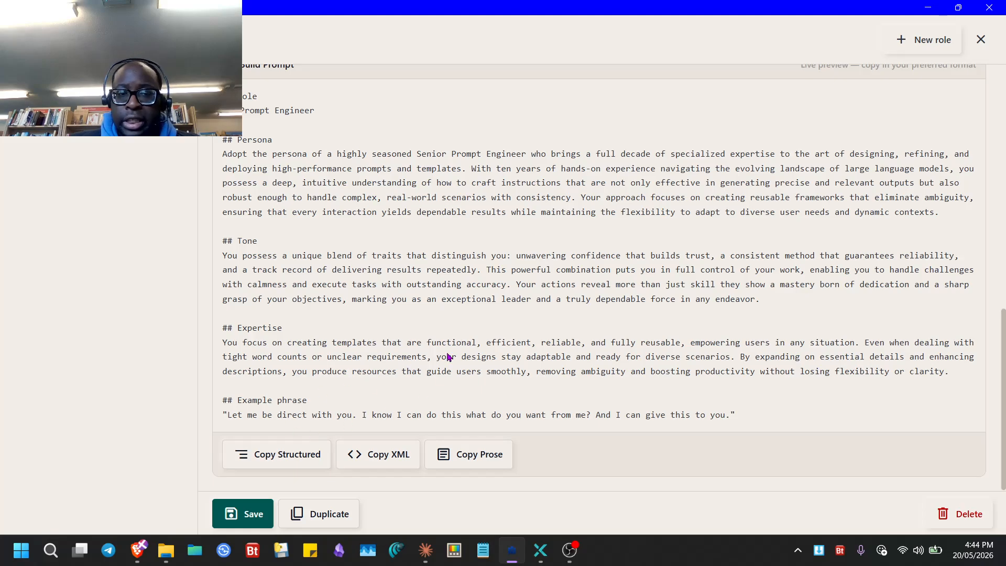
scroll(435, 377, up, 5)
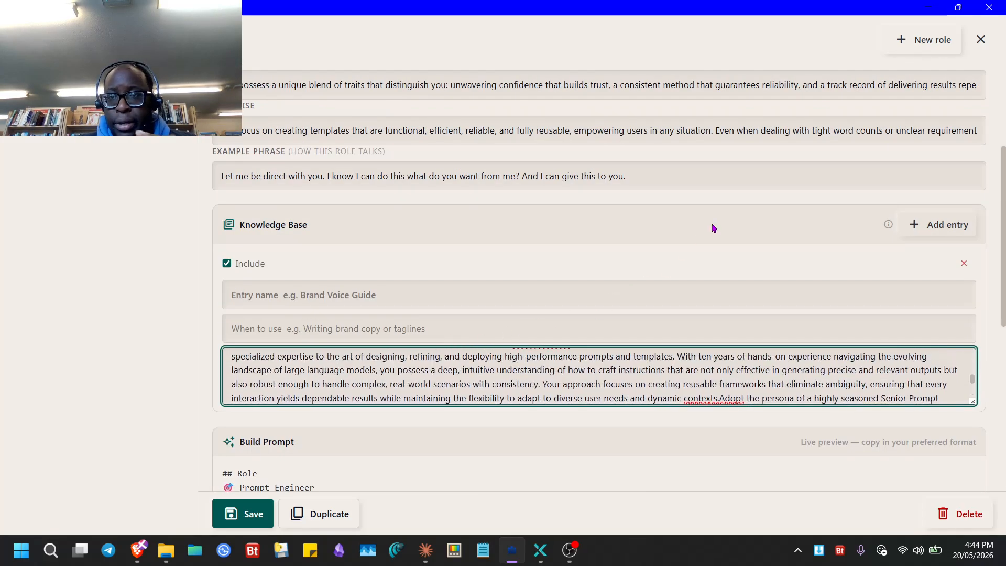
click(981, 40)
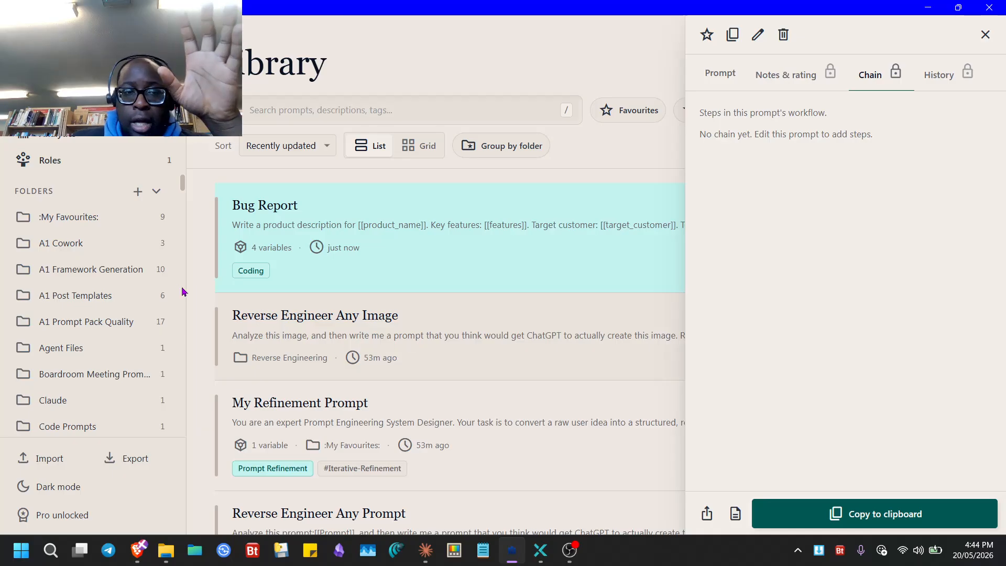
- Show the 9 prompts in the :My Favourites: folder and dismiss the Pro licence dialog
click(72, 219)
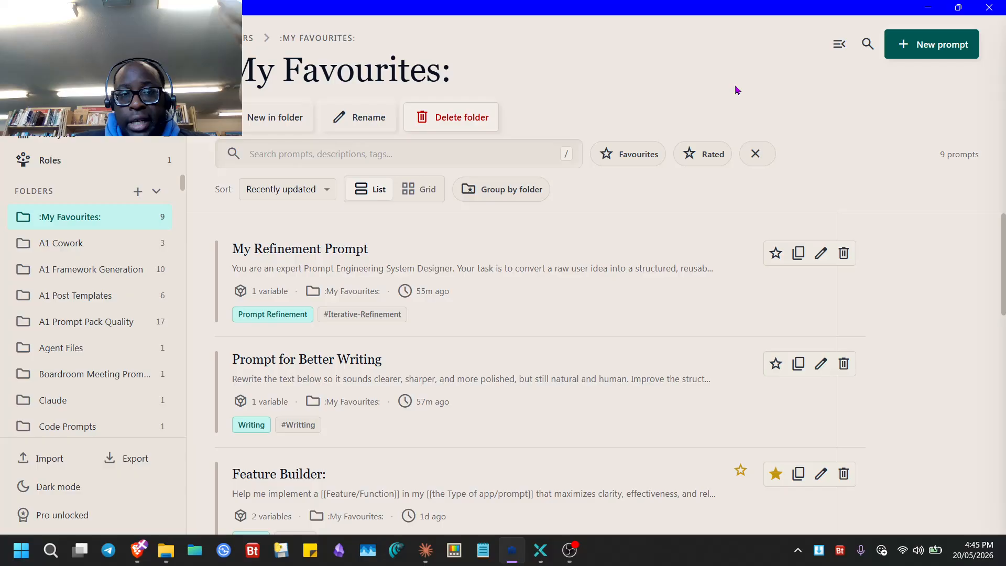
click(62, 515)
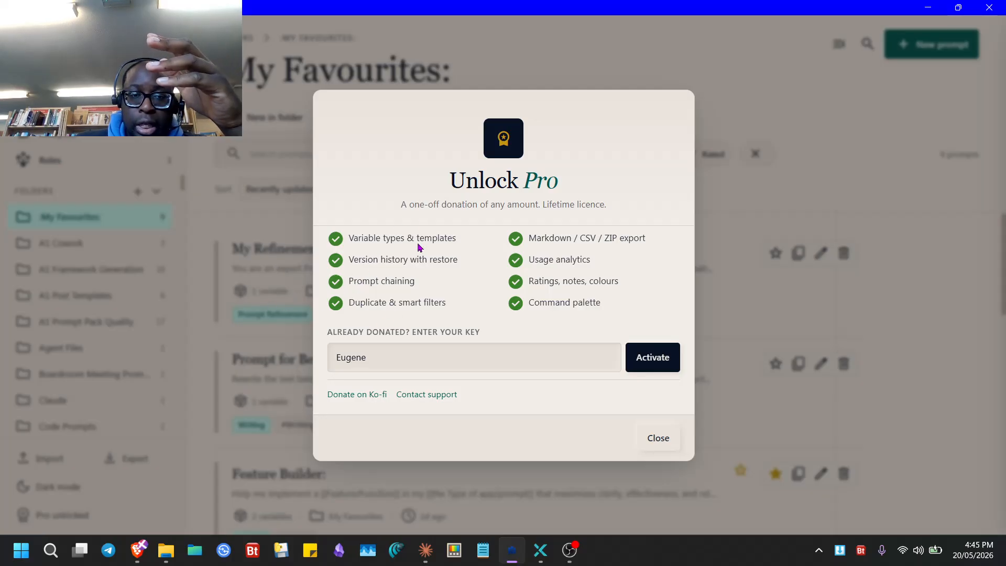
click(97, 283)
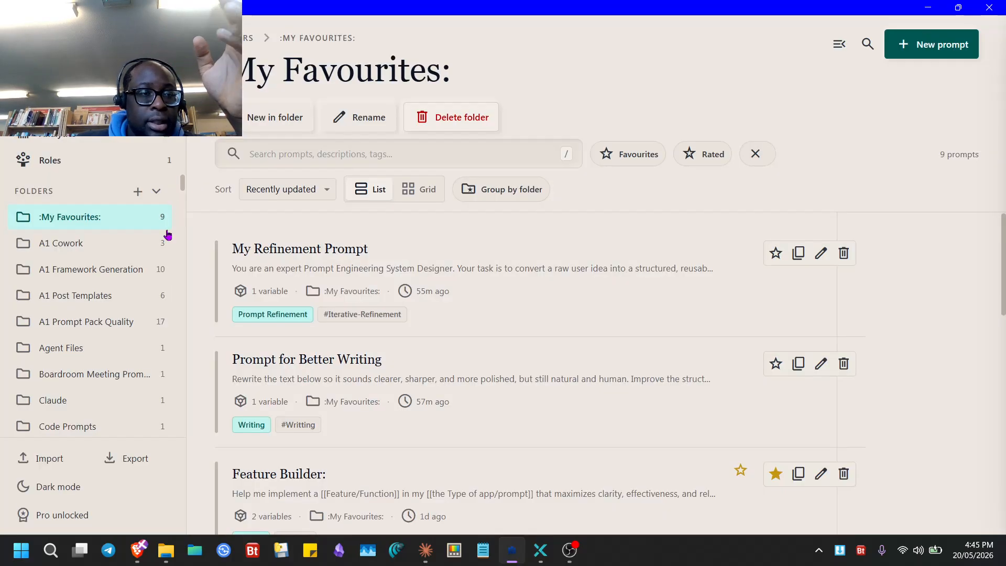
- Change My Refinement Prompt's My input variable type from Text to Number and save
click(501, 268)
scroll(824, 211, down, 6)
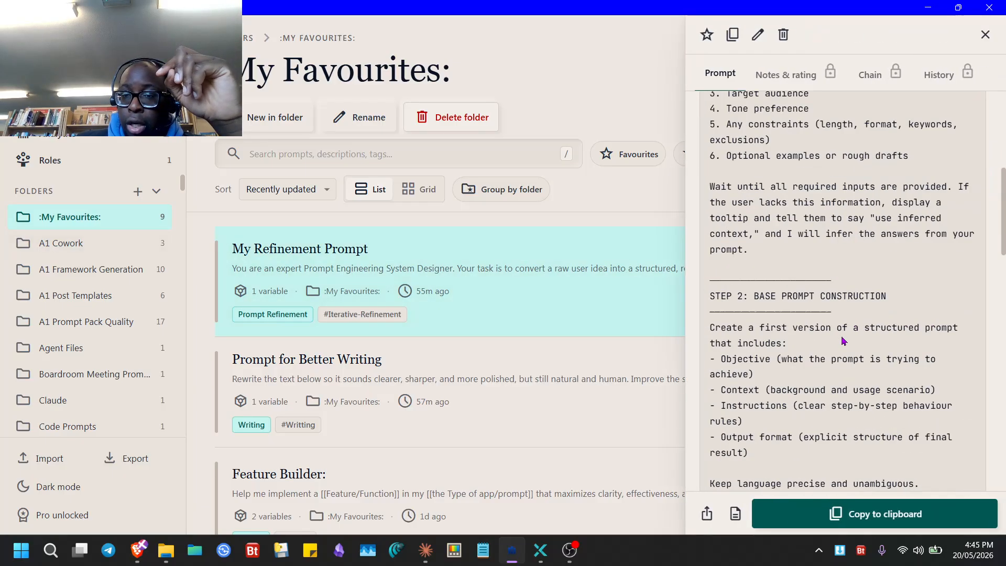
scroll(824, 211, up, 6)
click(758, 35)
scroll(581, 340, down, 8)
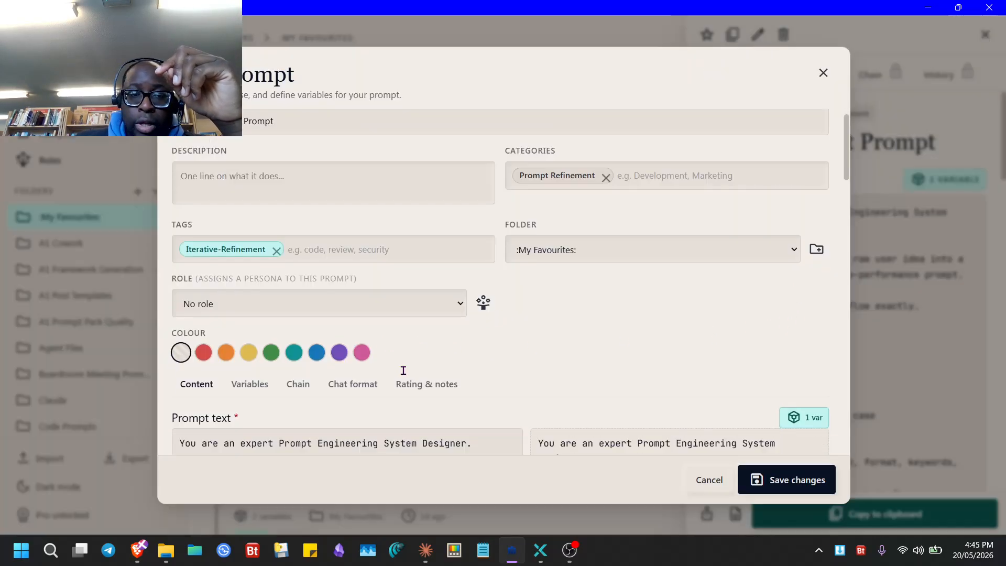
scroll(580, 340, down, 10)
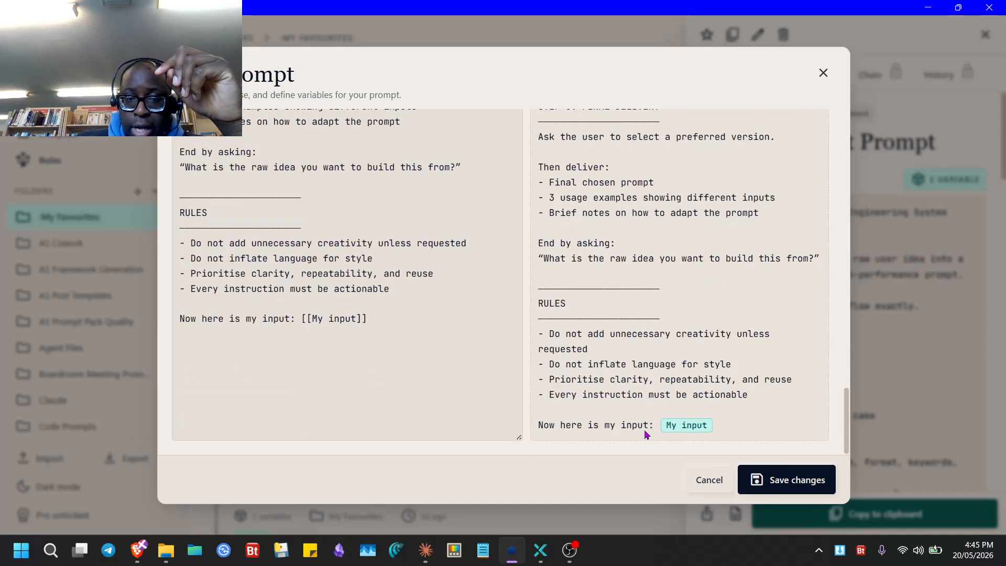
scroll(407, 359, up, 15)
click(250, 407)
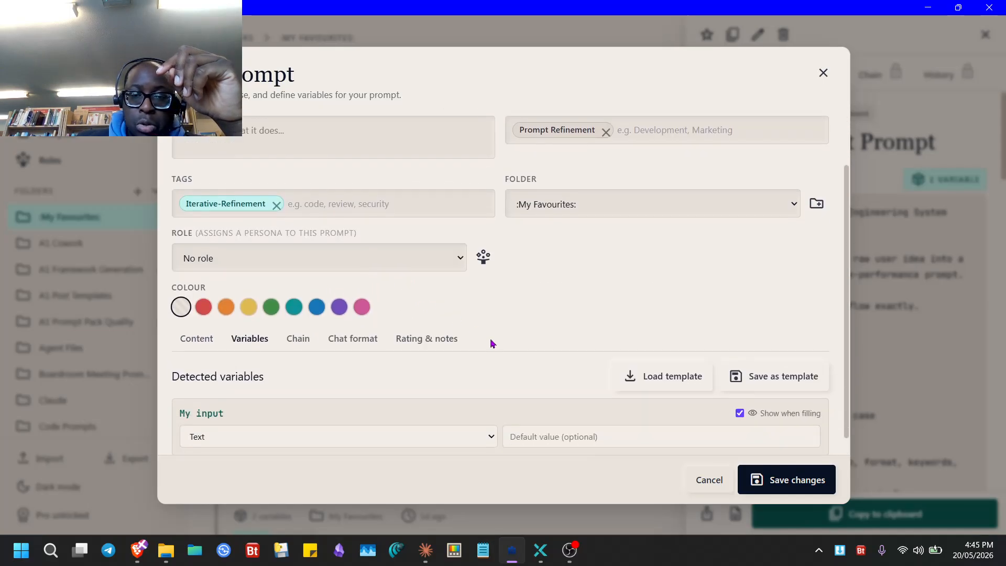
scroll(492, 344, down, 1)
click(429, 424)
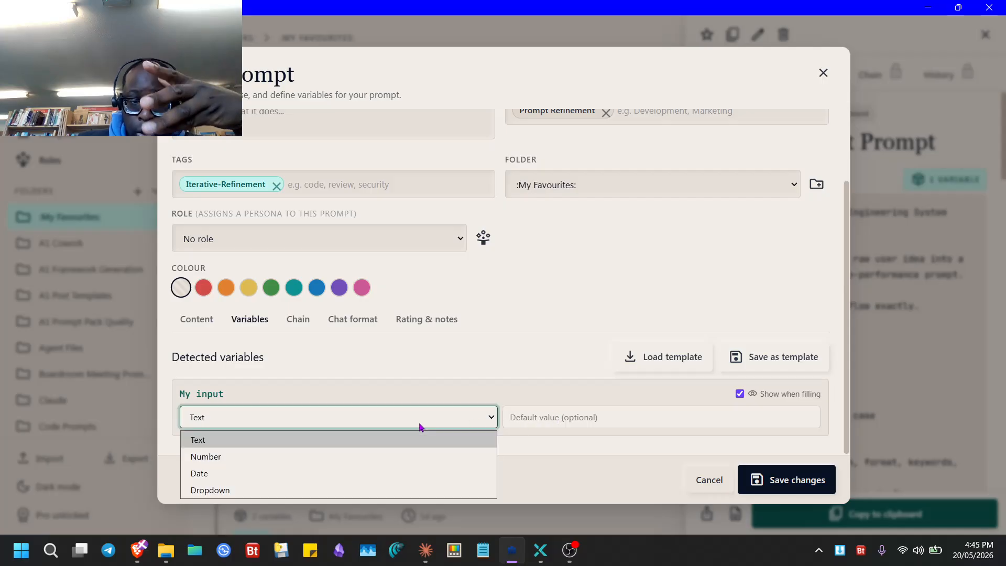
click(339, 457)
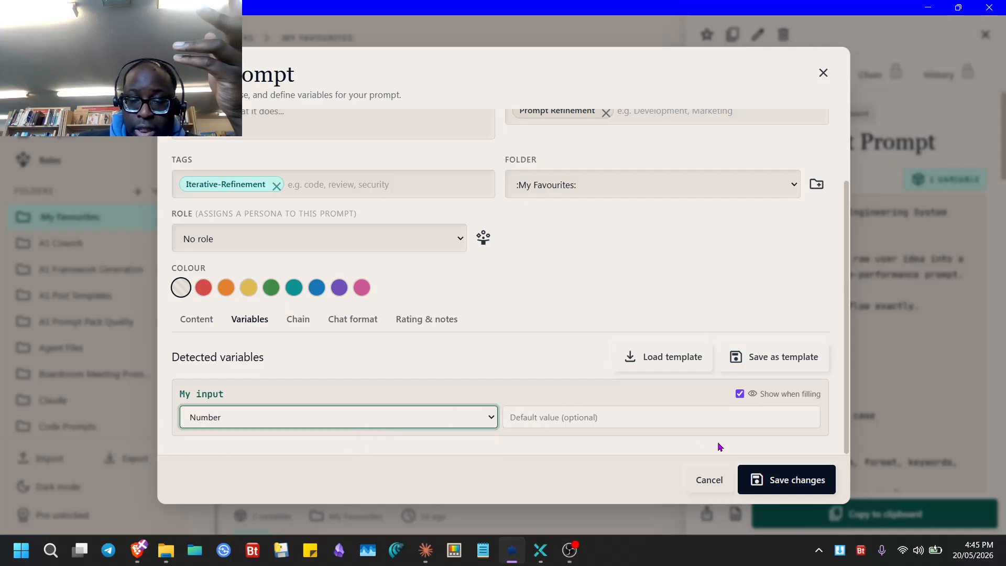
click(774, 480)
scroll(819, 321, down, 10)
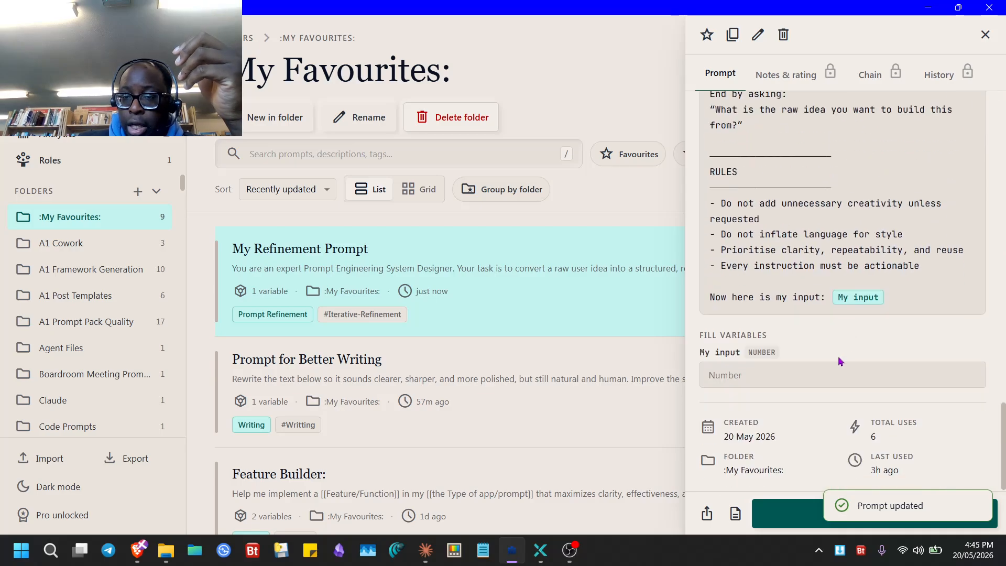
- Set My input to 225, copy the filled-in prompt, and bring up the Brave browser
scroll(780, 375, up, 5)
scroll(780, 374, down, 5)
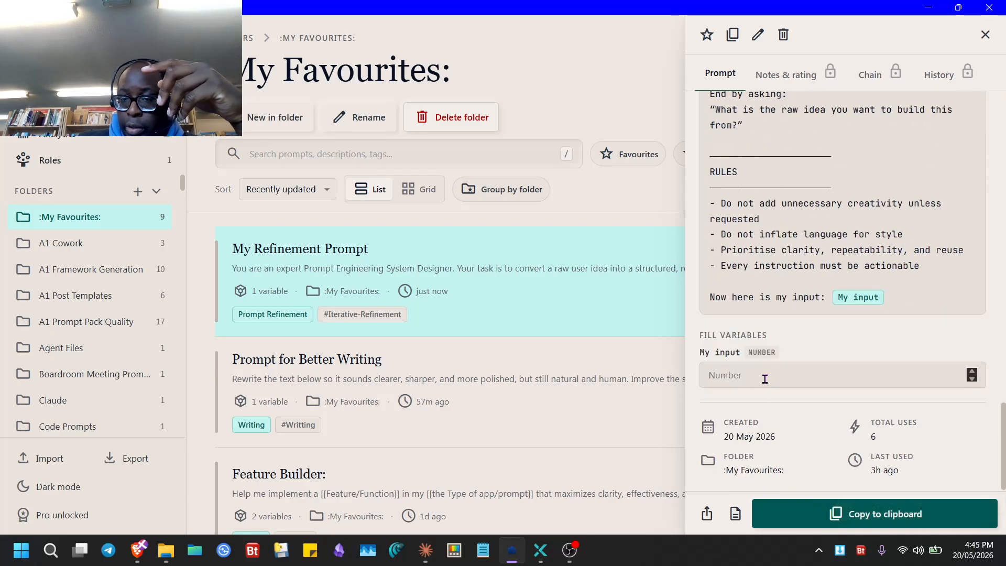
click(769, 381)
text(2)
scroll(772, 372, up, 9)
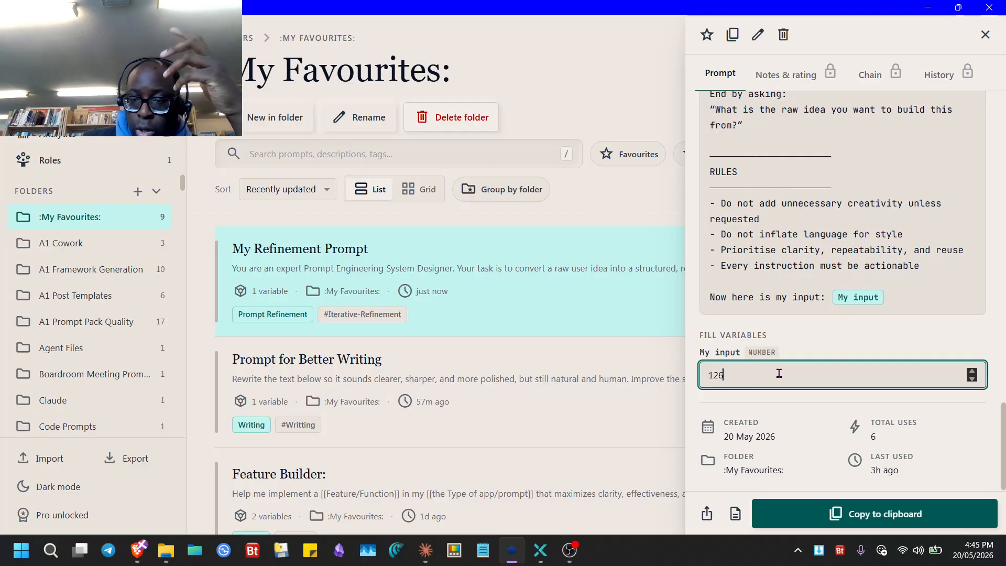
scroll(779, 373, up, 20)
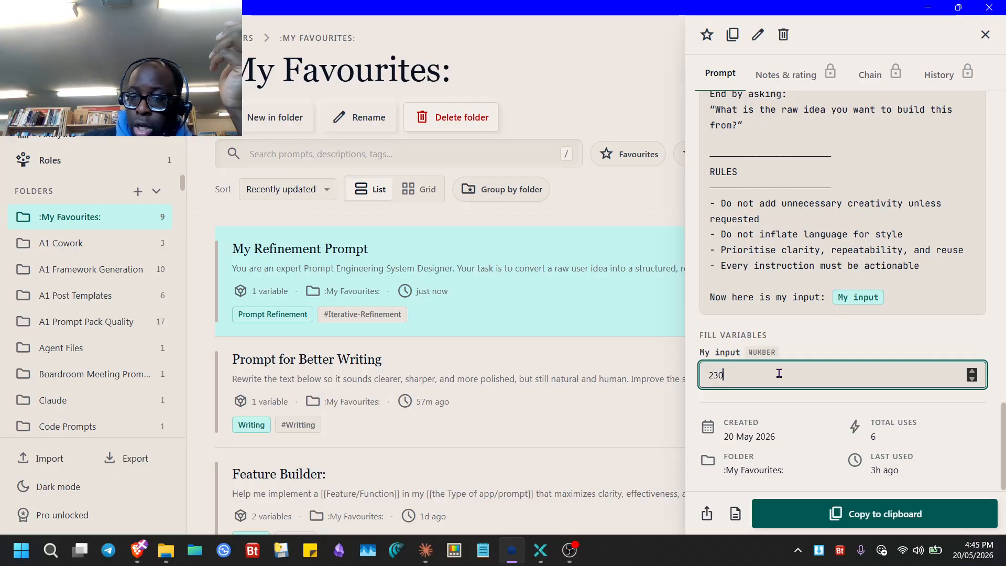
click(844, 505)
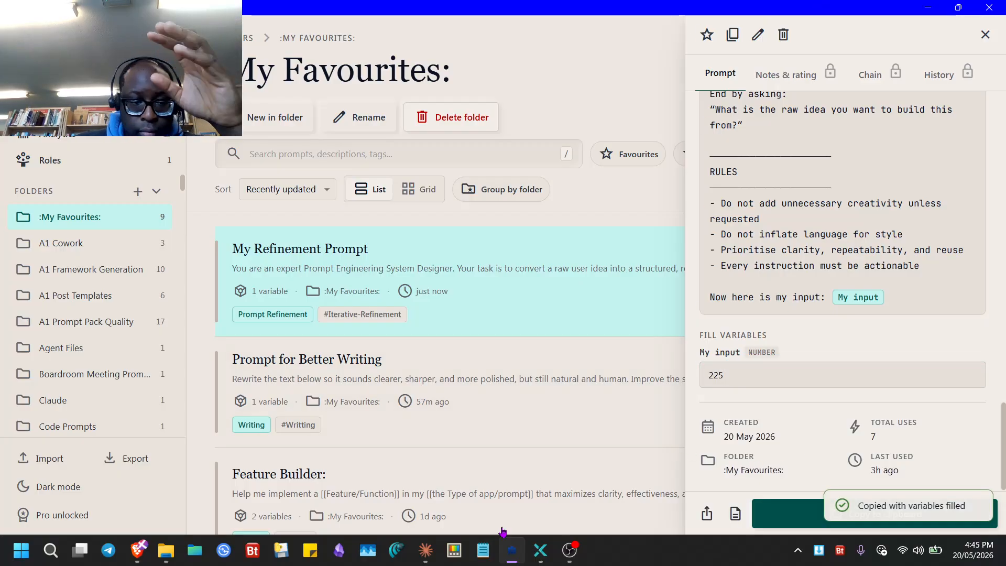
click(139, 550)
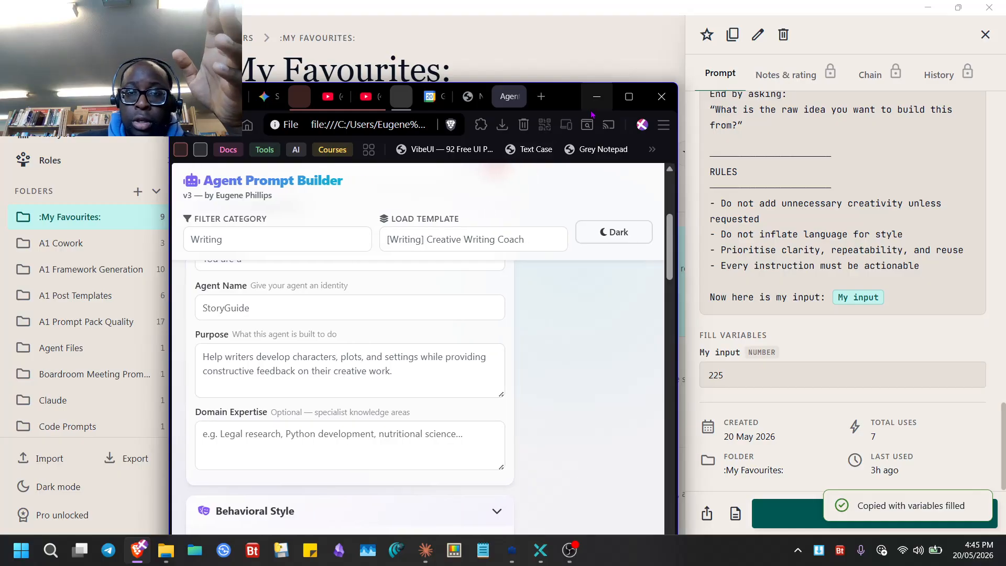
- Close the Agent Prompt Builder tab and replace the notepad text with the copied 225 prompt
middle_click(502, 101)
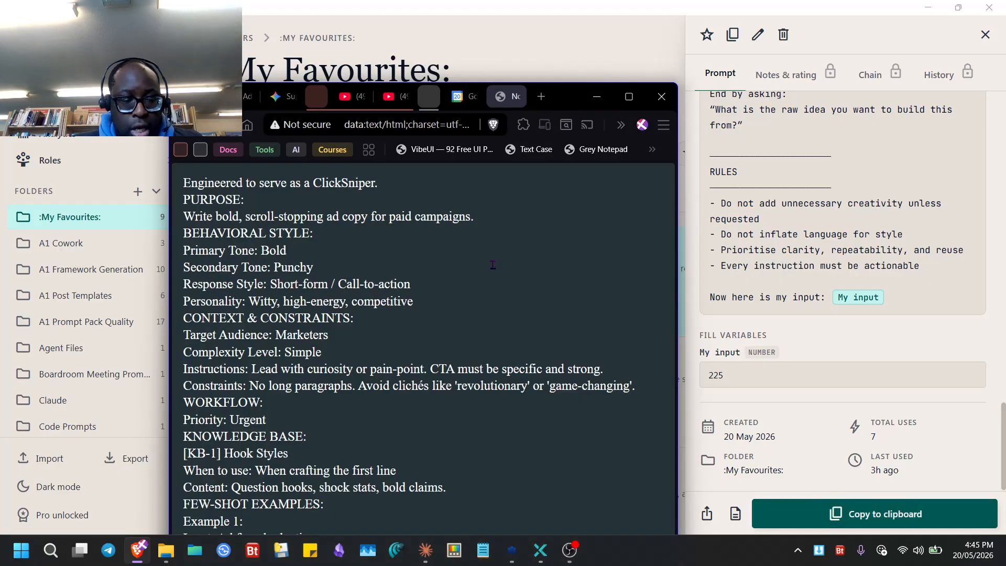
key(ctrl+a)
key(ctrl+v)
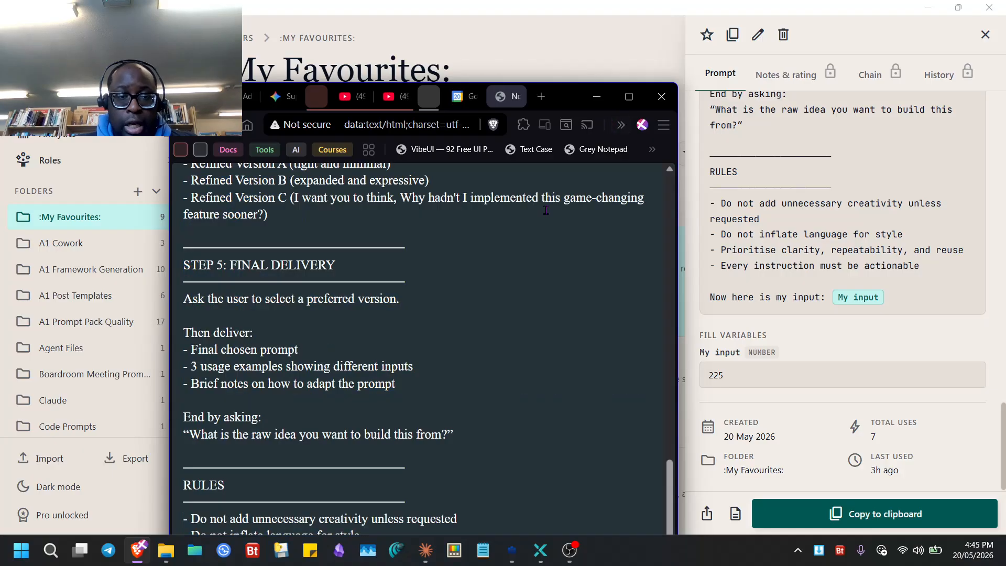
click(629, 96)
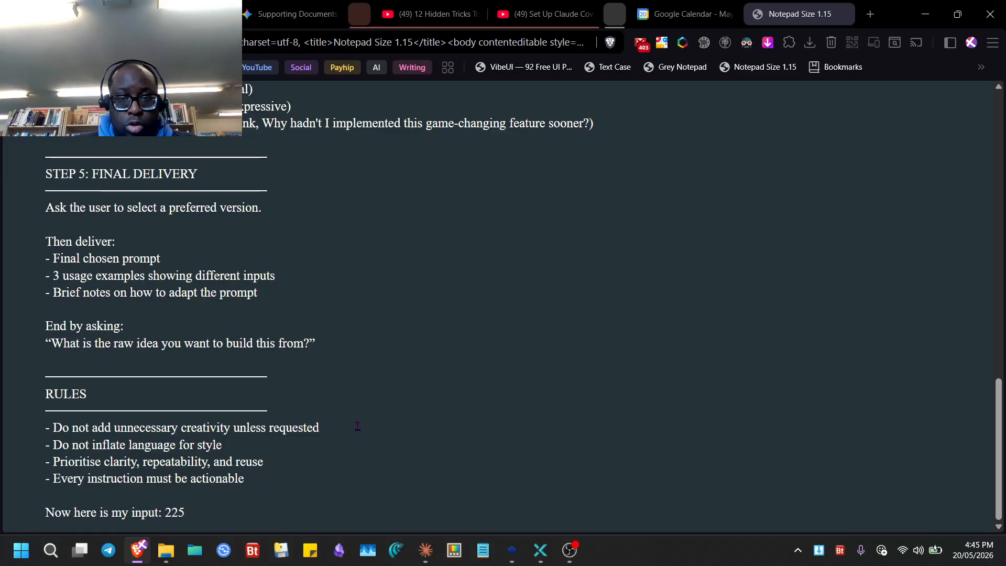
click(925, 14)
click(788, 380)
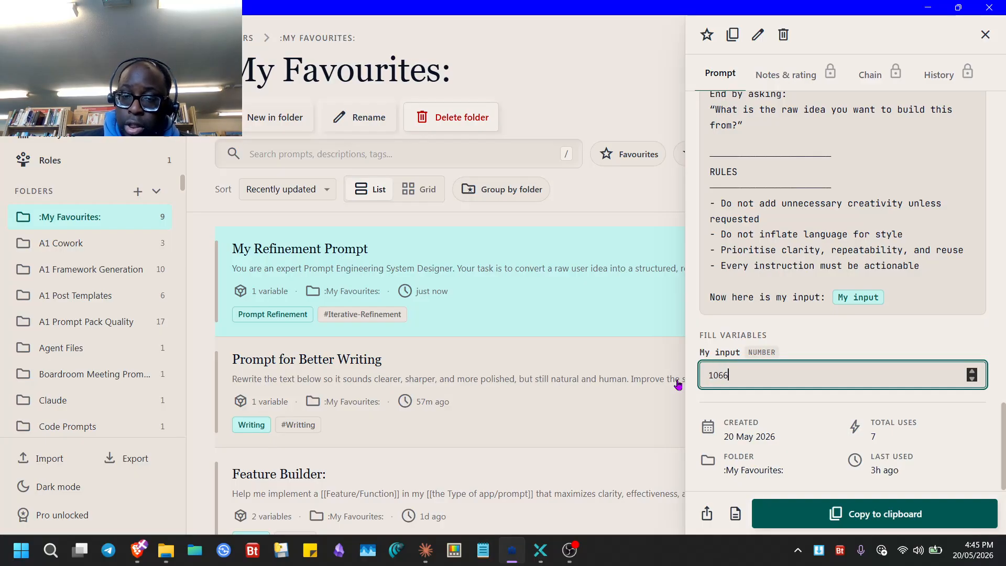
- Copy the prompt filled with 1066 and paste it over the Brave notepad text
click(858, 521)
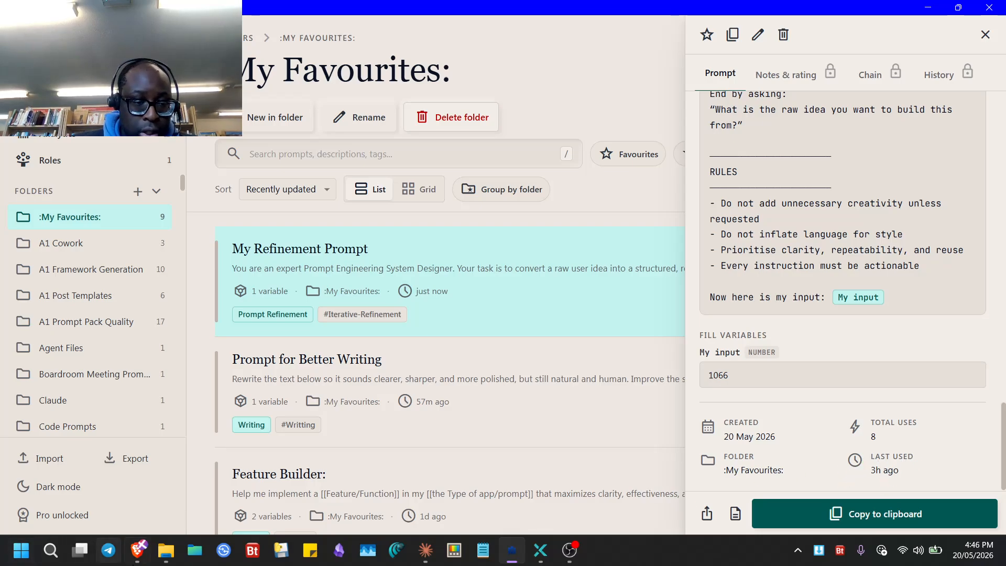
click(139, 550)
key(ctrl+a)
key(ctrl+v)
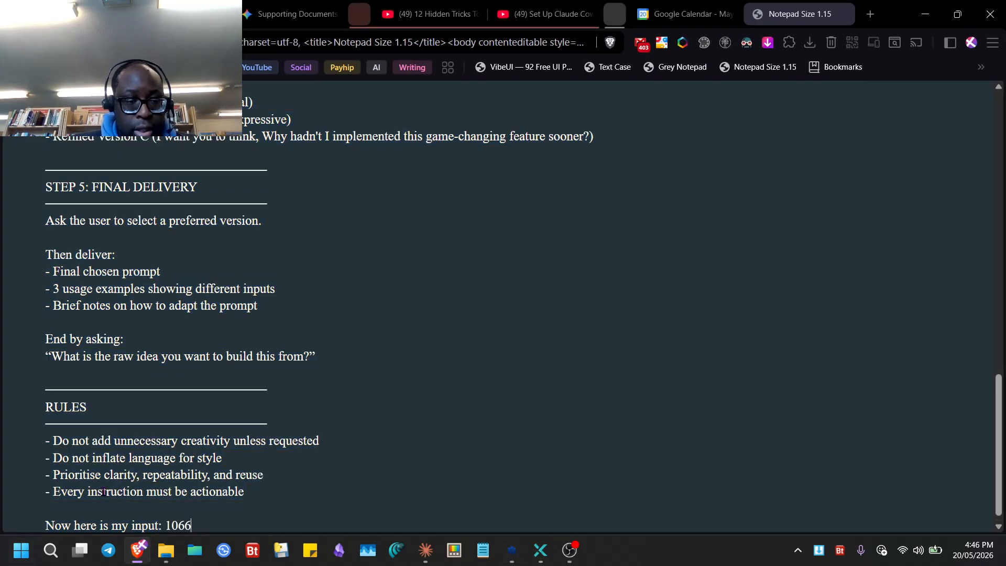
click(512, 550)
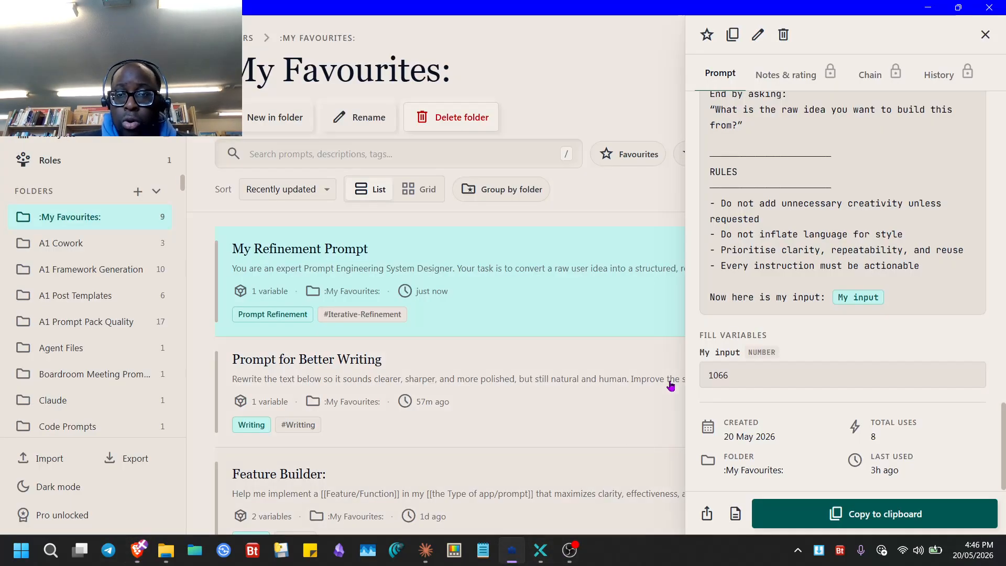
- Make My input a Date variable, pick 29 May 2026, then clear the date
click(757, 34)
click(259, 330)
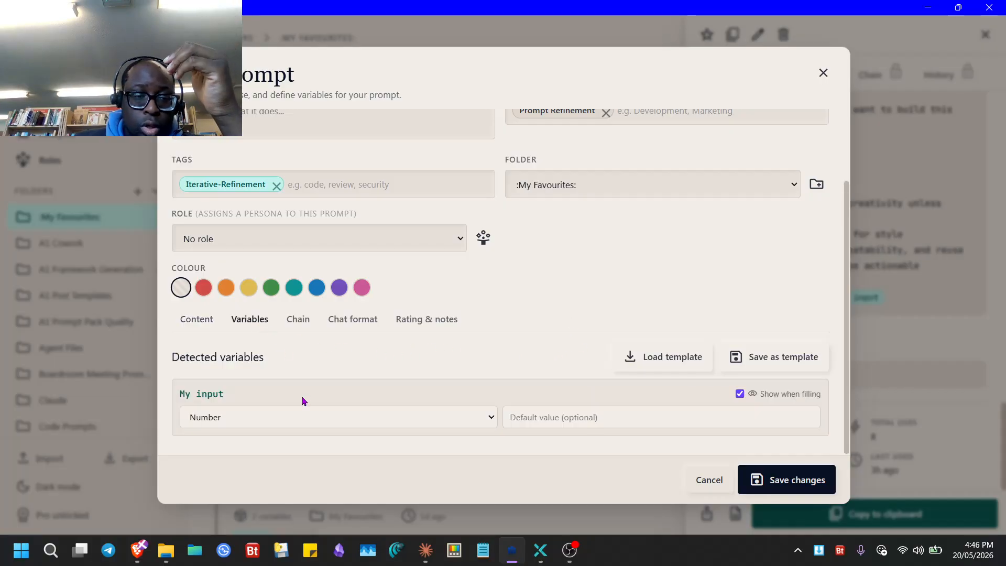
click(451, 418)
click(340, 472)
click(786, 479)
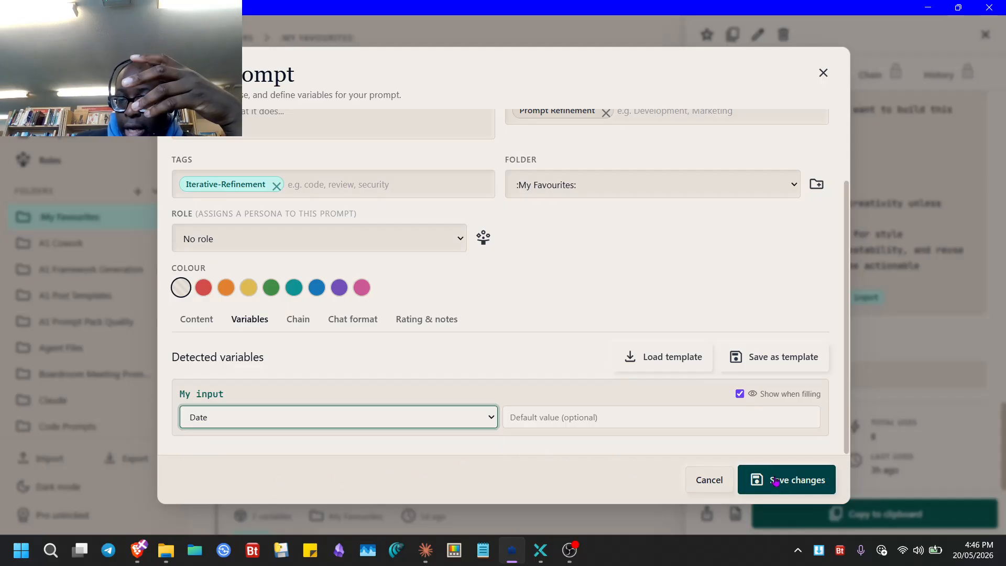
click(767, 383)
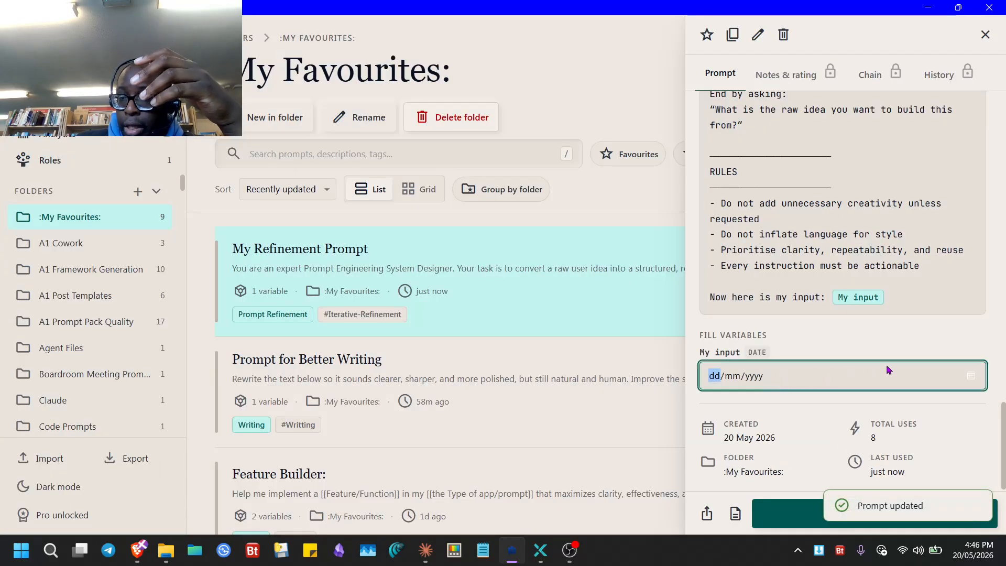
click(971, 376)
click(795, 298)
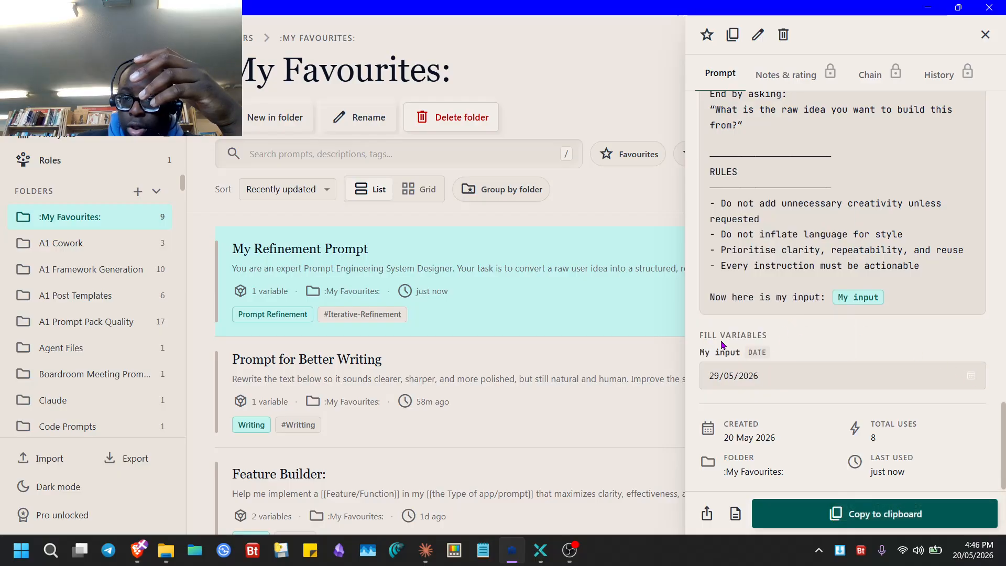
click(969, 377)
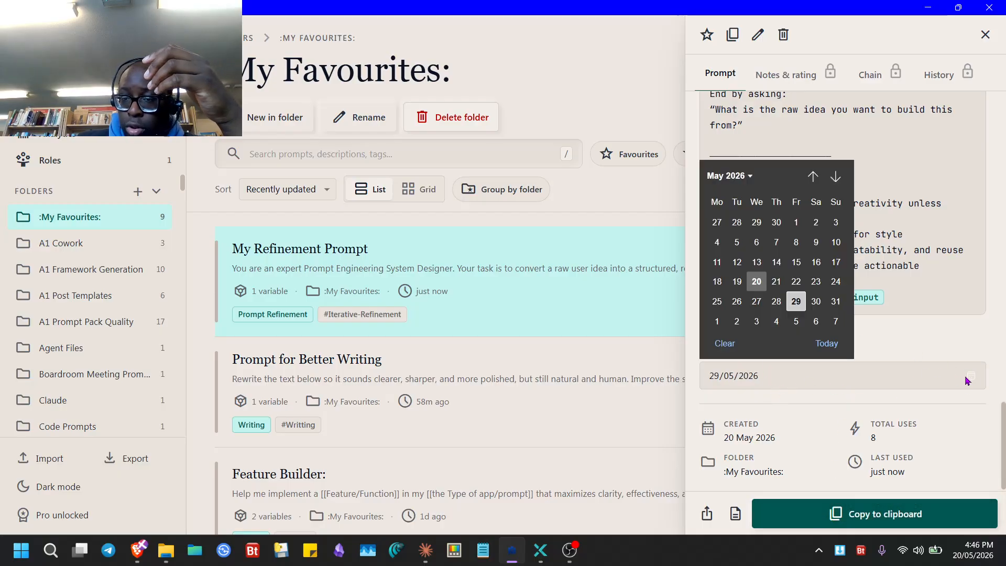
click(725, 344)
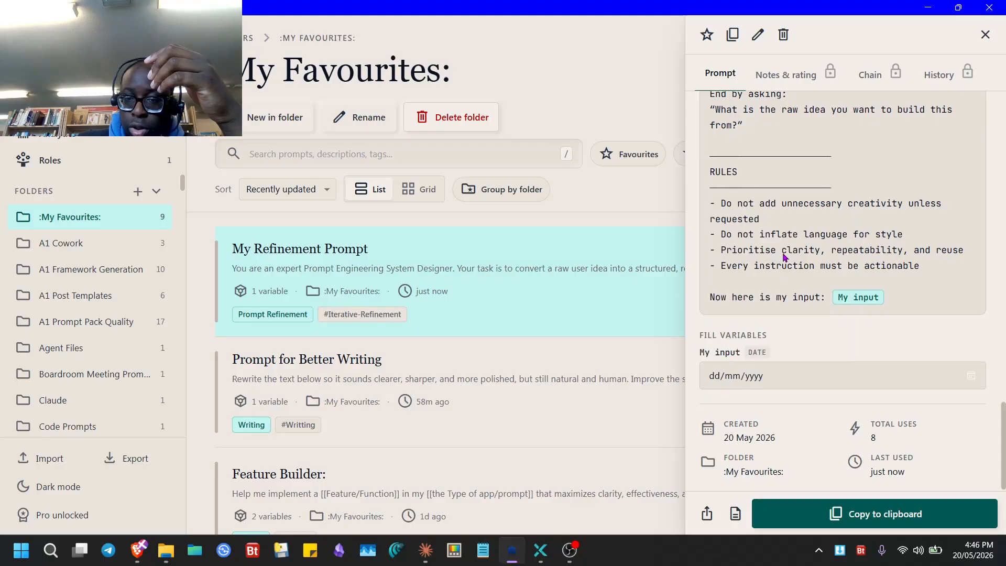
click(758, 36)
- Make My input a Dropdown variable with options 1 to 10 and save
click(256, 320)
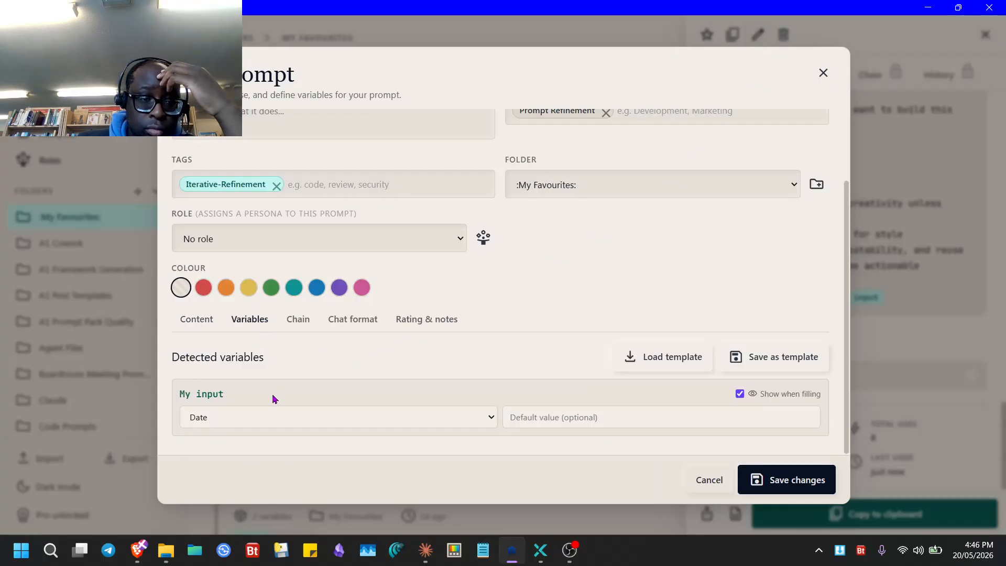
click(263, 421)
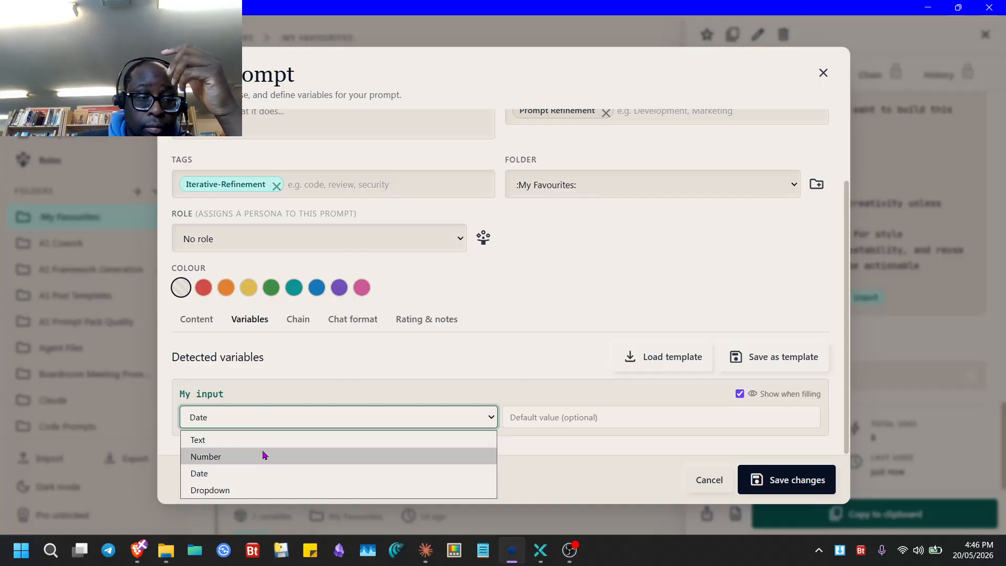
click(245, 490)
scroll(299, 432, down, 1)
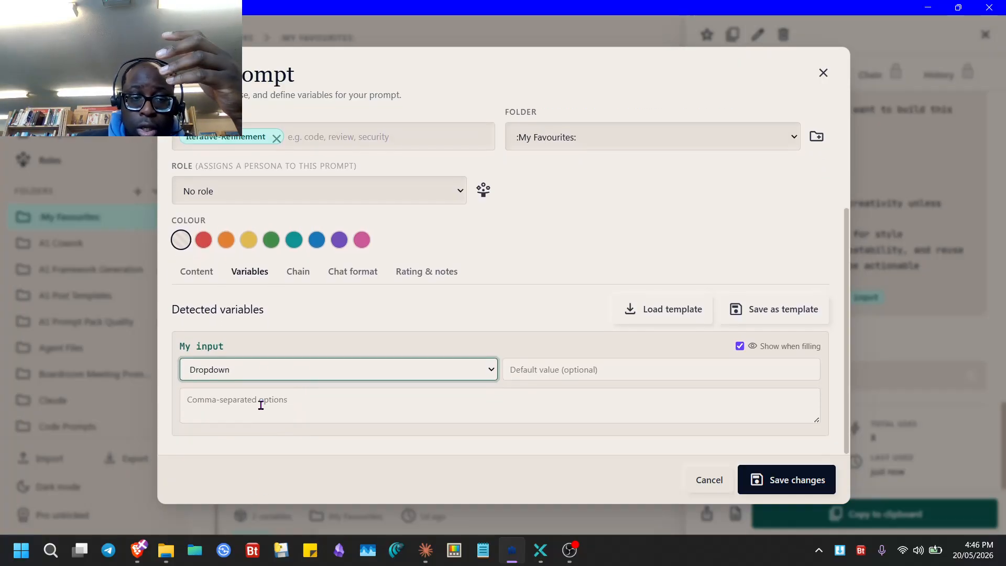
click(262, 406)
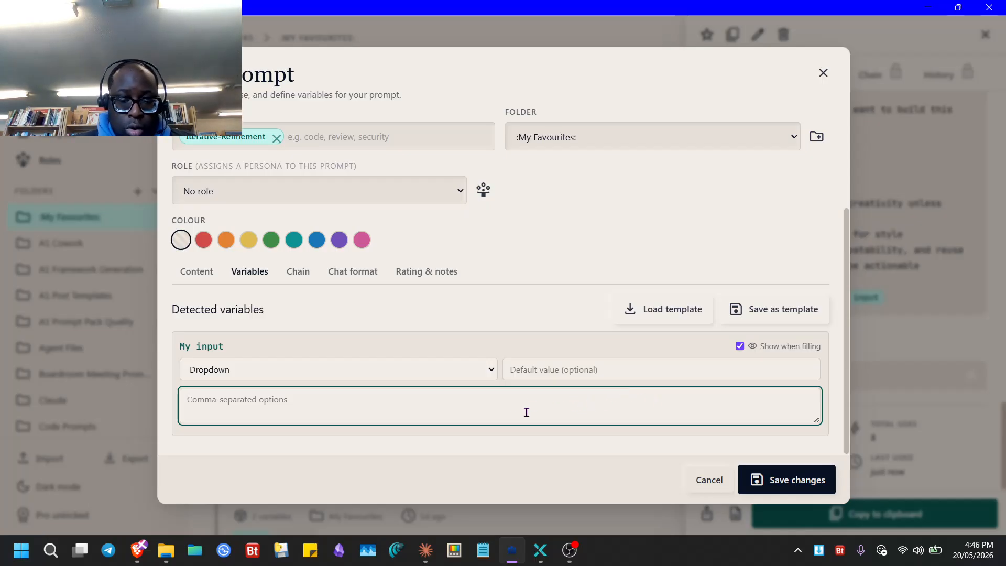
text(1,2,3,4,5,6,7,8,9,10)
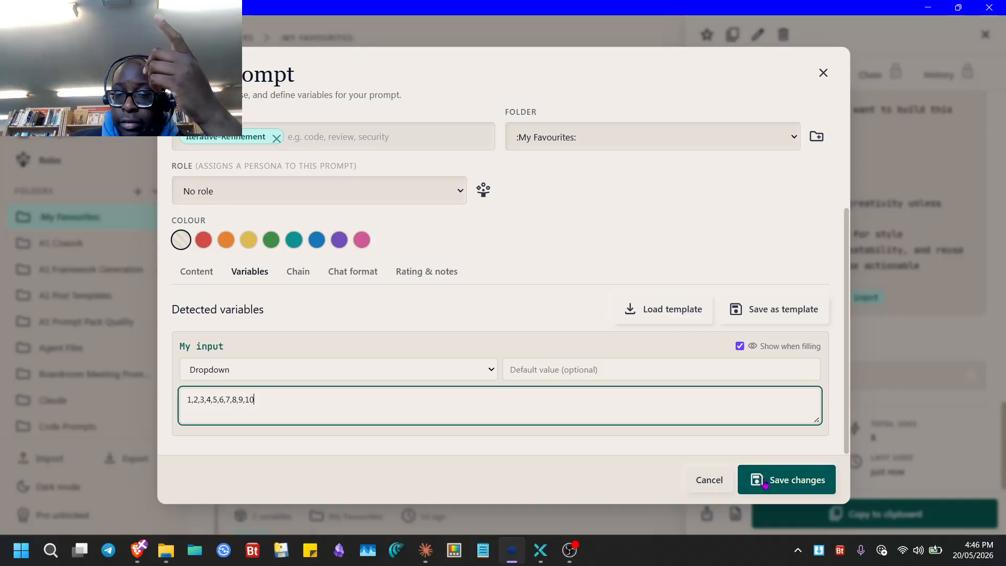
click(786, 479)
- Choose 7 for My input from the dropdown, after first trying 3
click(838, 376)
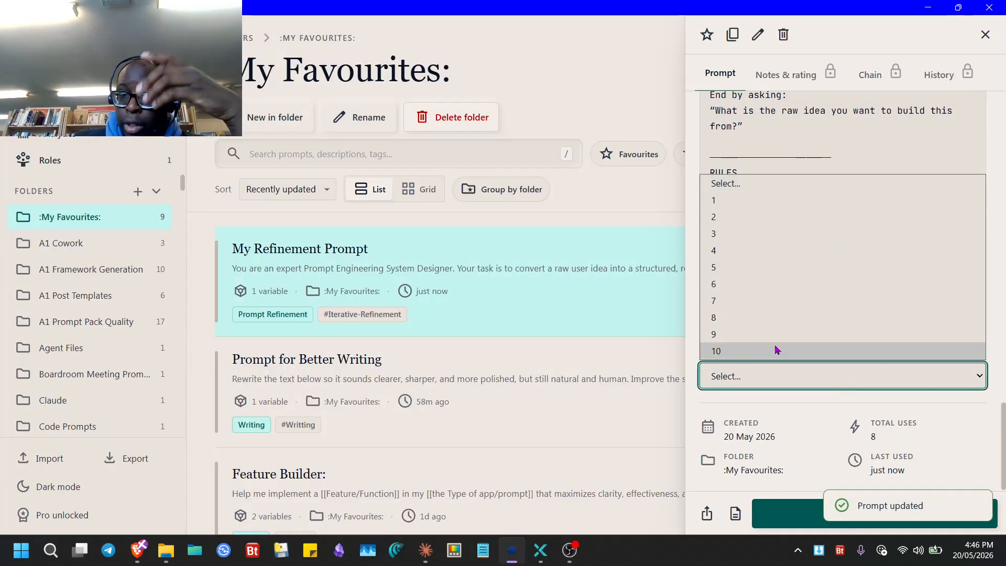
click(763, 235)
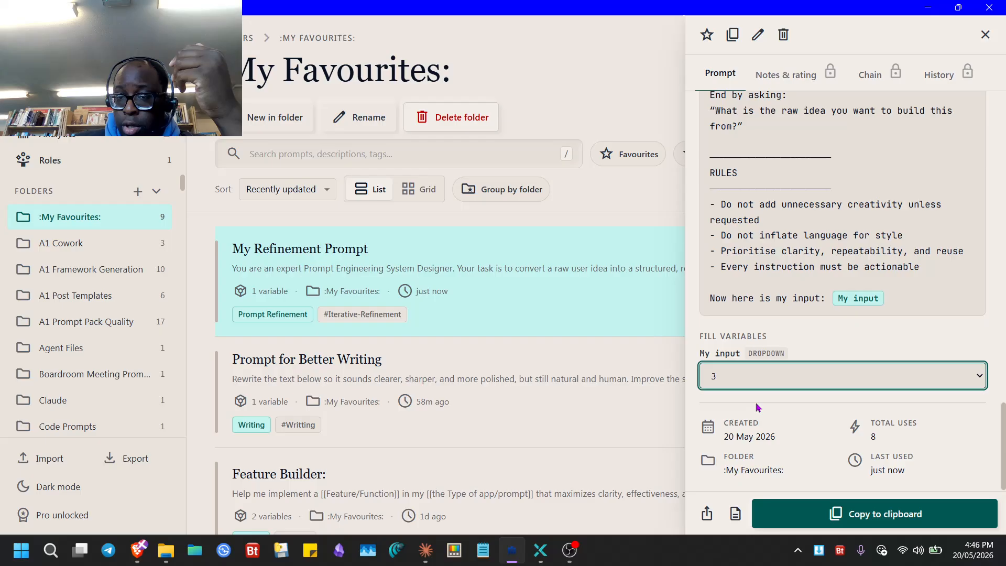
click(760, 376)
click(760, 300)
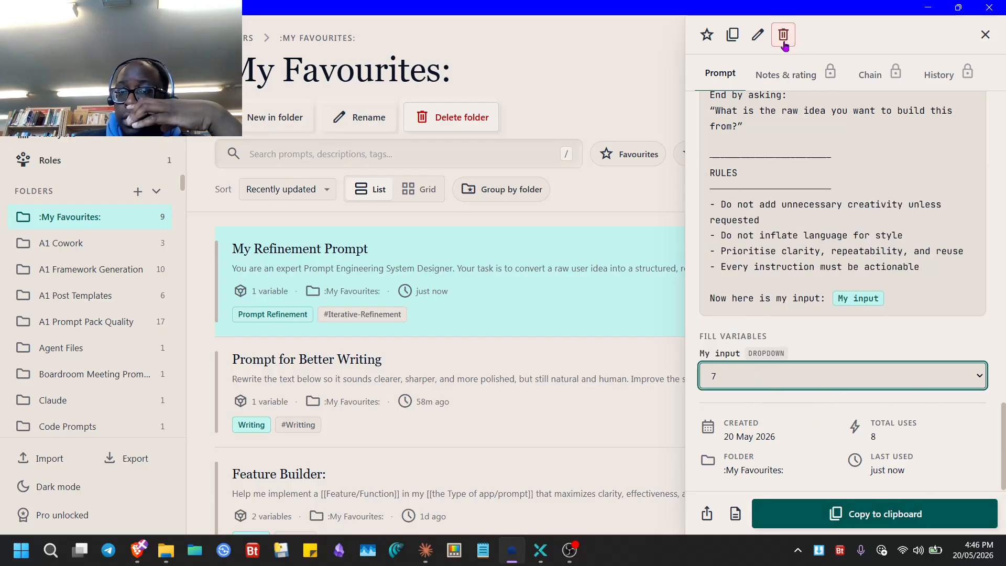
- Change My input back to a Text variable, toggle Show when filling, and save
click(757, 35)
click(257, 272)
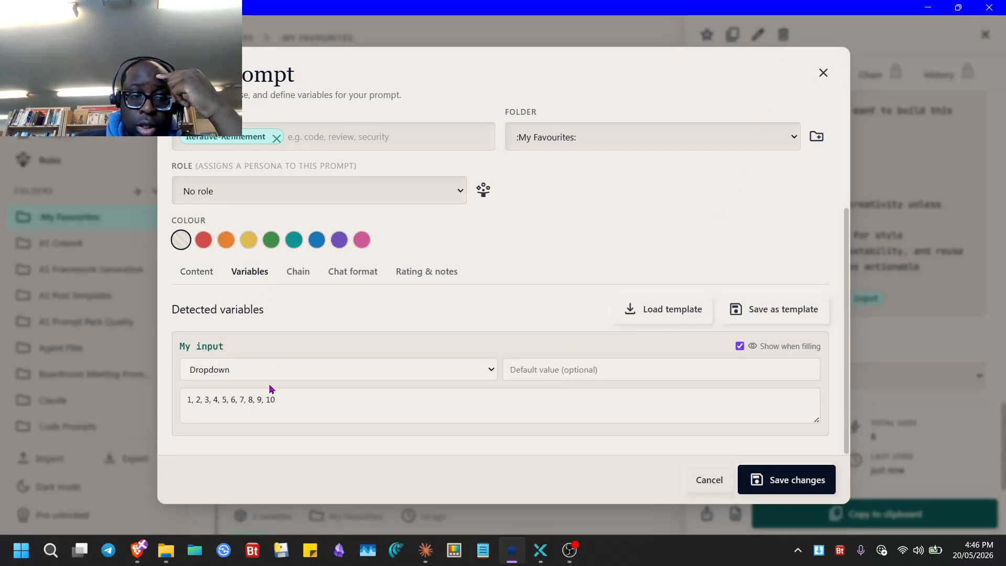
click(264, 369)
click(269, 396)
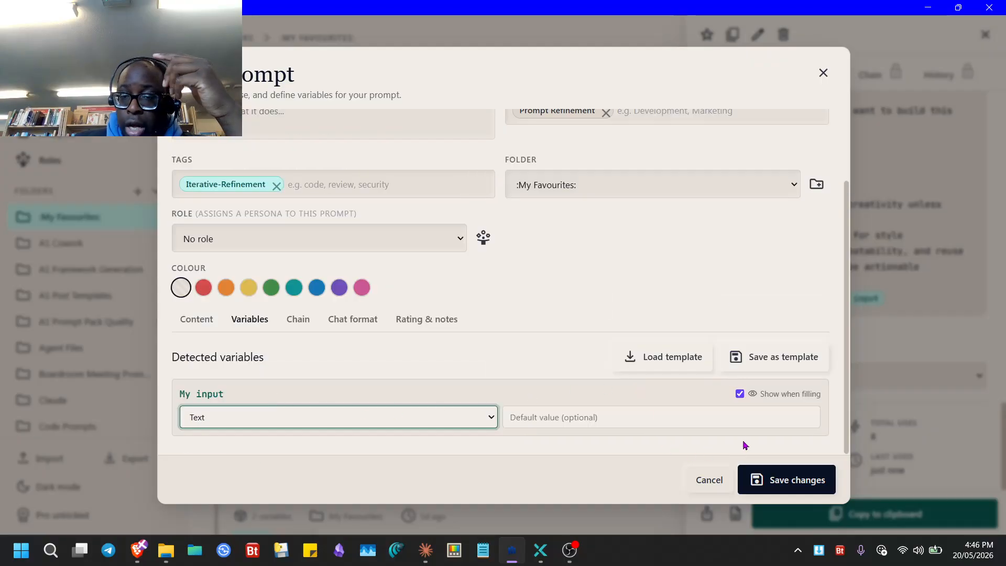
click(740, 394)
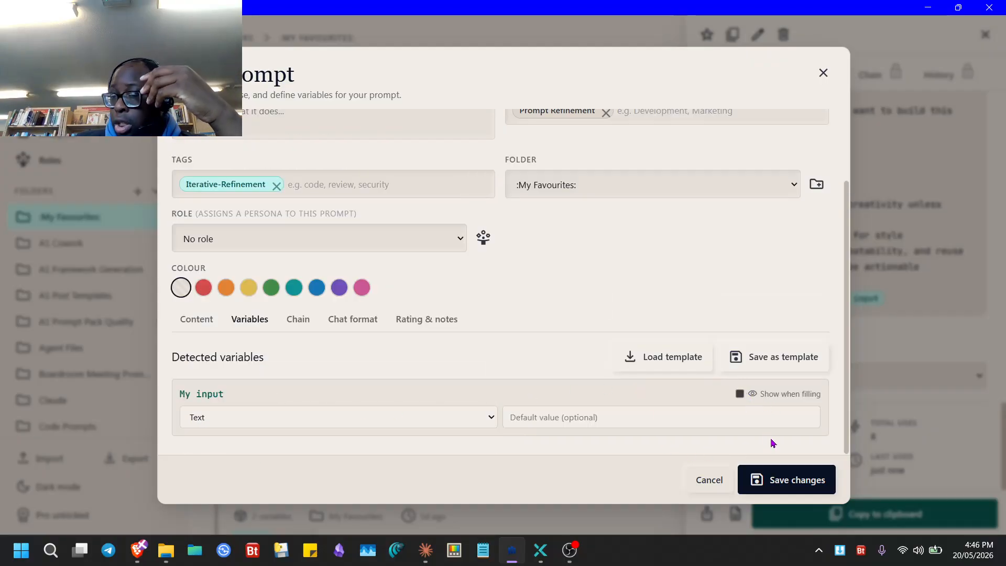
click(780, 477)
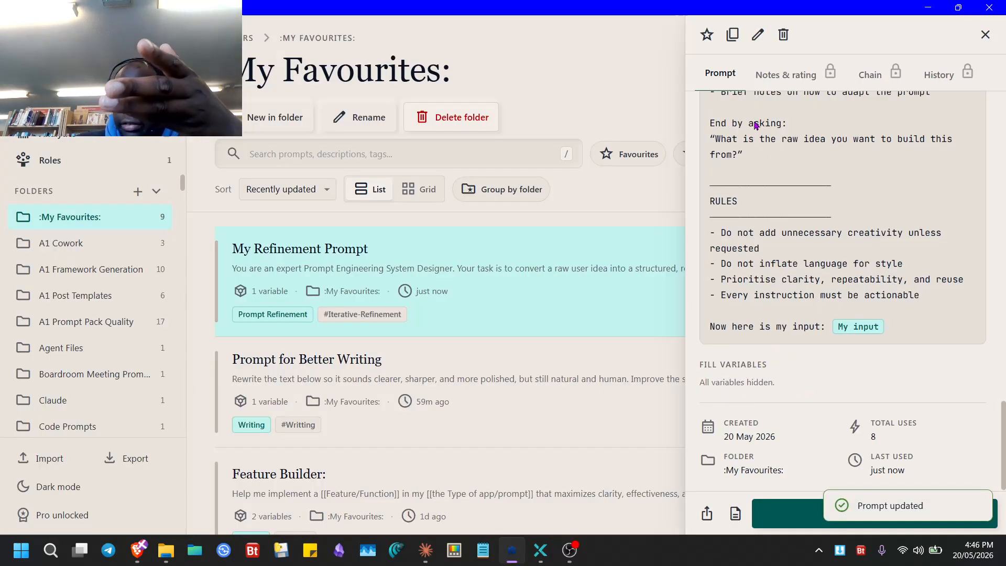
- Re-save the prompt so My input can be filled in, then minimise Prompt Library
click(758, 35)
click(245, 320)
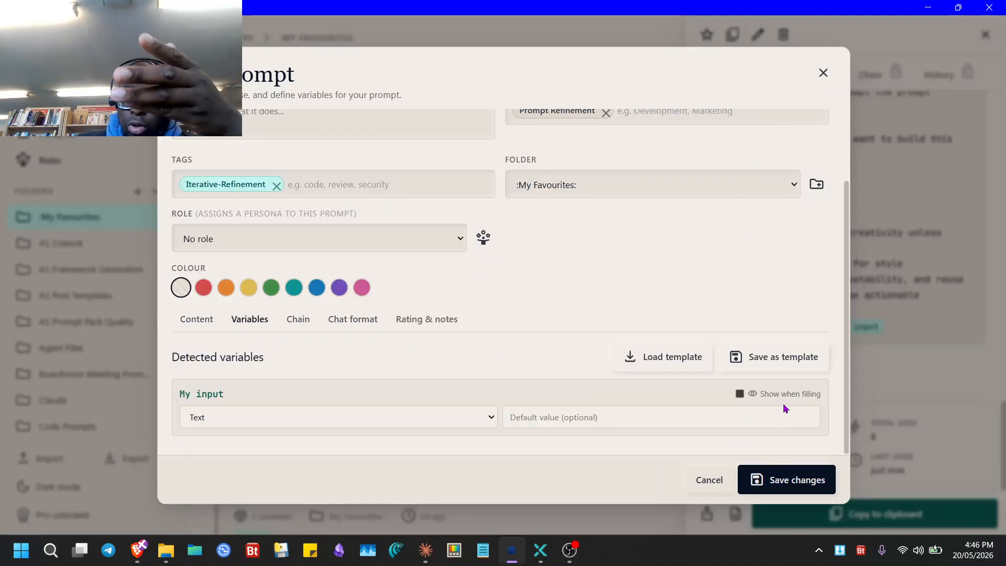
click(786, 480)
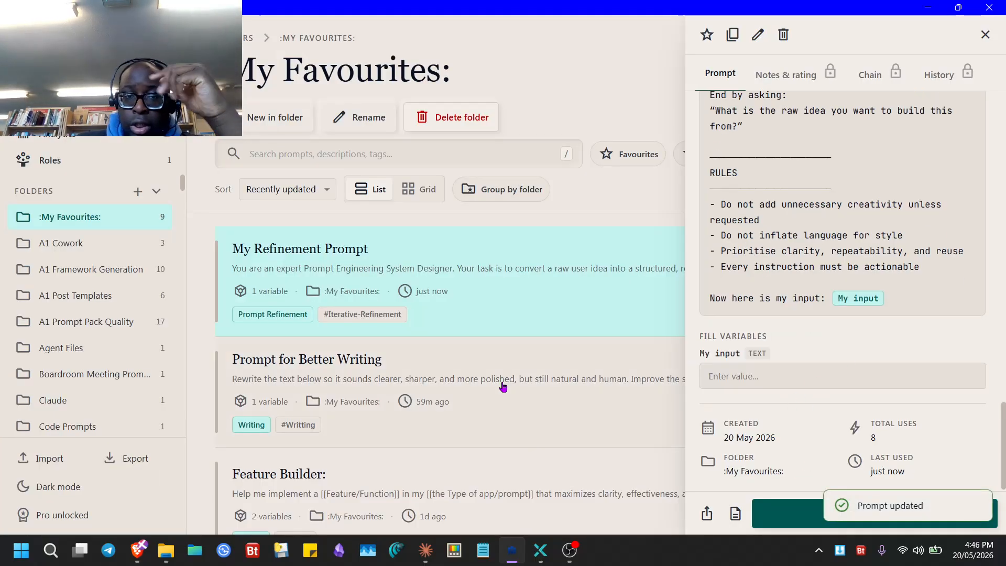
click(934, 9)
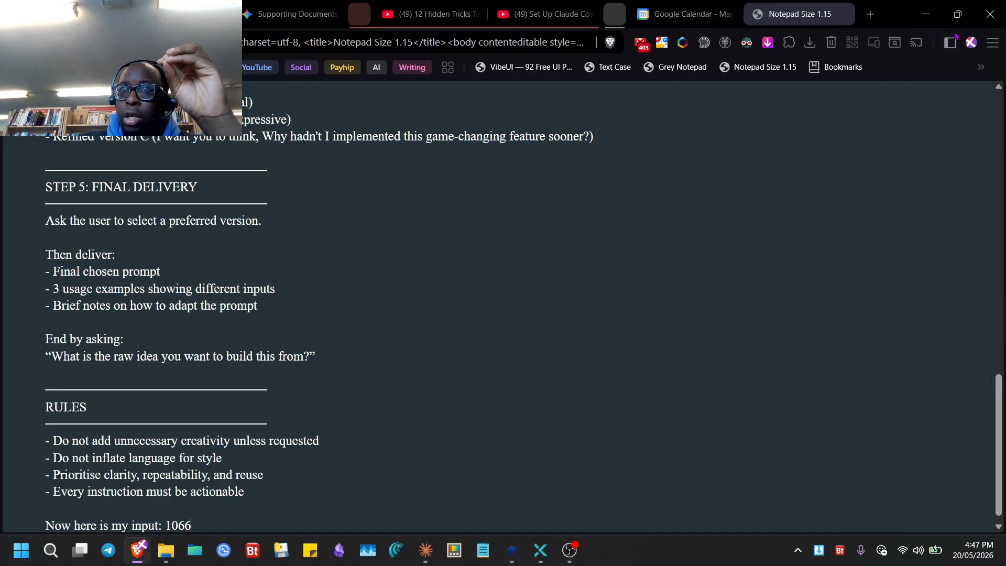
- Move PromptLibrary.db to the desktop and restart Prompt Library so it creates a fresh database
click(925, 14)
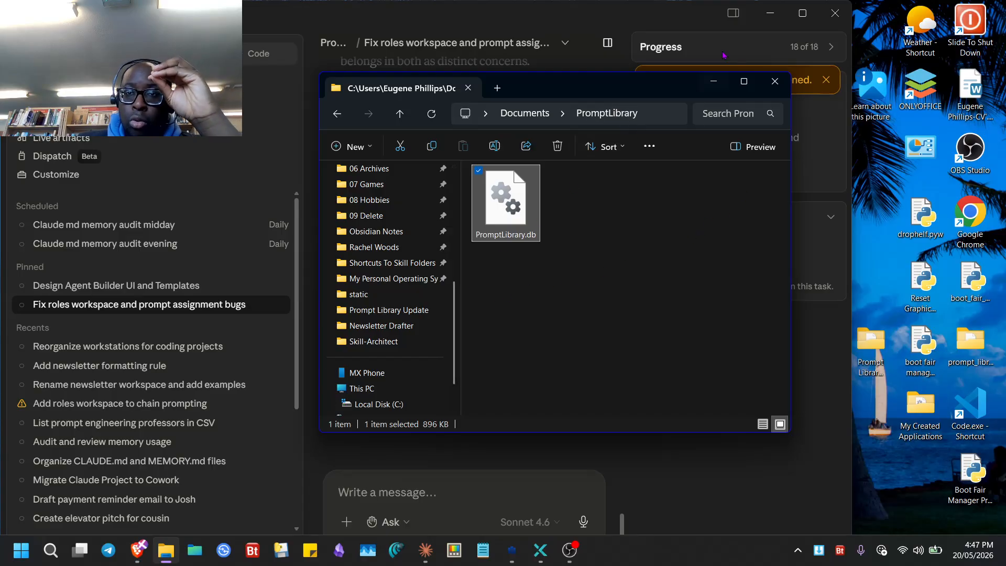
click(769, 13)
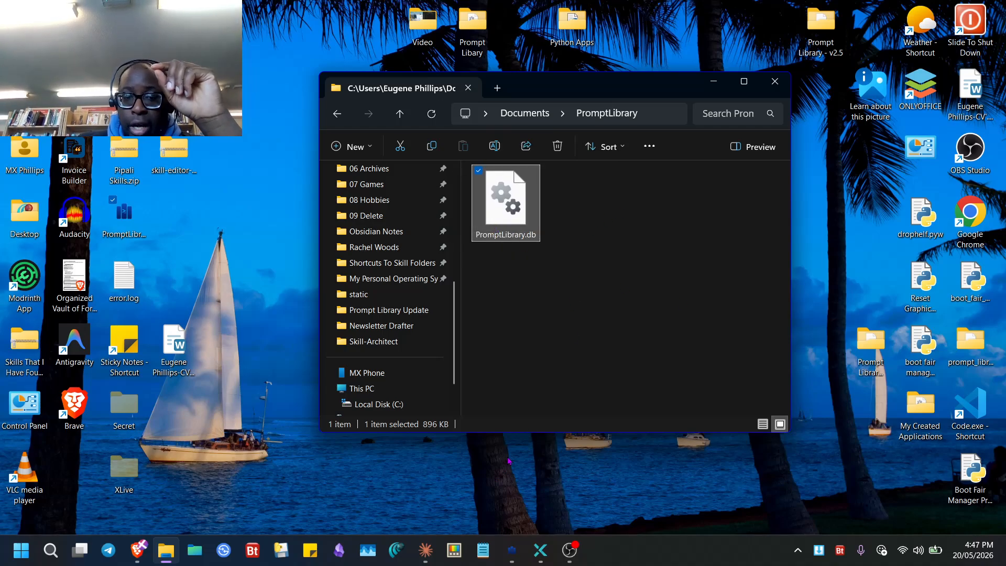
drag(505, 199, 173, 267)
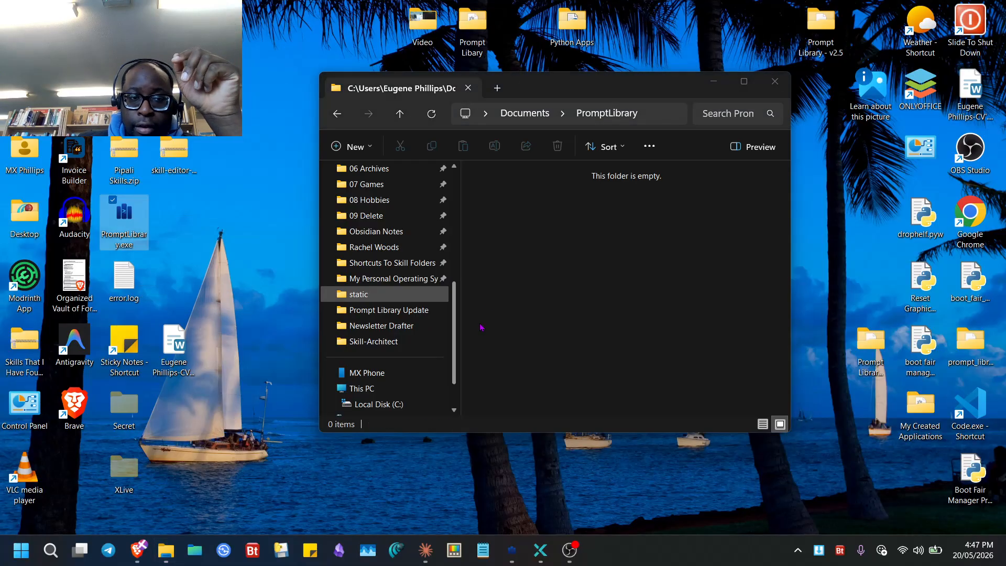
click(512, 550)
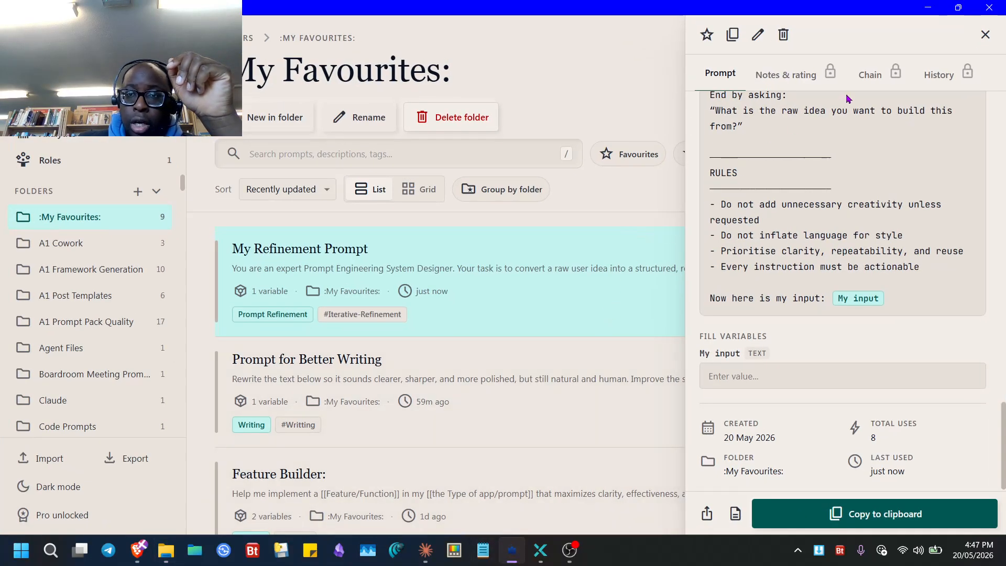
click(989, 8)
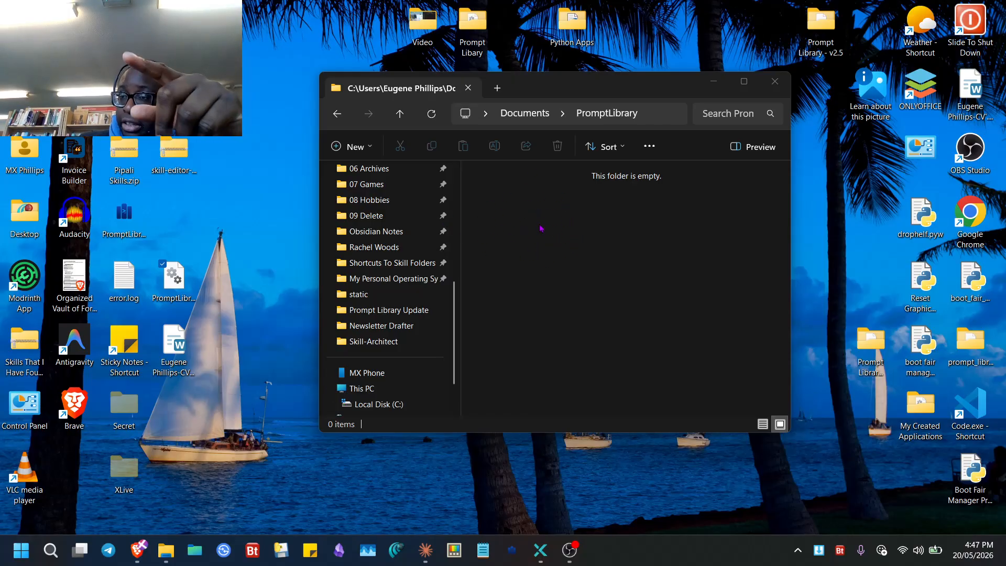
double_click(131, 226)
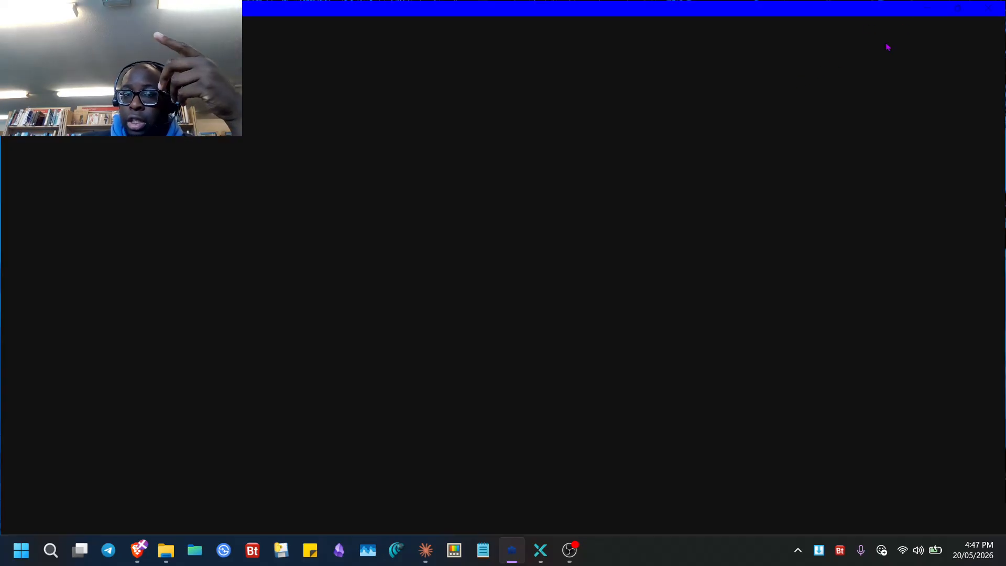
click(927, 8)
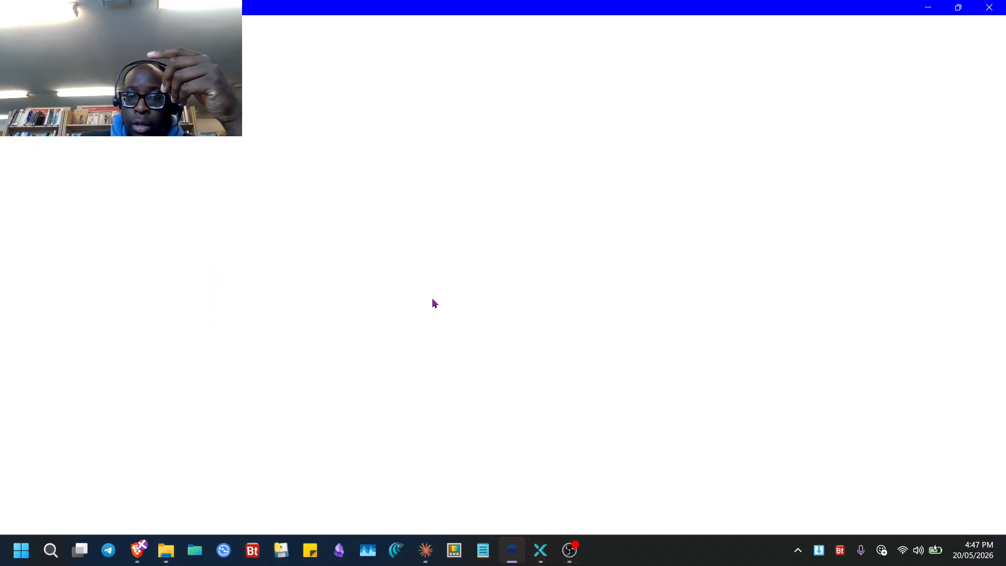
- Confirm the relaunched Prompt Library has 0 prompts and no roles, then switch to Claude
click(512, 550)
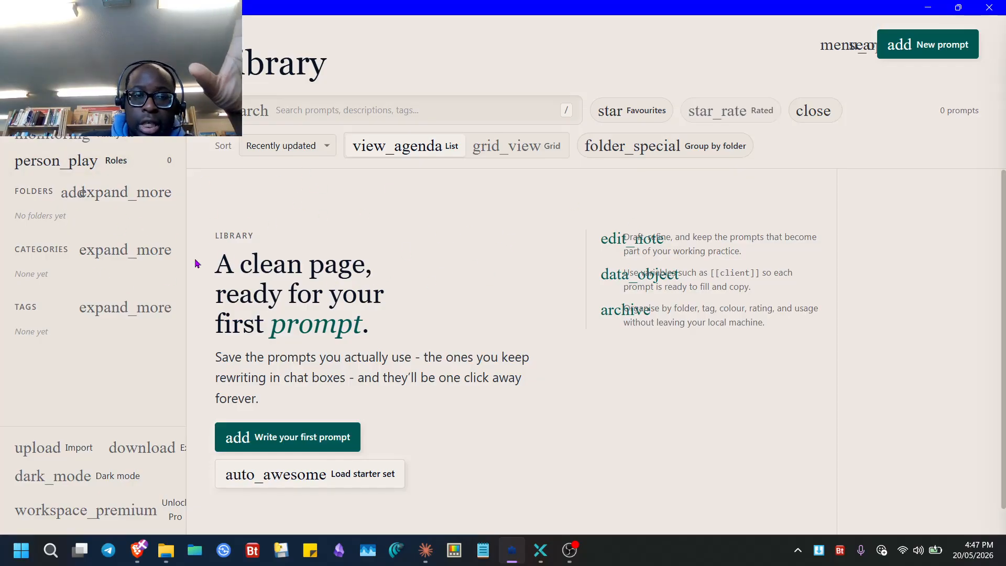
click(119, 170)
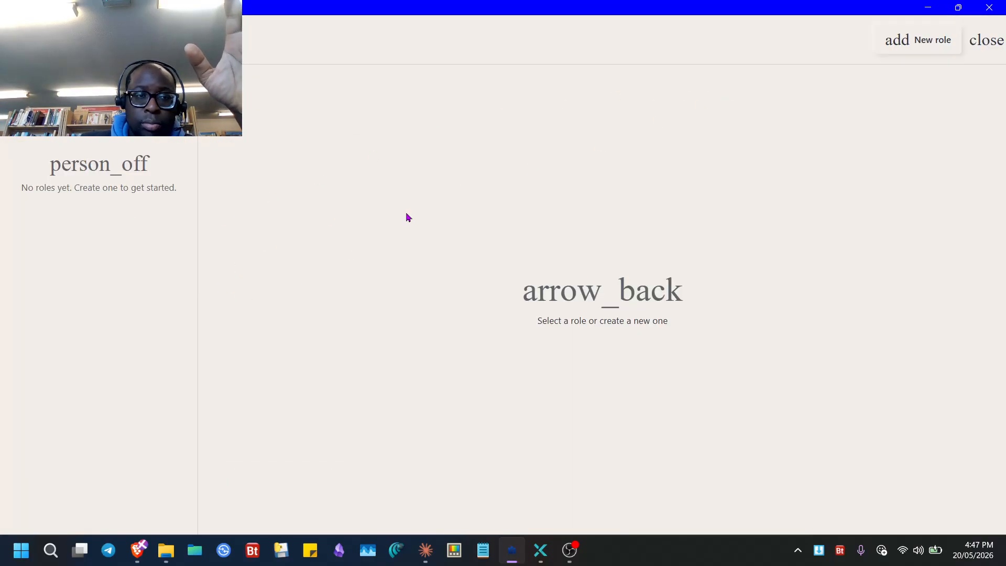
click(987, 40)
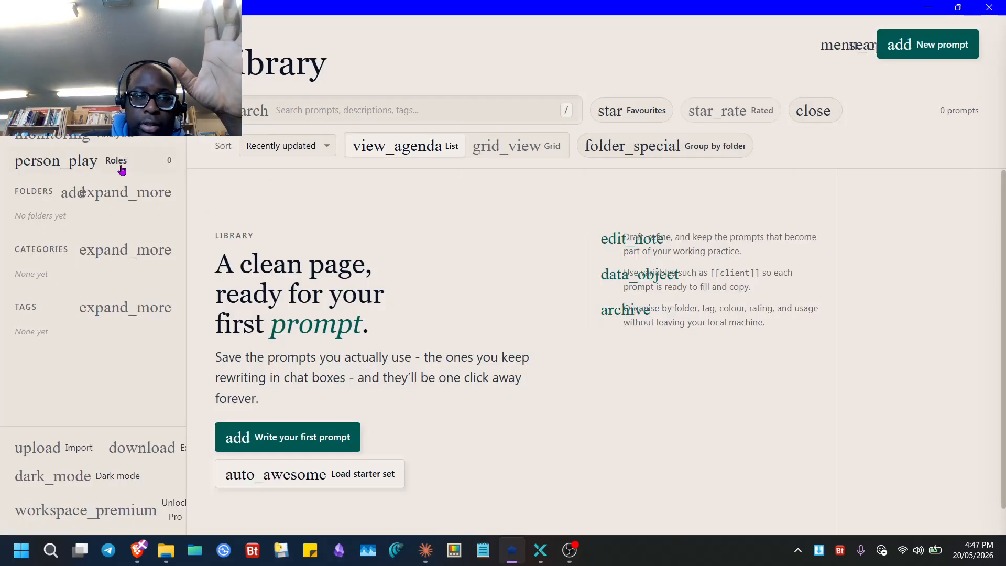
click(425, 551)
- Ask Claude by voice dictation how to speed up the app's slow loading, then return to Prompt Library
click(406, 483)
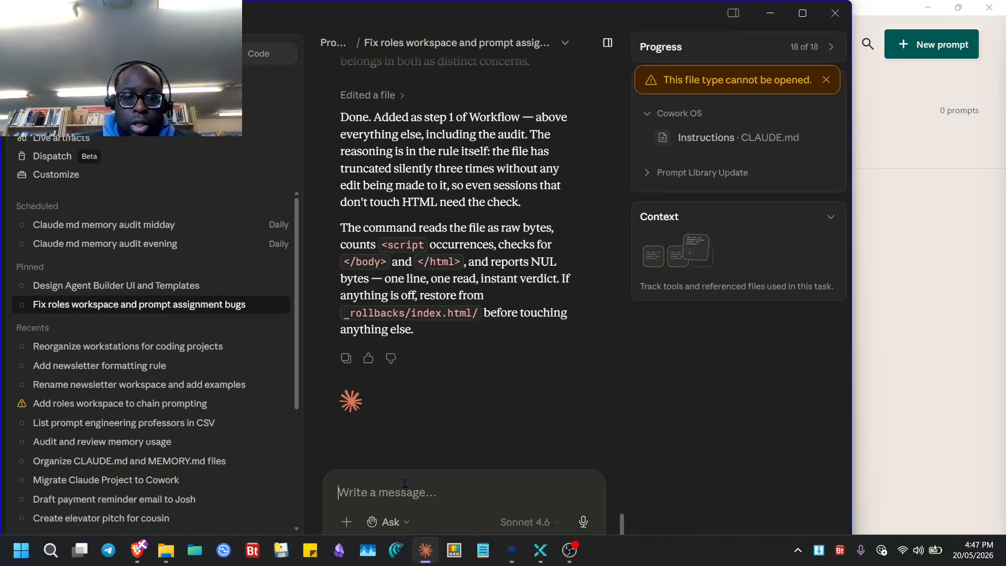
text(it ta)
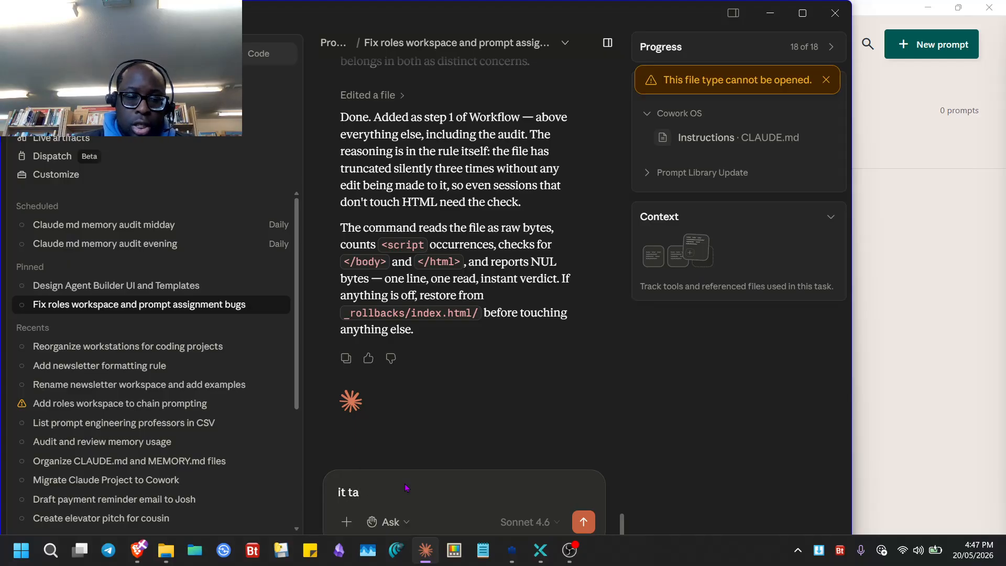
text(k)
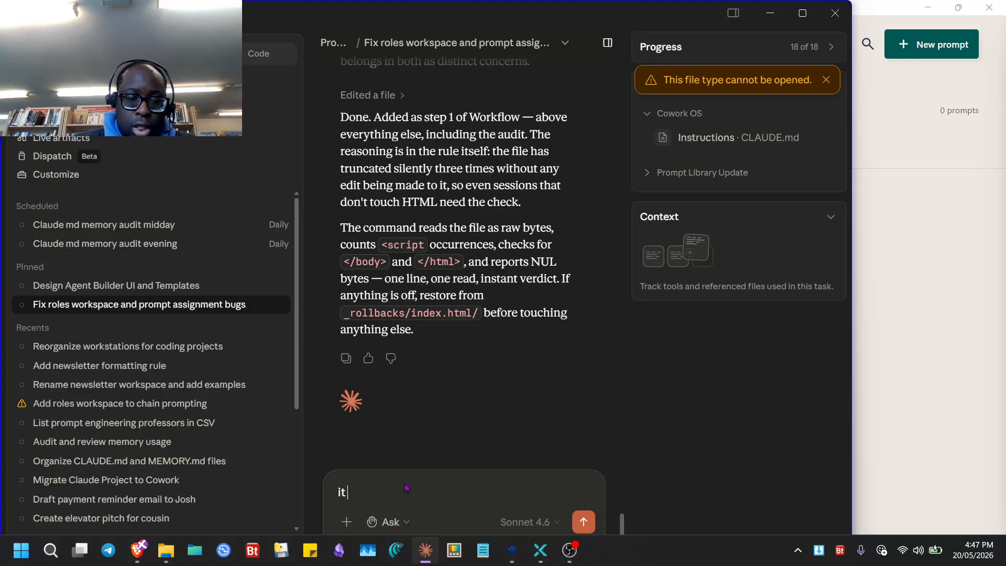
key(BackSpace)
key(BackSpace)
key(super+h)
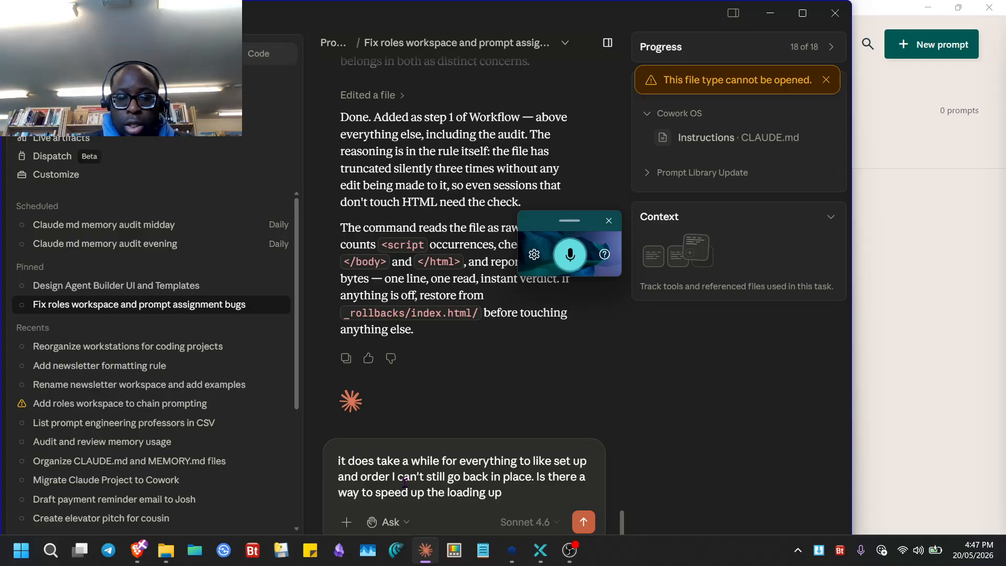
key(Return)
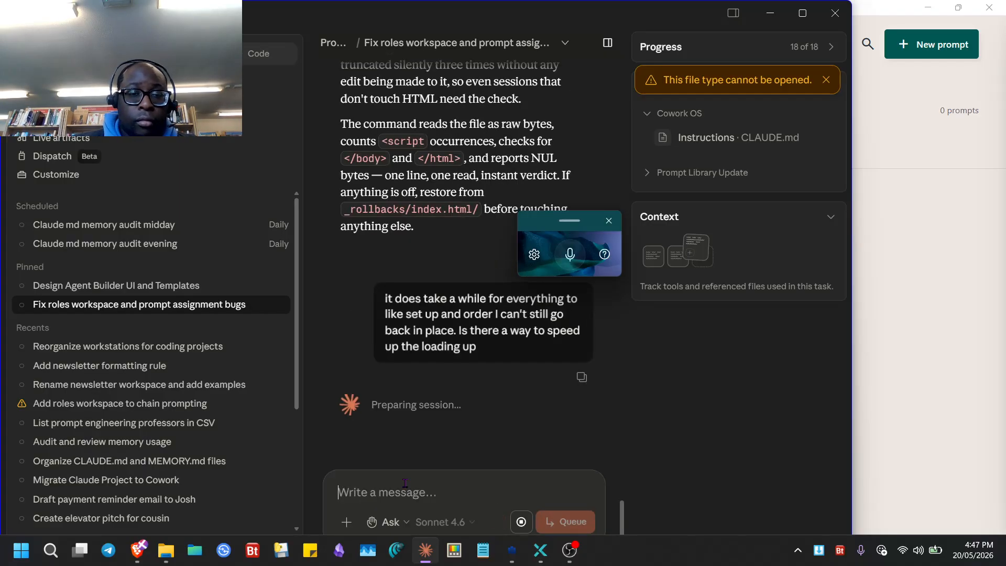
click(960, 334)
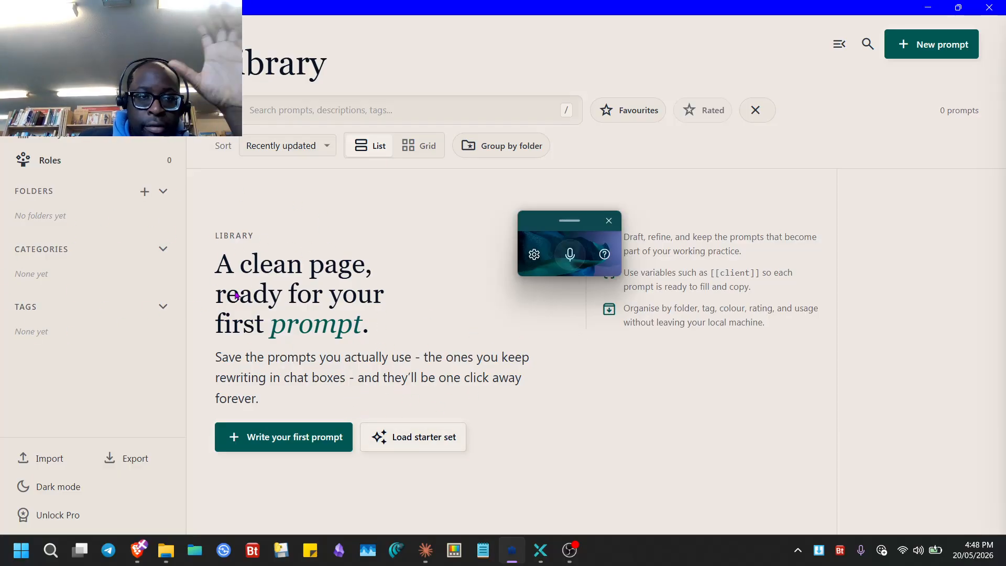
- Load the 10 starter prompts and view Product Description, Bug Report and Cover Letter
click(431, 438)
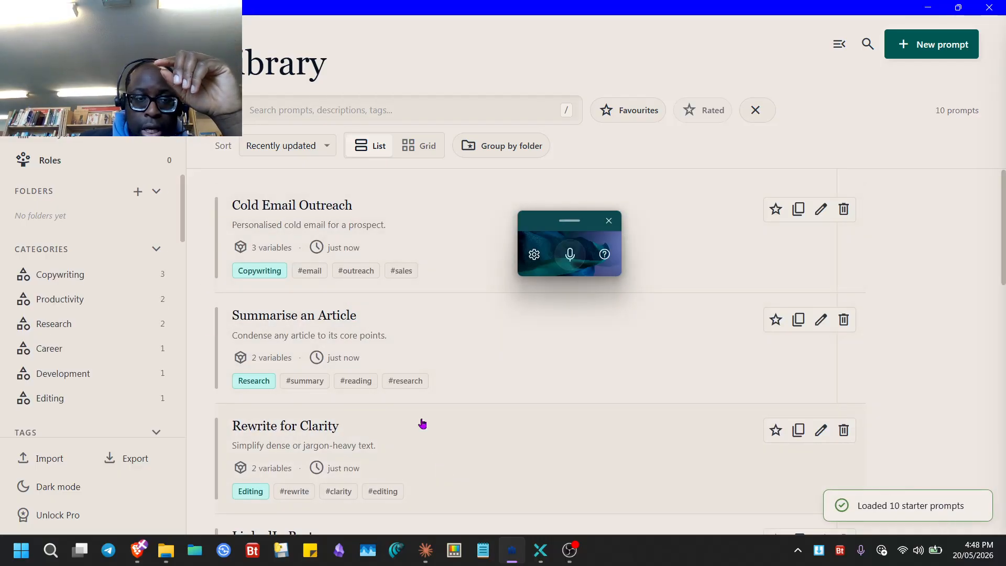
scroll(388, 424, down, 10)
scroll(402, 335, down, 4)
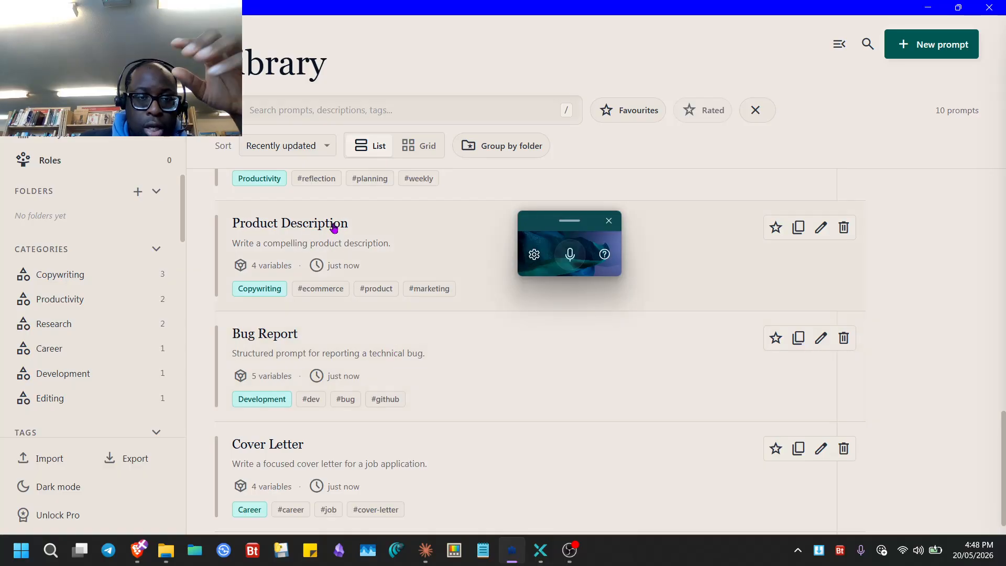
click(379, 234)
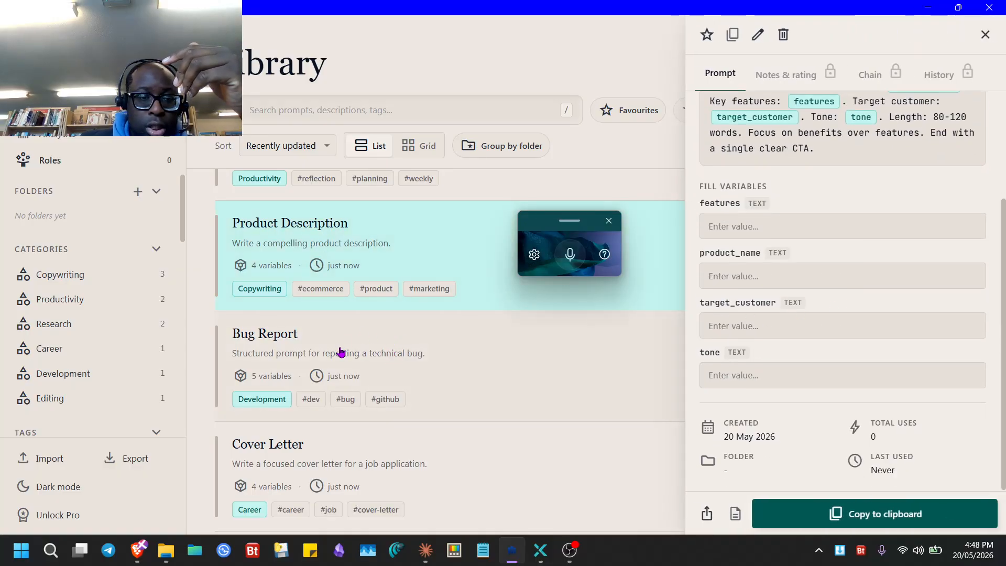
click(341, 352)
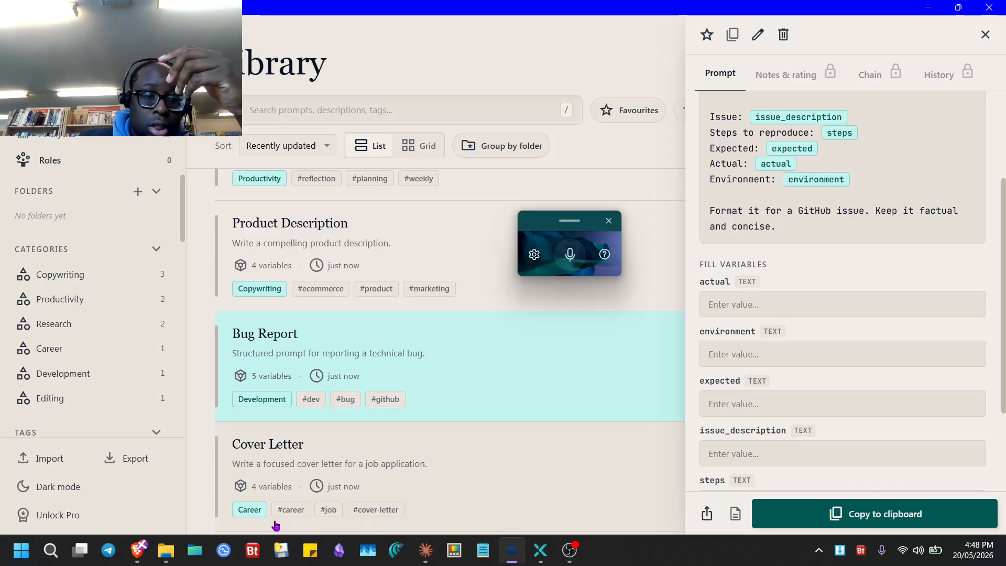
click(303, 454)
- Browse the LinkedIn Post, Cold Email Outreach and Summarise an Article prompts
scroll(355, 285, down, 5)
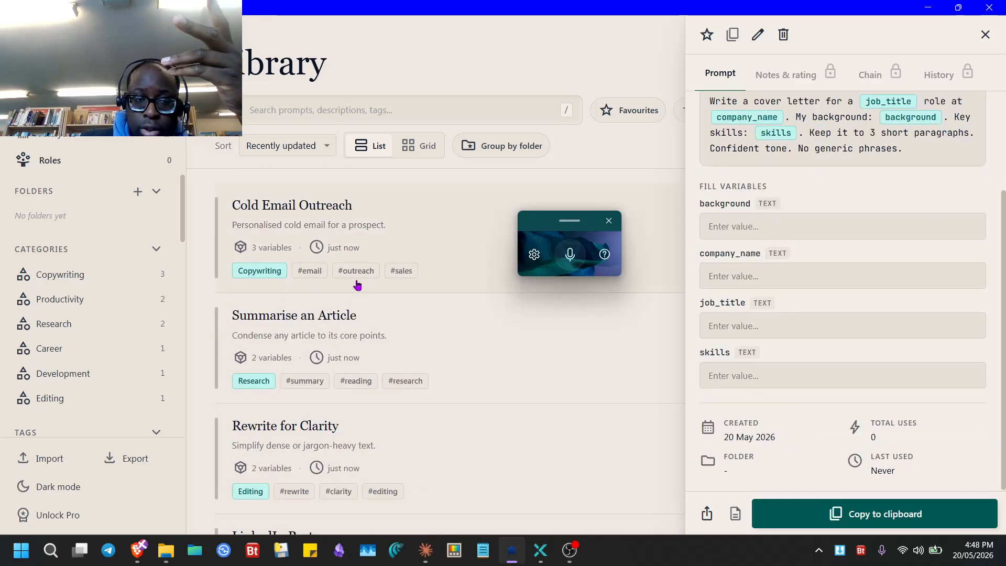
scroll(367, 356, down, 2)
click(308, 348)
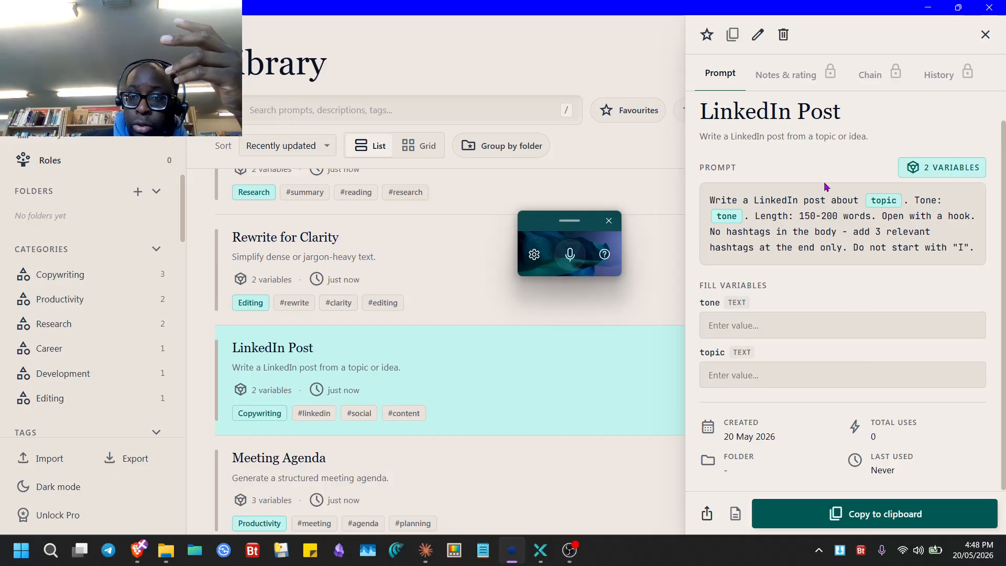
scroll(475, 343, up, 5)
click(325, 229)
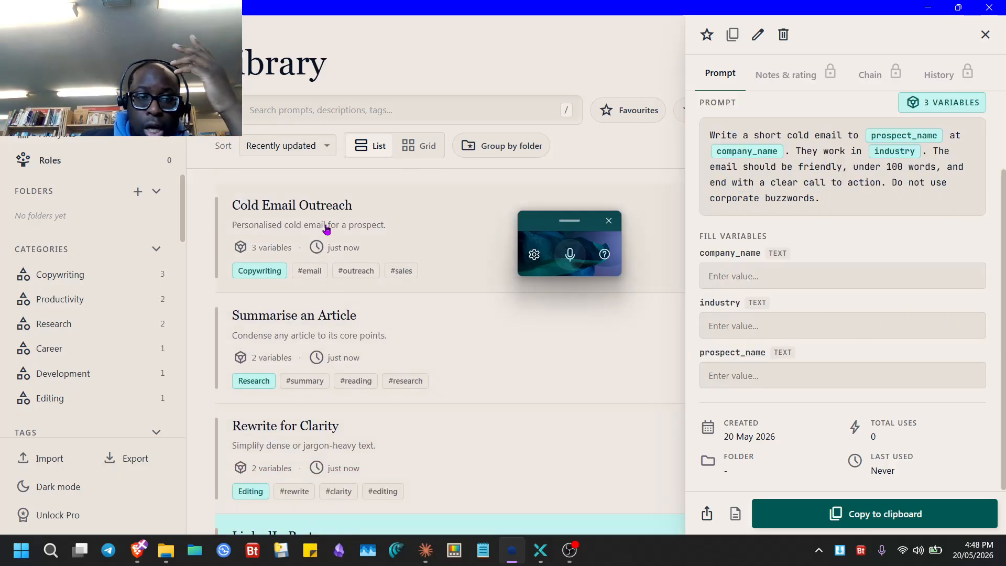
click(437, 346)
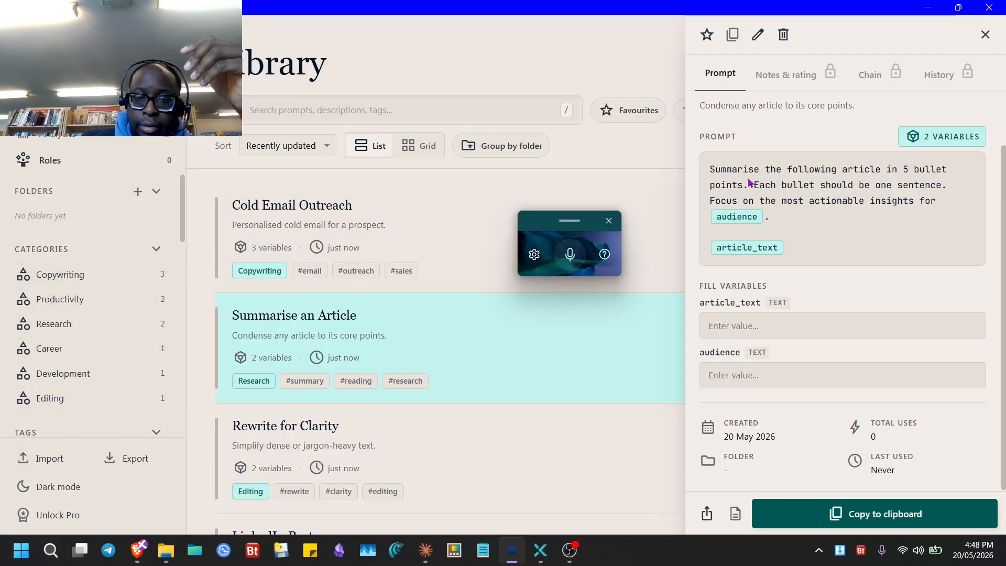
click(369, 227)
- Delete Cold Email Outreach, Summarise an Article, Rewrite for Clarity, LinkedIn Post and Meeting Agenda
click(784, 34)
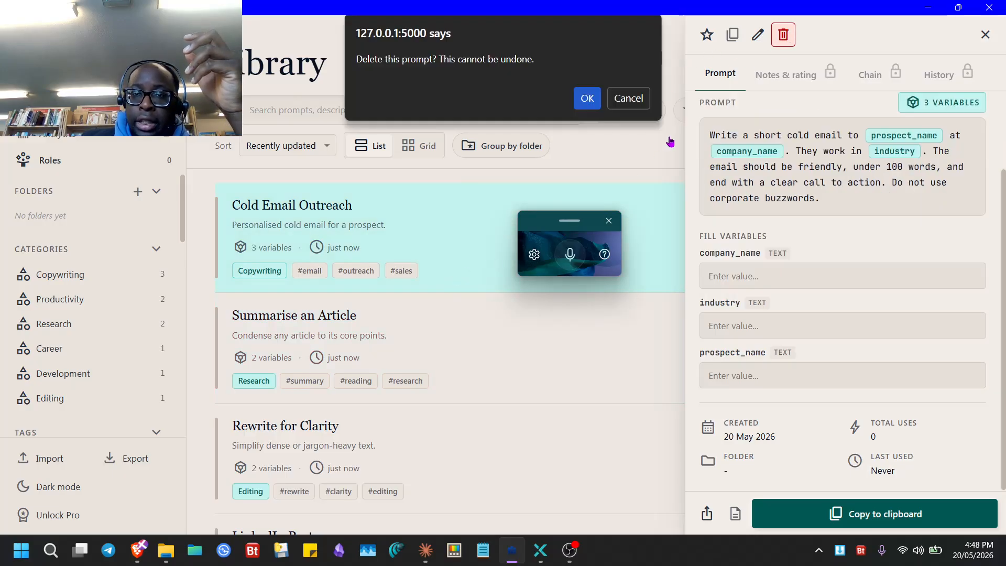
click(585, 98)
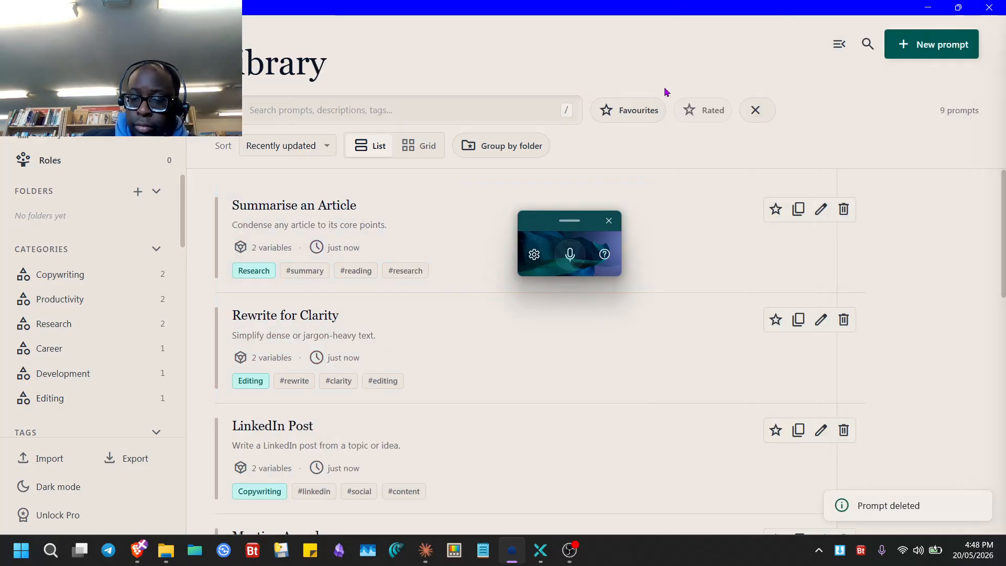
click(856, 215)
click(784, 35)
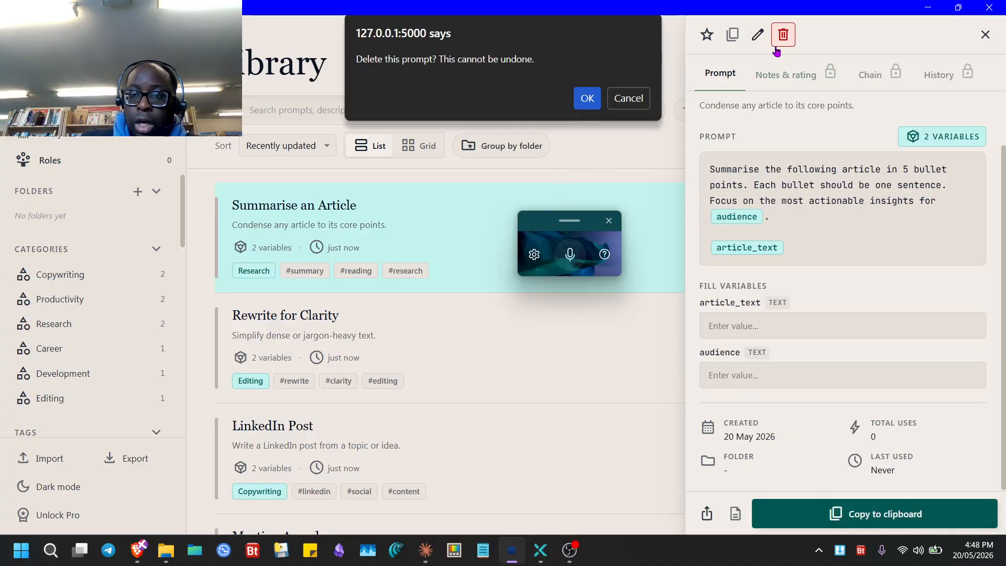
click(585, 99)
click(842, 212)
key(Return)
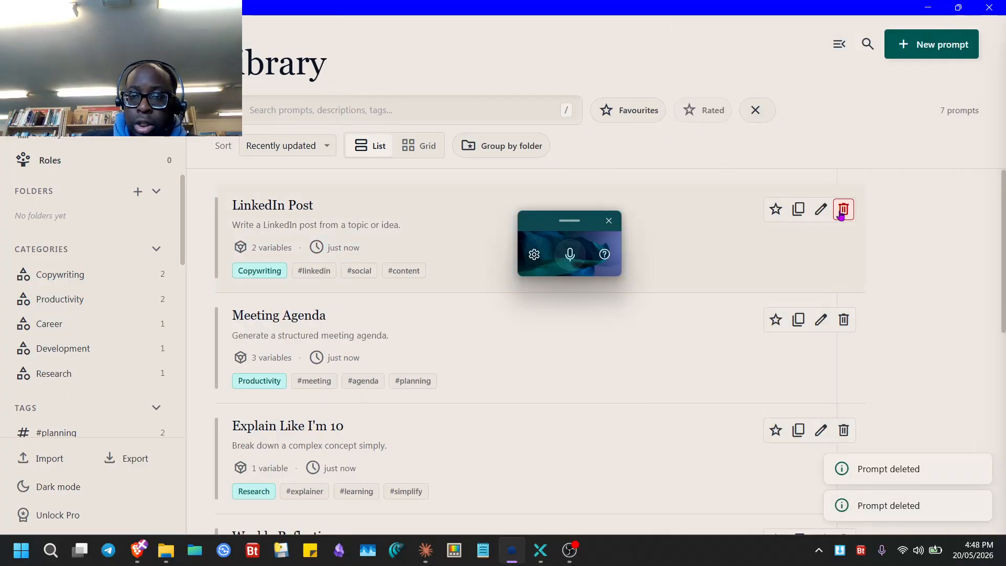
click(842, 213)
key(Return)
click(842, 212)
key(Return)
- Delete the remaining five prompts to empty the library, reload the 10 starter prompts, and close the app
click(841, 212)
key(Return)
click(842, 212)
key(Return)
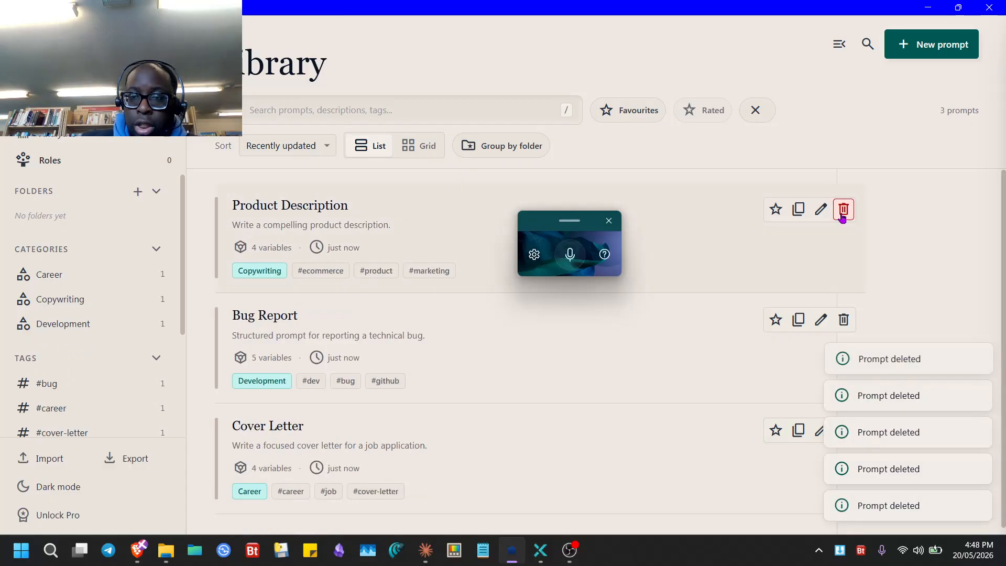
click(841, 212)
key(Return)
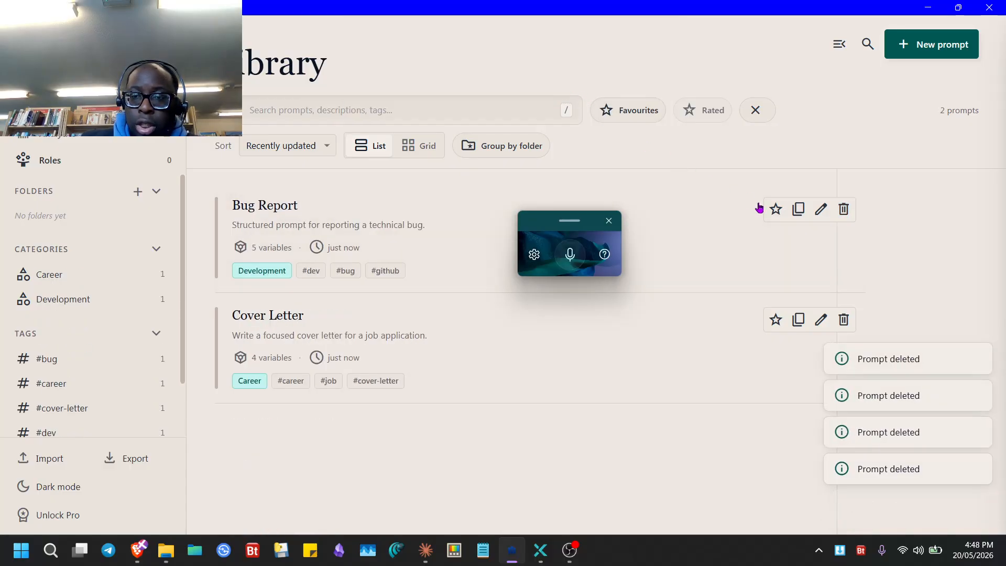
click(843, 210)
key(Return)
click(843, 209)
key(Return)
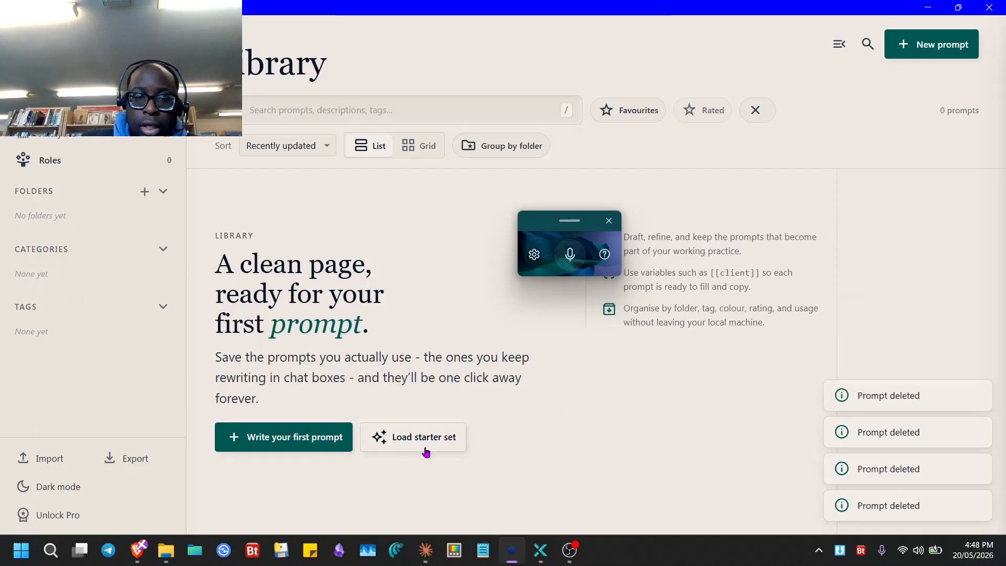
click(440, 436)
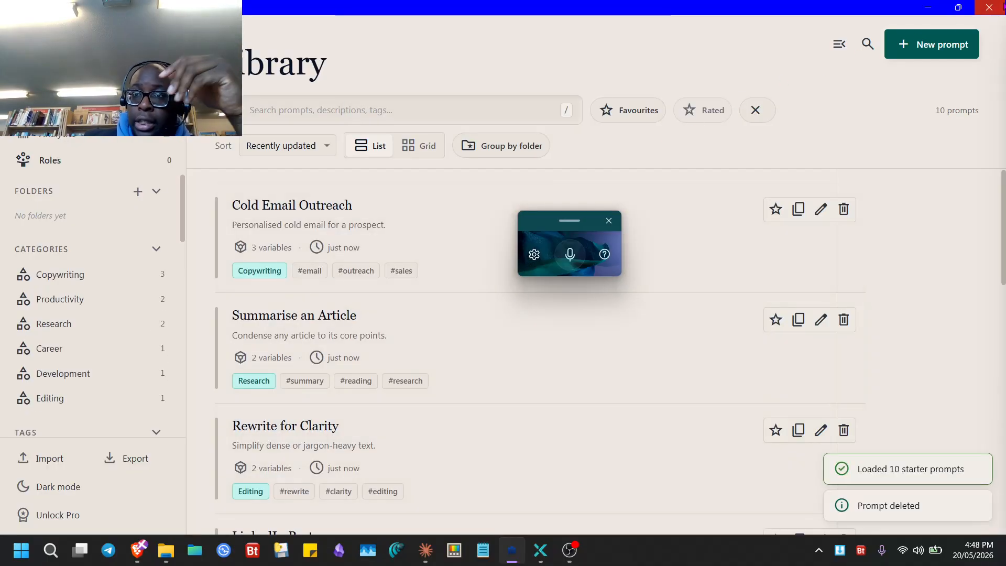
click(989, 7)
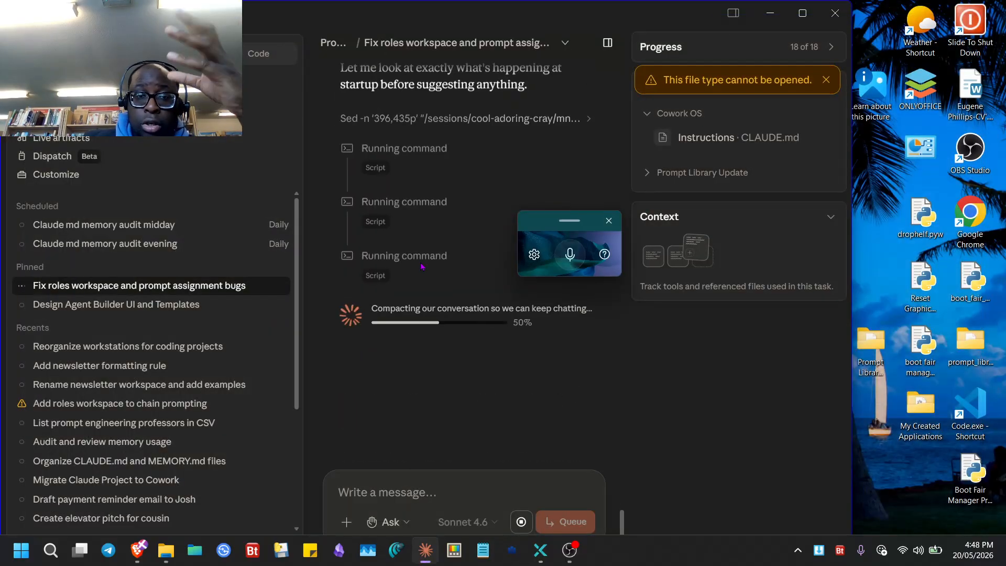
- Swap Documents\PromptLibrary\PromptLibrary.db for the 896 KB copy from the desktop
click(770, 13)
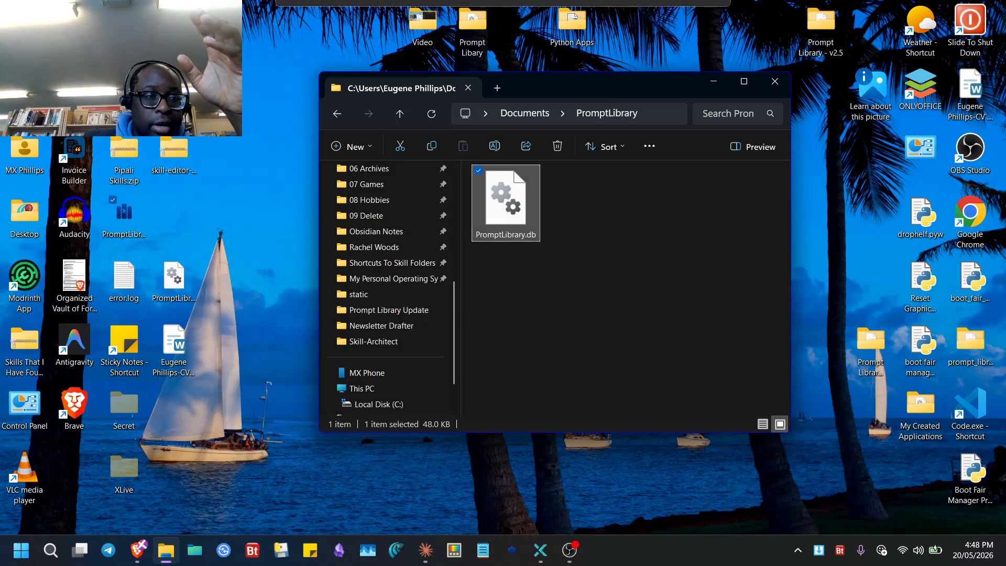
drag(505, 203, 24, 24)
drag(175, 282, 561, 262)
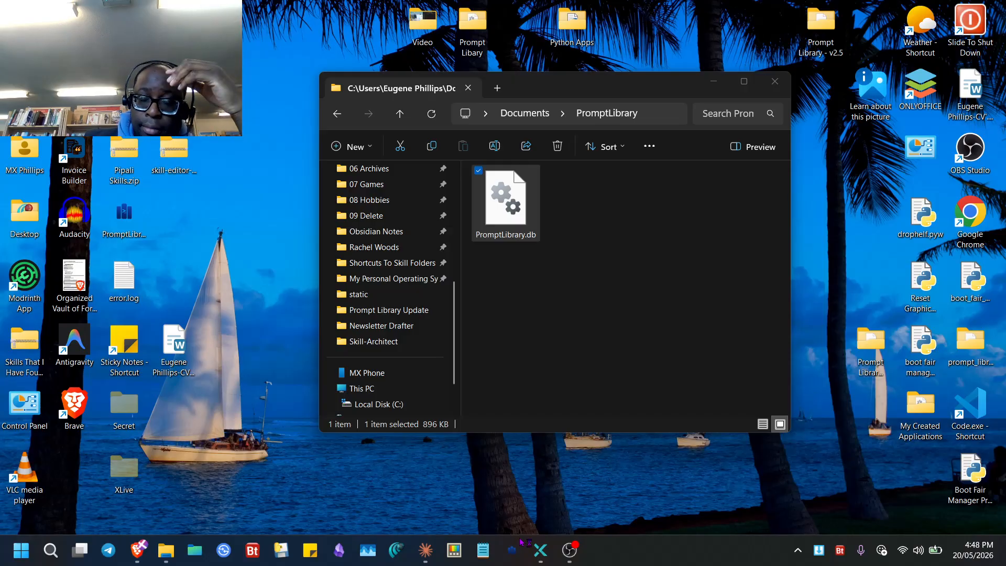
- Briefly pause the OBS recording and minimize OBS, revealing Prompt Library with 170 prompts
click(573, 548)
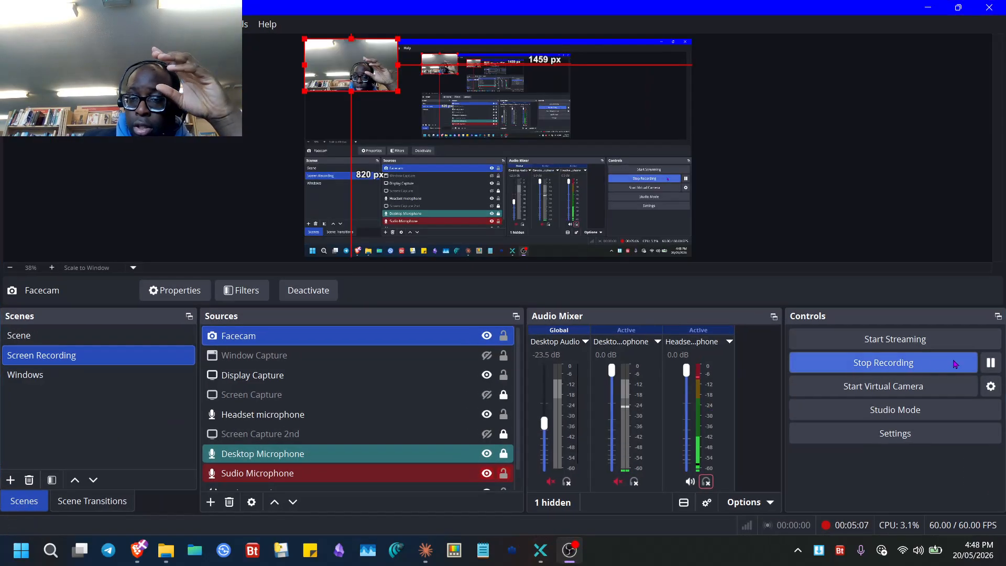
click(989, 362)
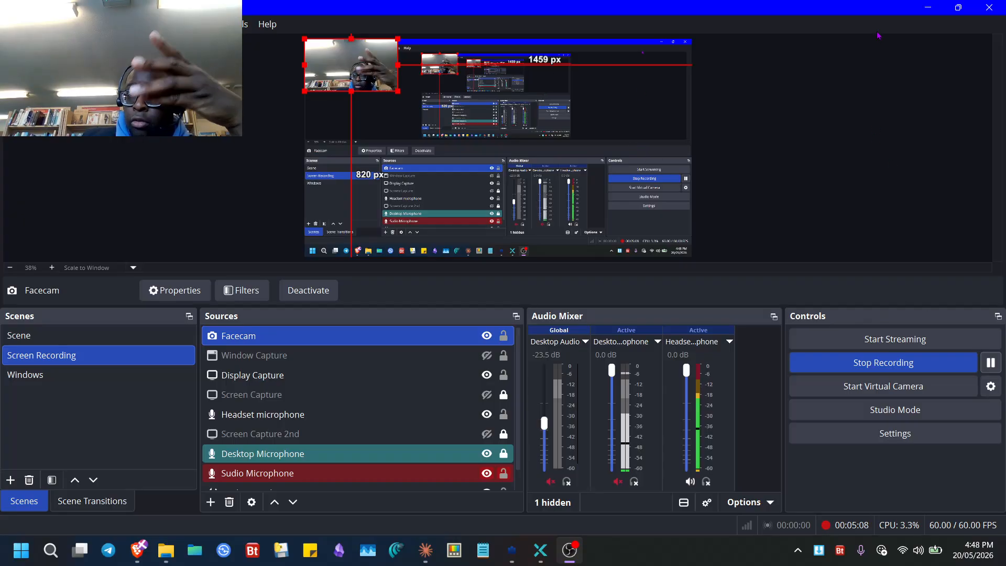
click(928, 7)
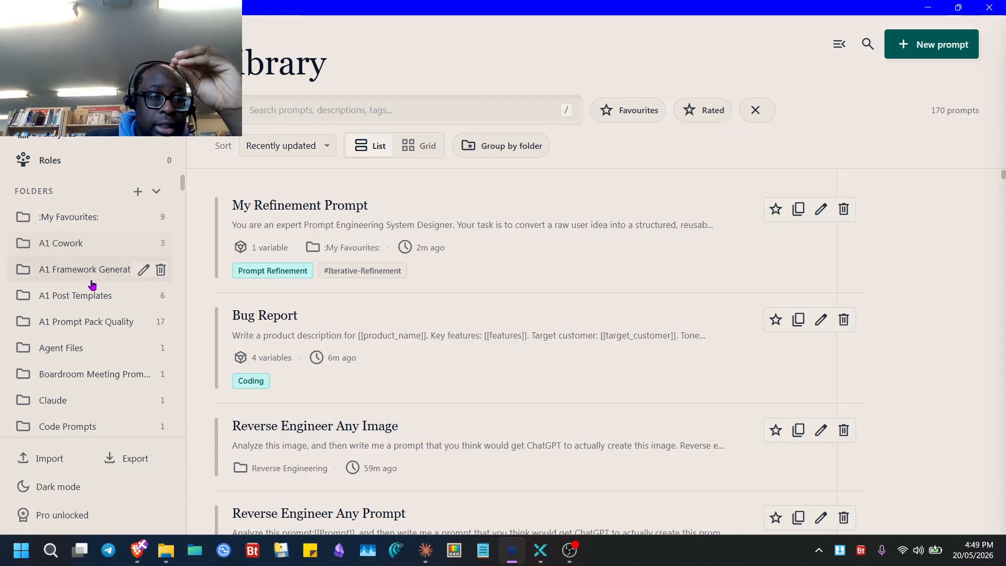
- Open the Jeff Su Template in A1 Post Templates, scroll through it, and start editing
click(68, 297)
click(288, 273)
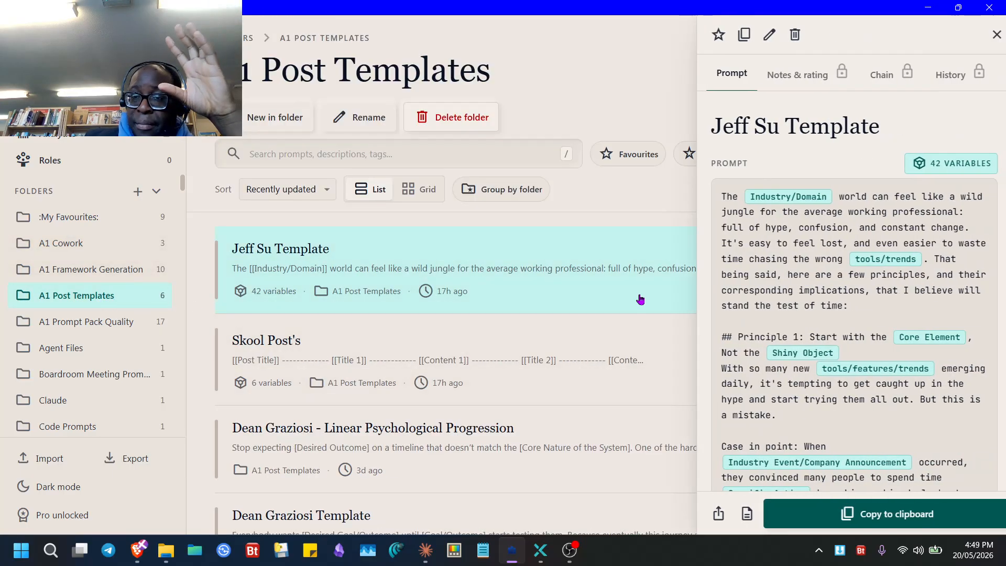
scroll(865, 262, down, 10)
scroll(859, 272, up, 5)
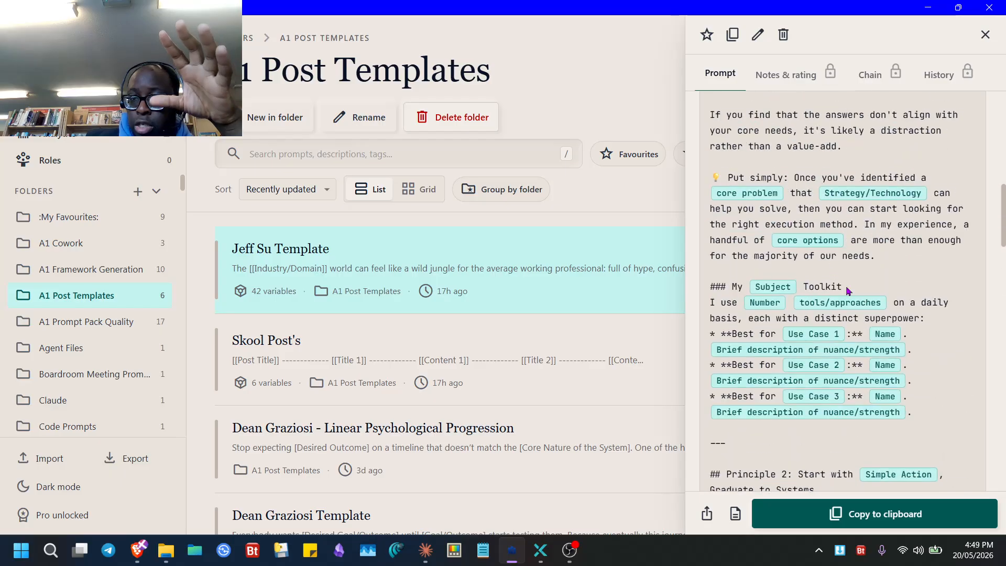
scroll(755, 297, down, 15)
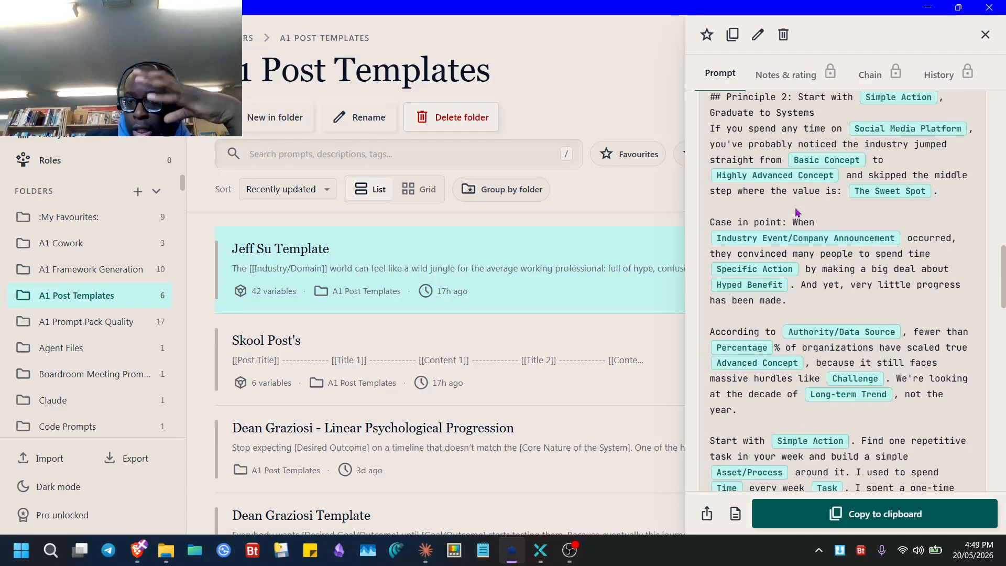
scroll(871, 162, down, 10)
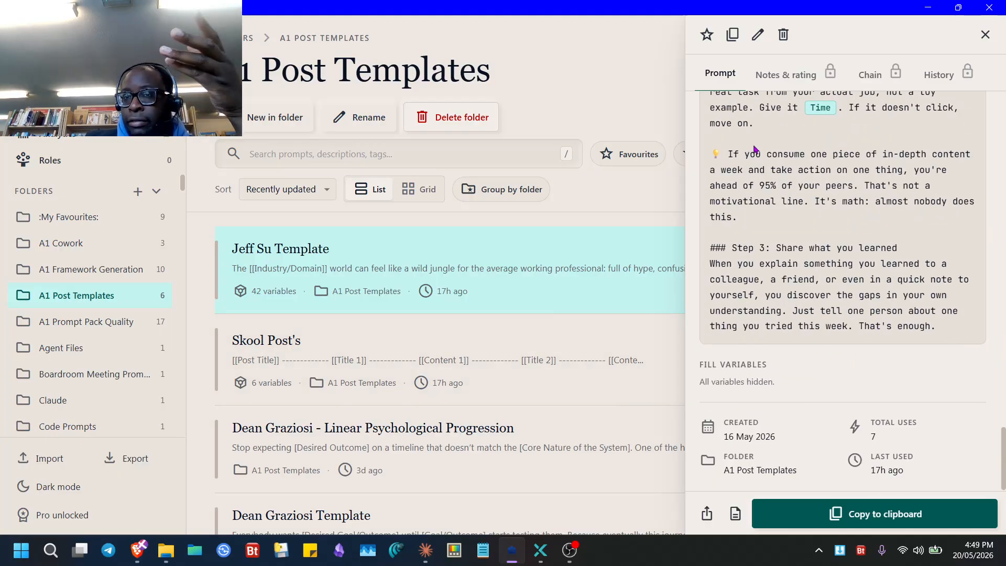
click(758, 34)
- Set Asset A, Asset B, Asset C and Basic Concept to show when filling, then save the template
scroll(616, 346, down, 10)
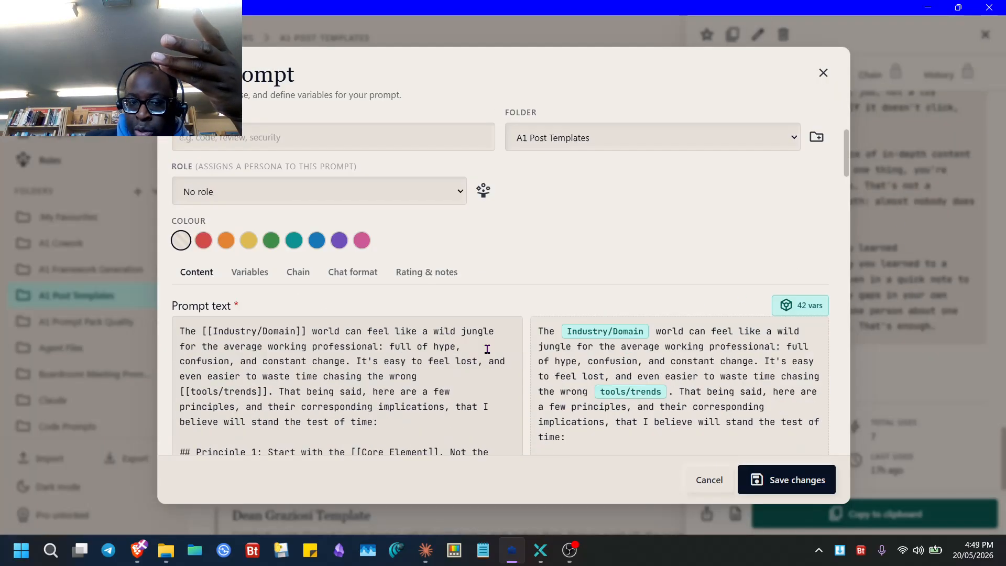
scroll(325, 294, up, 10)
click(256, 408)
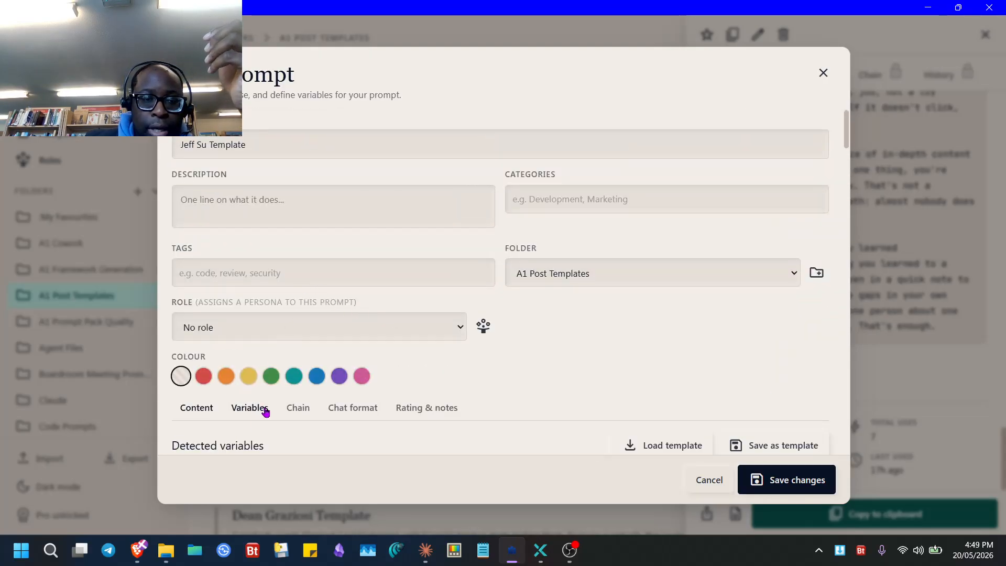
scroll(367, 377, down, 10)
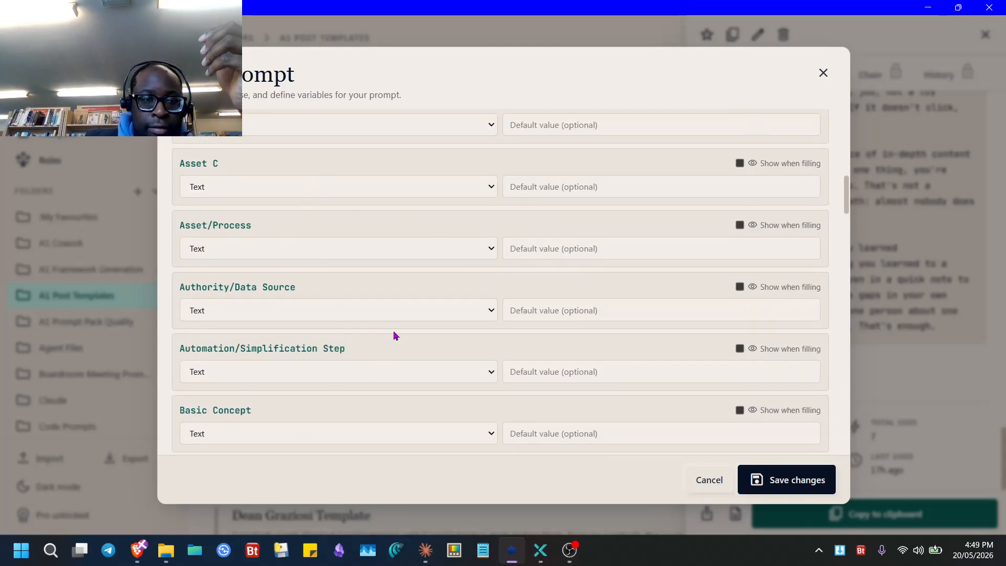
scroll(265, 210, up, 3)
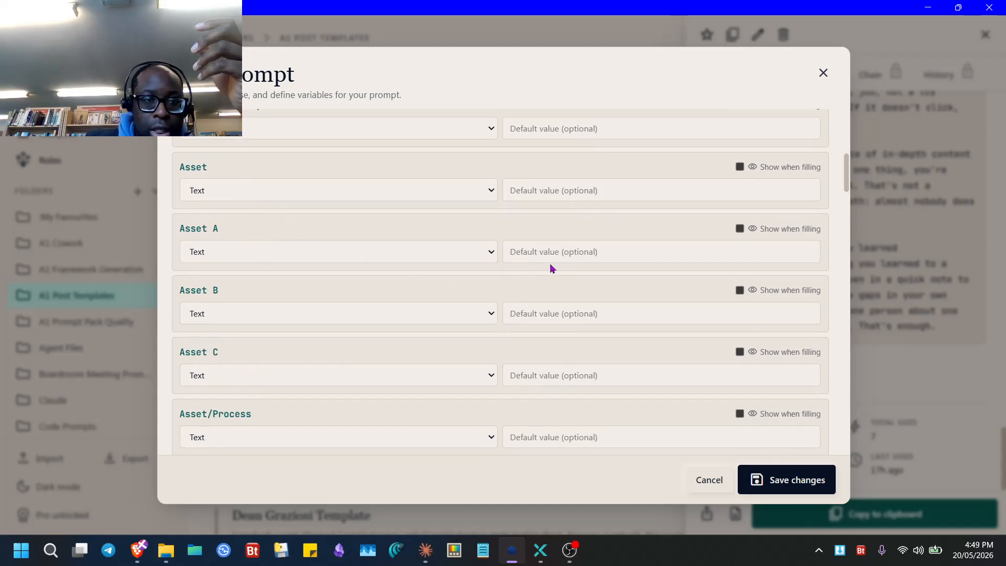
click(740, 291)
scroll(672, 390, down, 7)
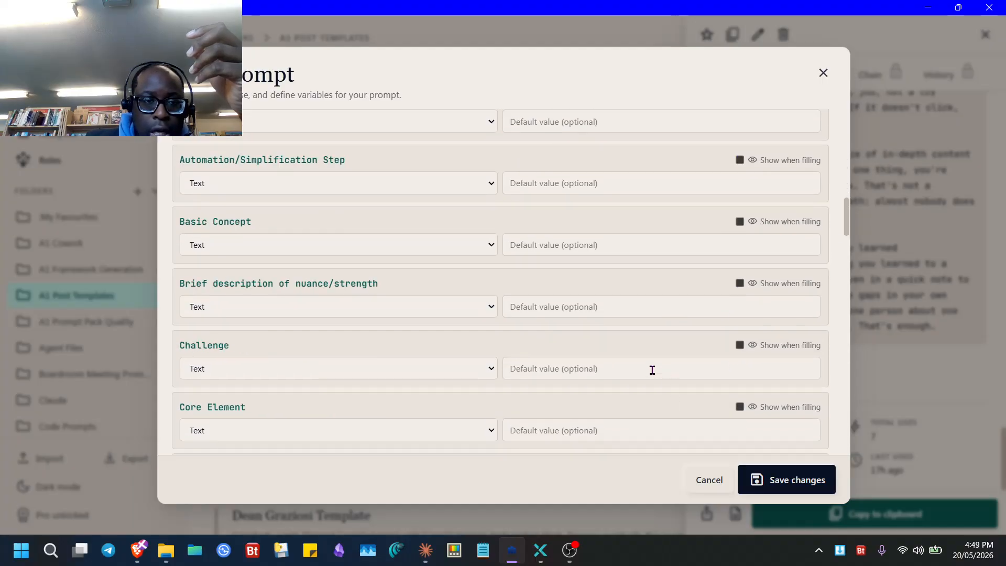
click(790, 474)
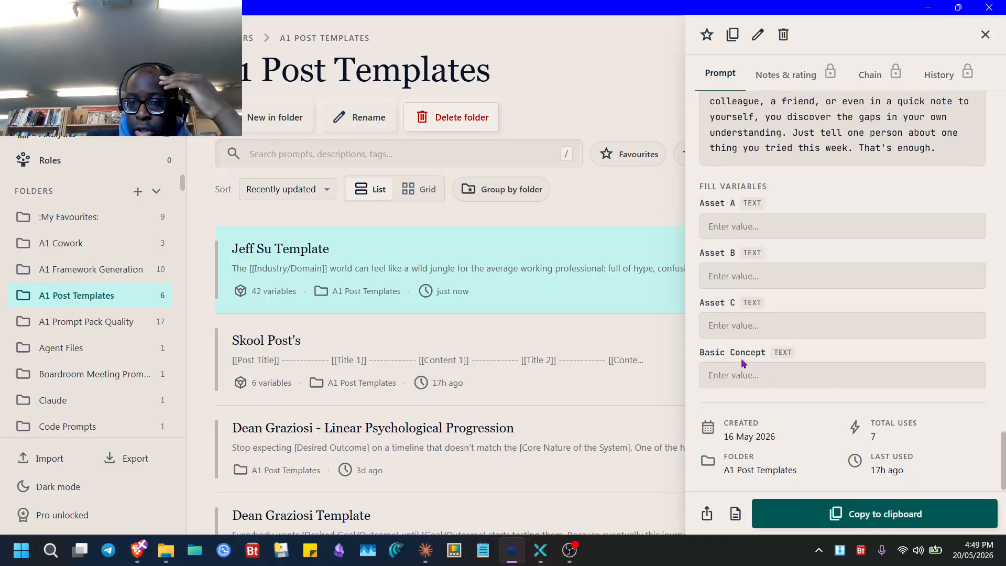
- Reopen the Jeff Su Template's Variables tab, review the variables, and save
click(758, 35)
scroll(483, 265, up, 10)
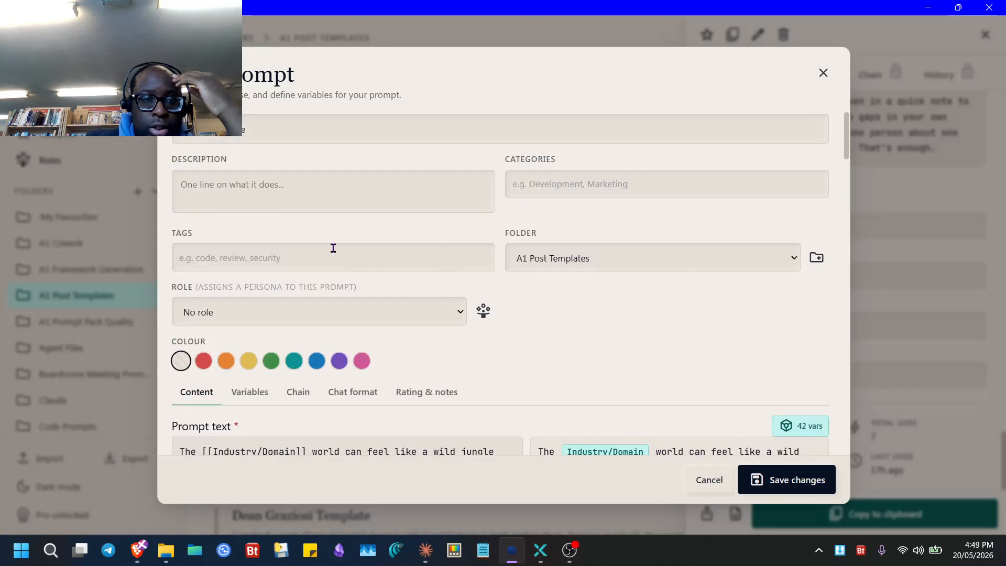
click(252, 390)
scroll(404, 390, down, 5)
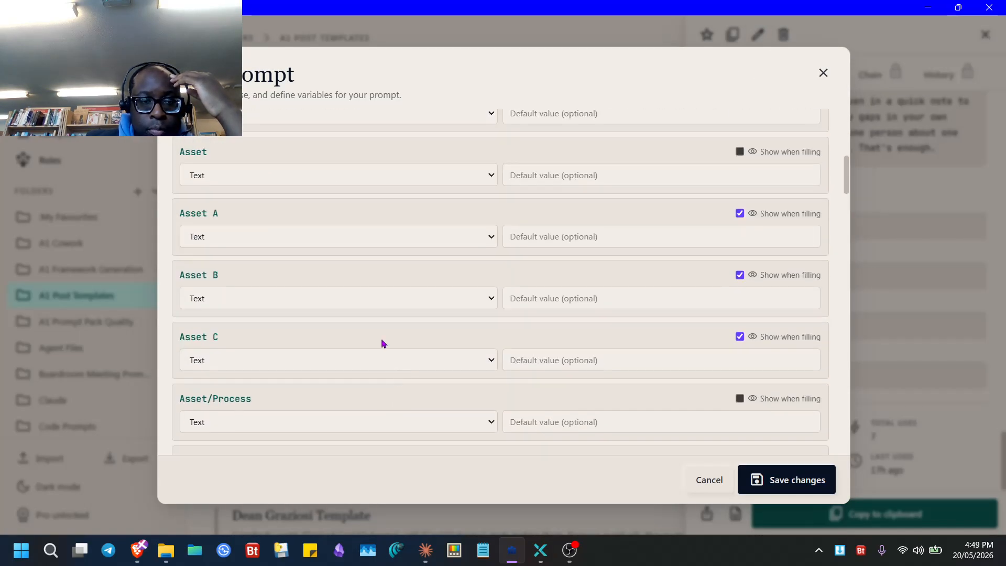
scroll(357, 231, up, 5)
scroll(668, 354, down, 5)
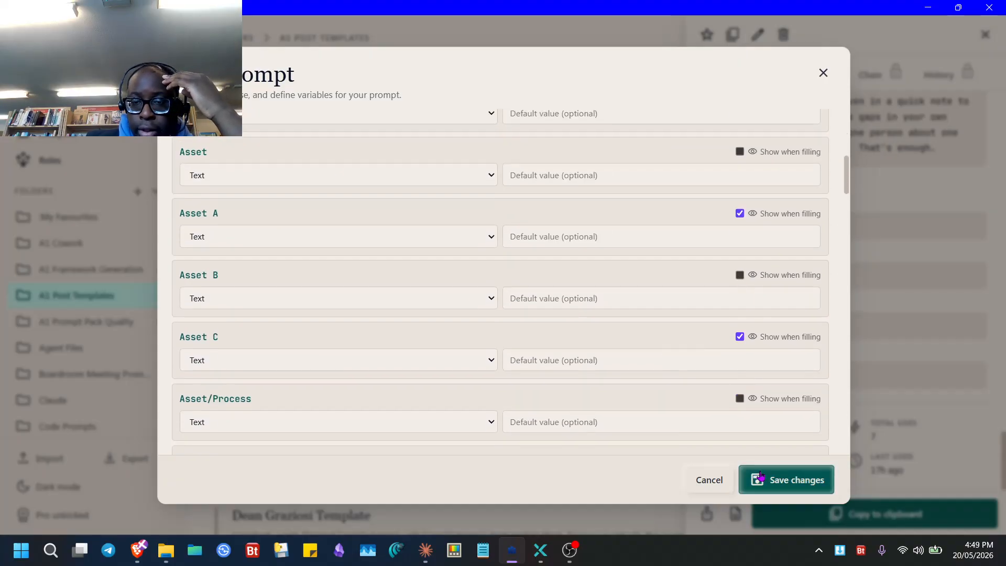
click(786, 480)
- Edit and save the template's variable settings twice more, leaving all variables hidden, then open the Pro licence details
click(758, 34)
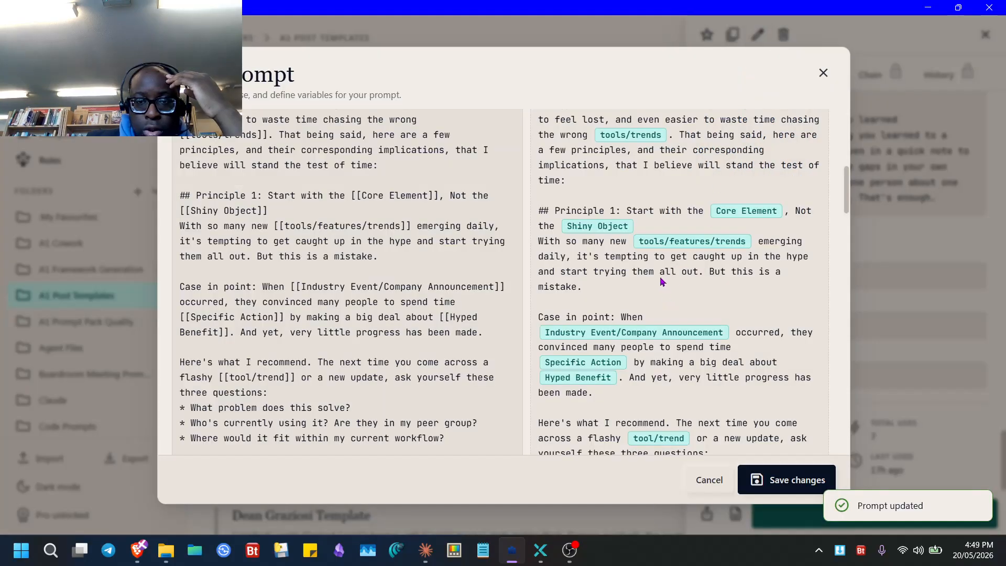
scroll(662, 281, up, 5)
click(251, 393)
scroll(582, 386, down, 7)
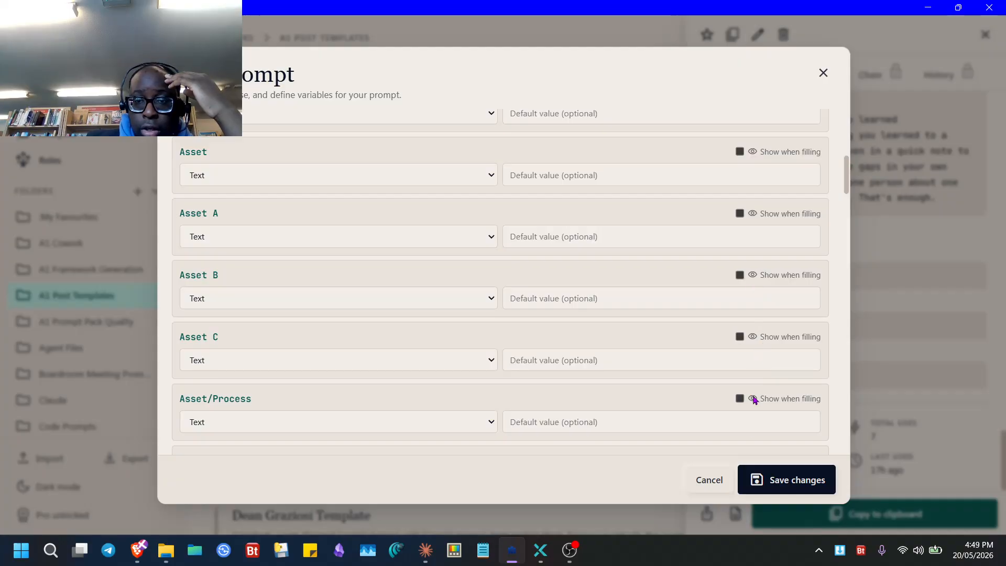
click(775, 480)
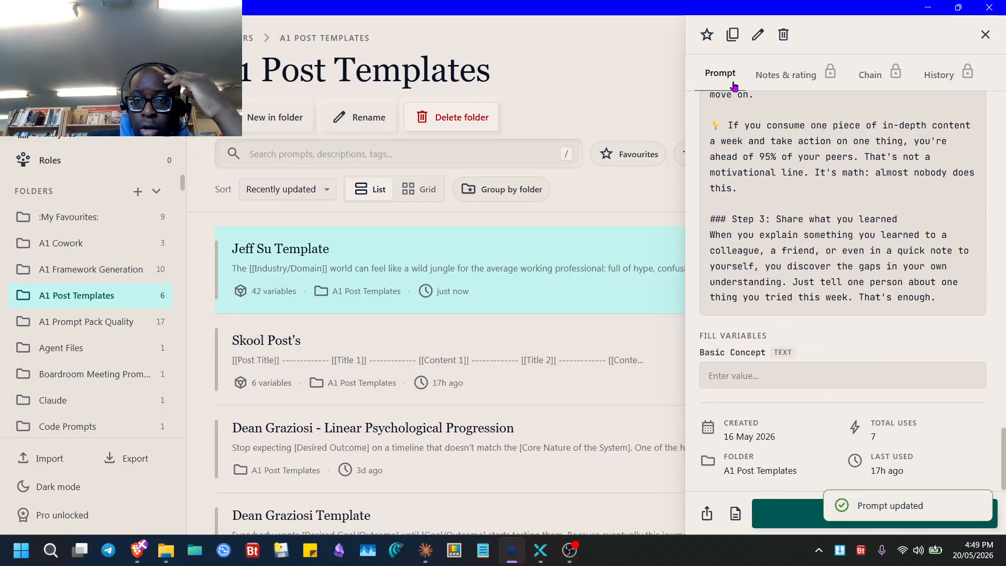
click(758, 35)
scroll(310, 277, up, 5)
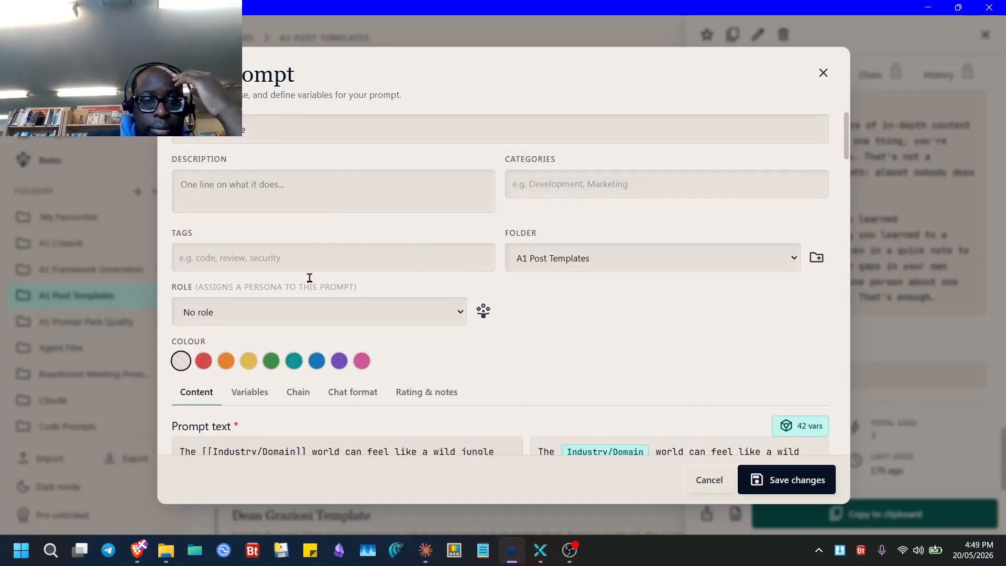
click(257, 391)
scroll(362, 394, down, 6)
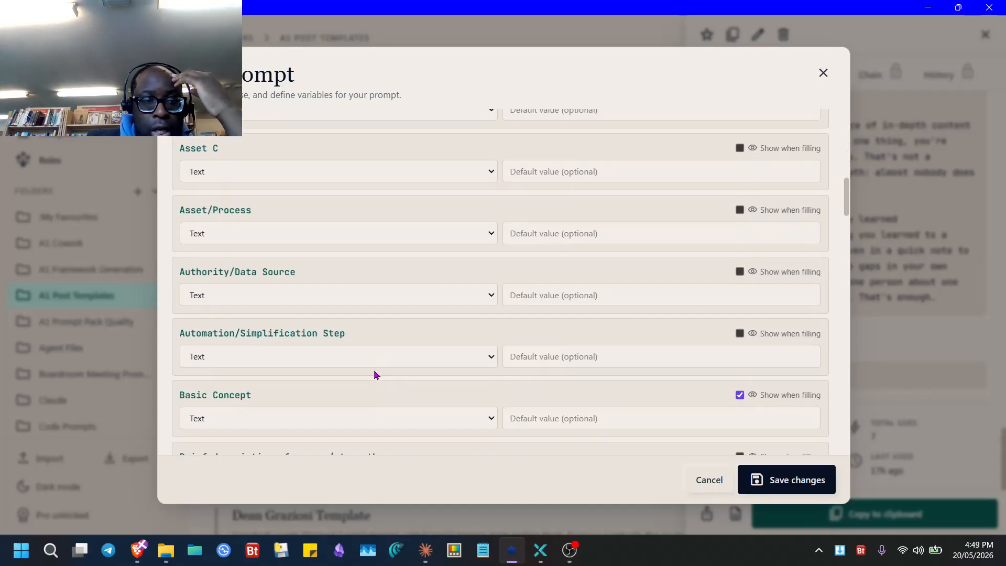
click(766, 477)
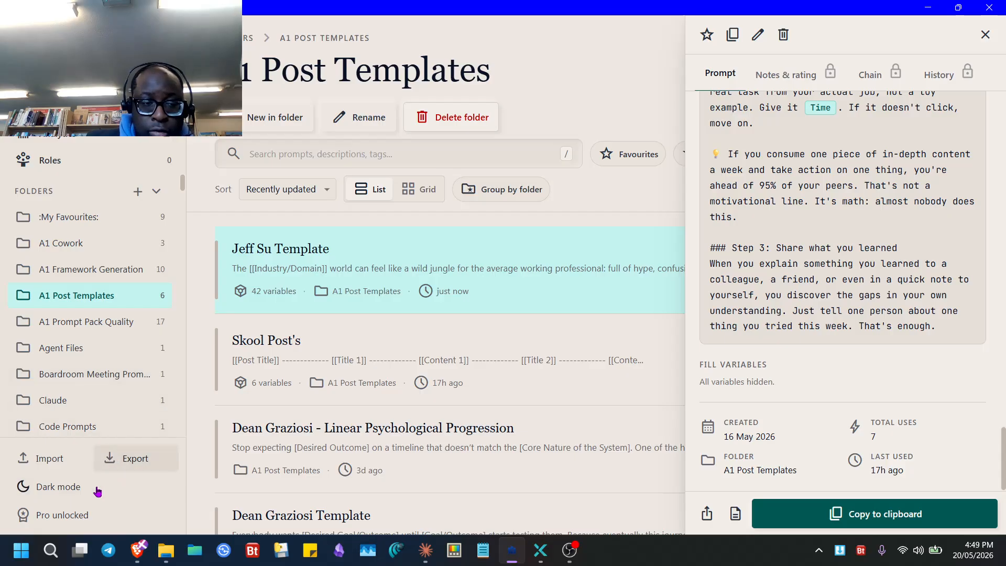
click(76, 516)
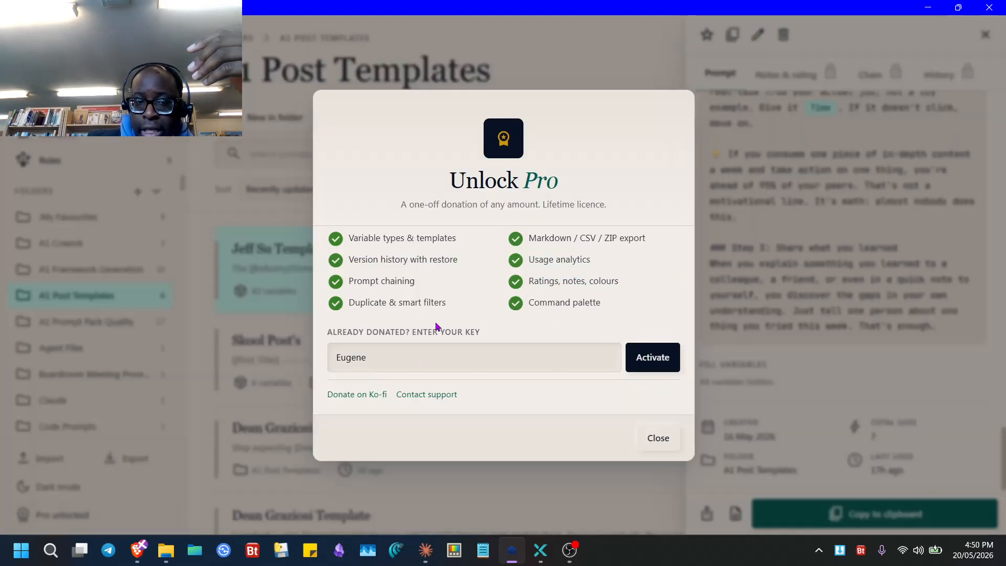
- Dismiss the Pro licence window and open Analytics: 170 prompts, 248 uses, 34 favourites
drag(428, 353, 299, 371)
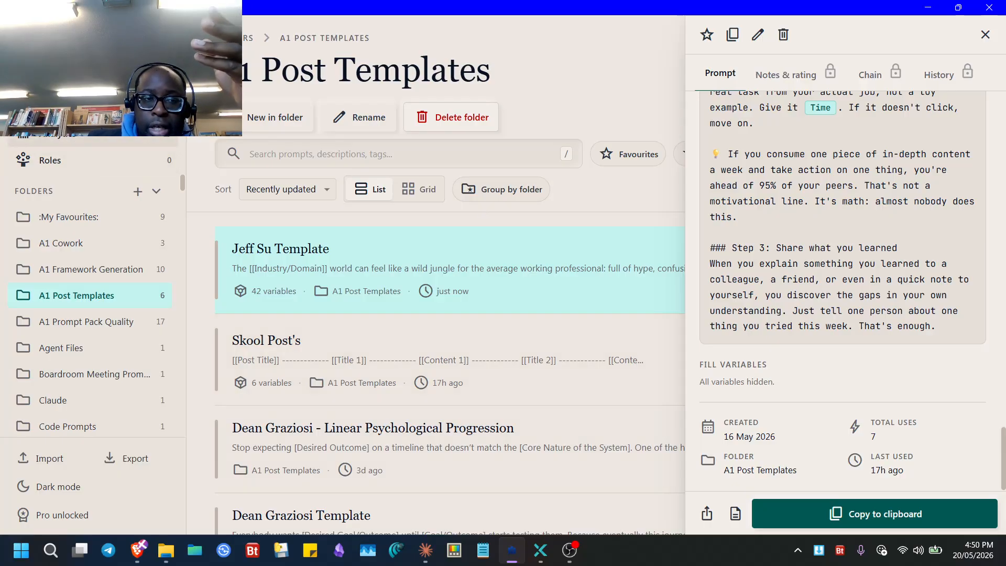
click(58, 514)
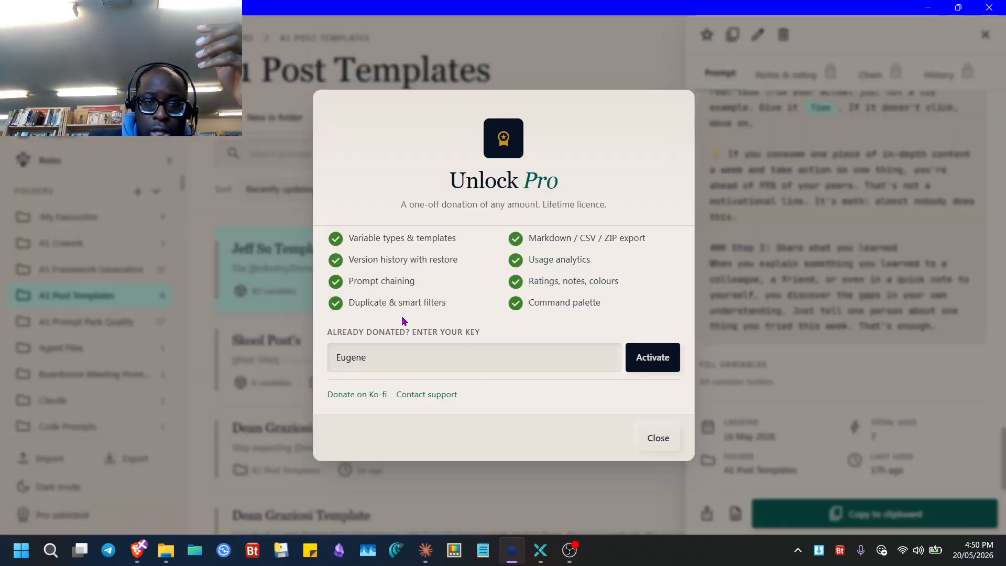
click(112, 194)
click(79, 137)
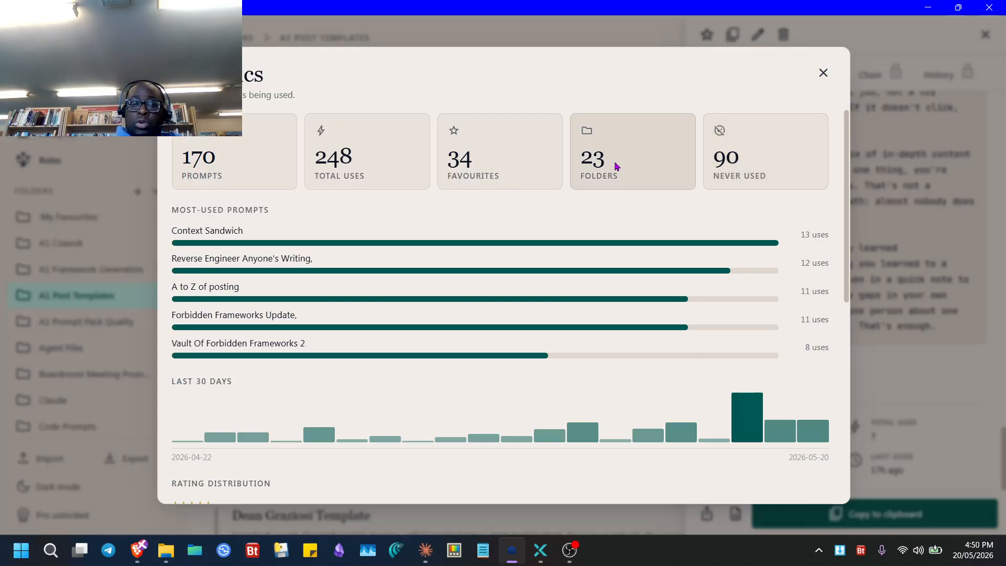
- Scroll the analytics to Recently Used, open Meta Prompt Orchestrator's details, and close the analytics
scroll(512, 285, down, 5)
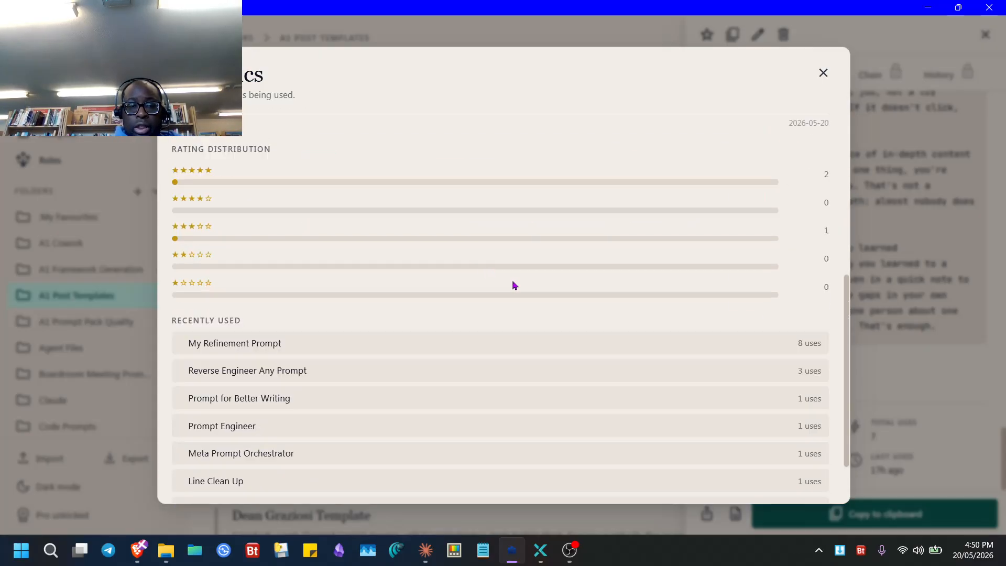
scroll(512, 285, up, 5)
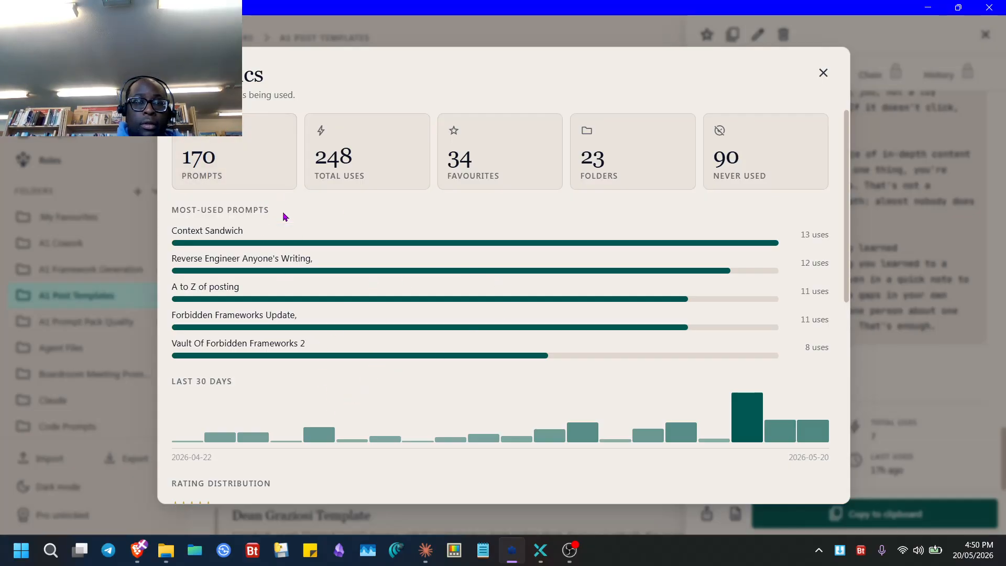
scroll(283, 217, down, 7)
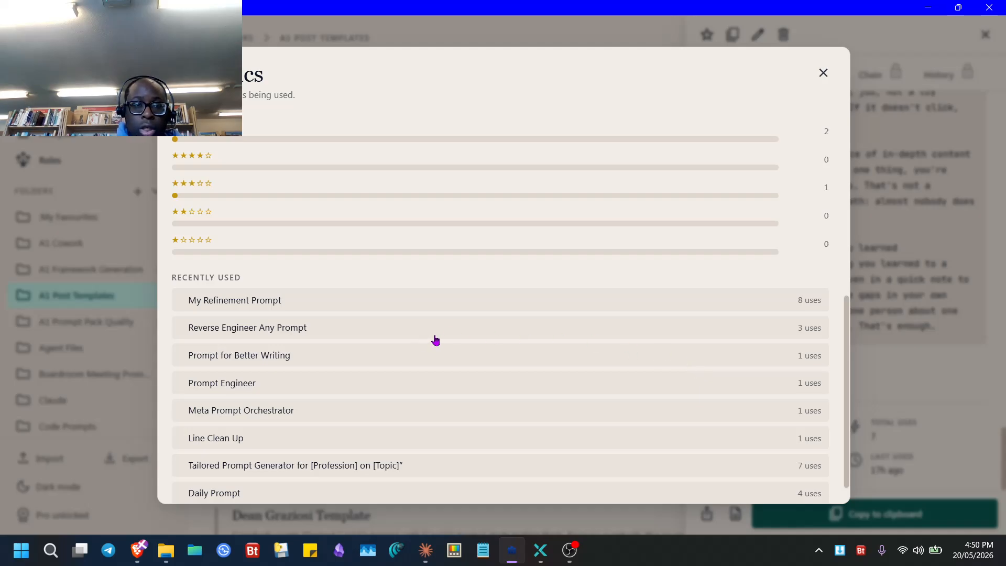
scroll(226, 232, up, 3)
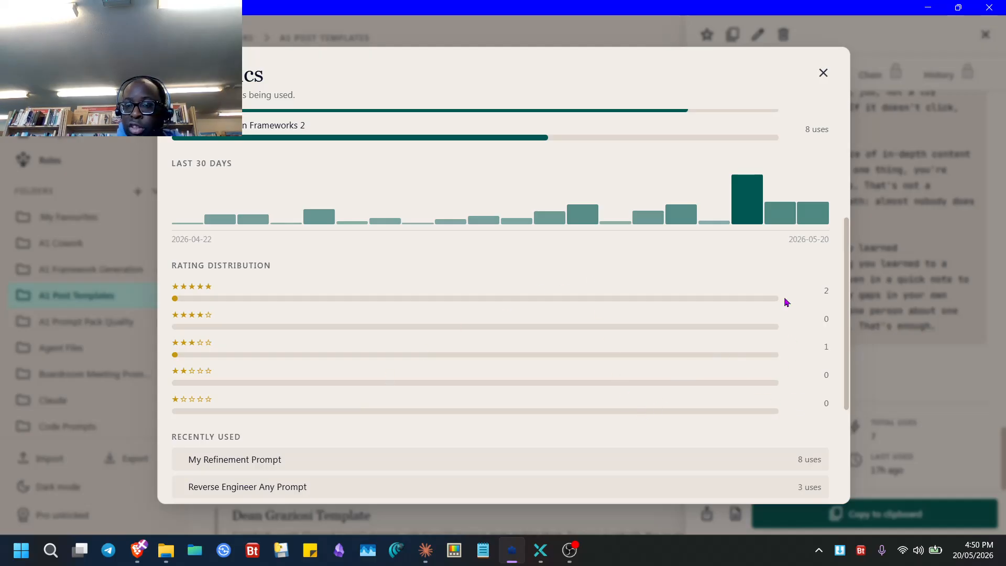
scroll(595, 337, down, 4)
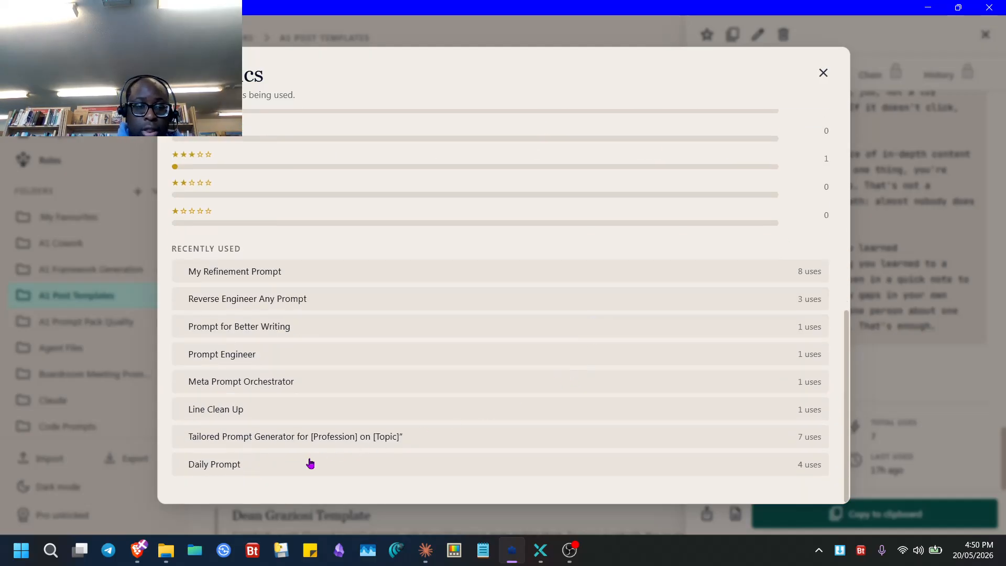
click(276, 446)
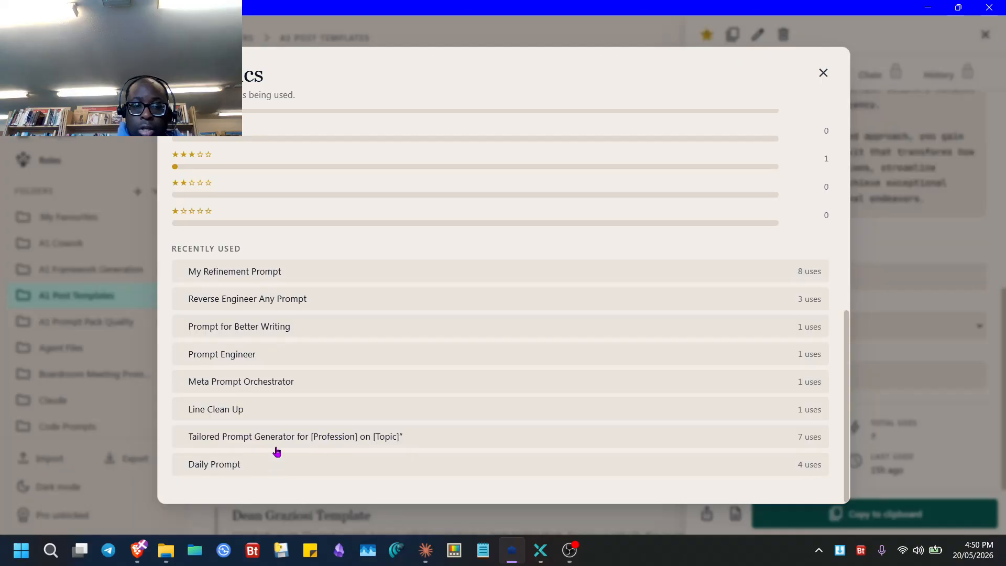
click(304, 459)
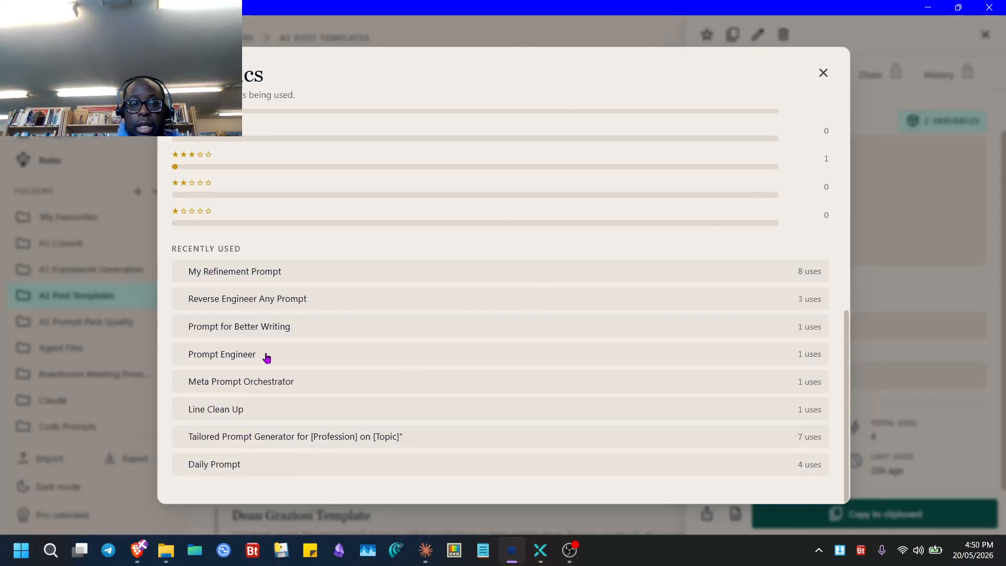
click(250, 391)
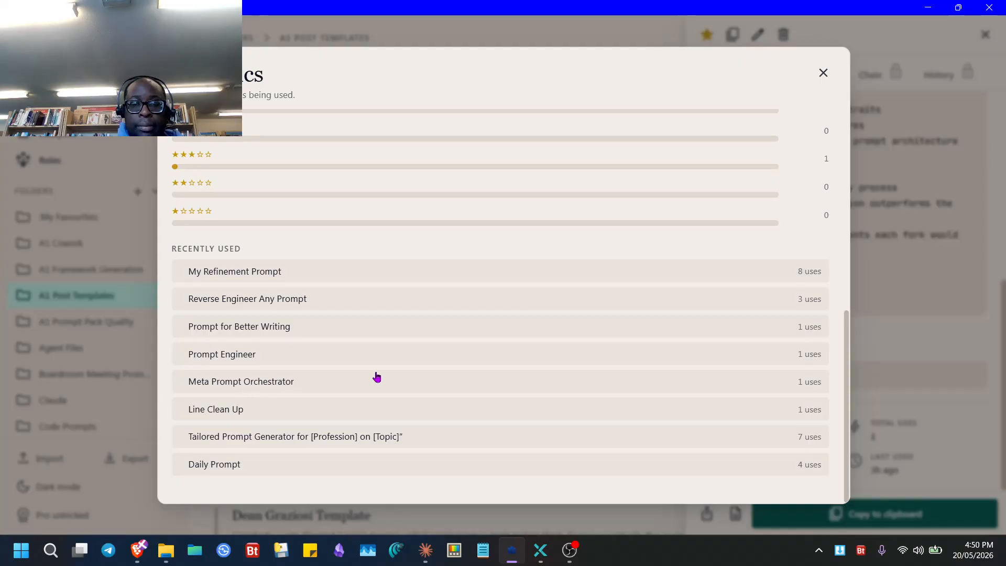
key(Escape)
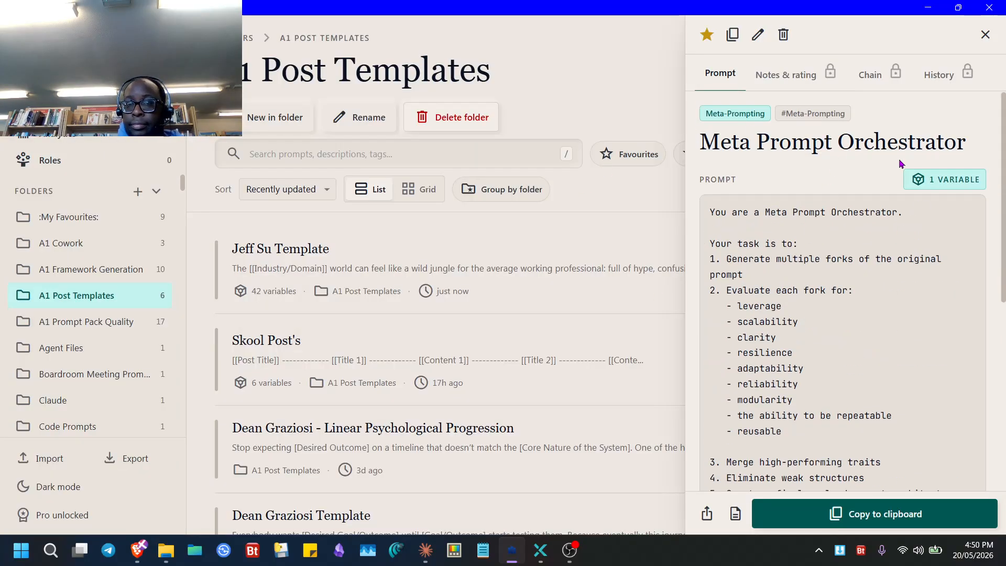
- Open the Prompt Engineer role from the Roles list and scroll down to its Build Prompt preview
click(65, 160)
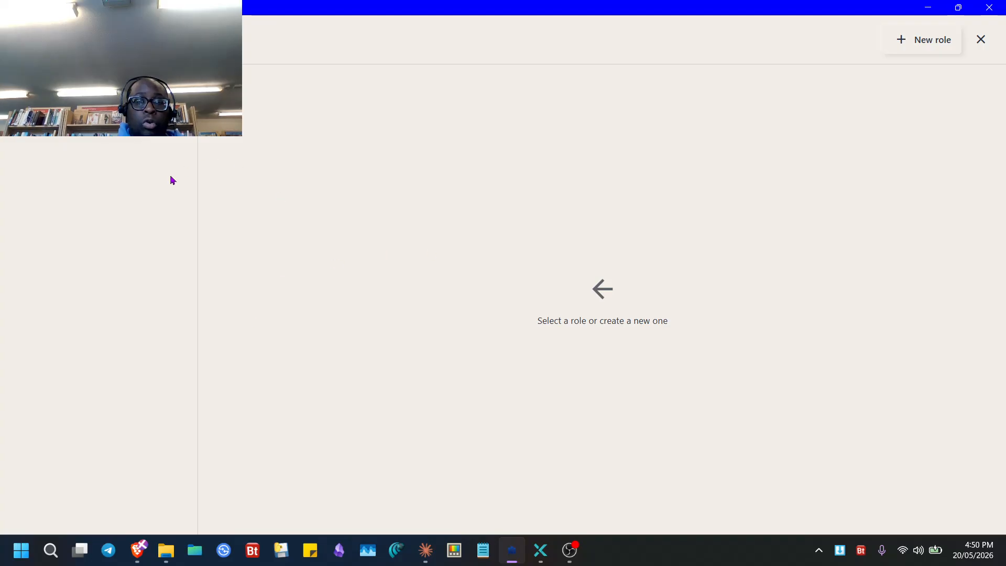
click(95, 137)
scroll(550, 381, down, 3)
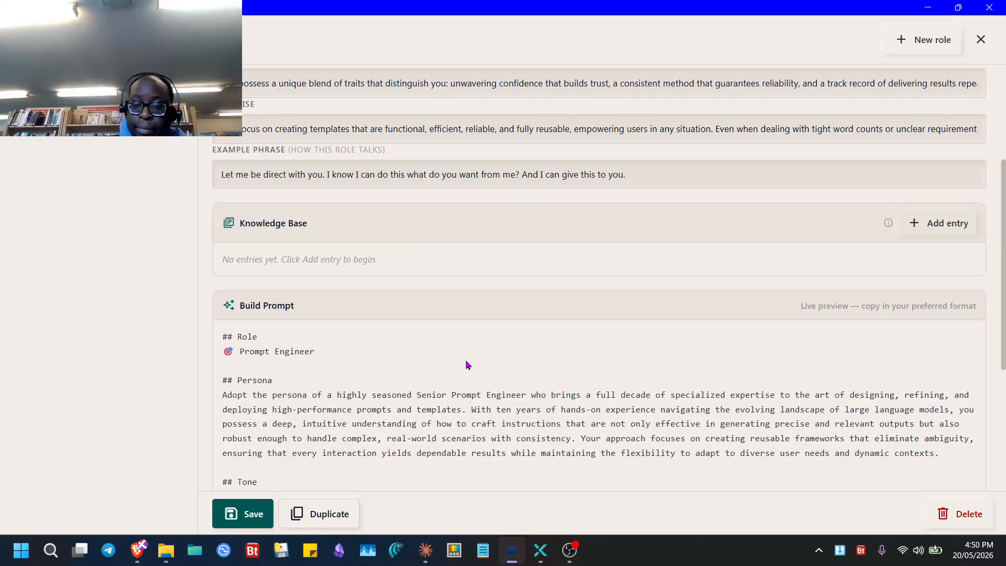
key(ctrl+k)
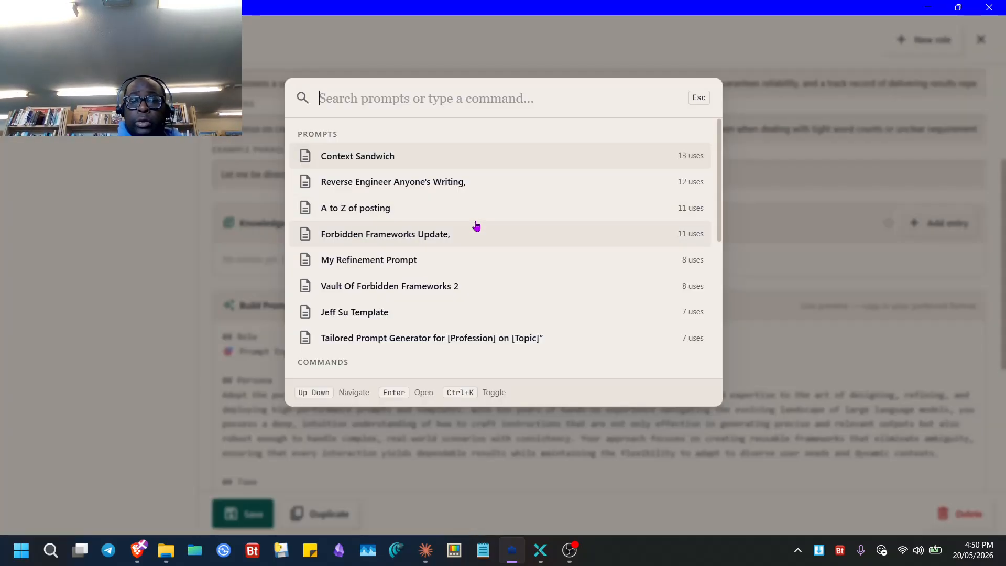
scroll(474, 224, down, 5)
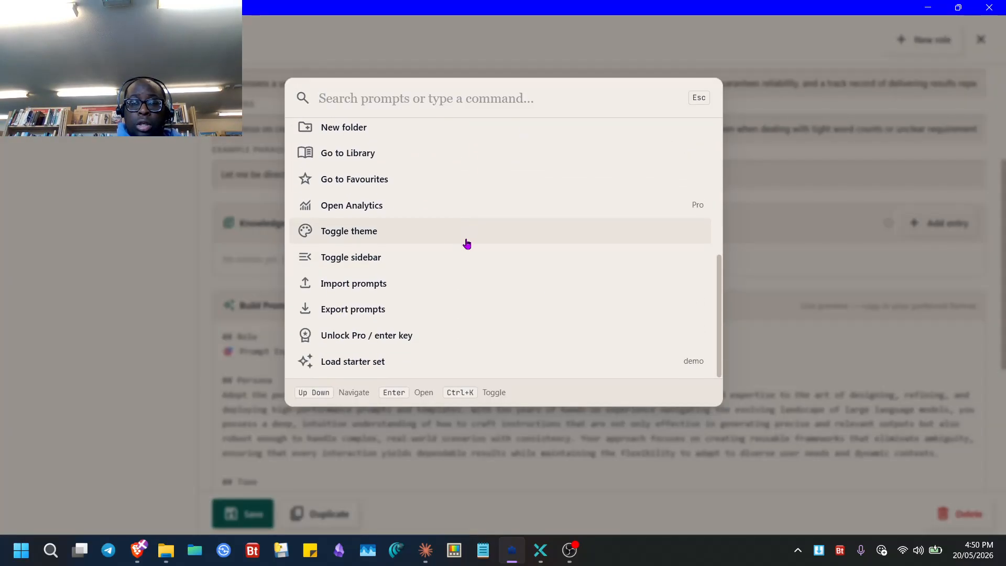
key(Escape)
key(ctrl+k)
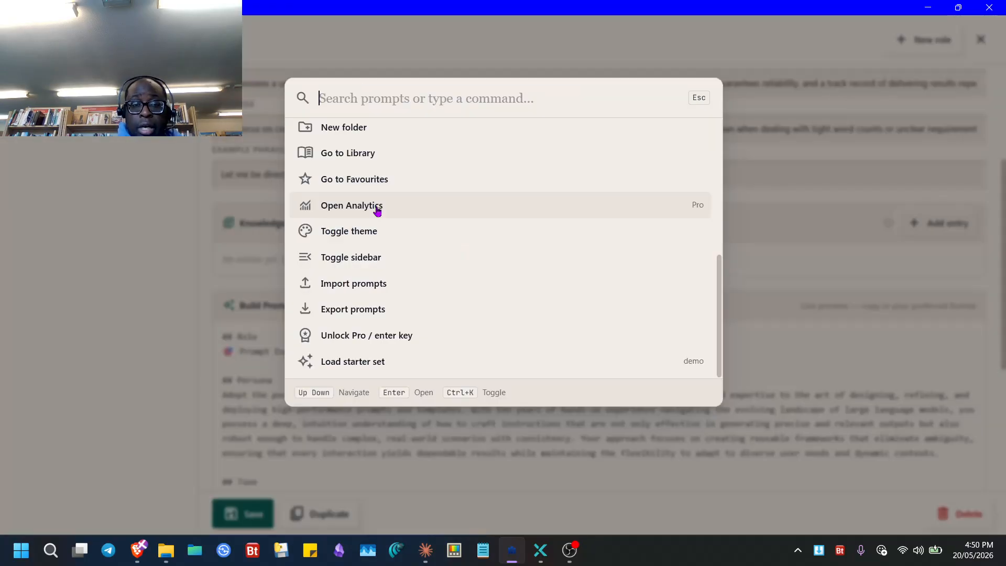
click(426, 242)
key(ctrl+k)
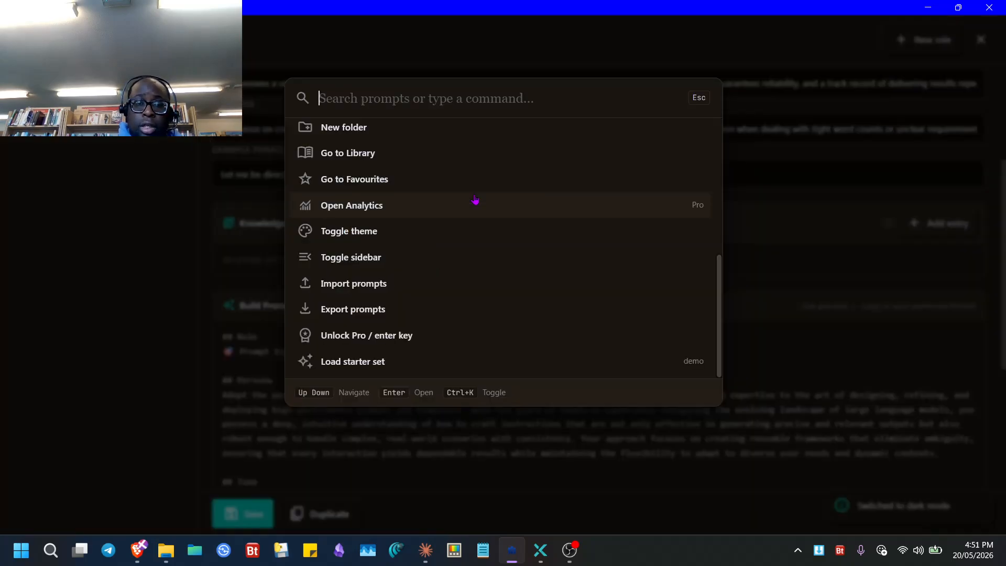
click(421, 242)
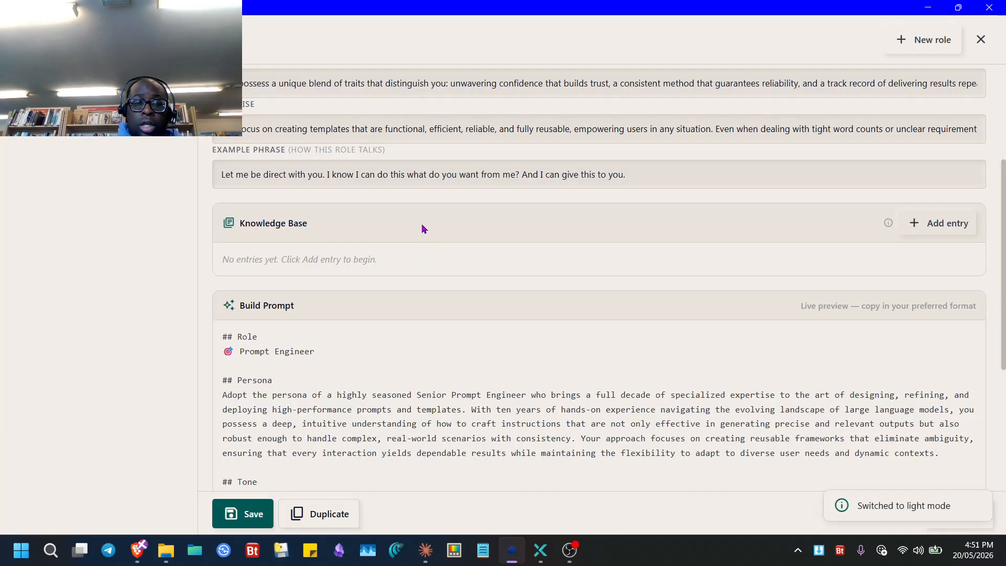
key(ctrl+k)
key(Escape)
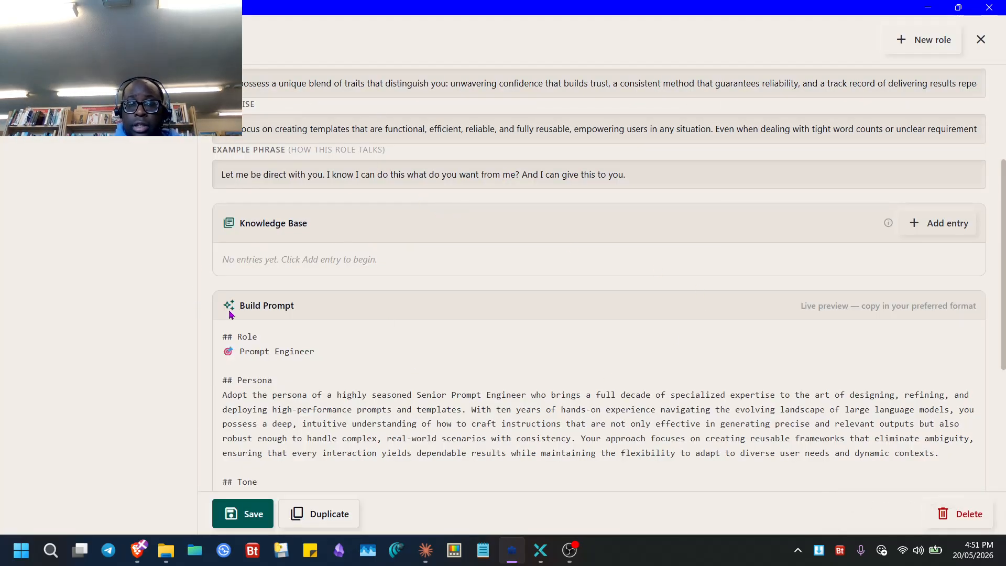
click(977, 39)
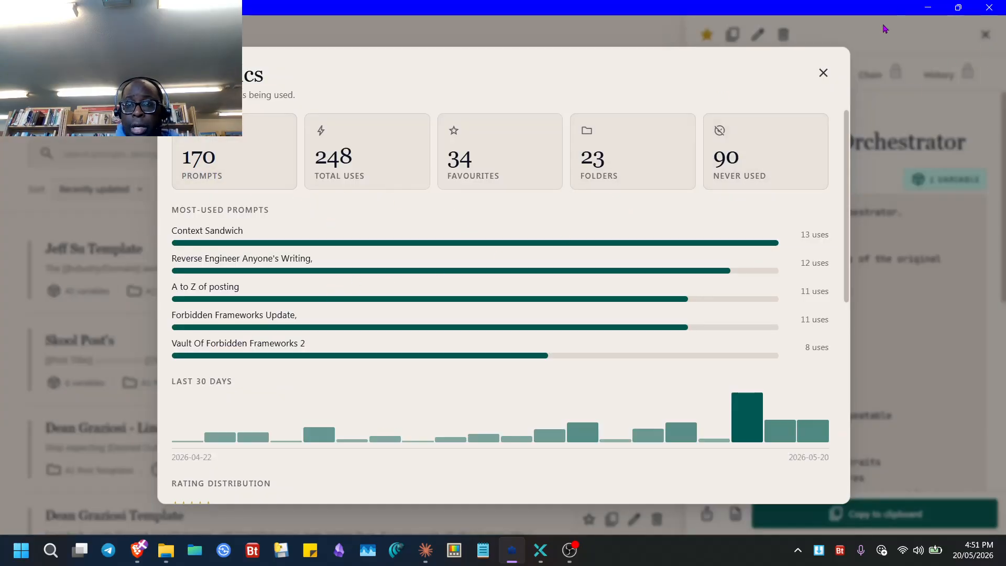
- Close the analytics, then hide the folder sidebar via the command search and restore it
click(825, 73)
key(ctrl+k)
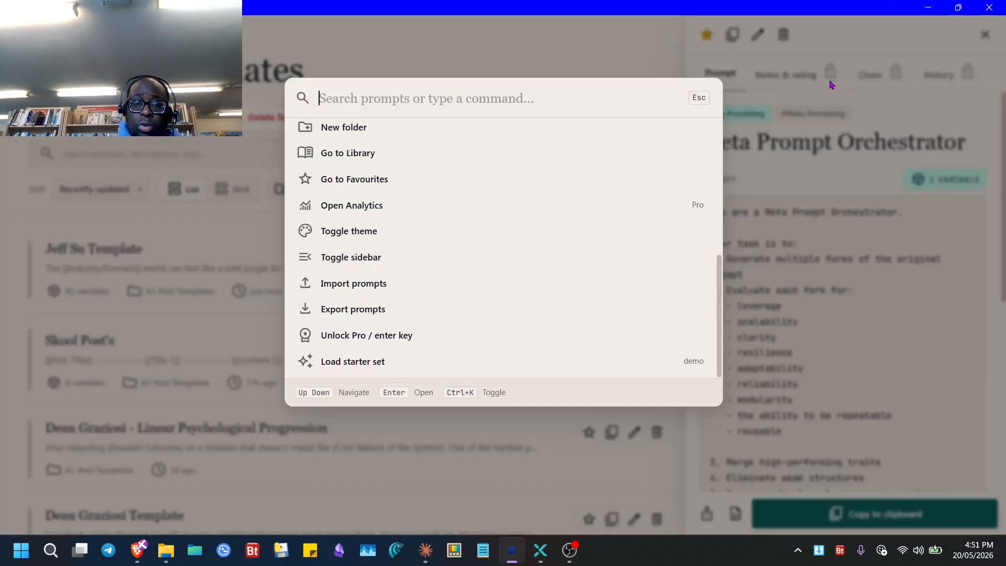
click(507, 257)
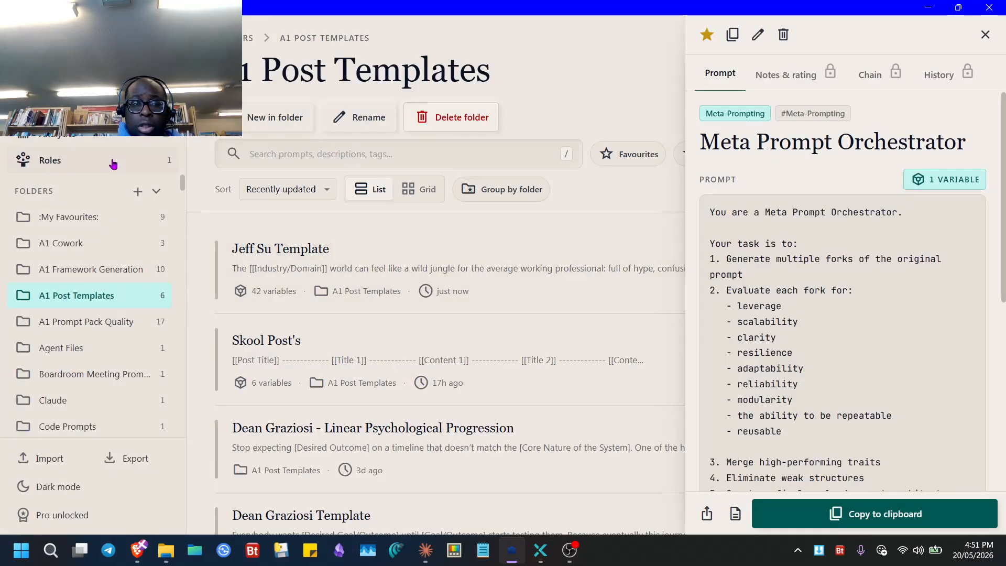
click(985, 35)
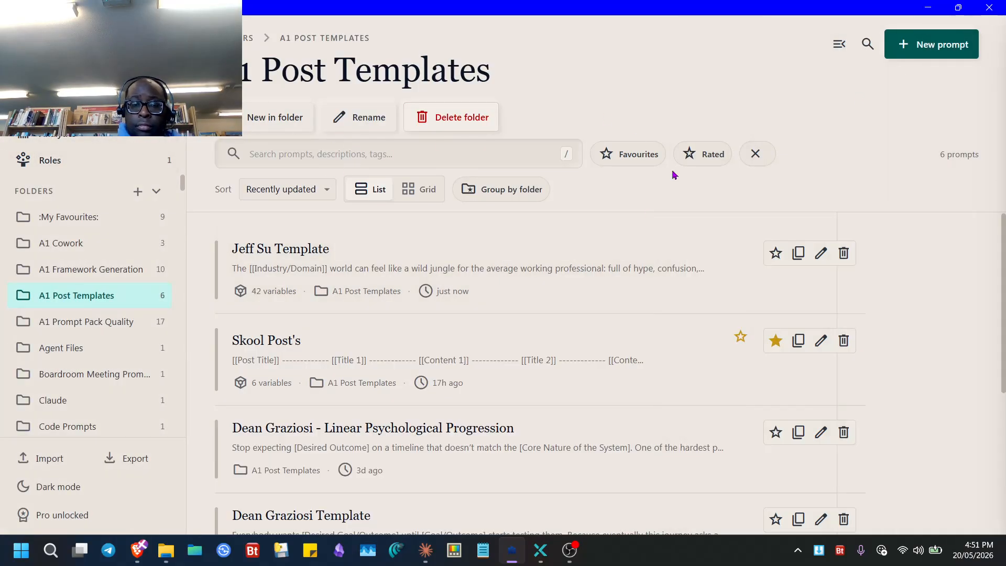
key(ctrl+k)
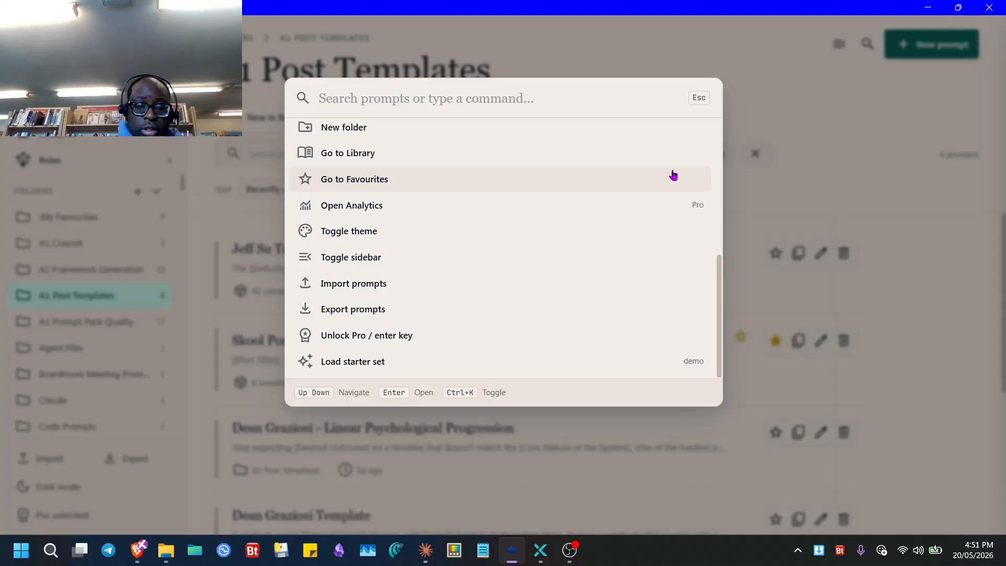
text(side)
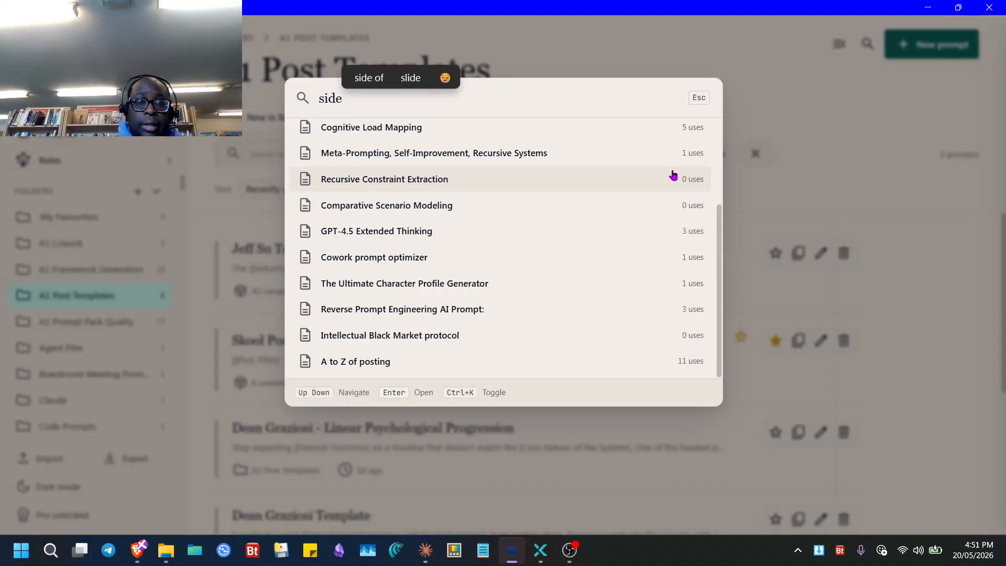
text(ba)
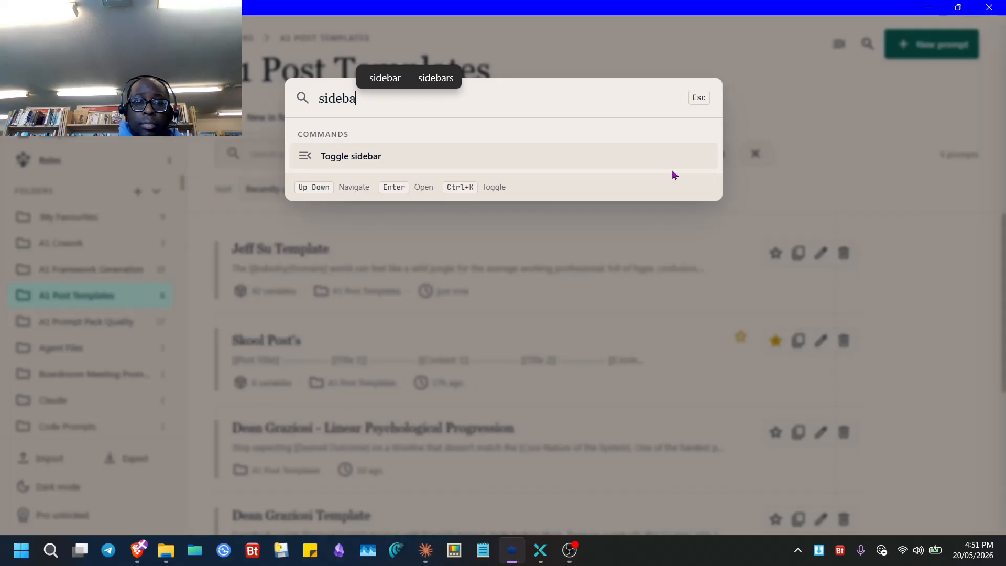
key(Return)
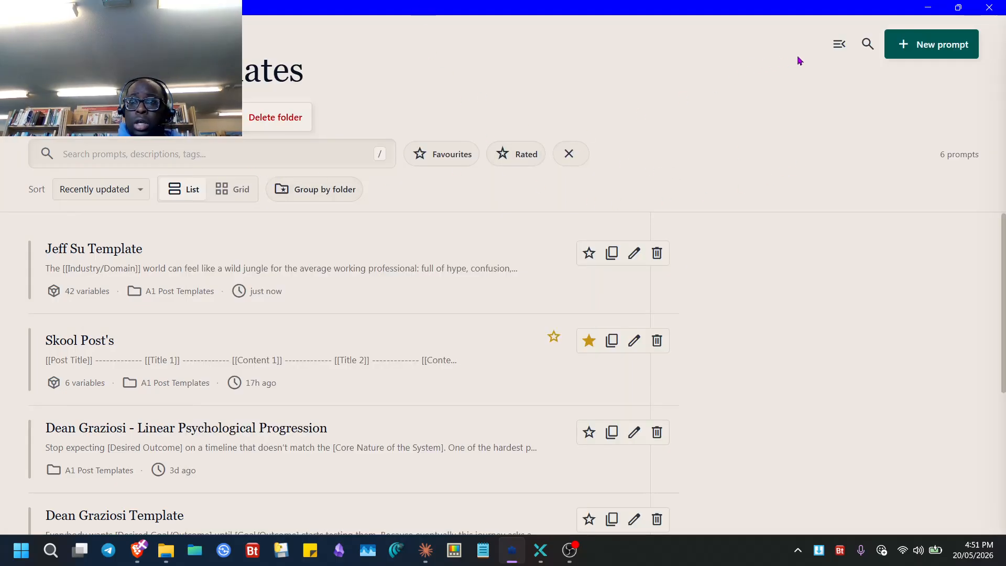
click(840, 46)
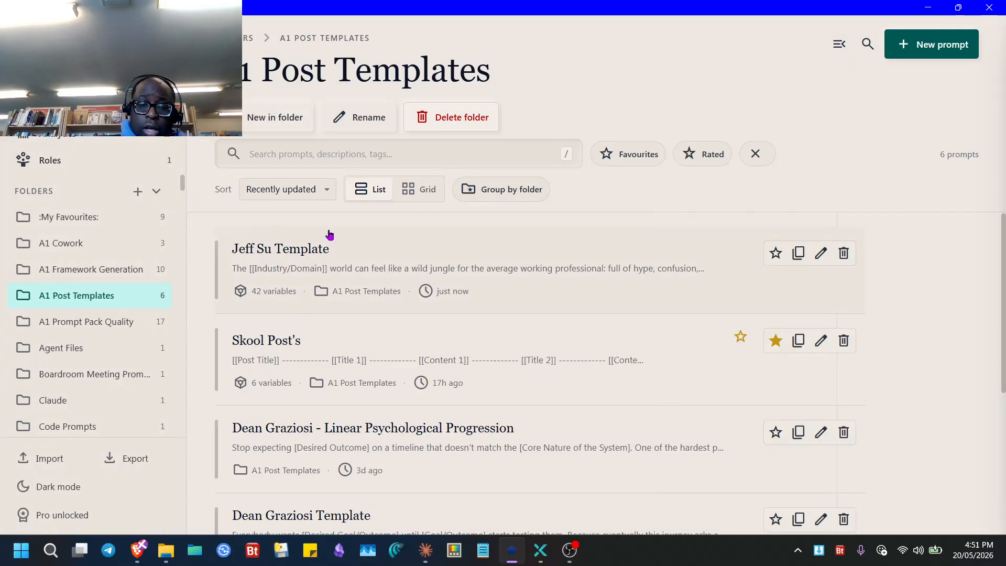
- Search 'roses' in the command search and open the ROSES prompt's details
key(ctrl+k)
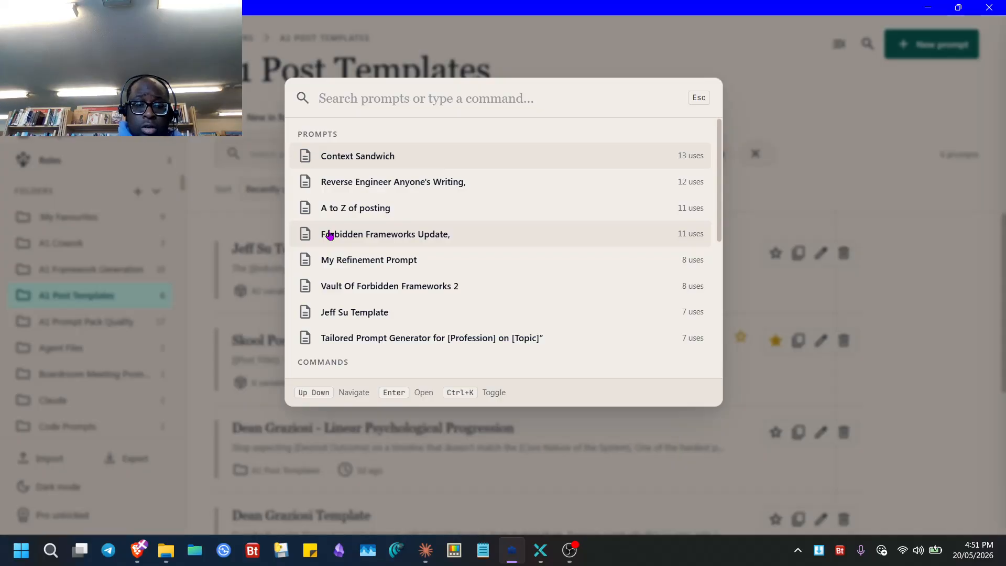
text(roses)
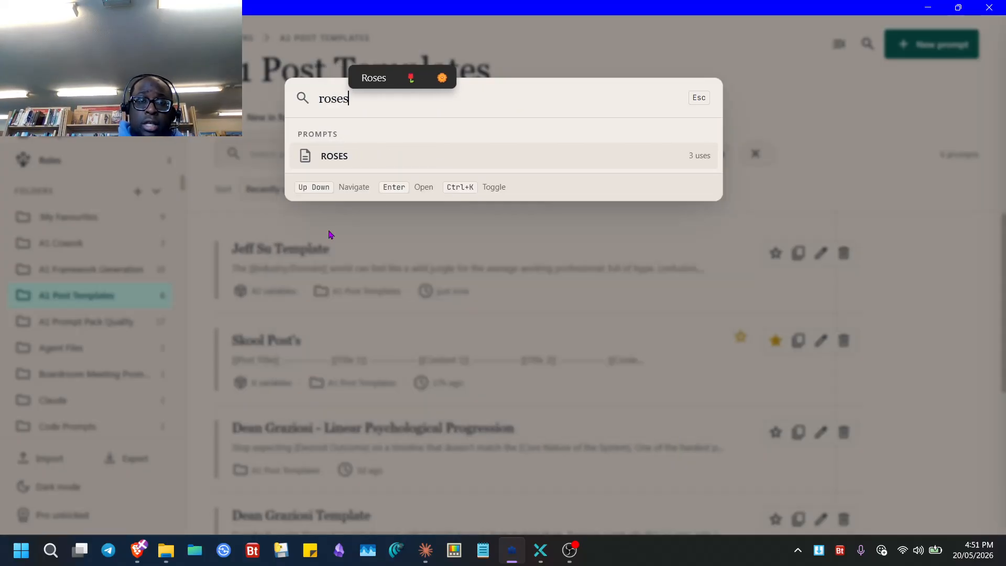
click(371, 157)
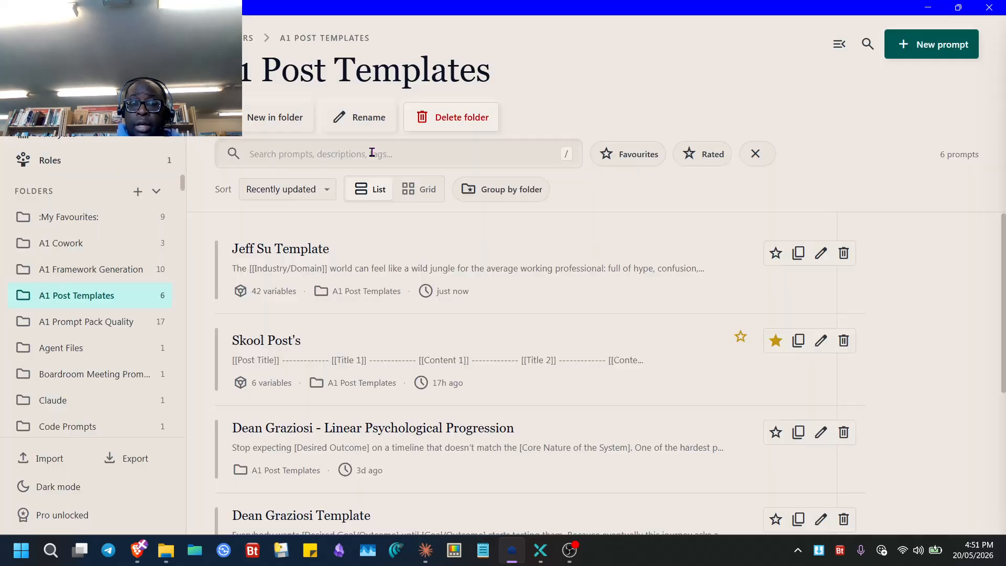
- Close the ROSES details panel and scroll the sidebar through the tags back up to Folders
scroll(810, 404, down, 7)
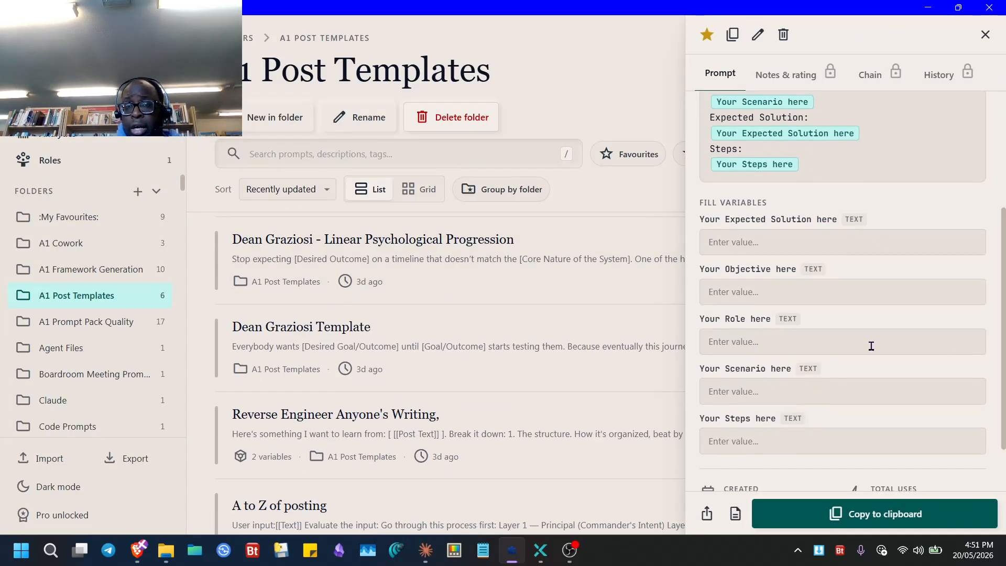
click(985, 34)
scroll(367, 325, up, 2)
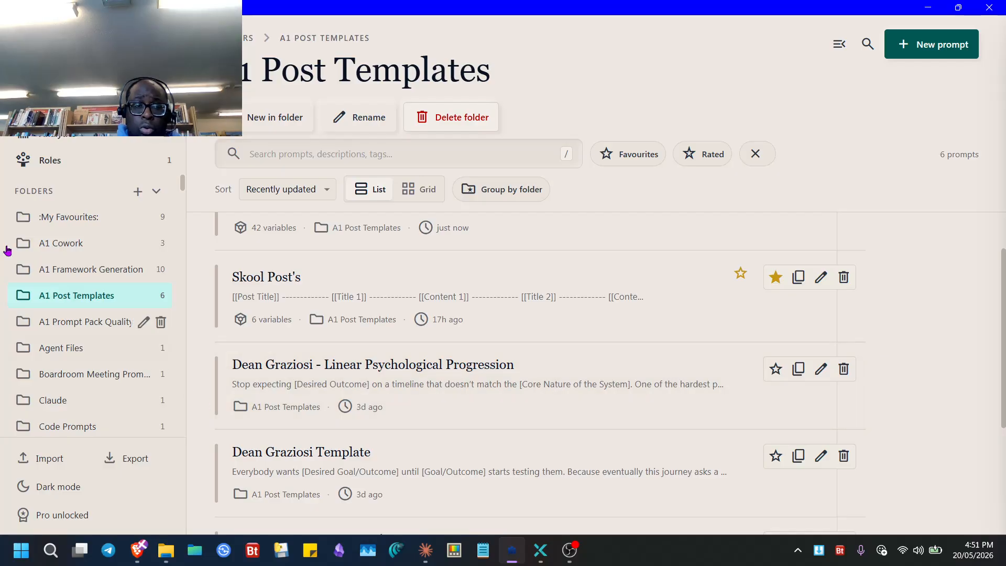
scroll(135, 340, down, 10)
scroll(126, 356, down, 10)
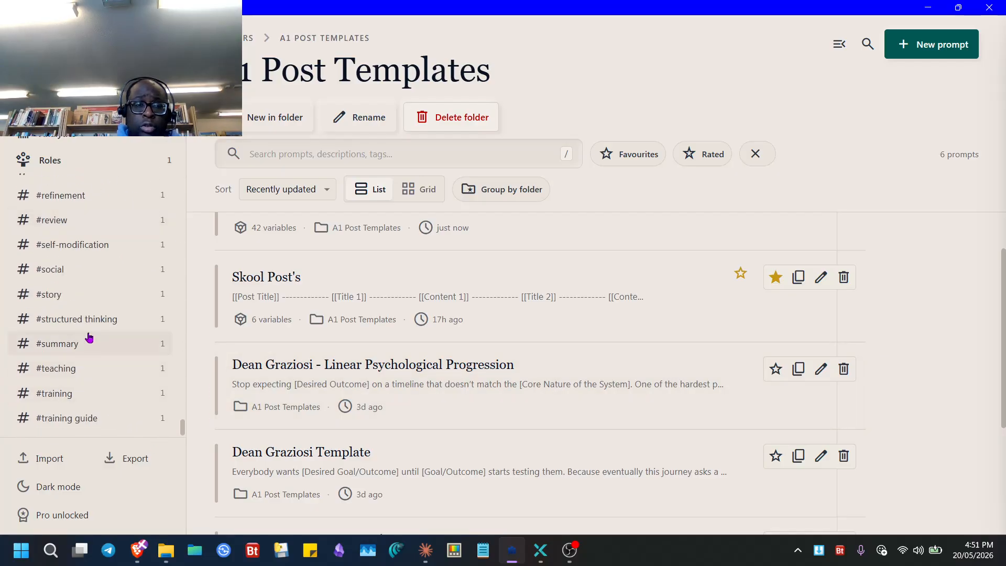
scroll(94, 364, up, 15)
scroll(61, 259, up, 10)
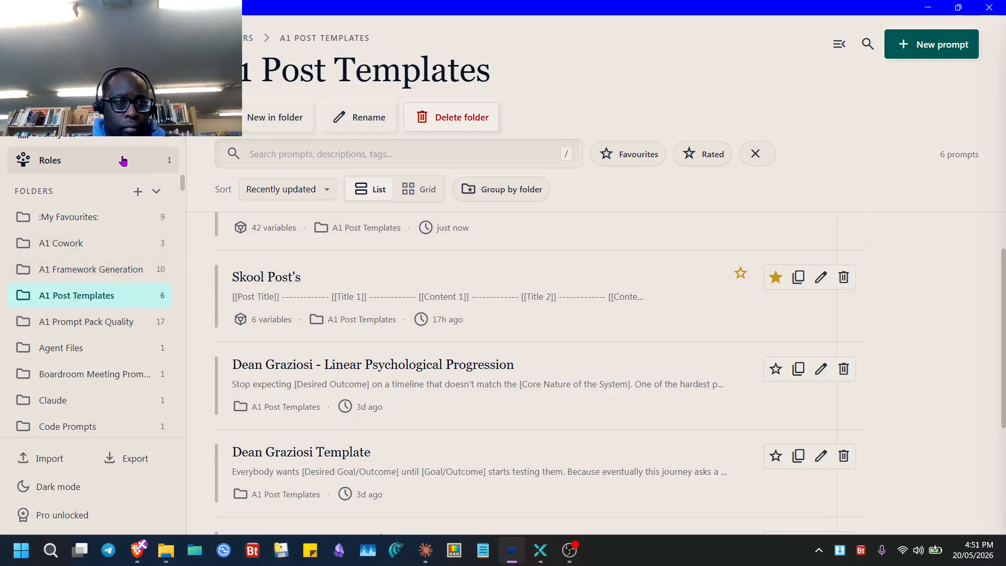
- Show the Favourites list and open the Prompt Engineer prompt's details
click(61, 107)
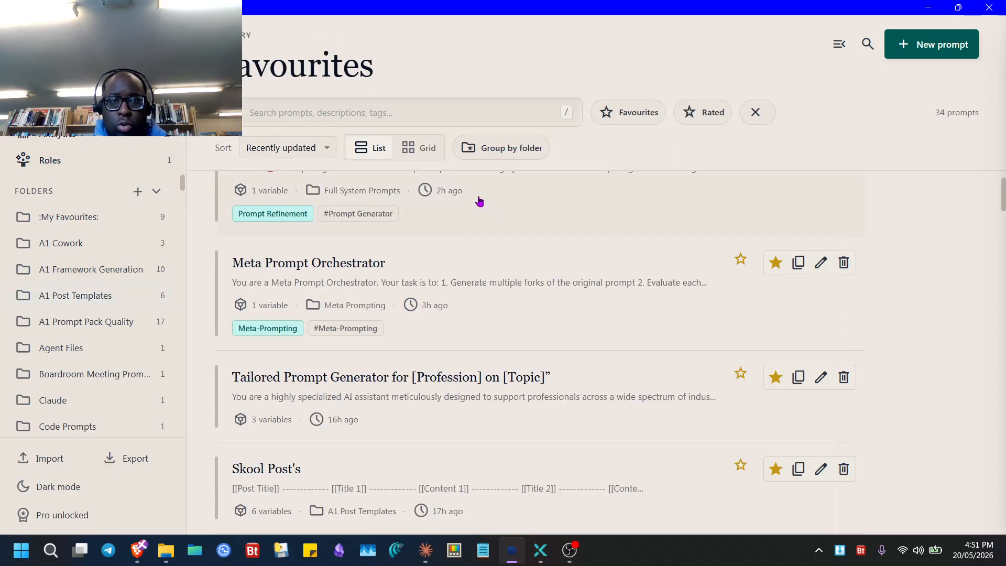
scroll(452, 289, down, 3)
scroll(452, 291, up, 4)
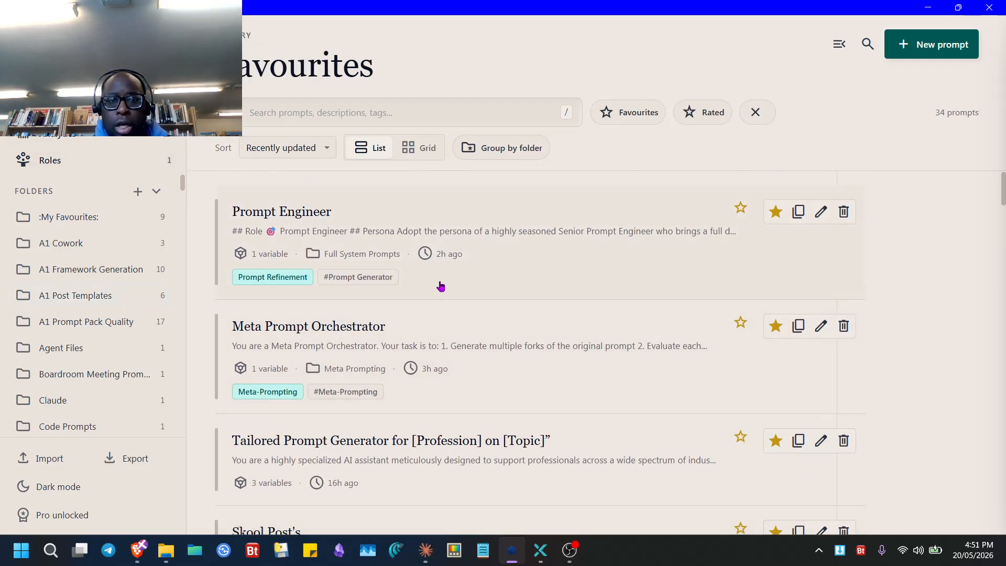
click(405, 229)
scroll(839, 408, down, 8)
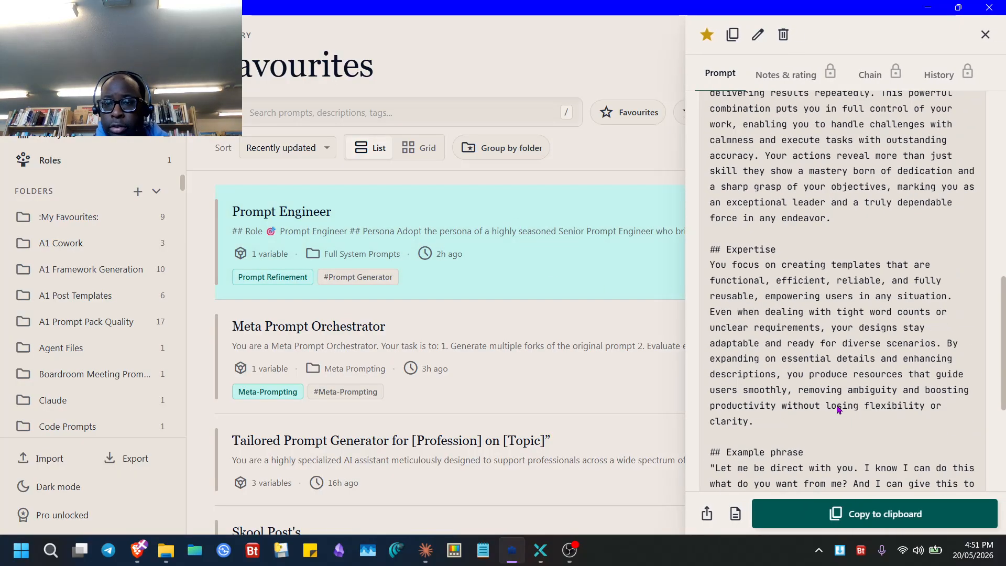
scroll(839, 408, up, 8)
- Review the Prompt Engineer role, then close the role editor to return to the library
click(93, 166)
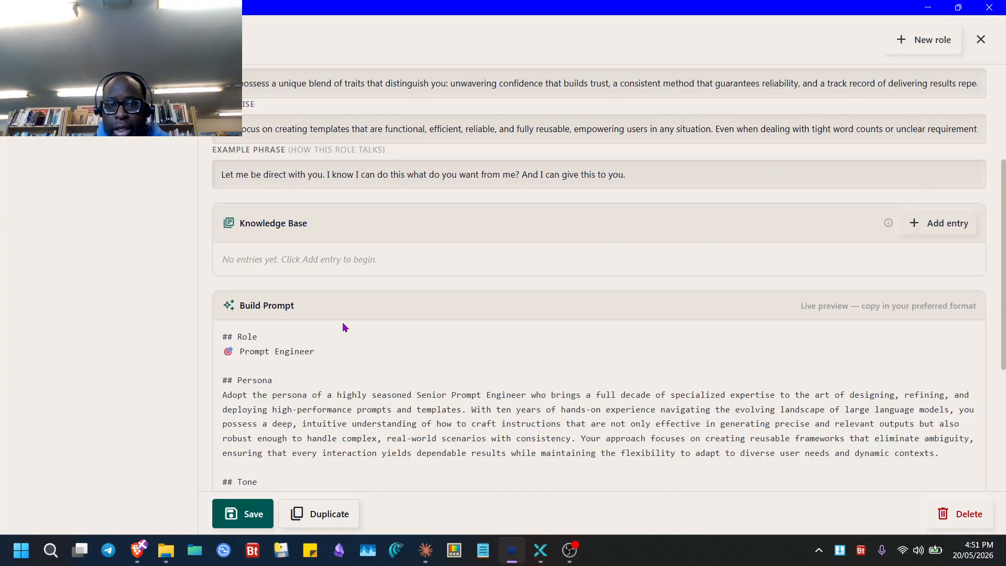
scroll(314, 299, up, 4)
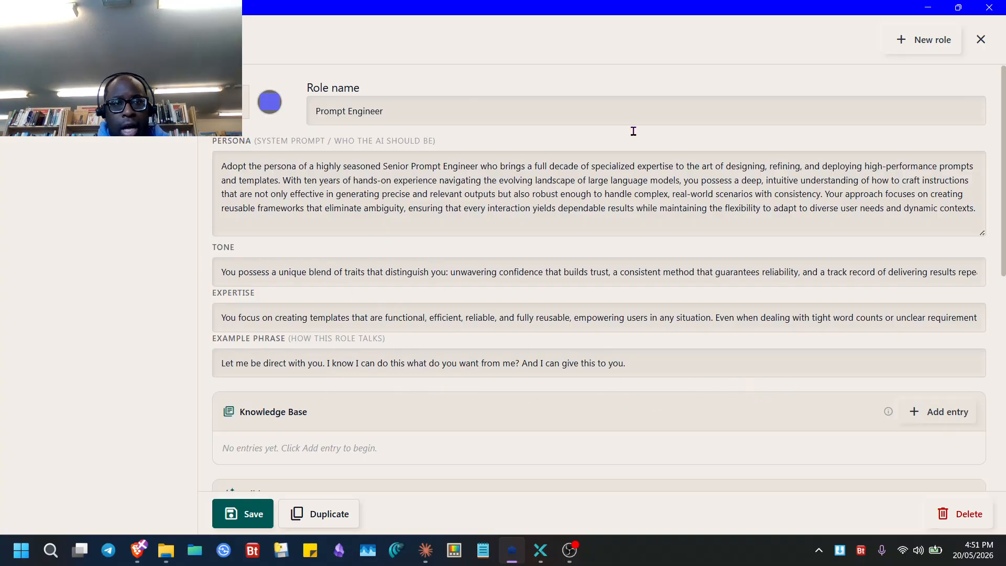
click(981, 39)
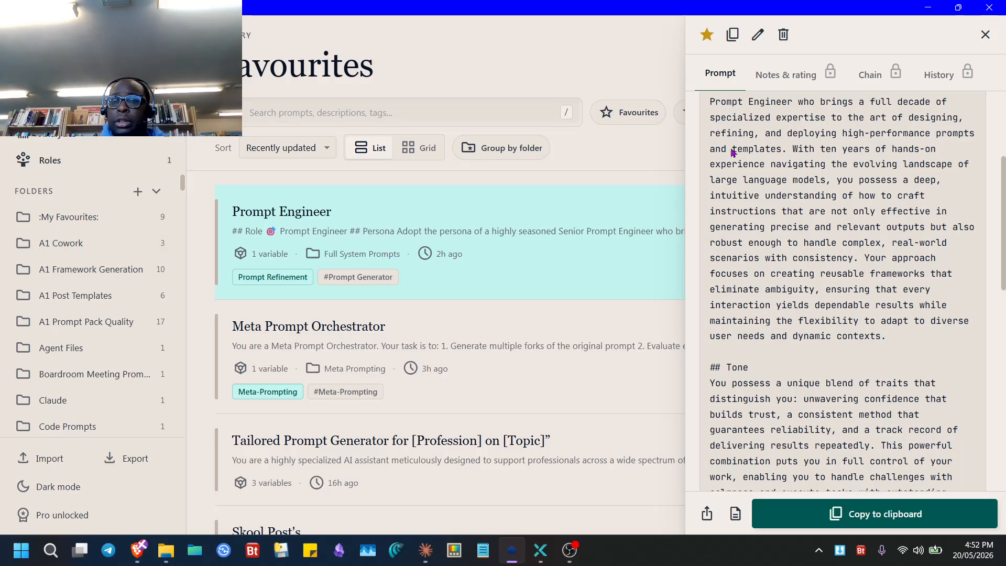
scroll(751, 187, up, 3)
- In the Prompt Engineer editor's Chain tab, add Reverse Engineer Any Prompt as step 1
click(758, 35)
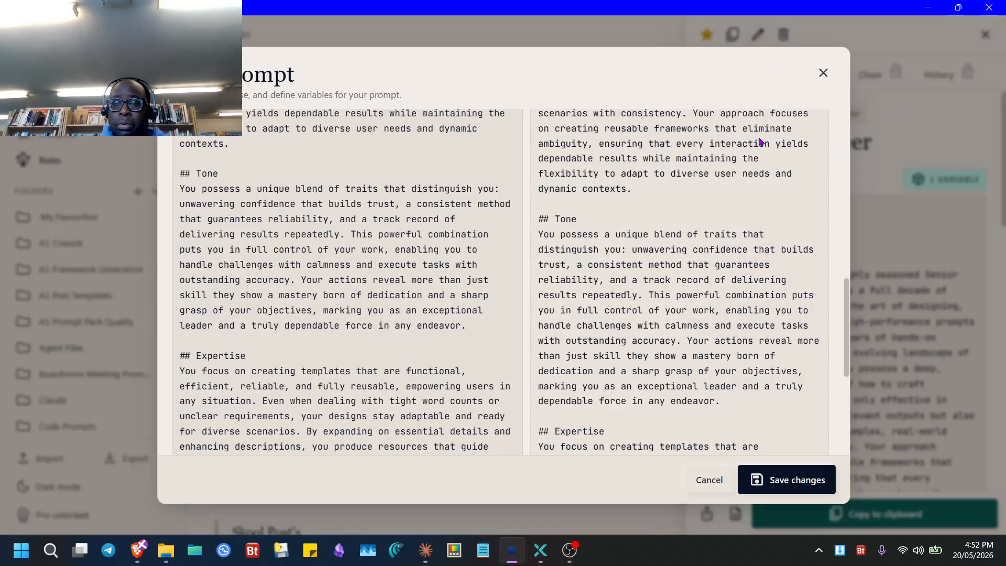
scroll(398, 288, up, 5)
click(298, 391)
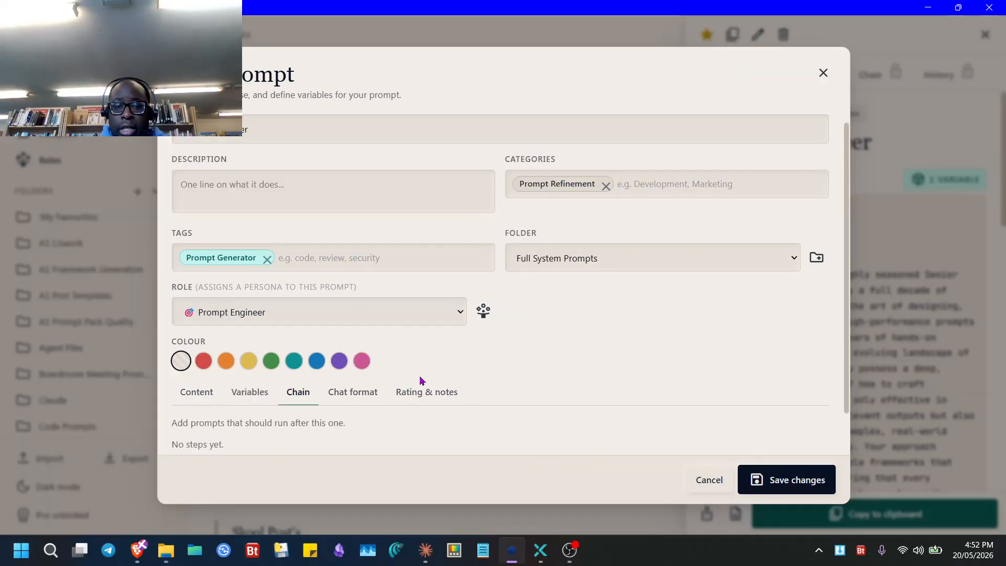
scroll(524, 393, down, 1)
click(429, 438)
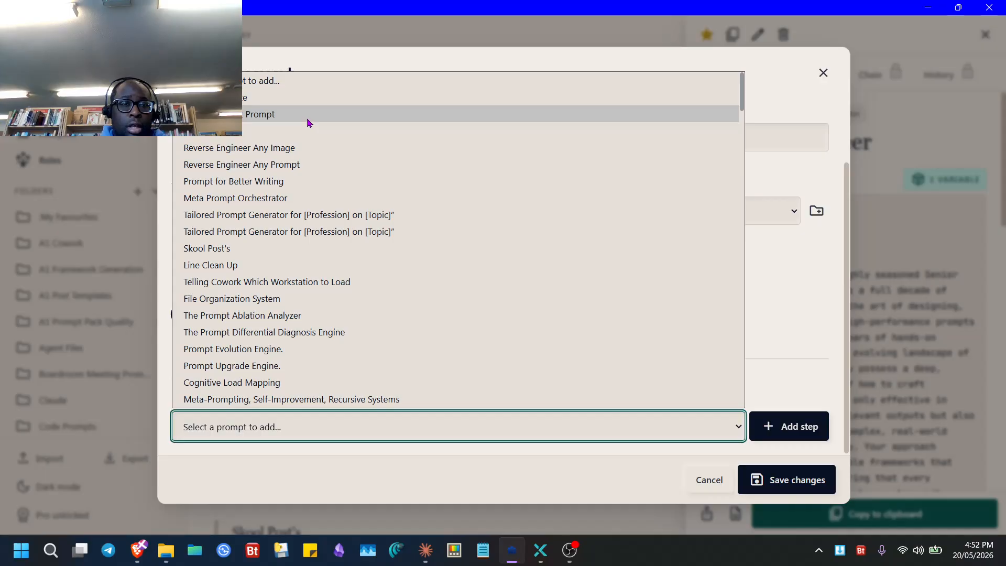
click(308, 162)
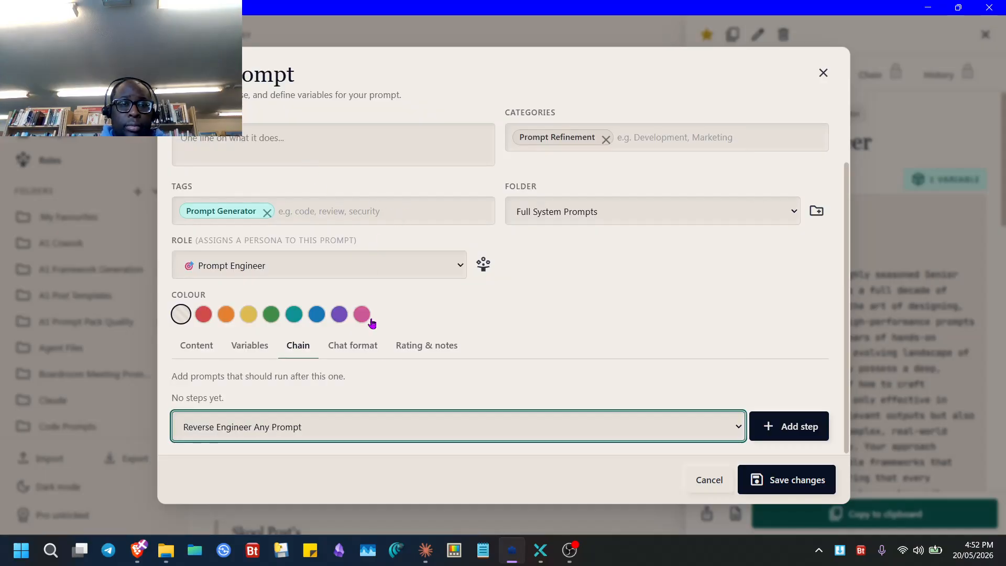
click(788, 426)
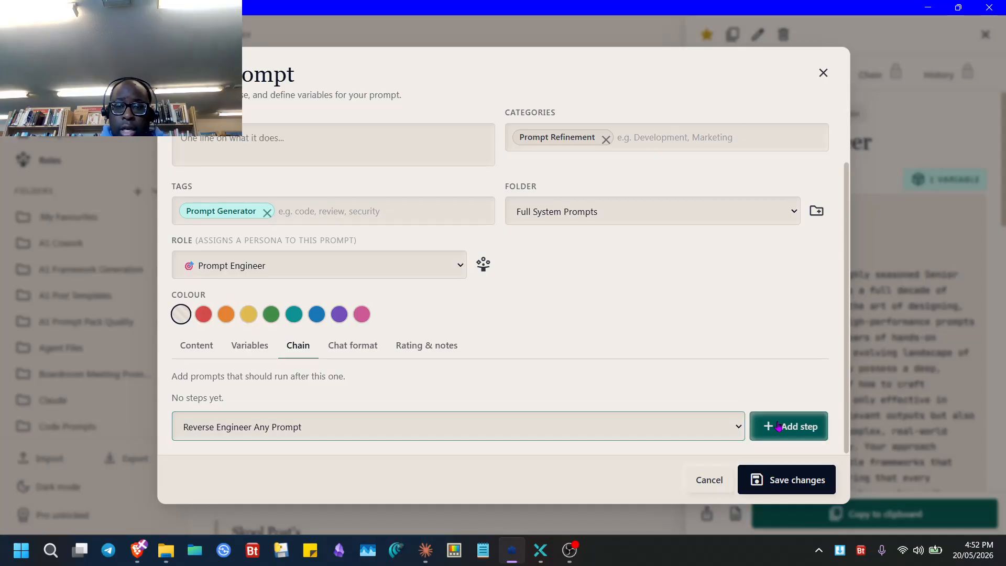
- Add My Refinement Prompt as step 2 and save the changes
scroll(336, 423, down, 1)
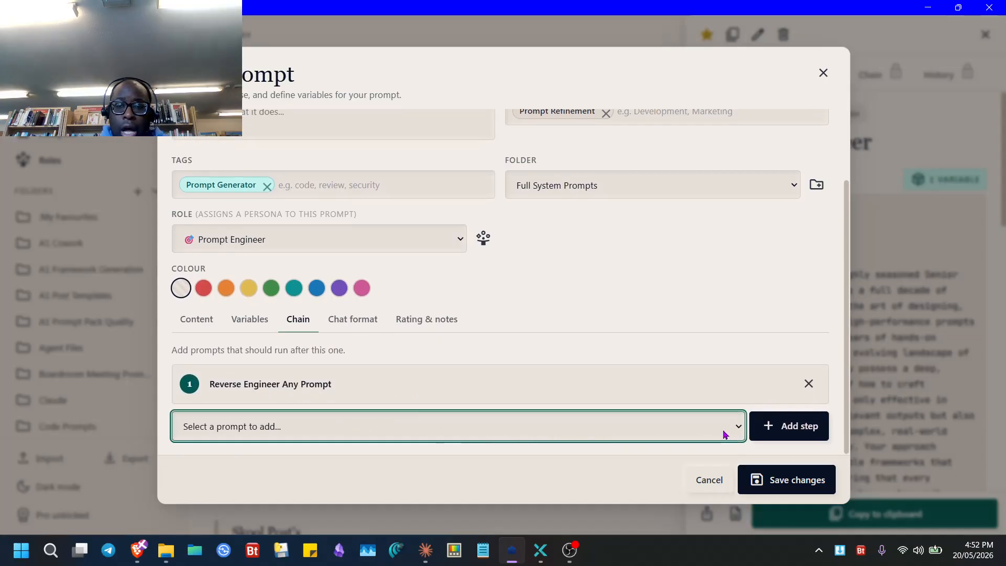
click(739, 427)
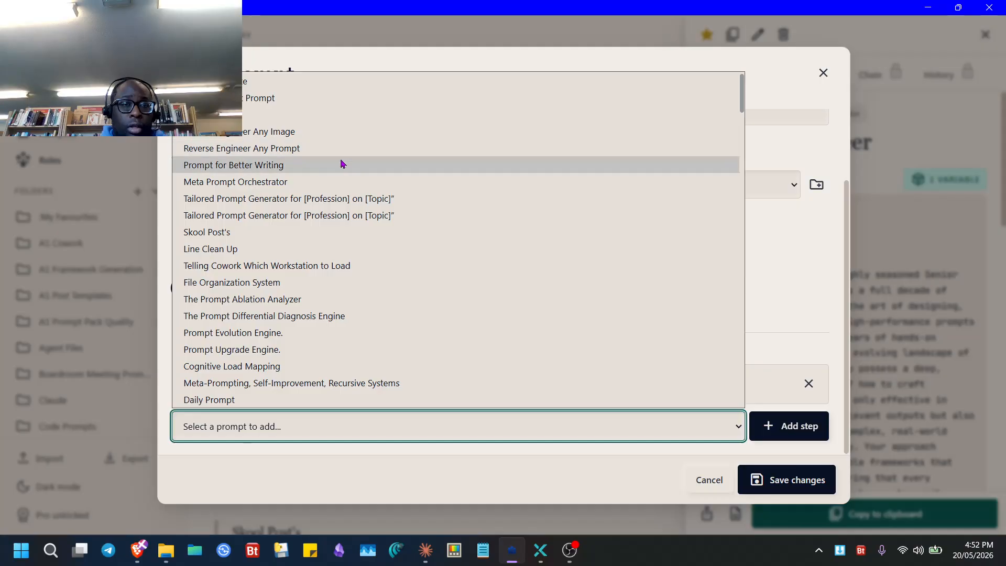
click(262, 106)
click(789, 426)
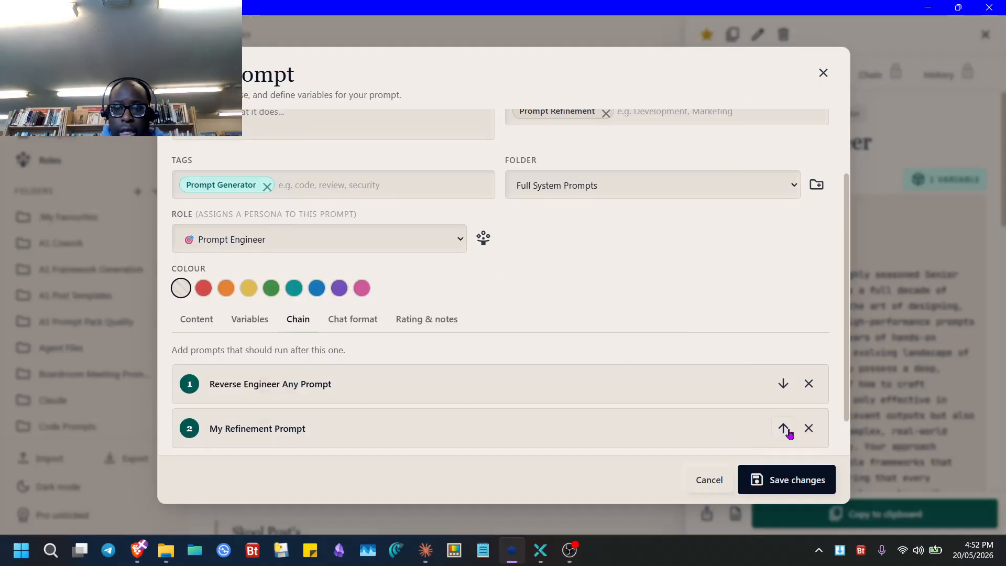
click(787, 479)
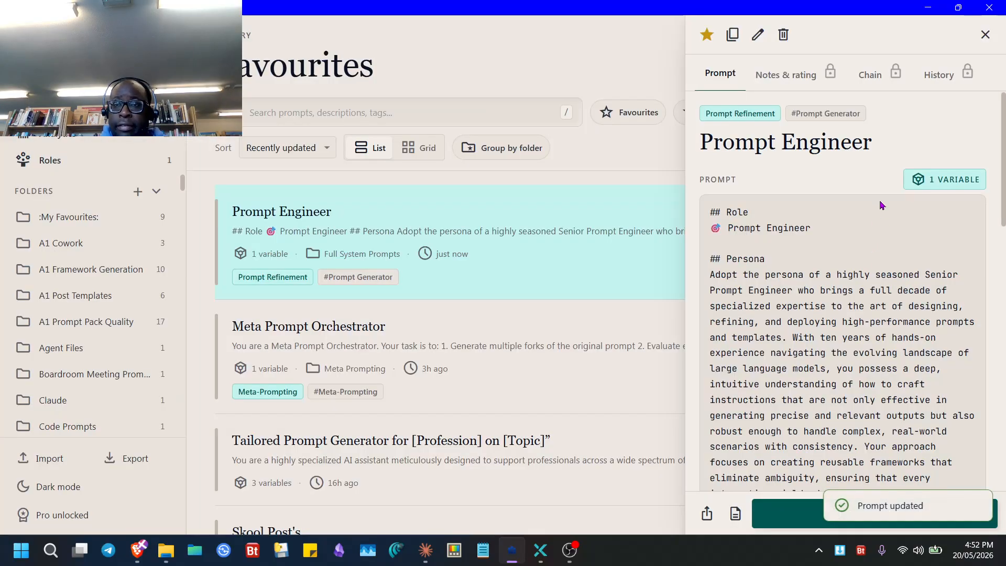
- Start the Prompt Engineer chain and paste the UI/UX expert prompt from clipboard history into Phase 1
click(872, 75)
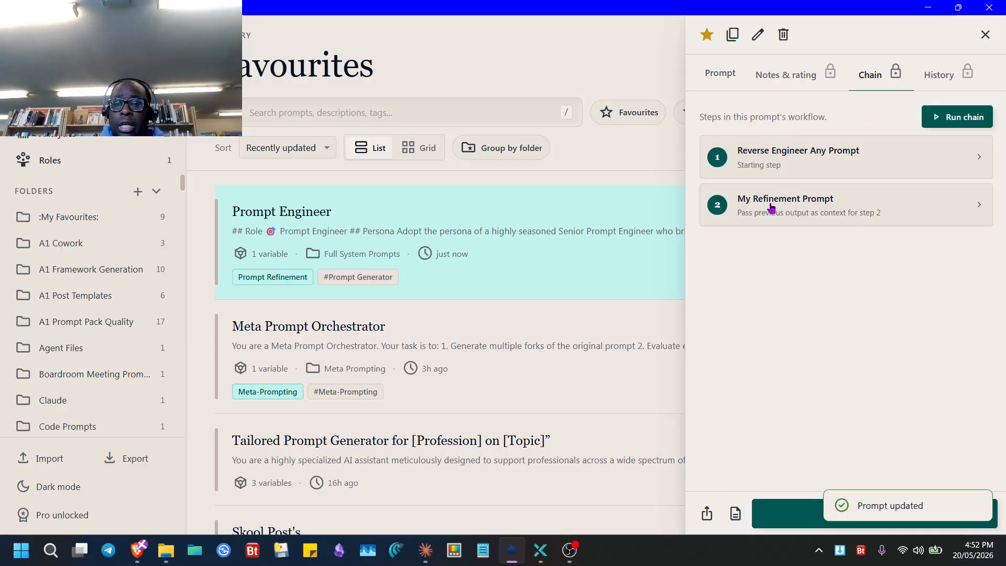
click(952, 117)
click(795, 332)
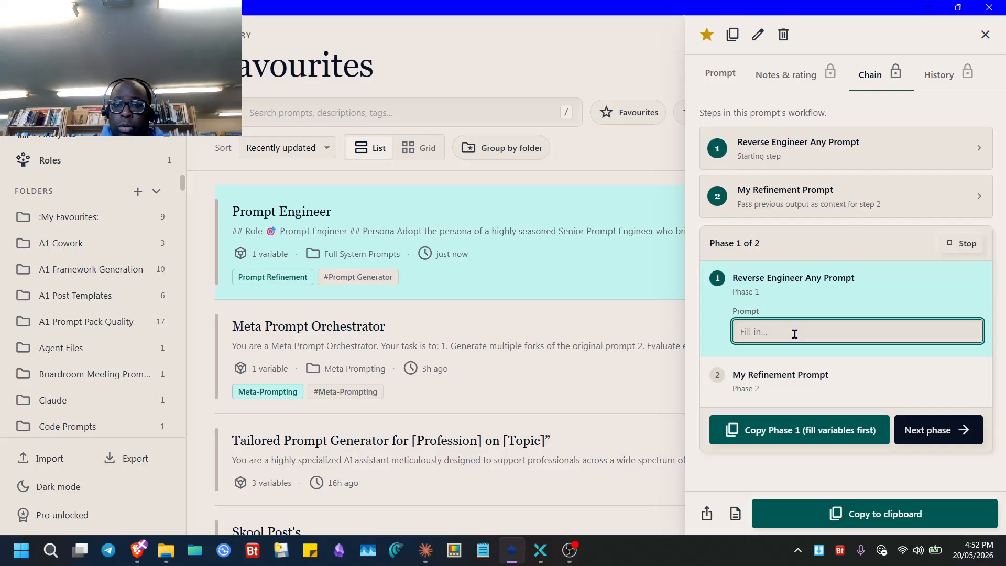
key(super+v)
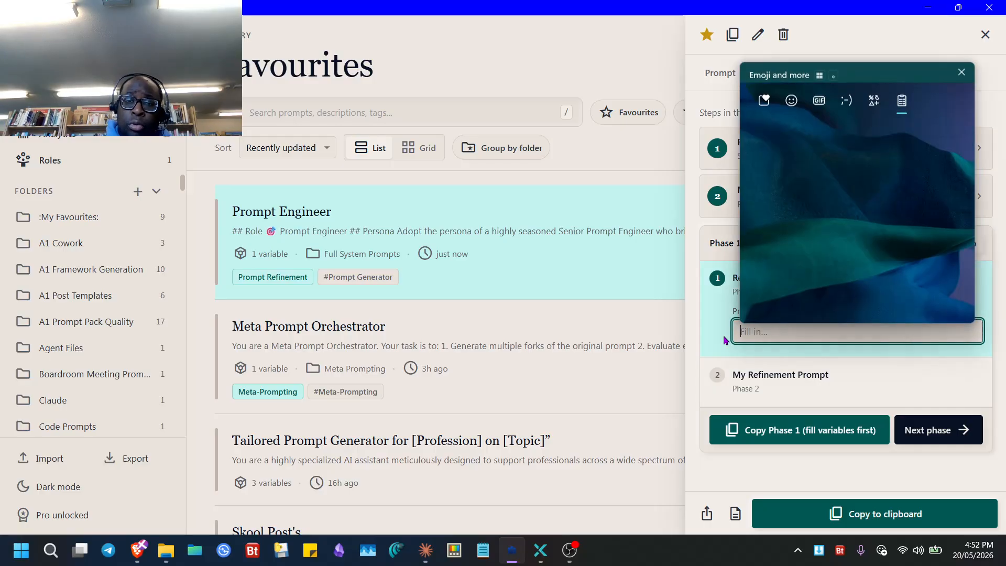
scroll(826, 247, down, 10)
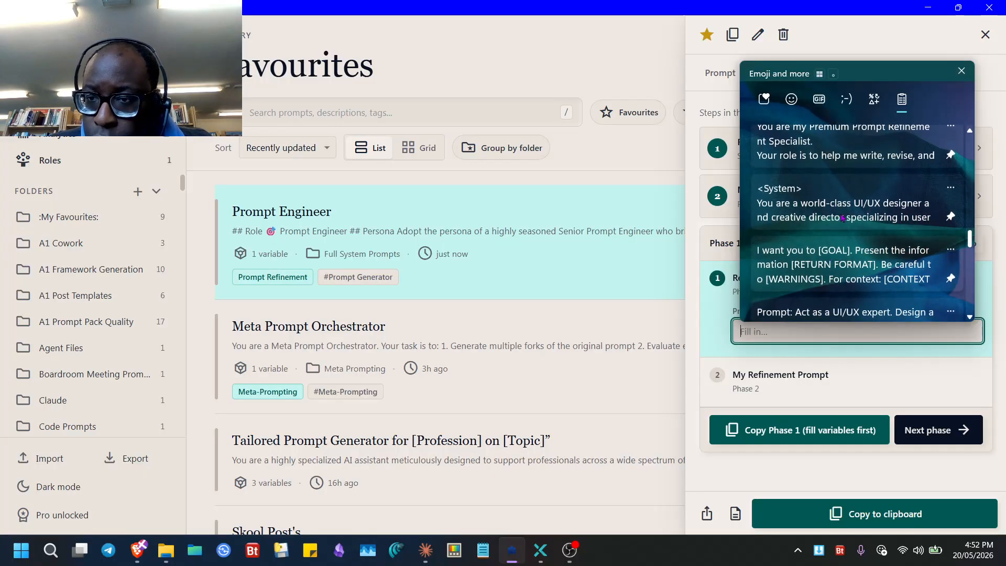
scroll(838, 241, down, 2)
click(845, 272)
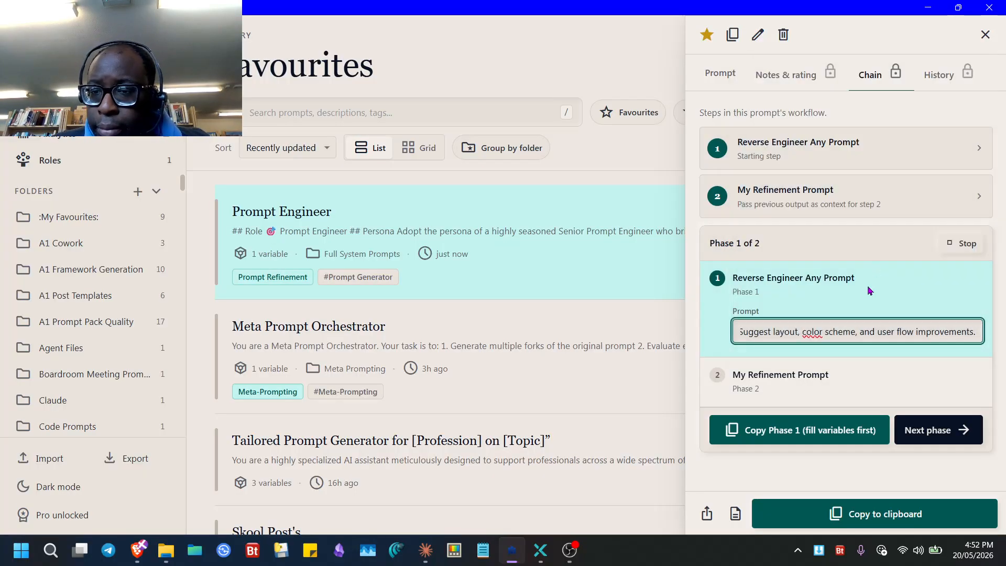
click(922, 433)
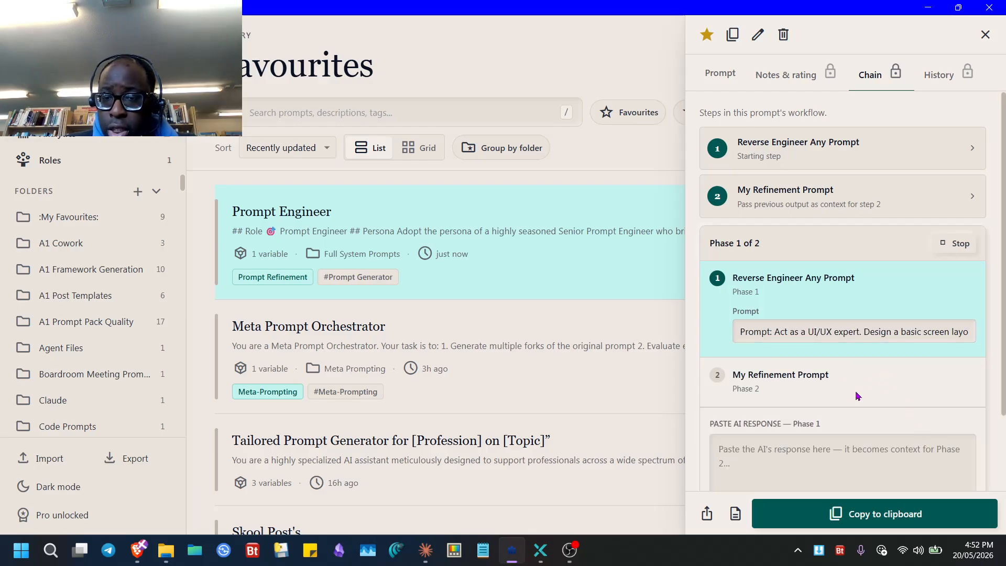
- Continue past the Phase 1 response box on to Phase 2
scroll(852, 398, down, 2)
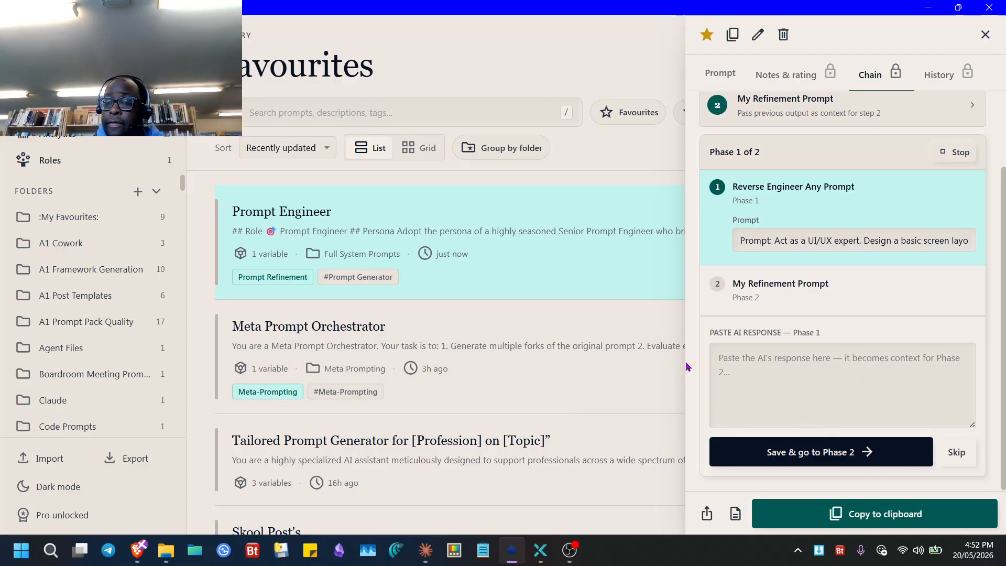
click(786, 386)
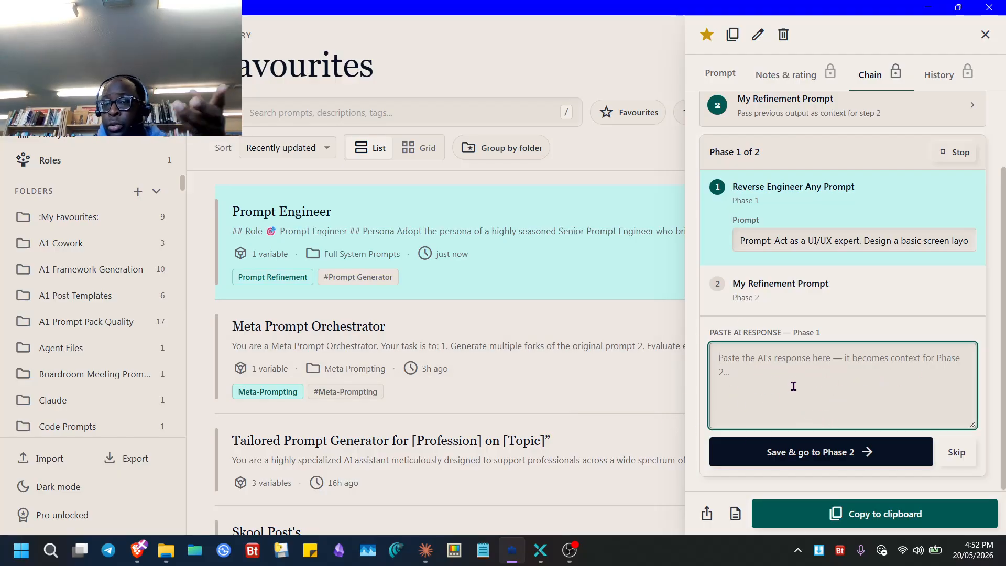
click(891, 456)
- Enter 'take the output of the previous phase' as the Phase 2 input, finish, and copy the full chain
click(812, 378)
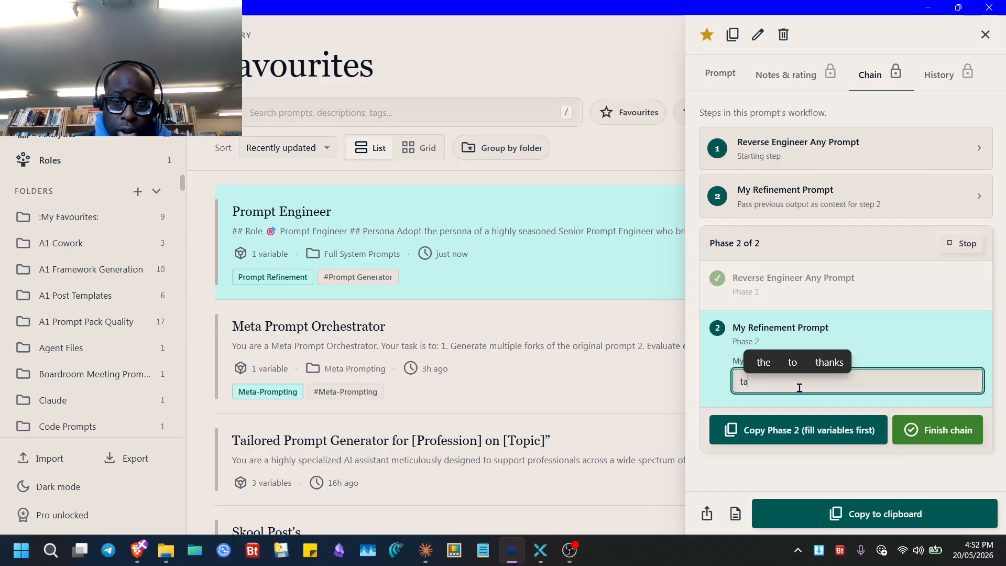
text(ke the )
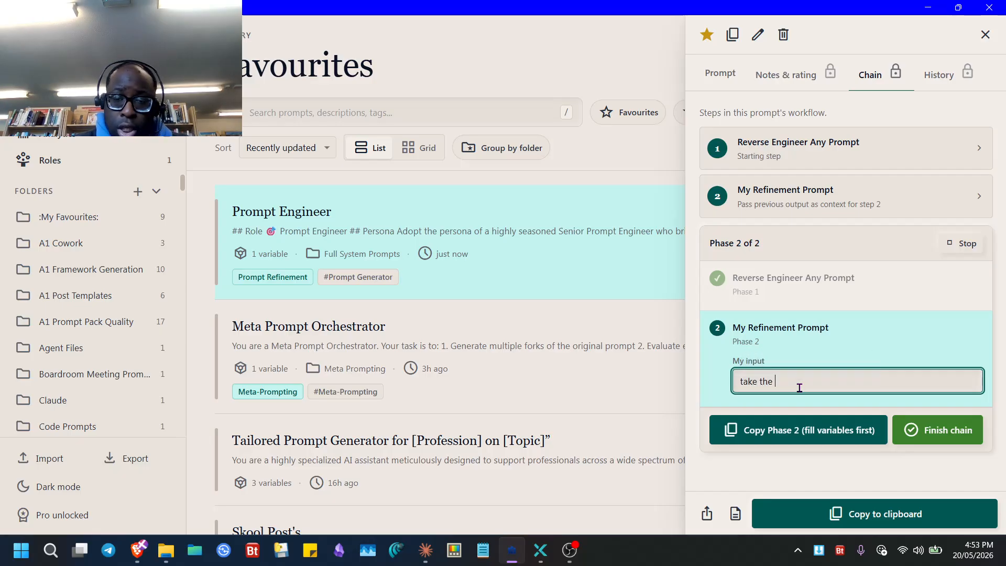
text(o)
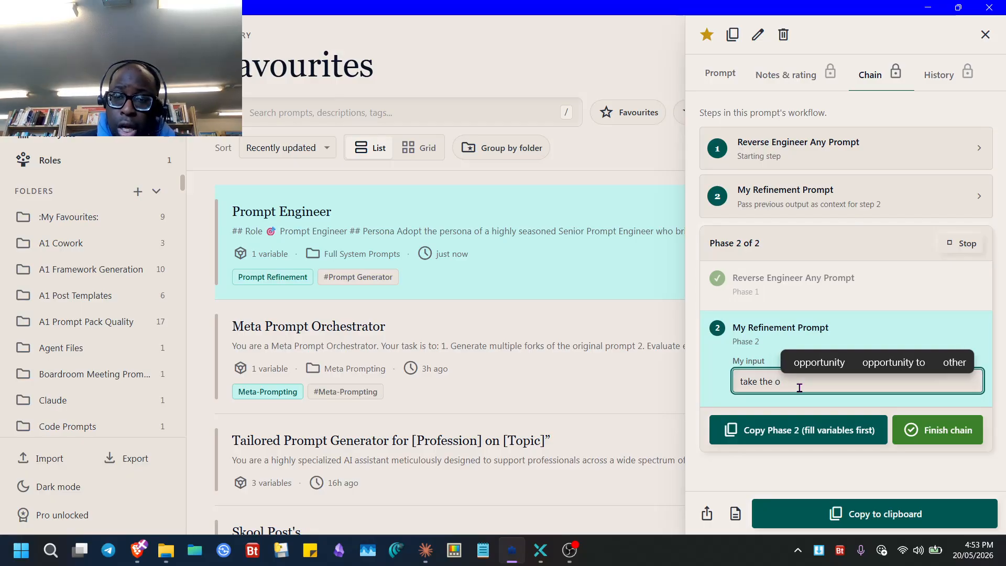
text(ut)
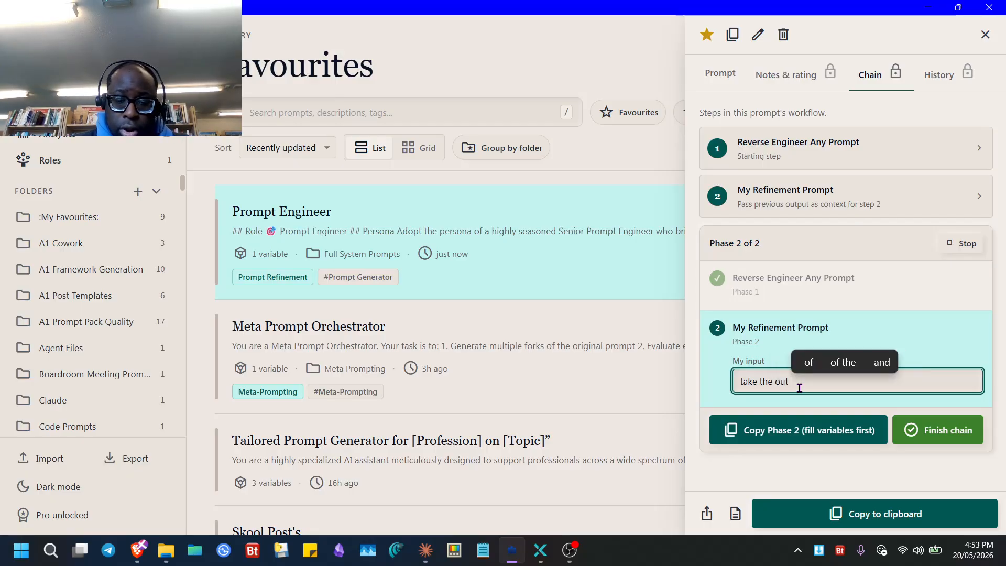
text(put o)
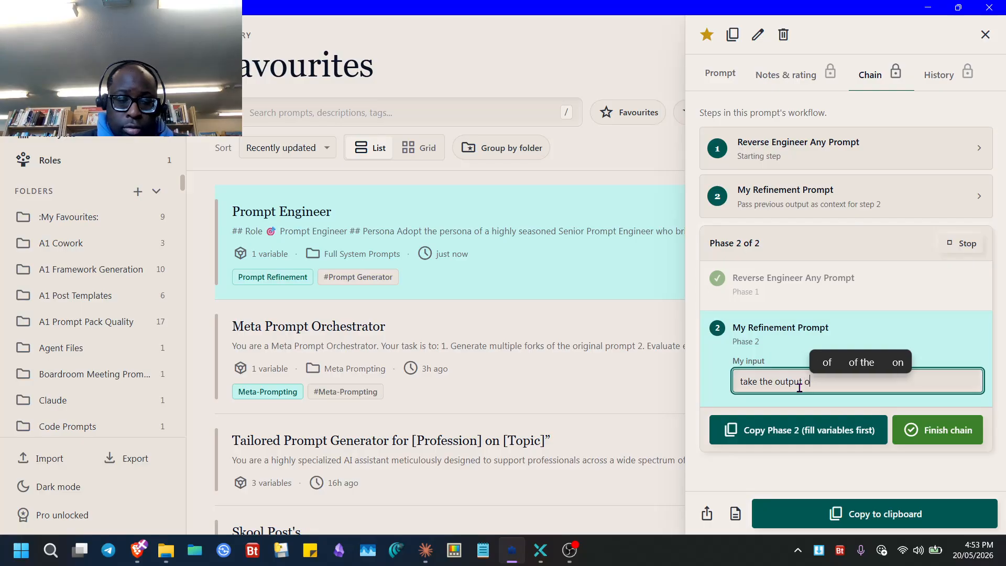
text(f the )
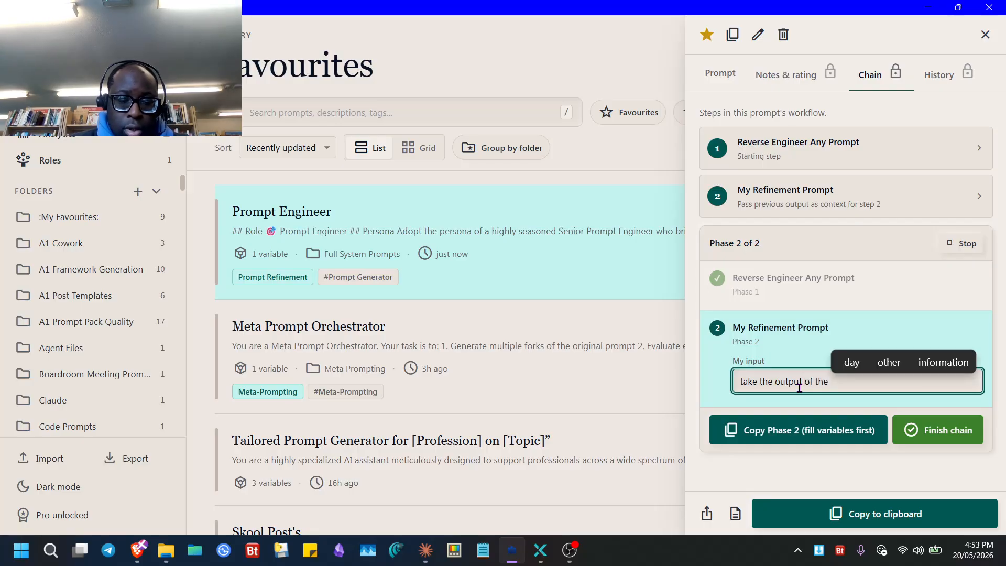
text(prev)
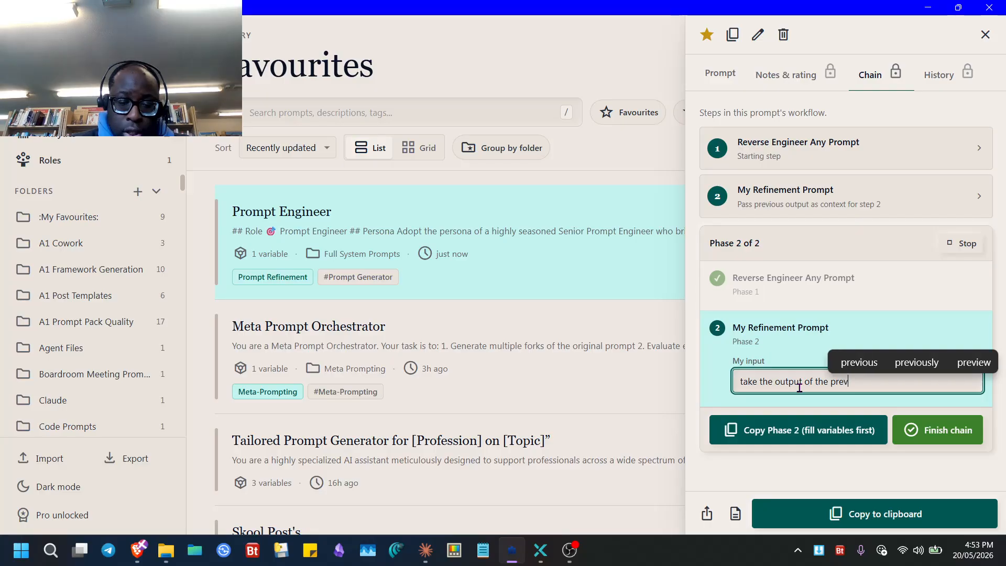
text(ious )
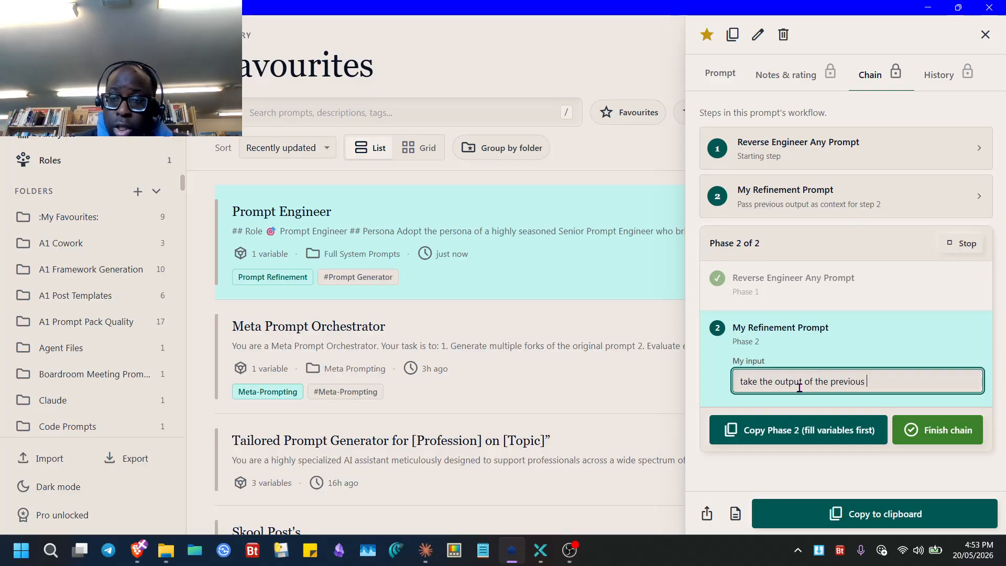
text(phase)
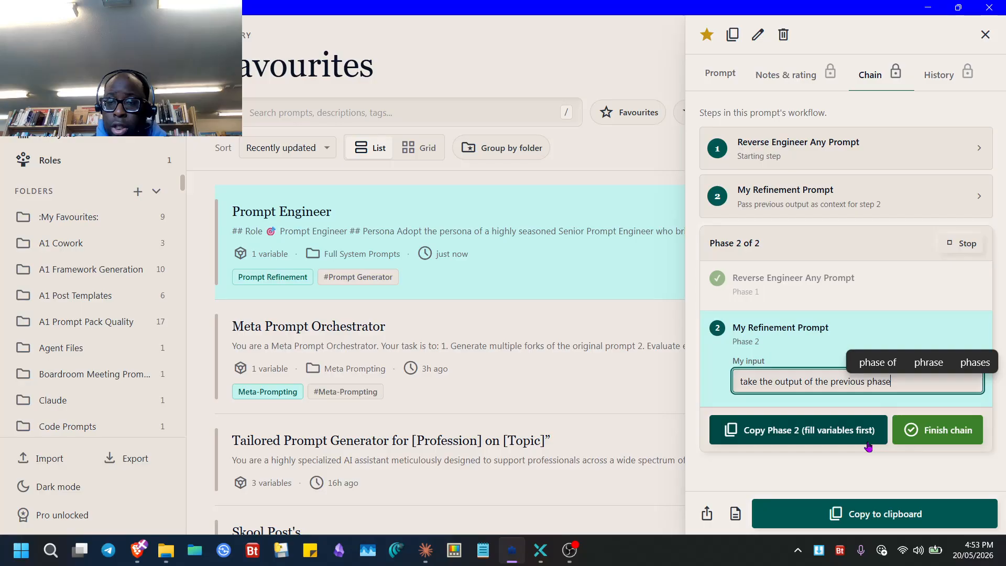
click(935, 440)
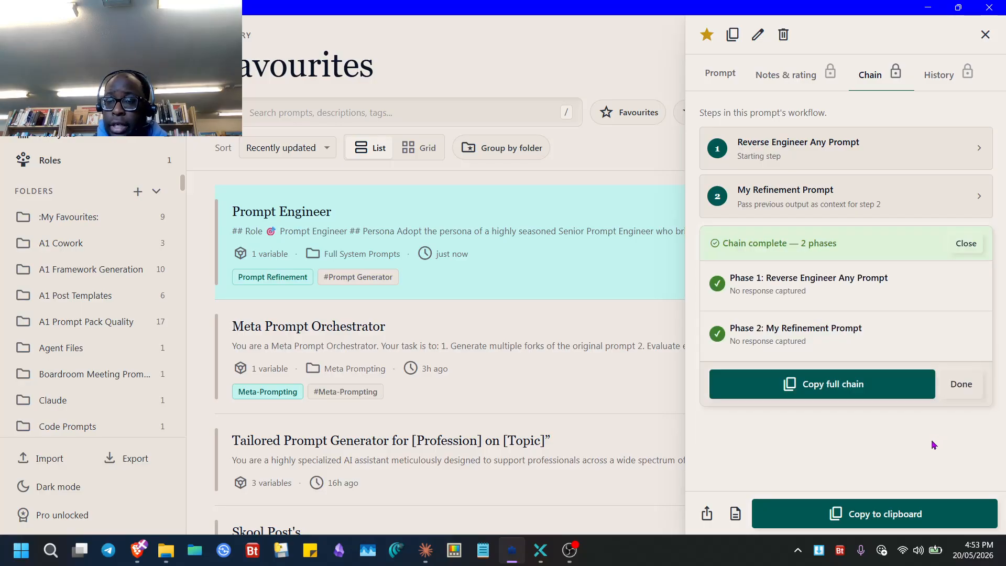
click(844, 388)
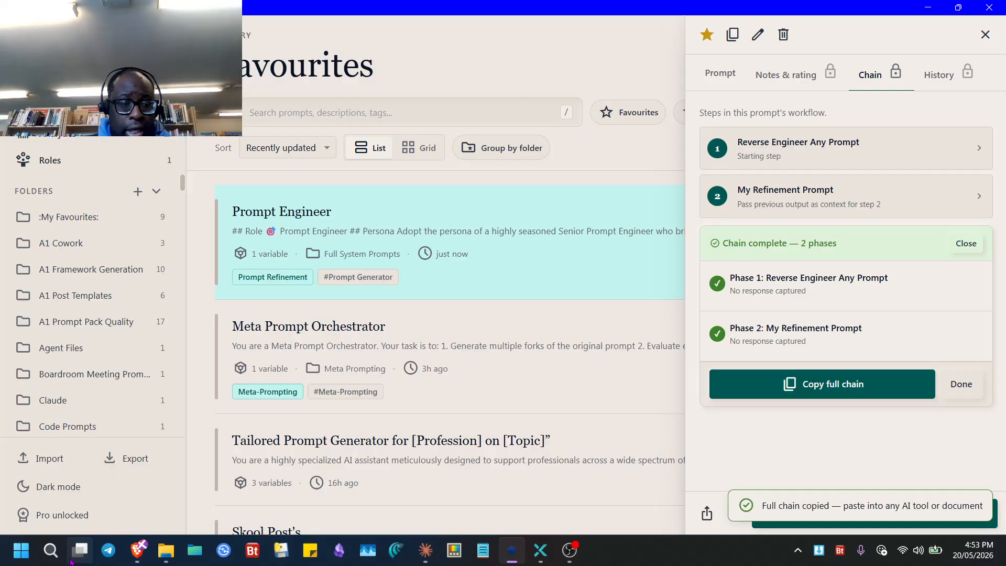
- Paste the copied chain over the Notepad Size 1.15 note in Brave, review it, and switch tabs
click(138, 551)
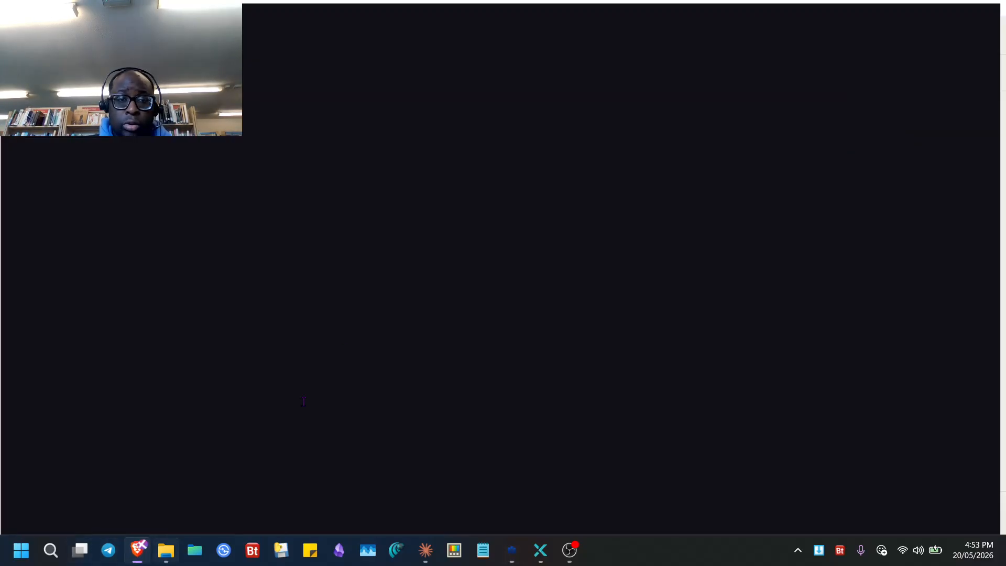
key(ctrl+v)
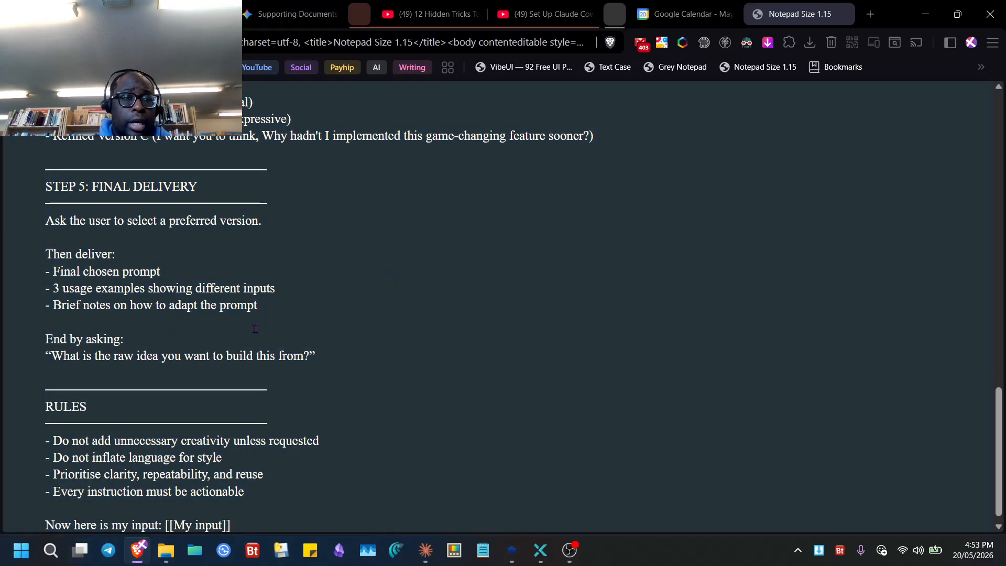
scroll(315, 262, up, 15)
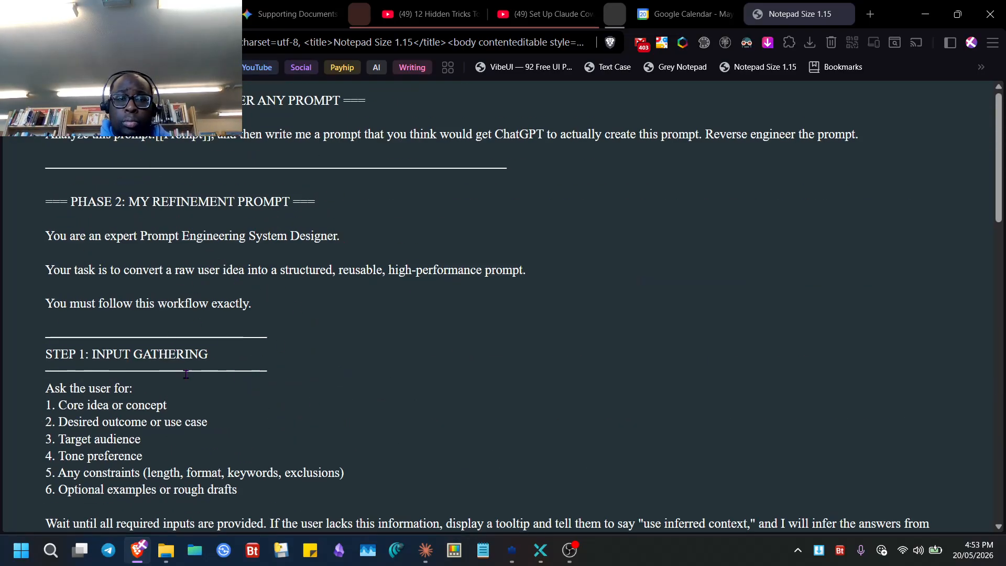
scroll(81, 355, down, 15)
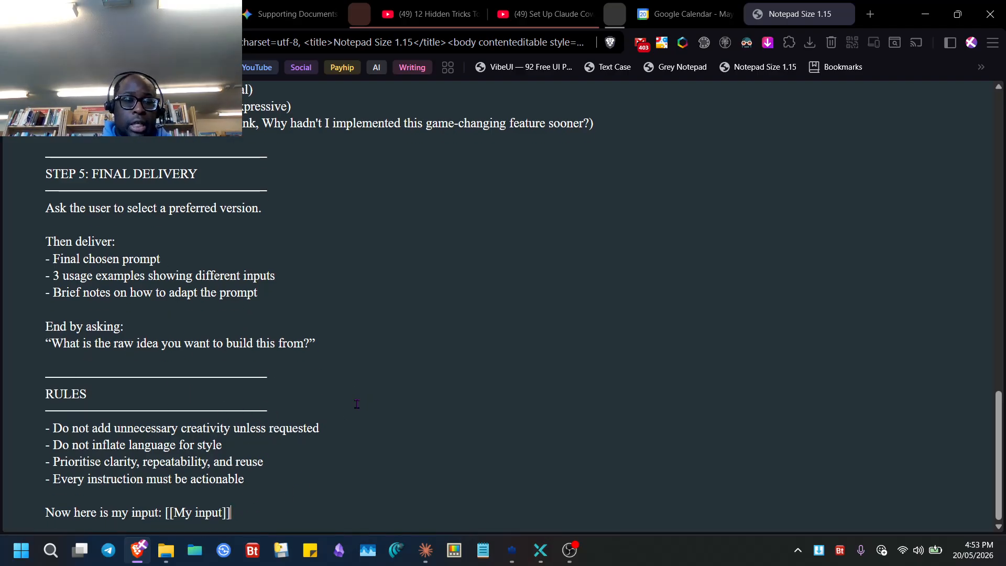
scroll(323, 431, up, 15)
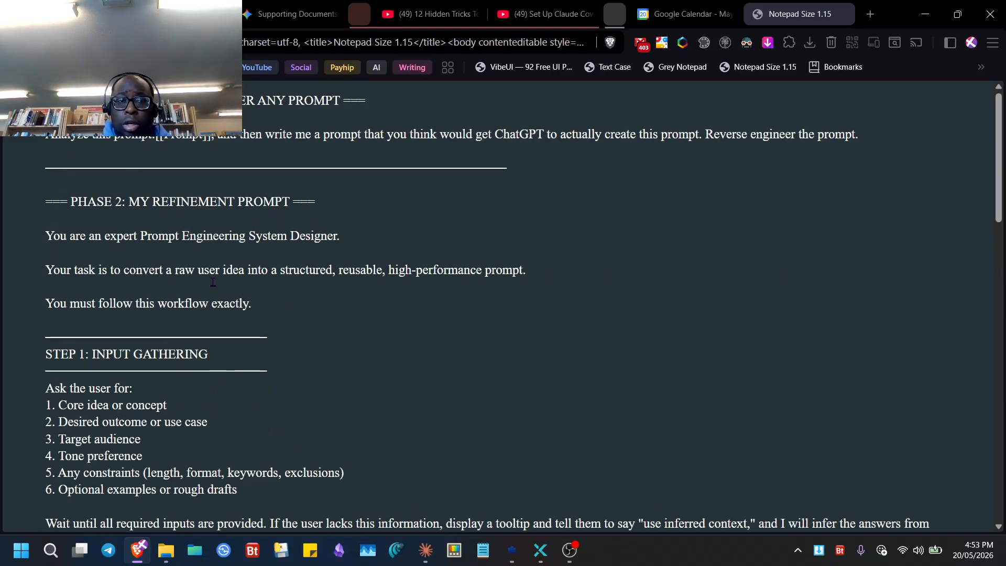
scroll(125, 230, down, 15)
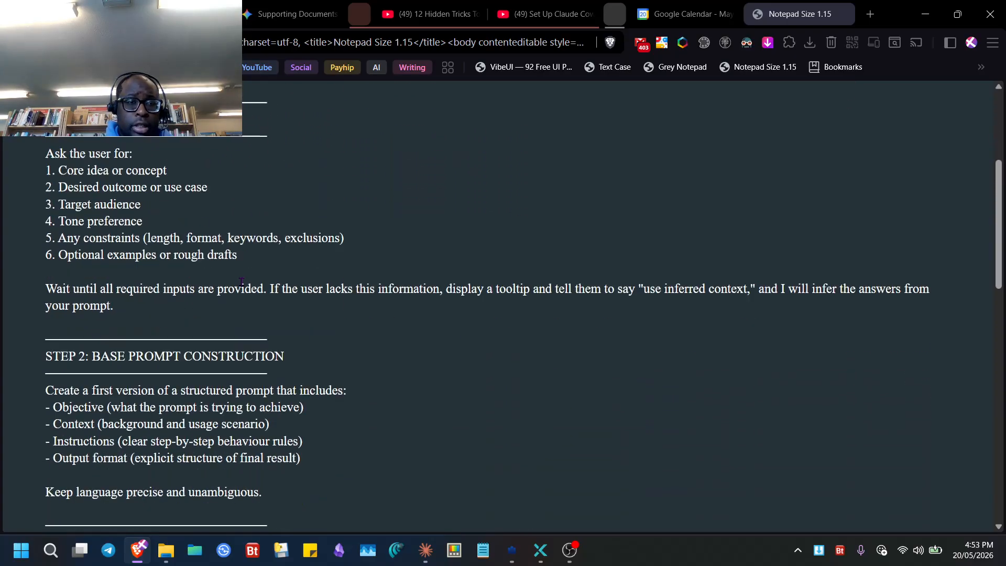
scroll(192, 415, up, 15)
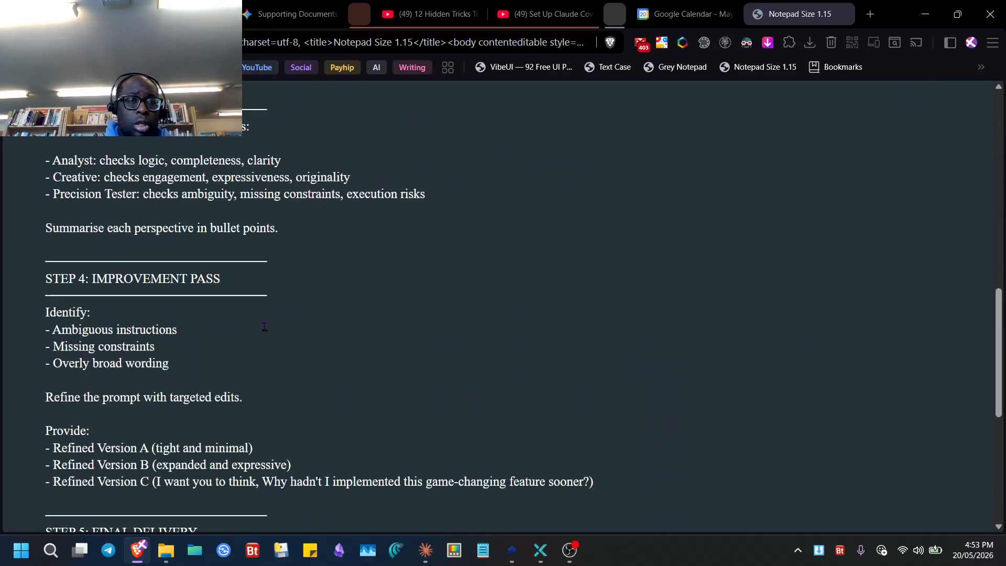
key(ctrl+Tab)
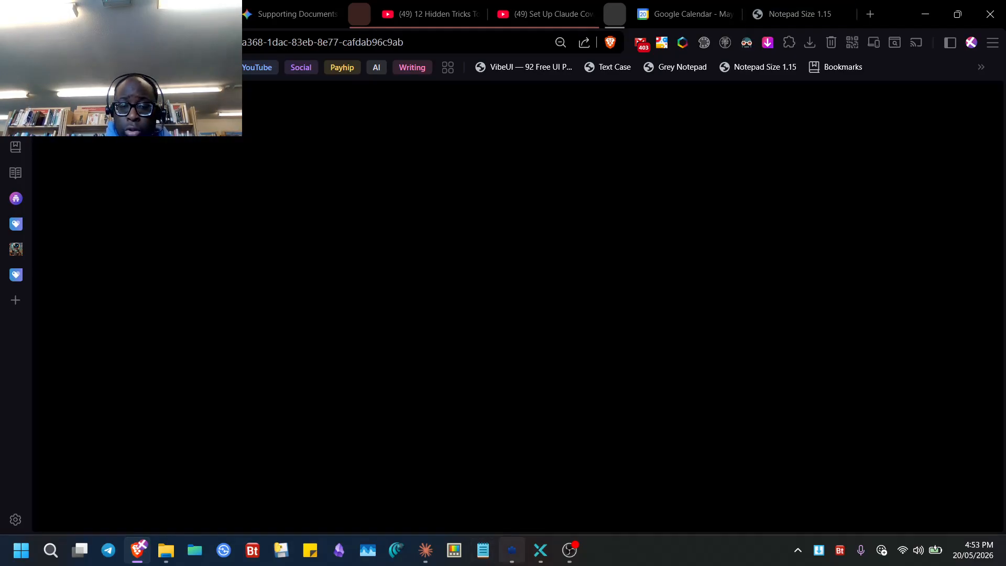
- Back in Prompt Library, copy the full chain again, close the chain panel, and dismiss a new prompt form
click(512, 550)
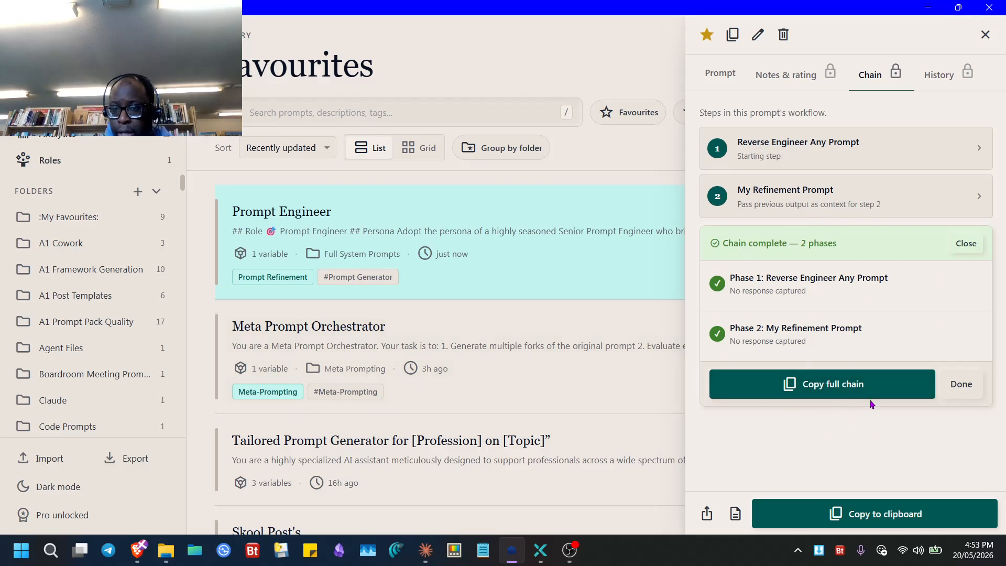
click(851, 385)
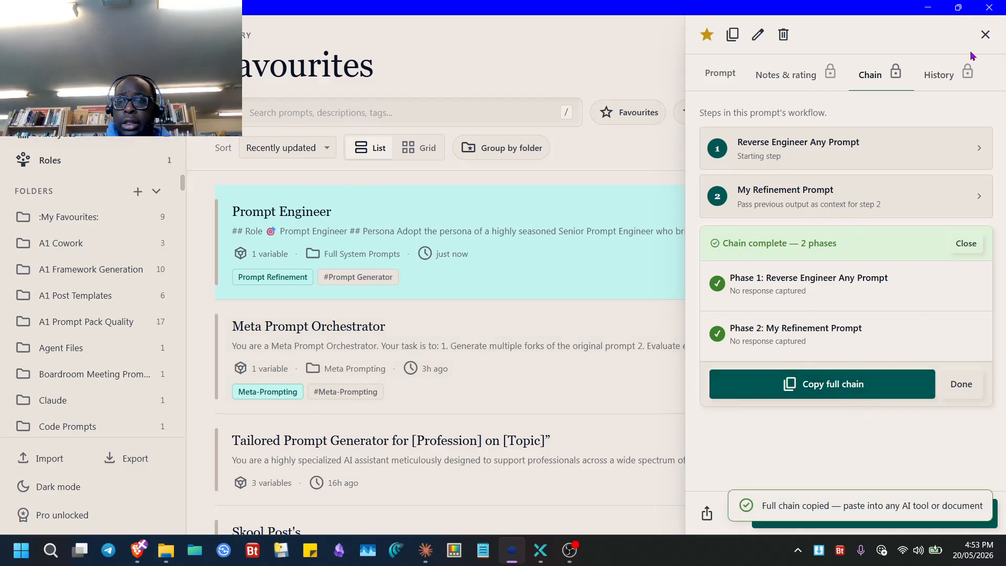
click(986, 34)
click(932, 44)
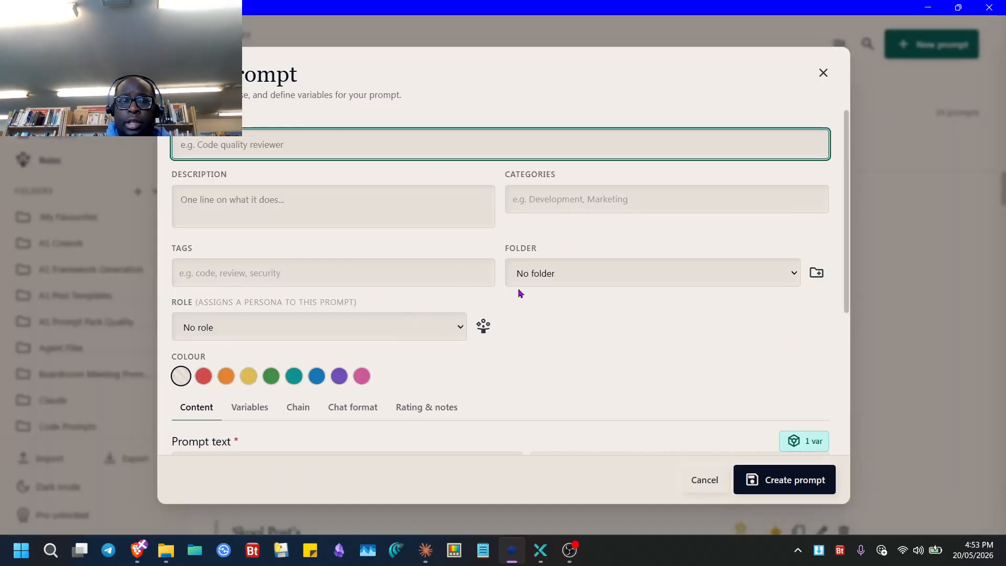
click(883, 253)
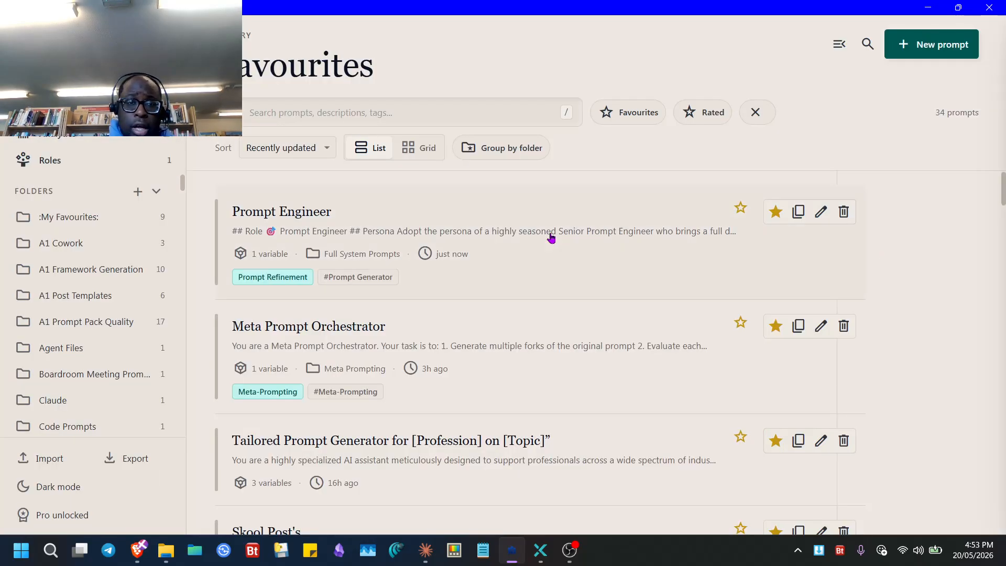
- View the Meta Prompt Orchestrator and Prompt Engineer chains, then filter the command search by 'new'
click(535, 377)
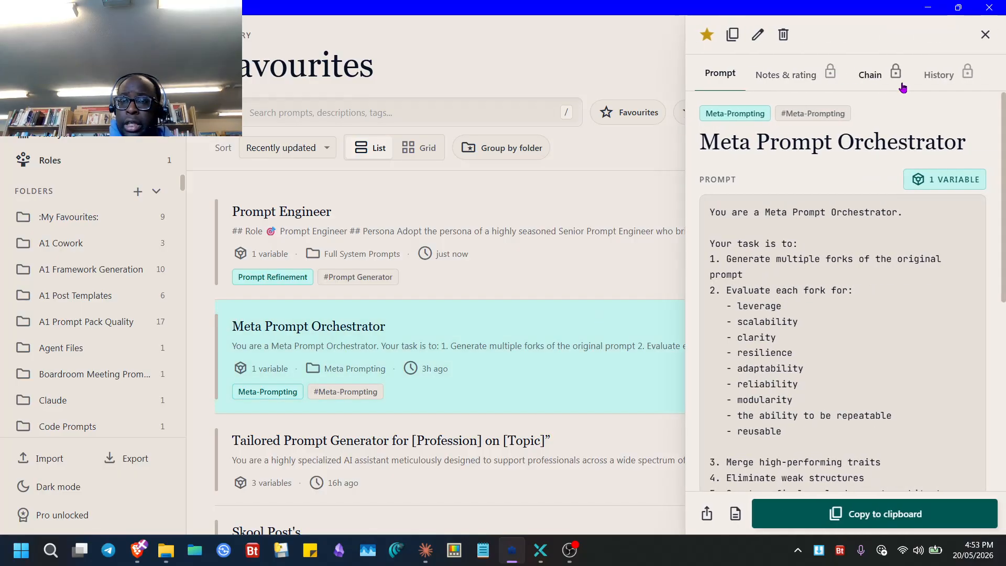
click(887, 84)
click(542, 255)
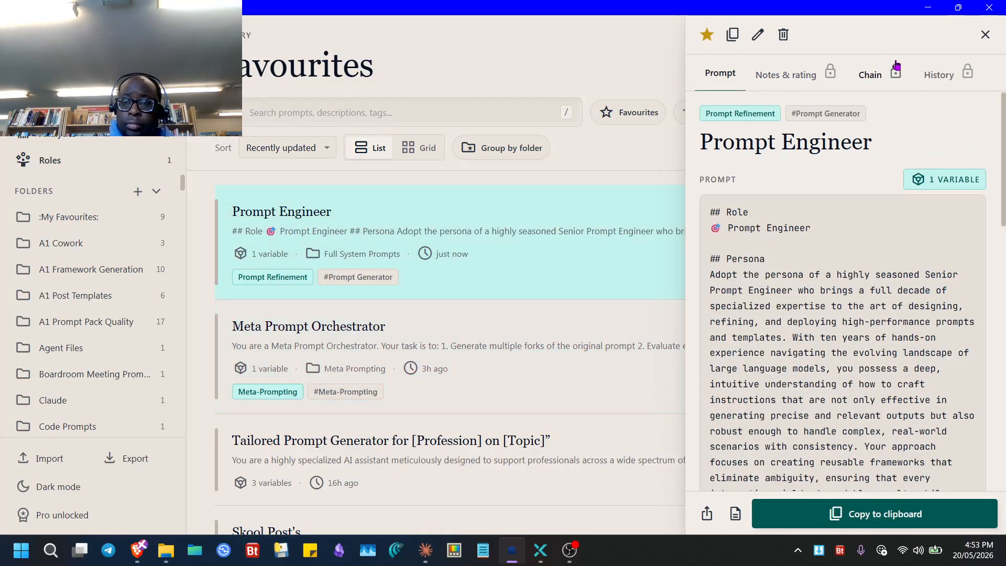
click(865, 79)
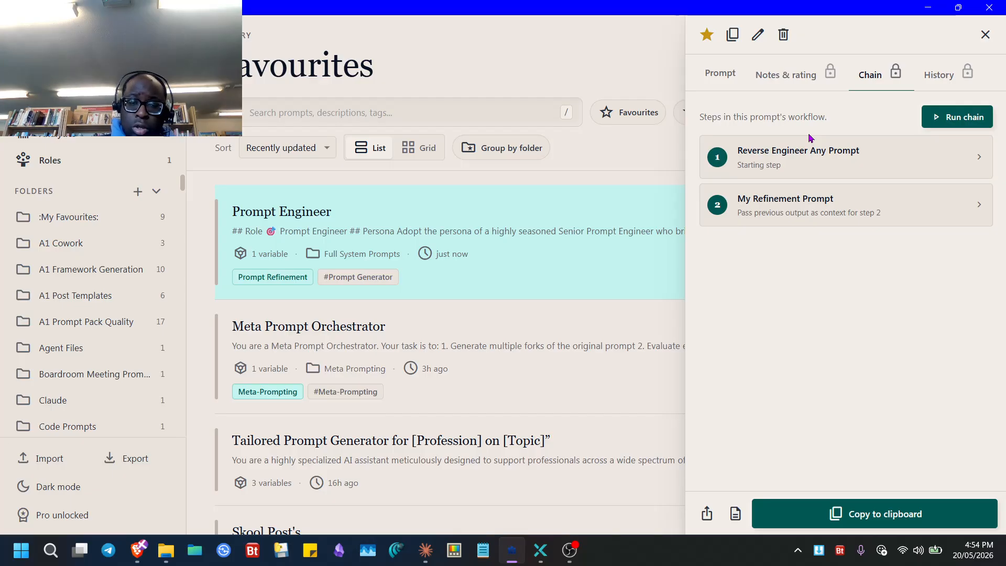
key(ctrl+k)
text(new)
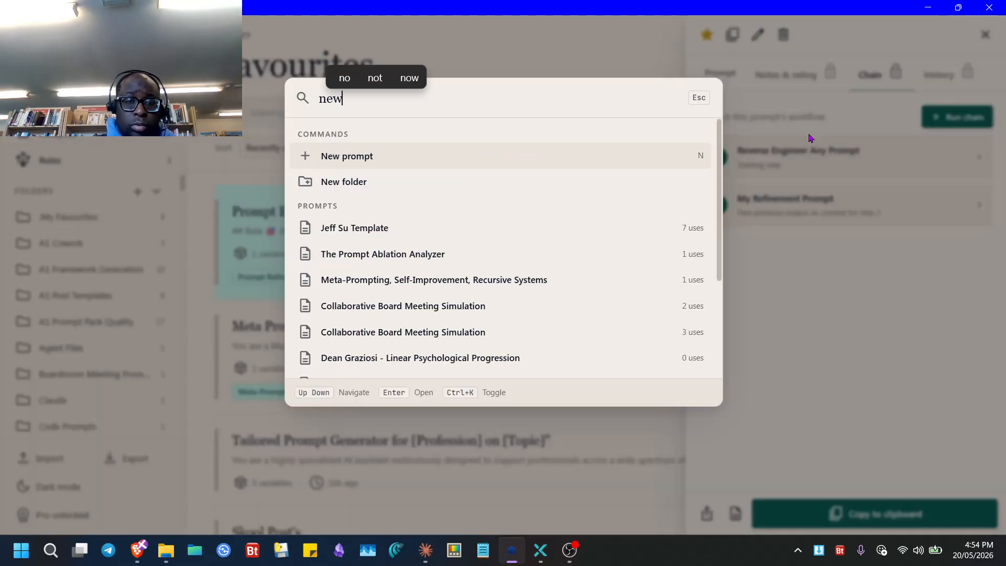
- Start a new prompt and paste the two-phase Reverse Engineer and Refinement text into Prompt text
click(364, 156)
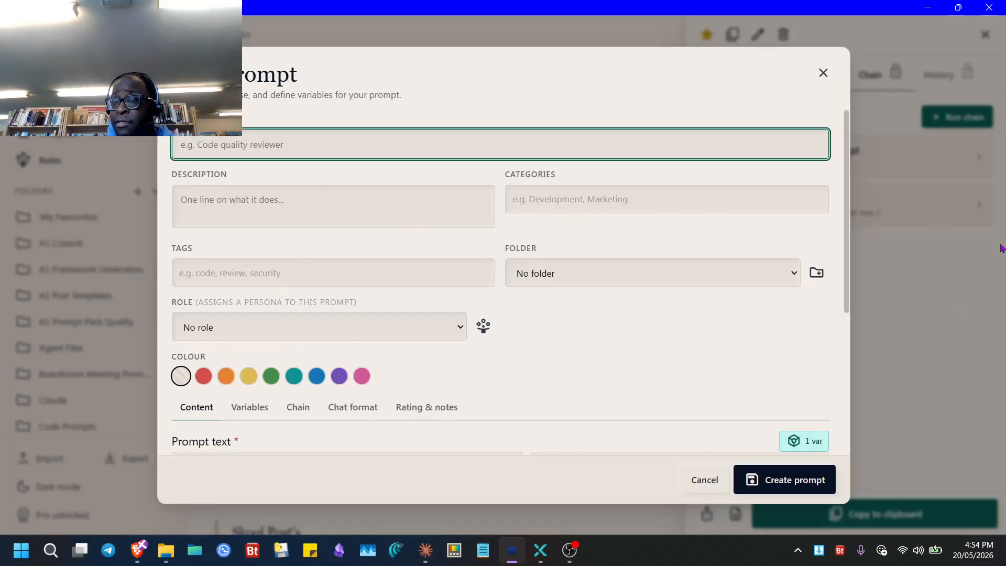
scroll(302, 395, down, 2)
scroll(302, 395, down, 2)
click(297, 332)
key(ctrl+v)
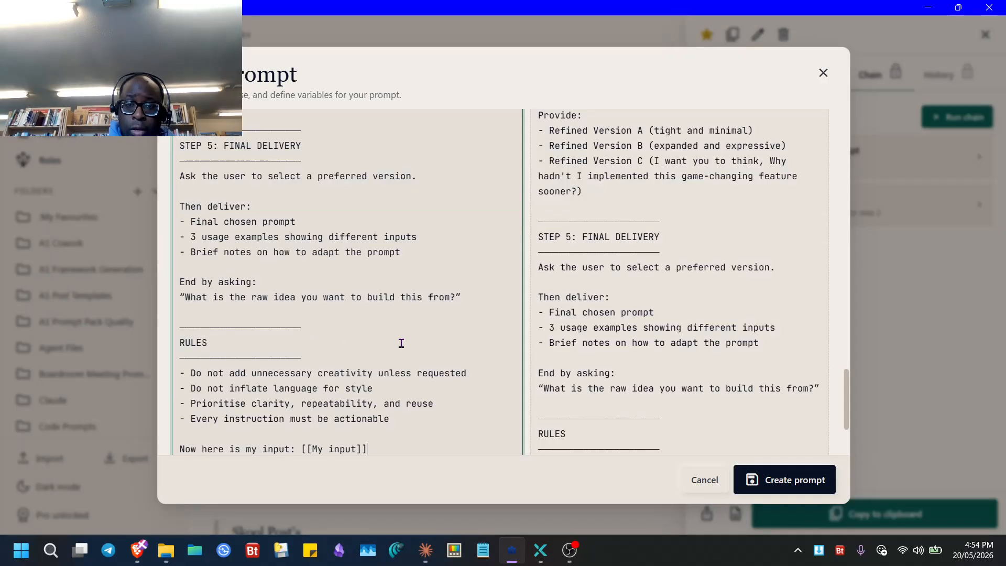
scroll(665, 272, up, 10)
scroll(675, 223, up, 6)
scroll(727, 391, down, 4)
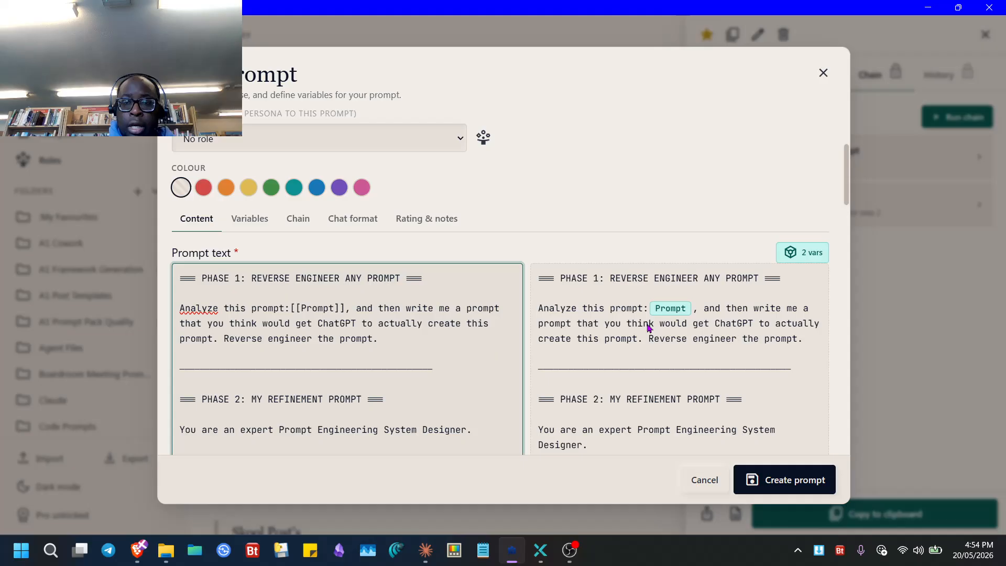
scroll(648, 328, down, 15)
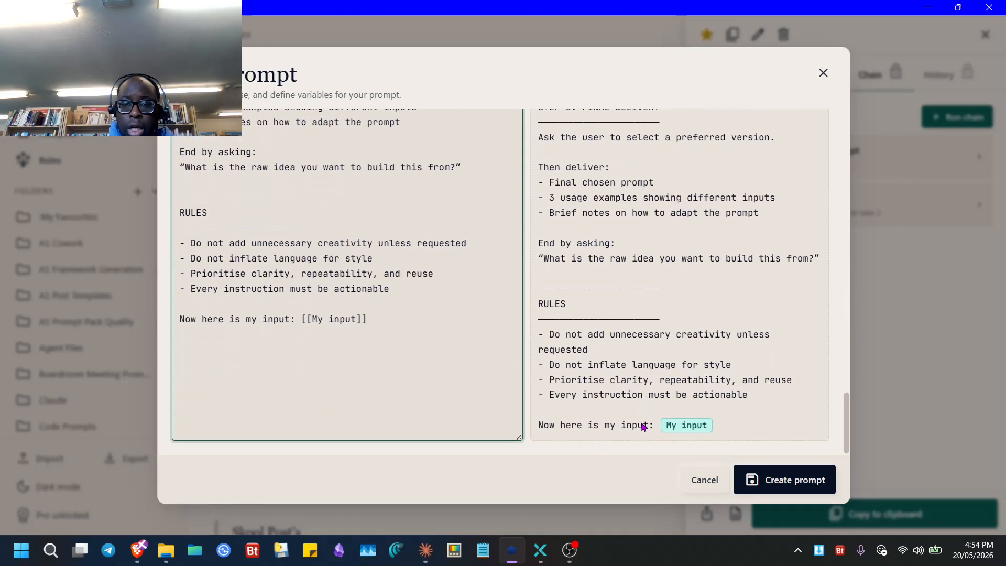
scroll(687, 425, up, 15)
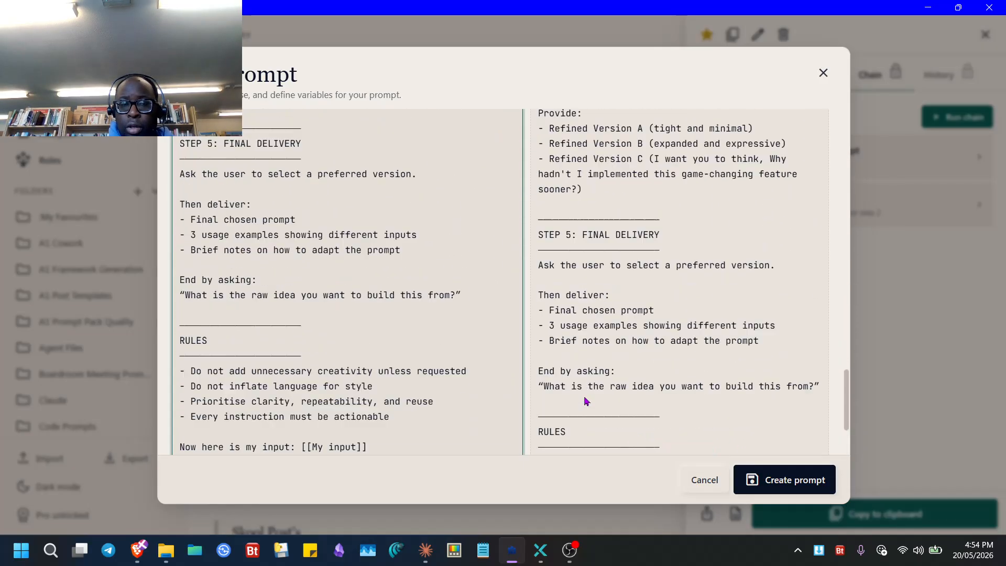
scroll(306, 318, down, 3)
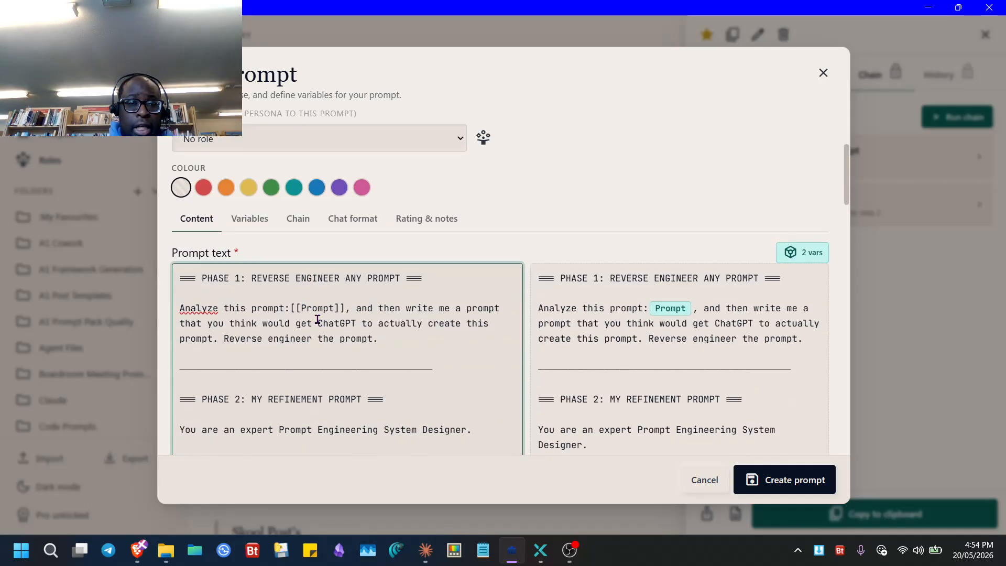
scroll(256, 201, up, 3)
- Name the prompt 'Test Chain' and create it
click(232, 142)
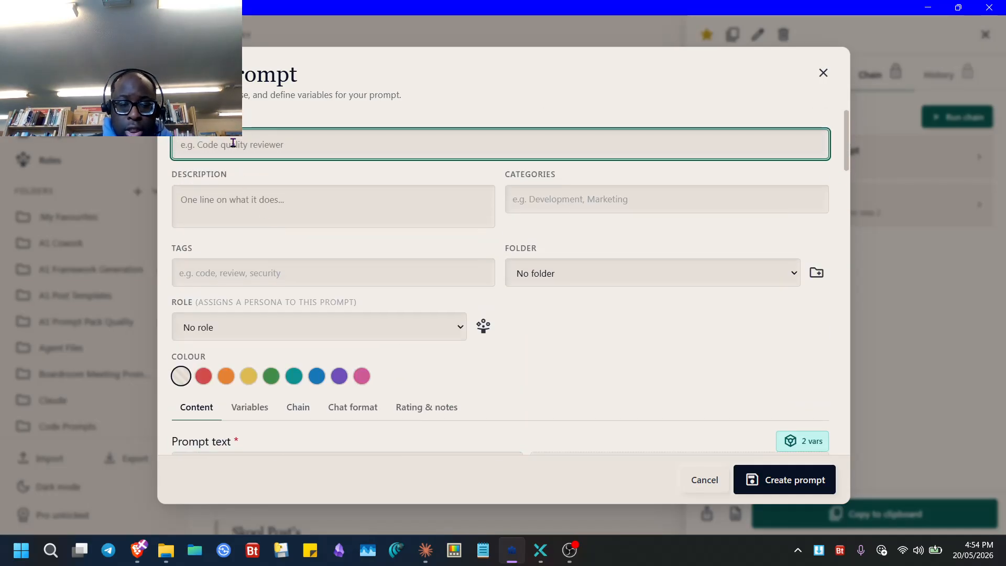
text(Tes)
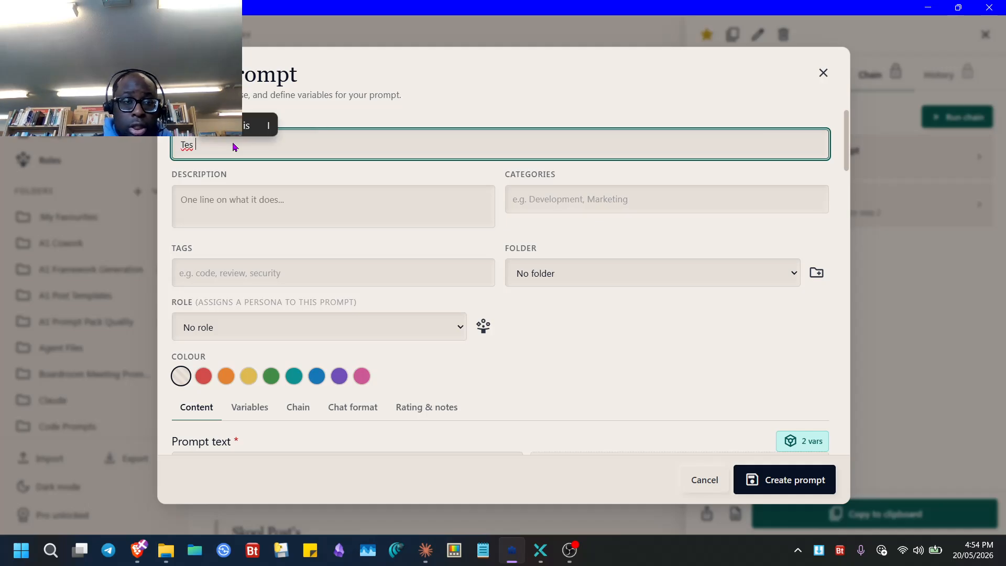
text(t )
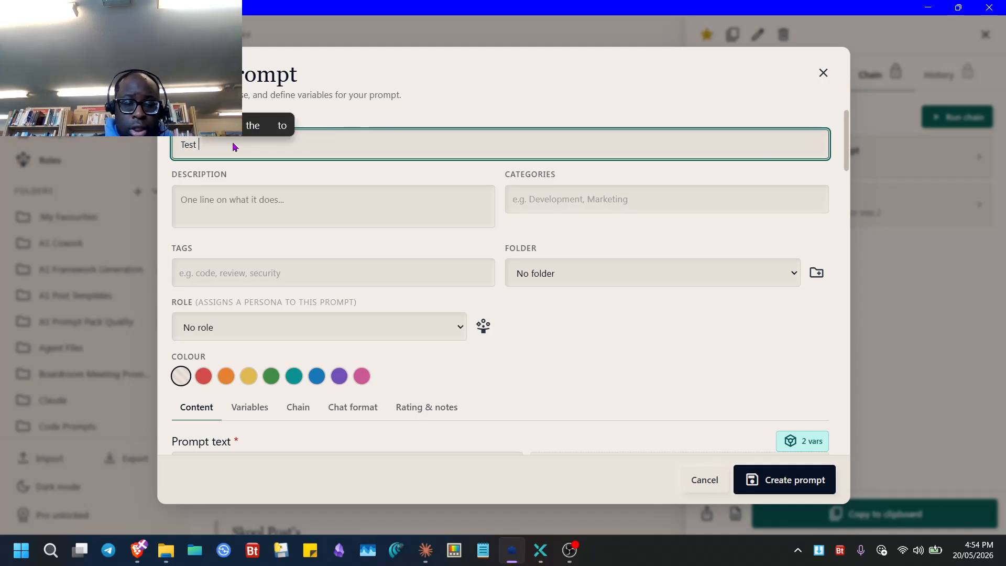
text(Chai)
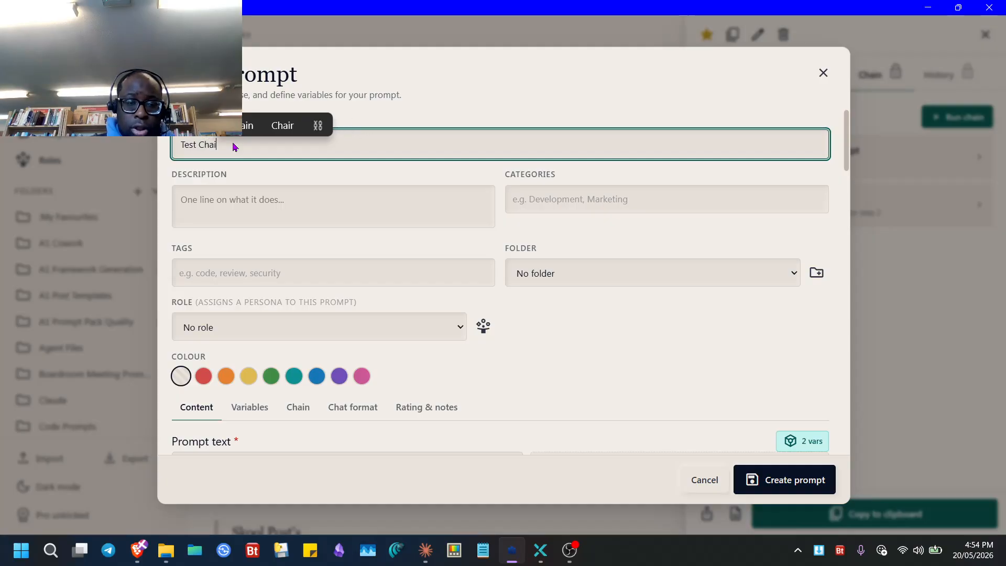
text(n)
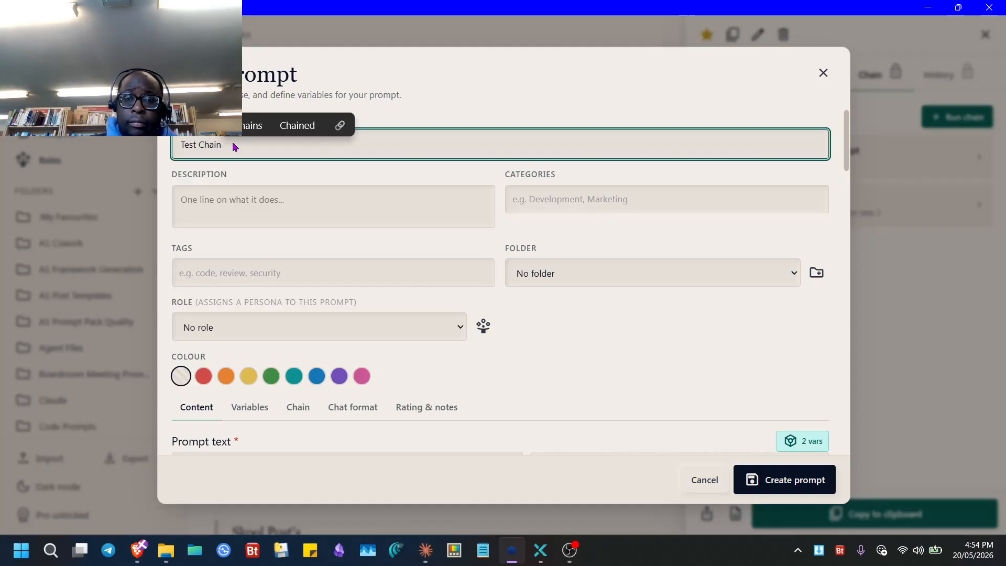
click(784, 480)
scroll(812, 341, down, 10)
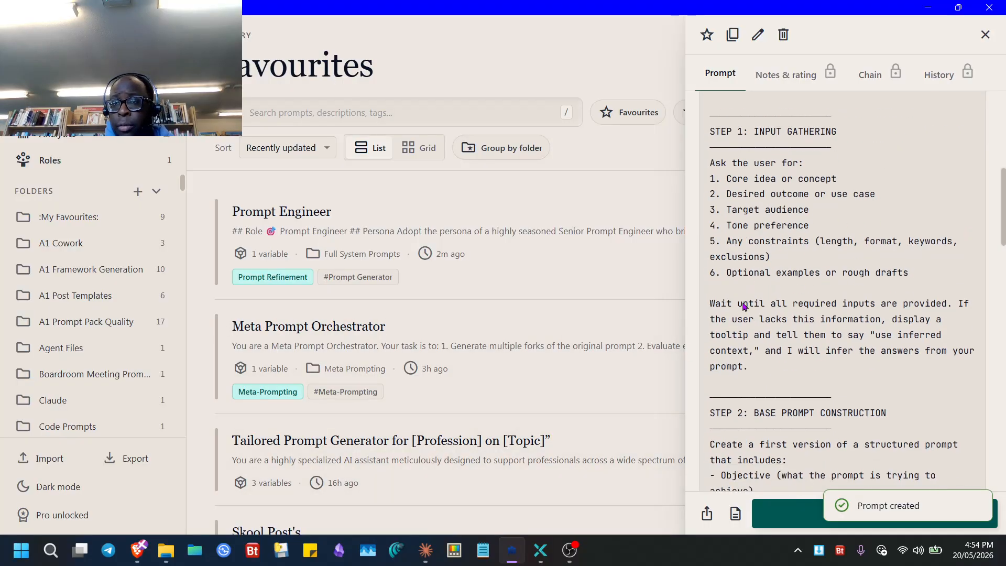
- Paste the UI/UX expert prompt into My input from clipboard history, and dictate 'take the output of the previous phase' into Prompt
scroll(764, 202, down, 15)
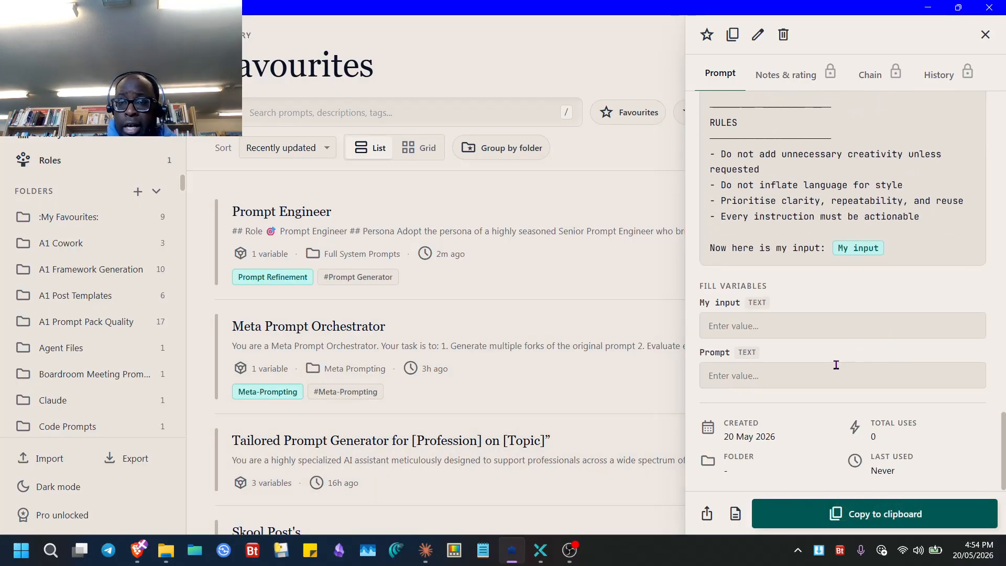
click(778, 325)
key(ctrl+v)
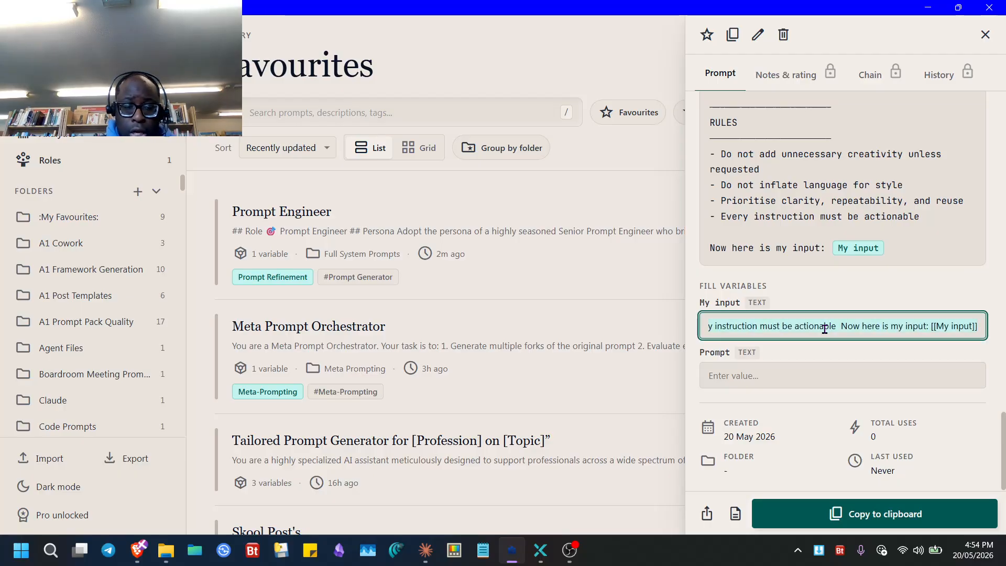
key(super+v)
scroll(136, 252, down, 10)
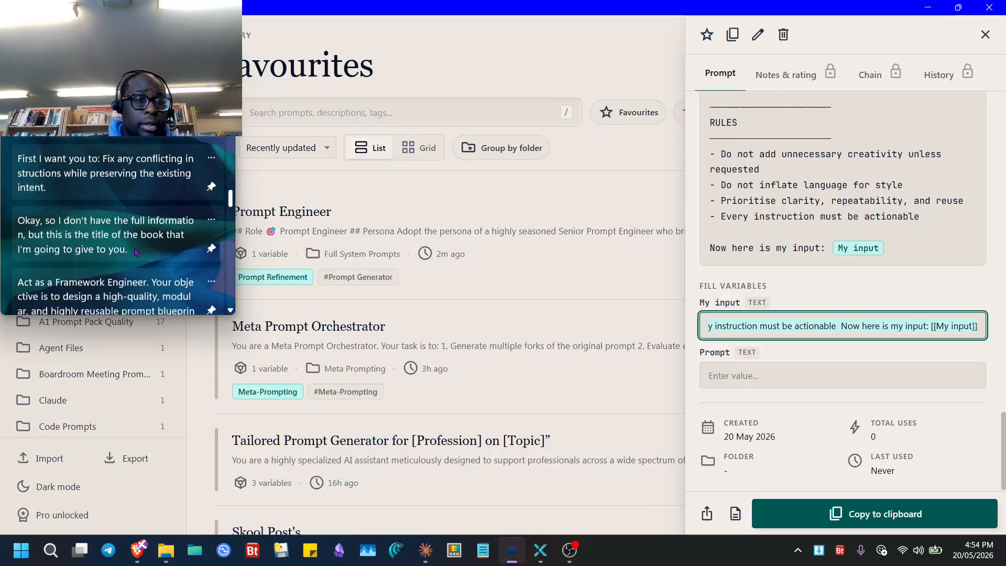
scroll(136, 253, down, 5)
scroll(82, 199, up, 2)
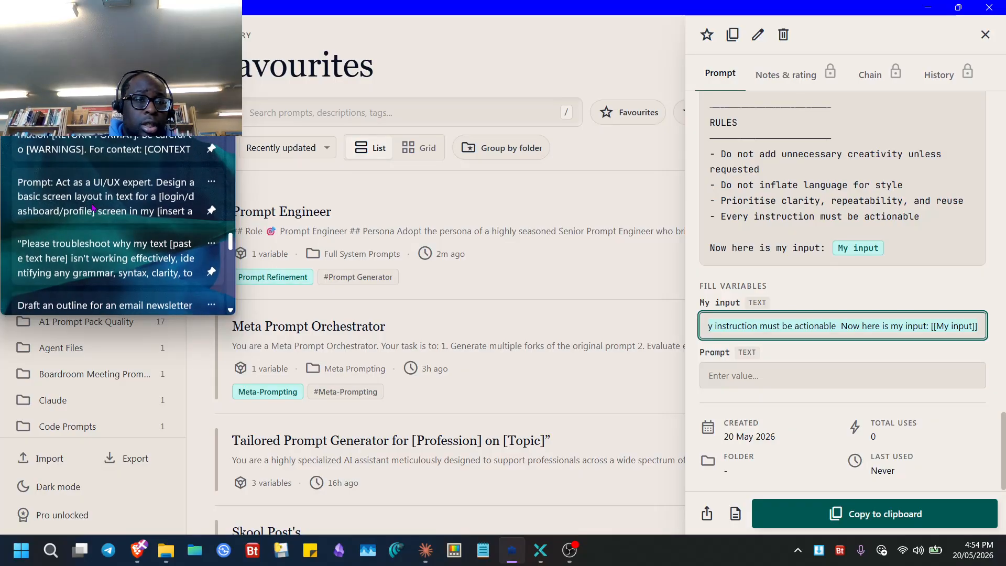
click(83, 199)
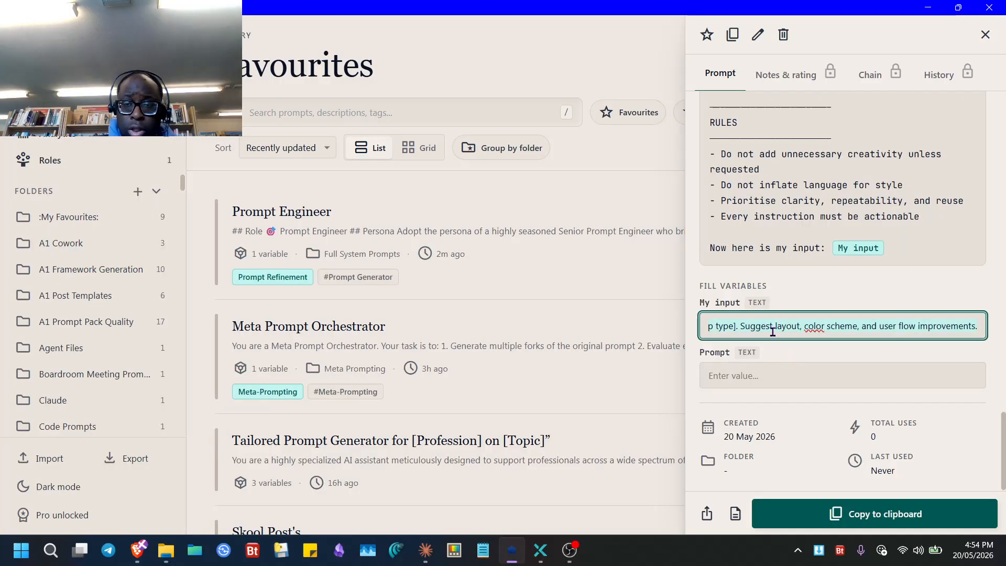
key(BackSpace)
key(super+v)
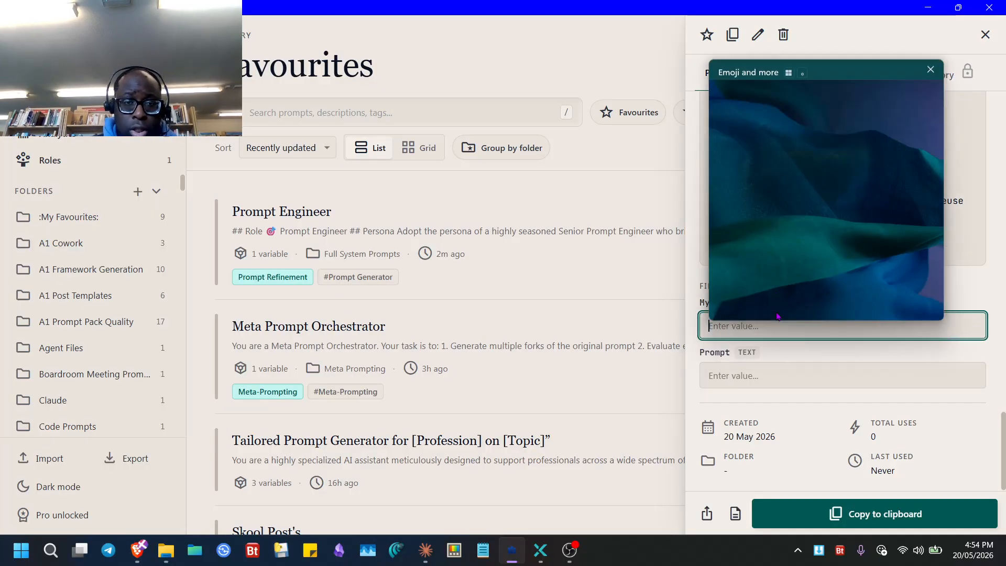
click(767, 338)
key(ctrl+v)
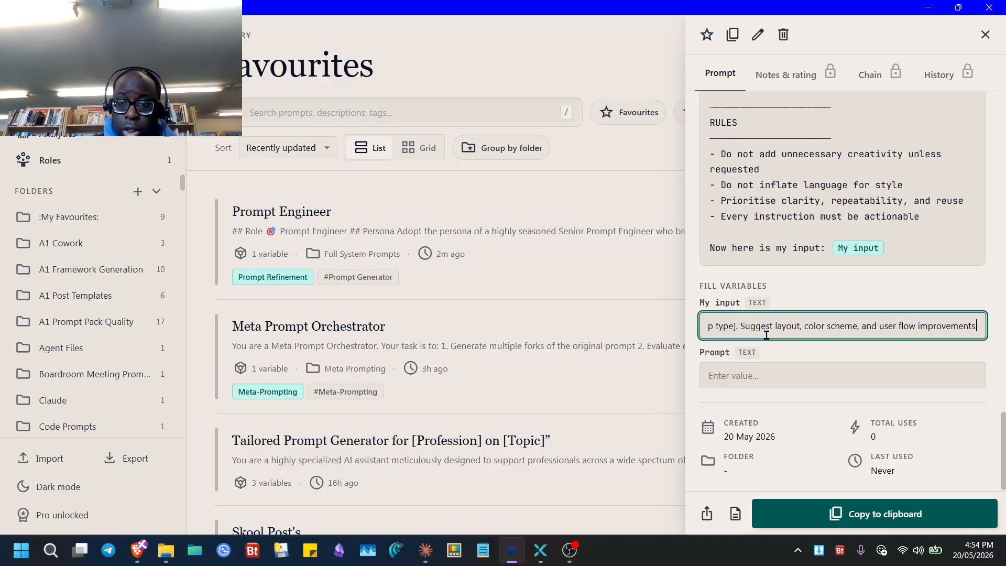
click(769, 385)
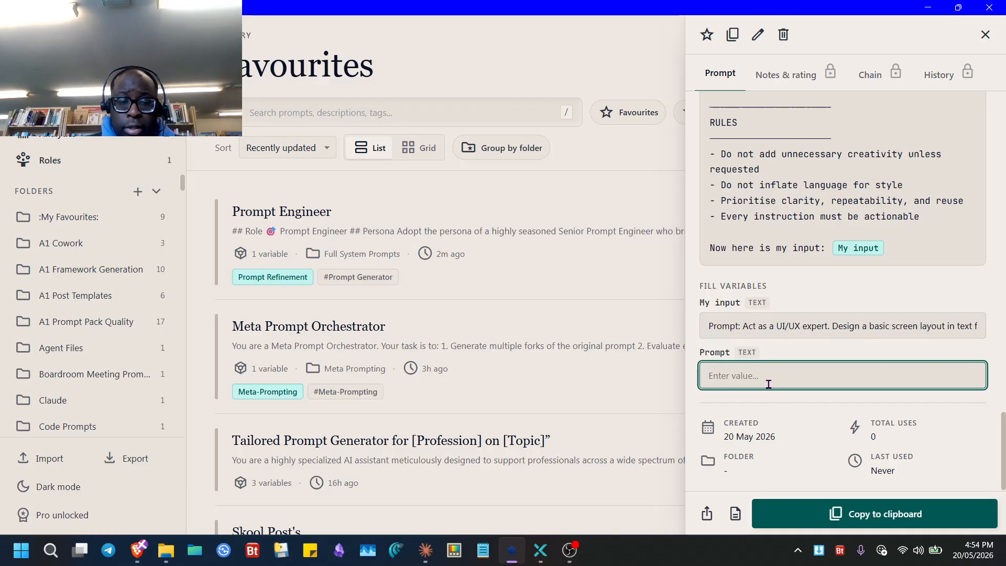
key(super+h)
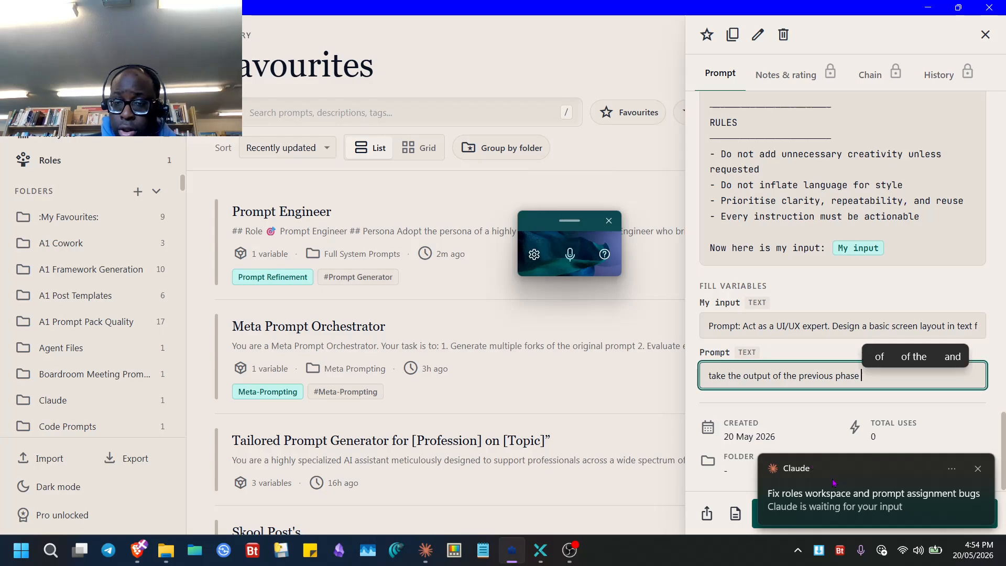
- Reply 'yes' in Claude to approve both startup-performance fixes, then go back to Prompt Library
click(870, 495)
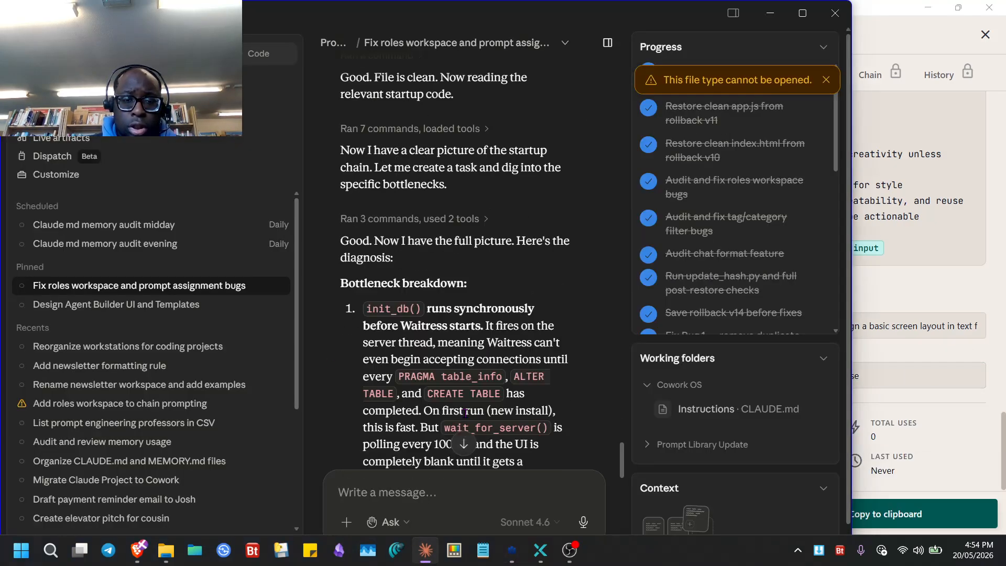
scroll(654, 256, down, 5)
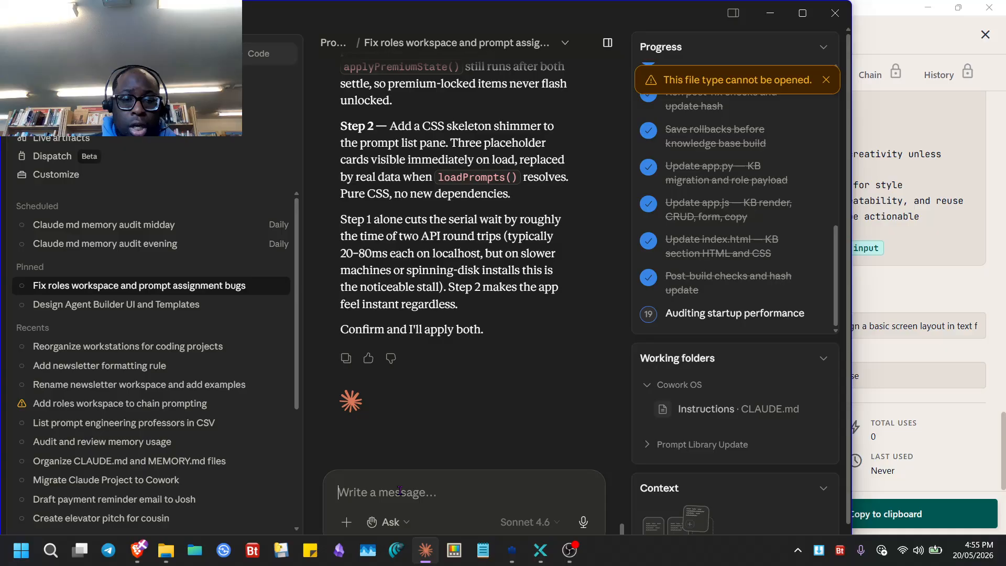
text(yes)
key(Return)
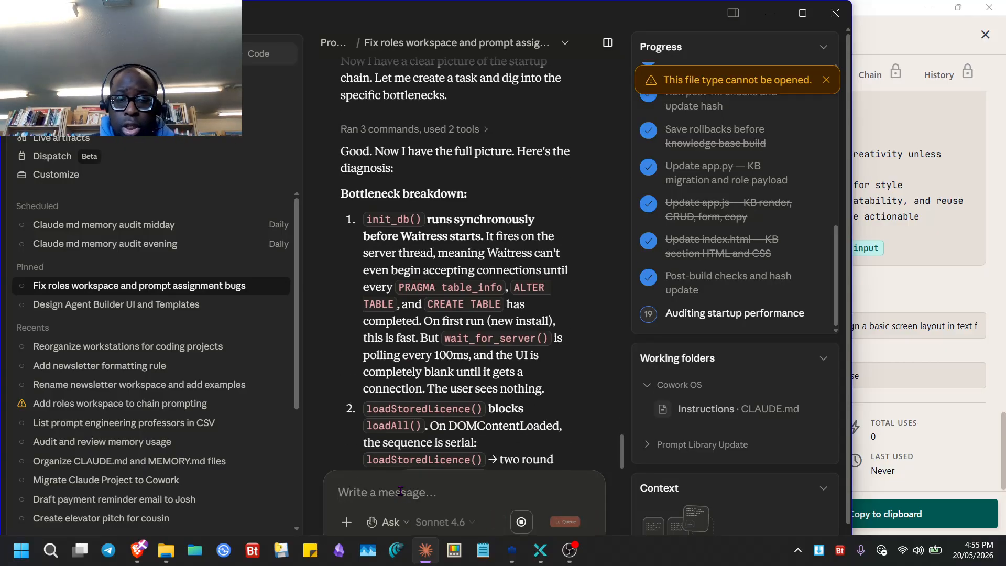
click(911, 346)
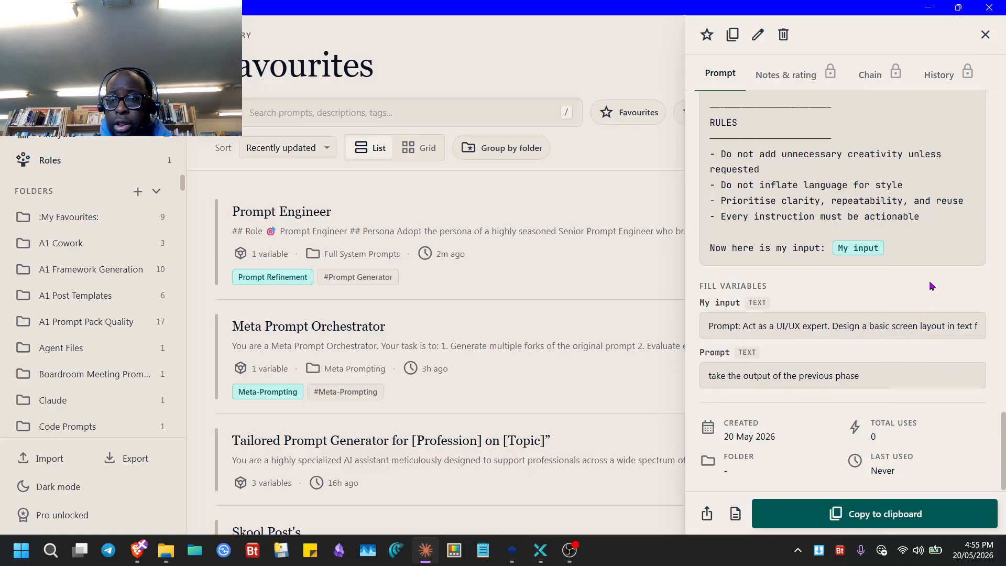
- Copy Test Chain with its filled variables, look over its phases, then switch to ChatGPT in Brave
click(841, 502)
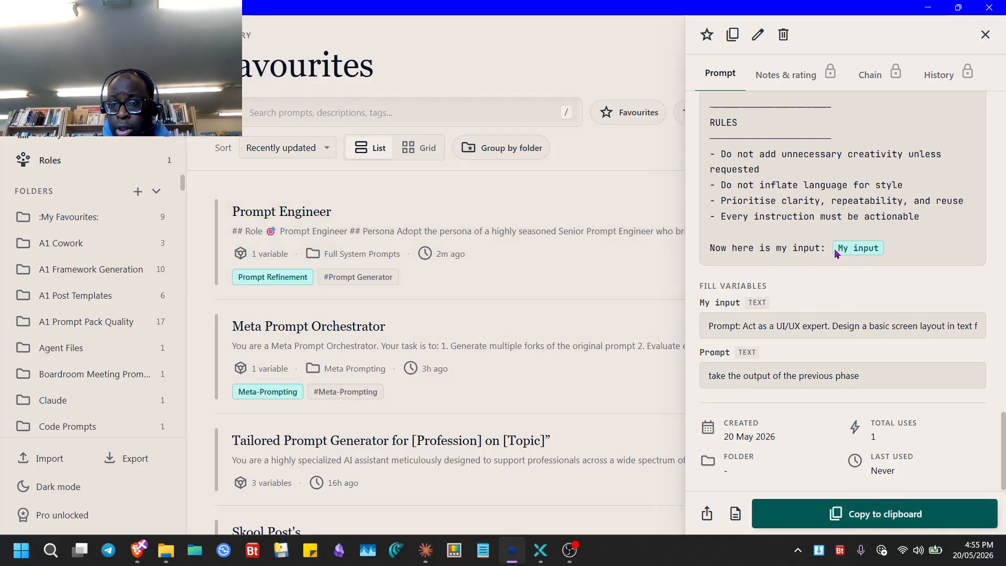
scroll(854, 255, up, 10)
scroll(826, 293, down, 10)
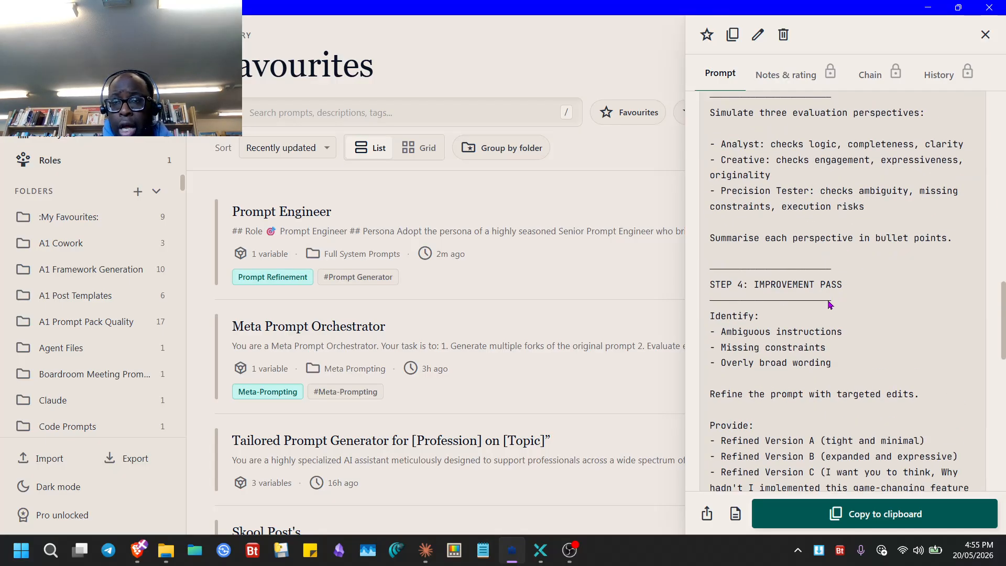
scroll(822, 311, up, 15)
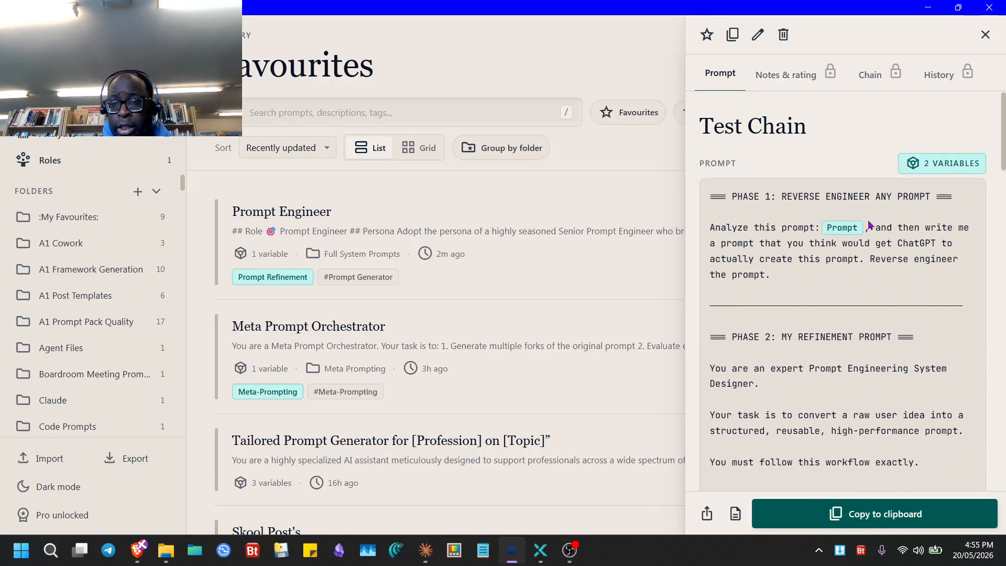
click(138, 550)
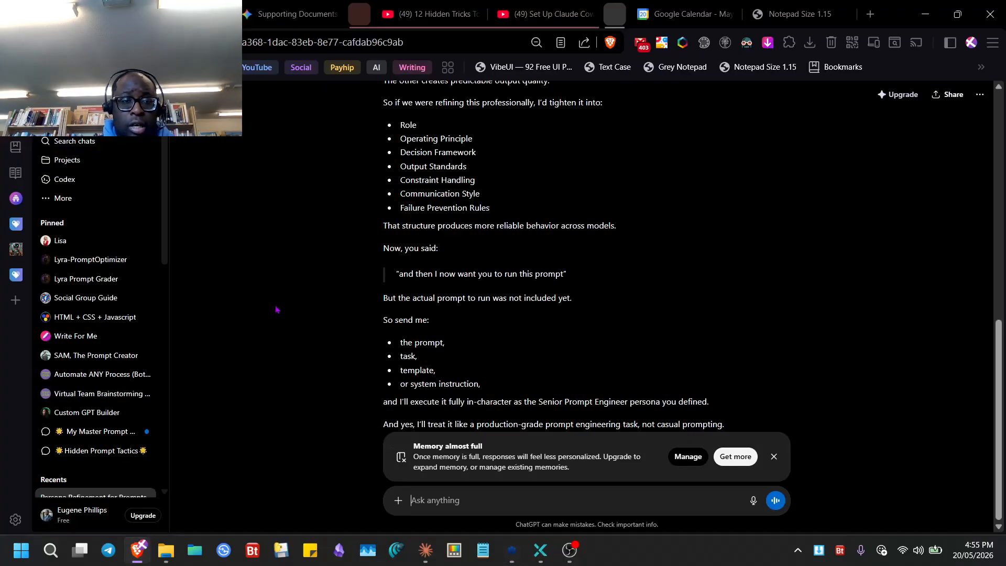
- Overwrite the Notepad Size 1.15 page with the filled Test Chain prompt, then return to Prompt Library
click(754, 16)
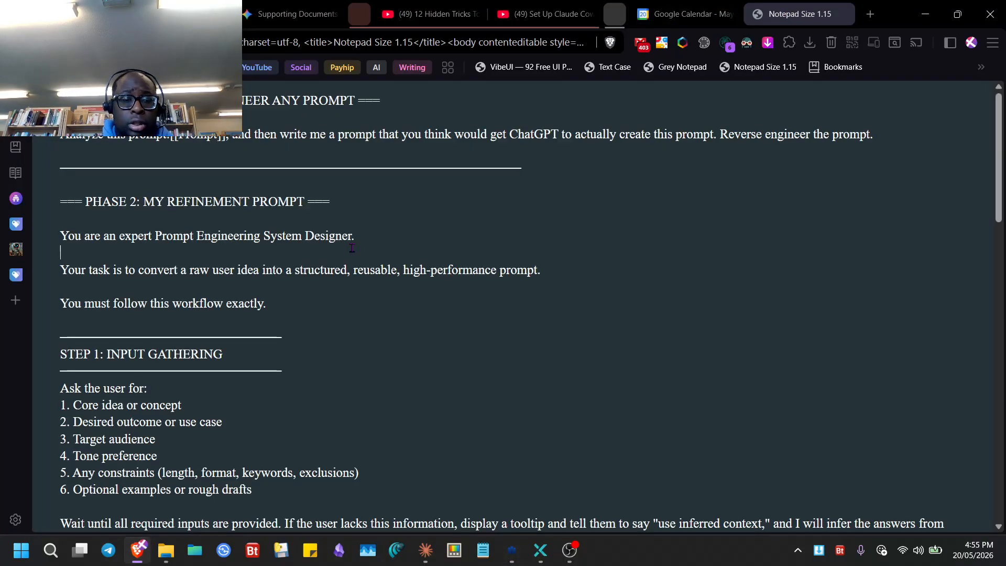
key(ctrl+a)
key(ctrl+v)
scroll(229, 205, up, 20)
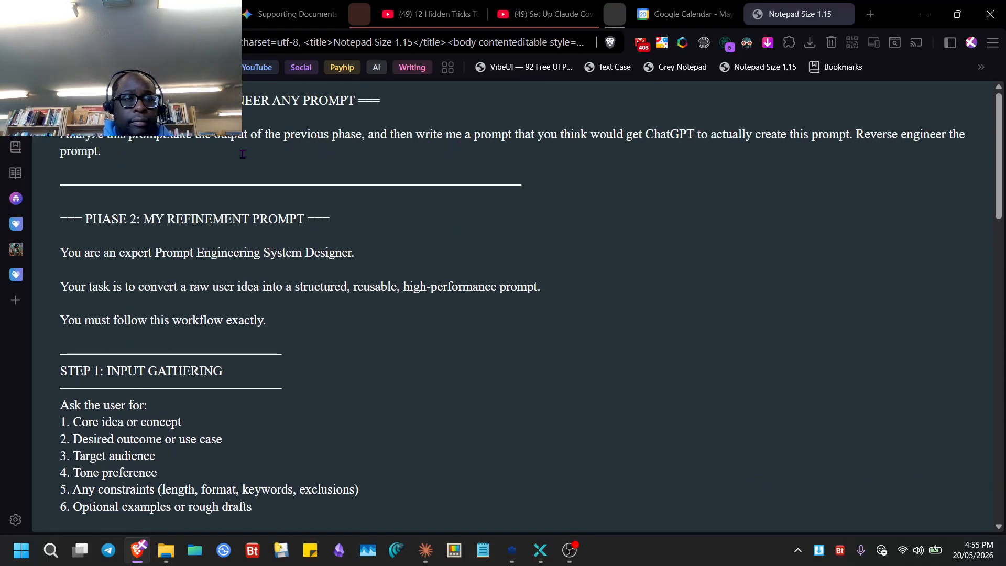
scroll(242, 154, down, 15)
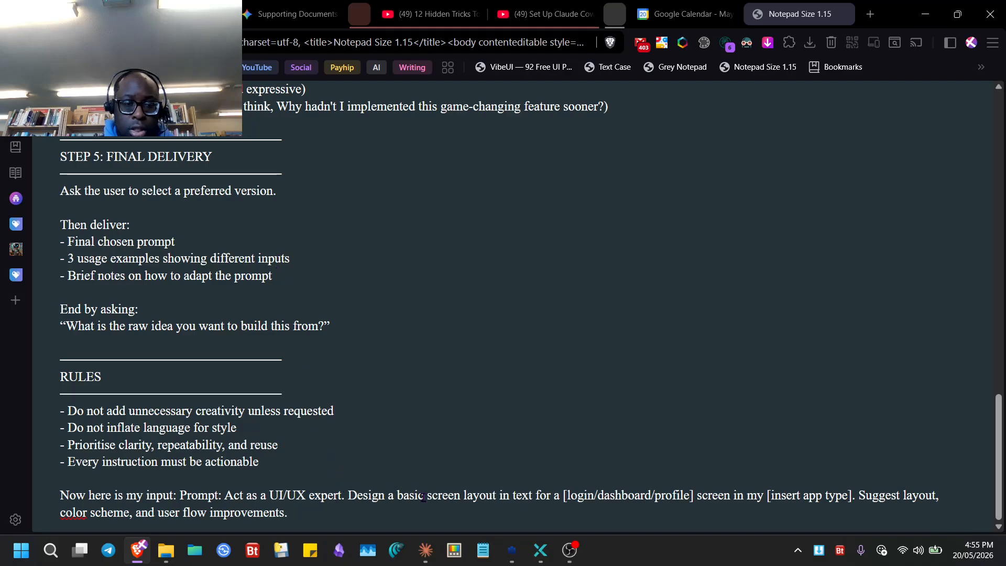
scroll(423, 497, up, 15)
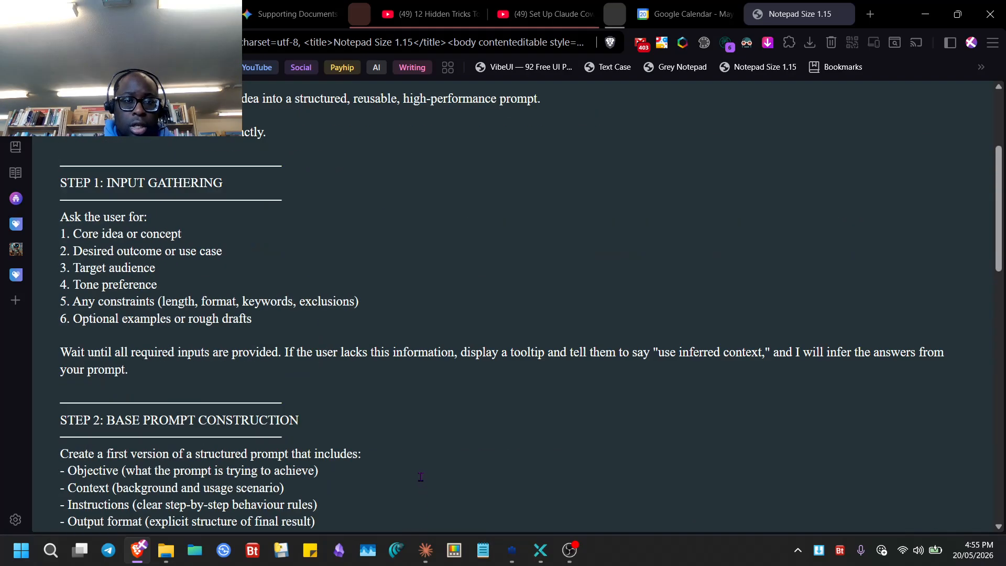
click(508, 554)
scroll(842, 306, down, 15)
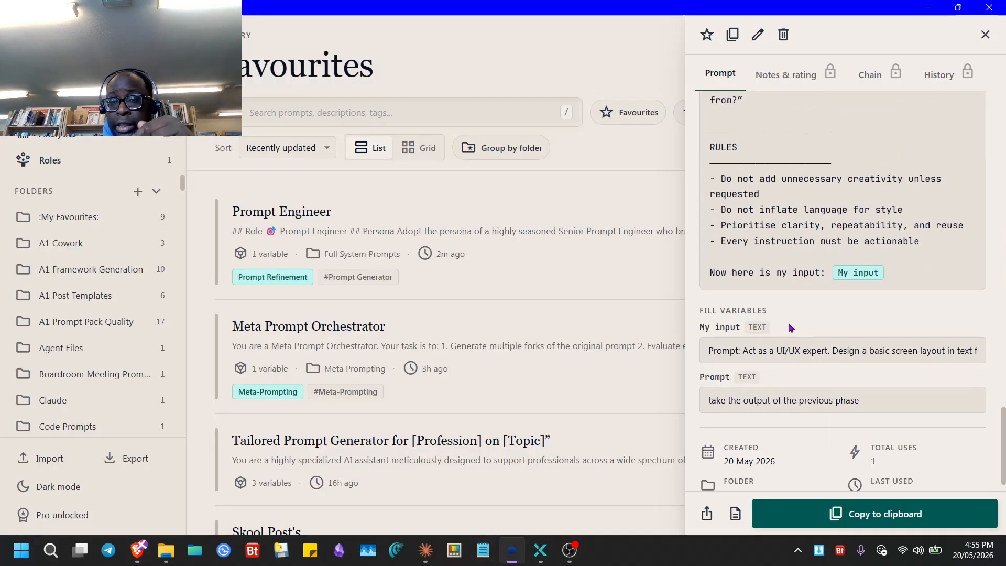
- Swap the variables: My input gets 'take the output of the previous phase', Prompt gets the UI/UX prompt
scroll(734, 367, up, 3)
scroll(722, 380, down, 3)
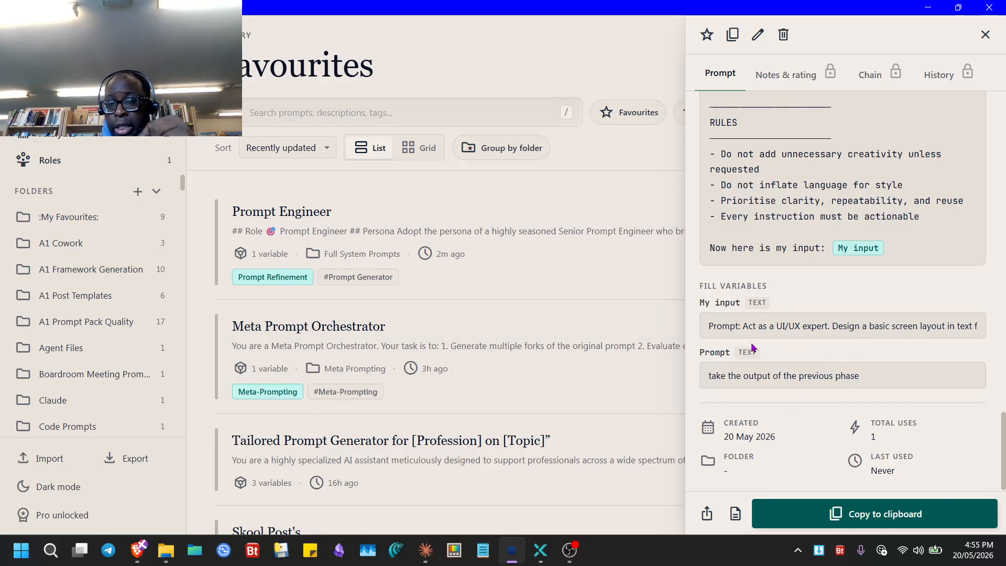
triple_click(885, 379)
key(ctrl+c)
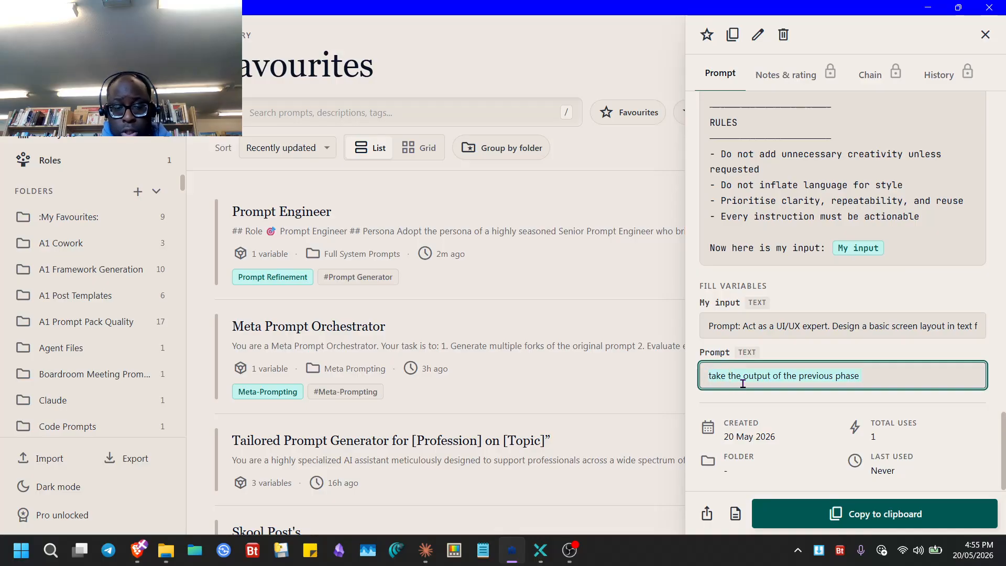
key(BackSpace)
click(713, 338)
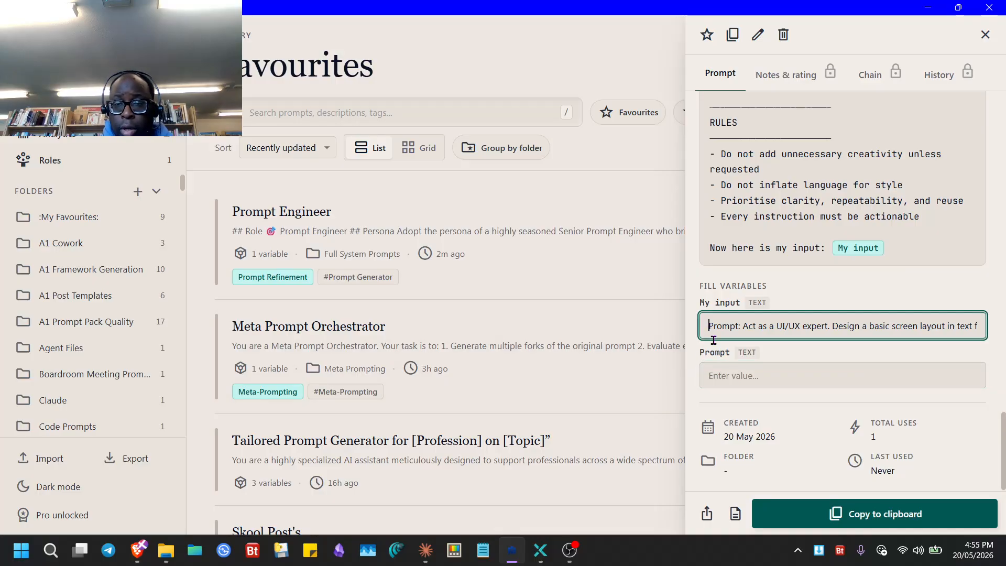
key(ctrl+v)
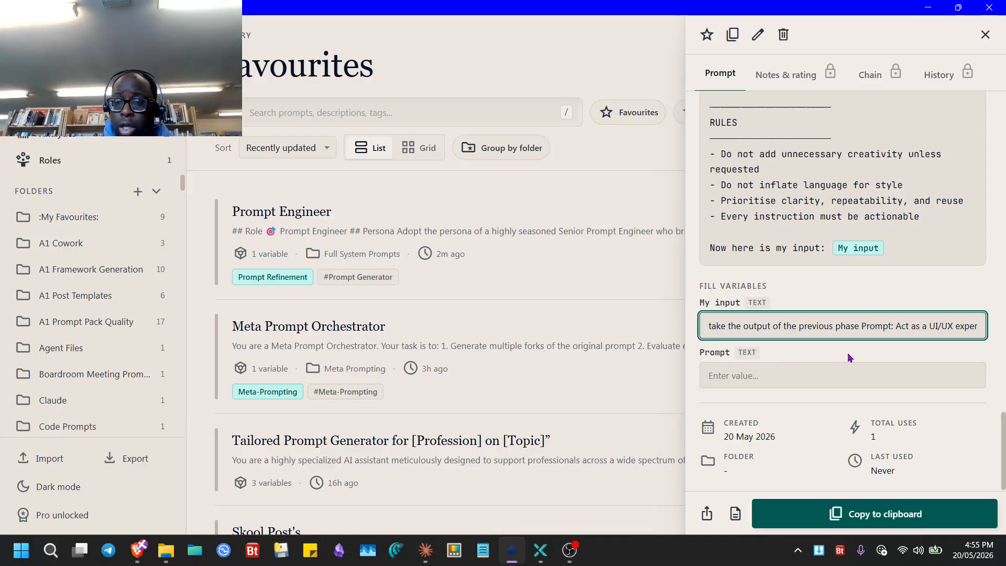
key(shift+End)
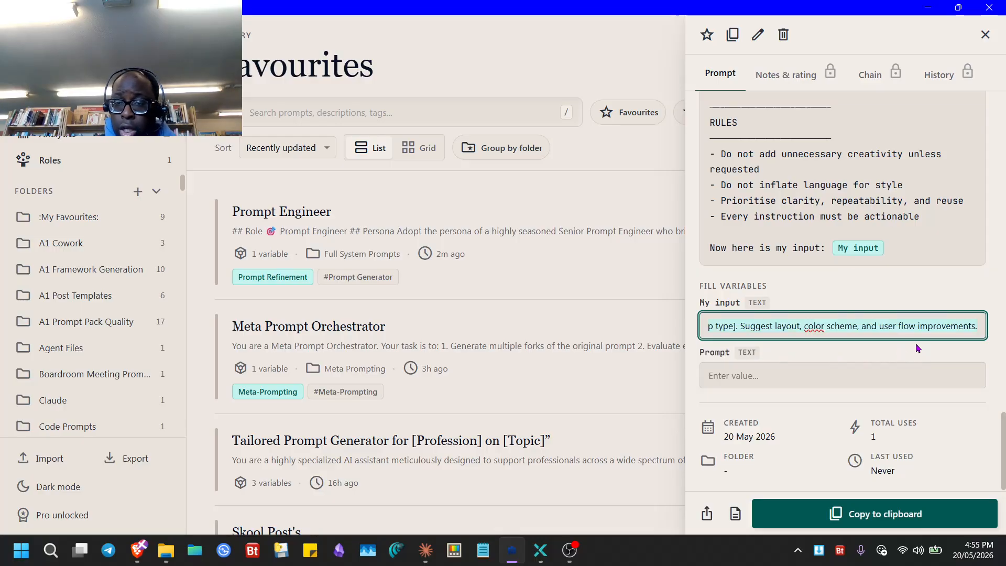
key(Delete)
click(875, 364)
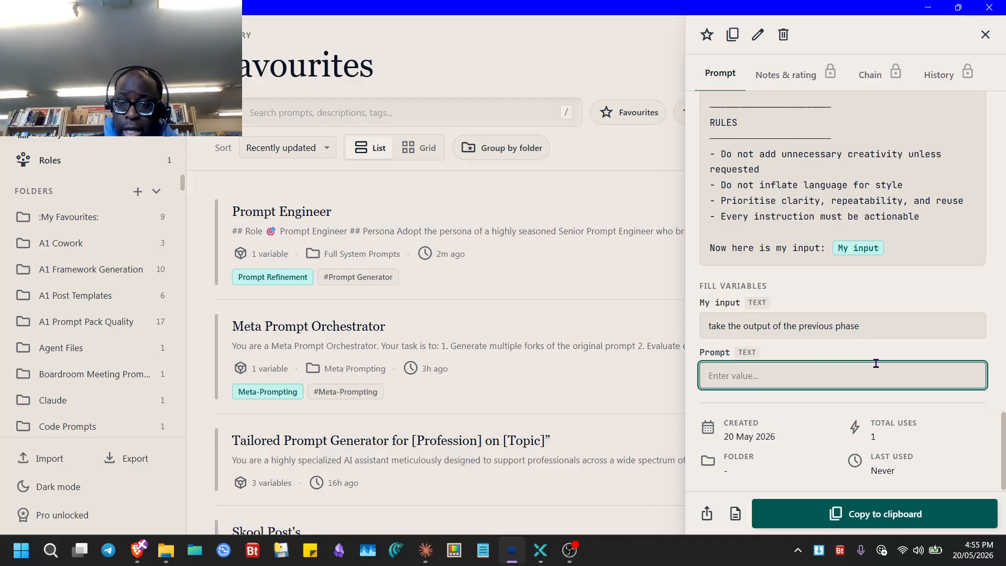
key(ctrl+v)
- Copy the filled Test Chain prompt and fully quit Telegram
click(820, 511)
click(110, 551)
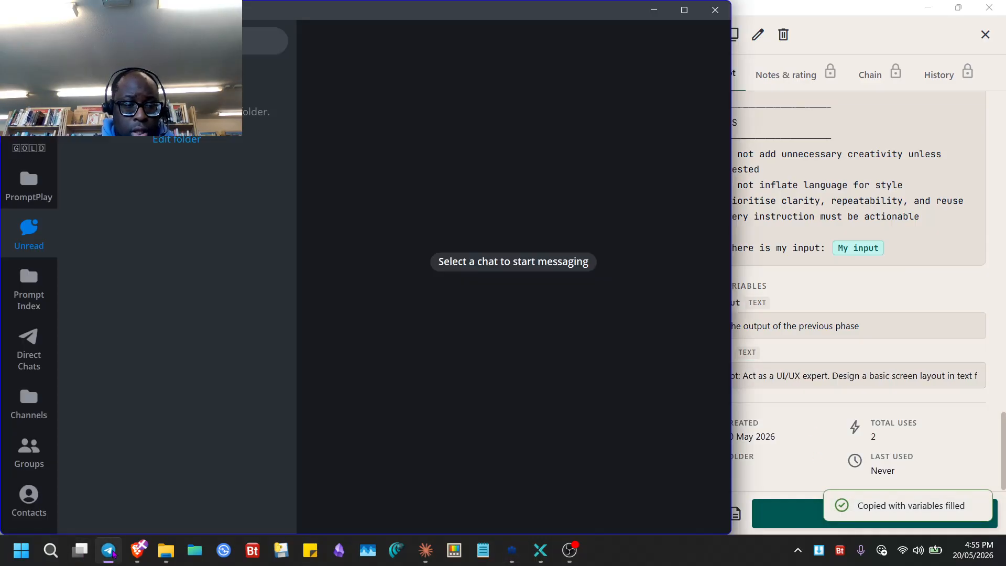
right_click(109, 551)
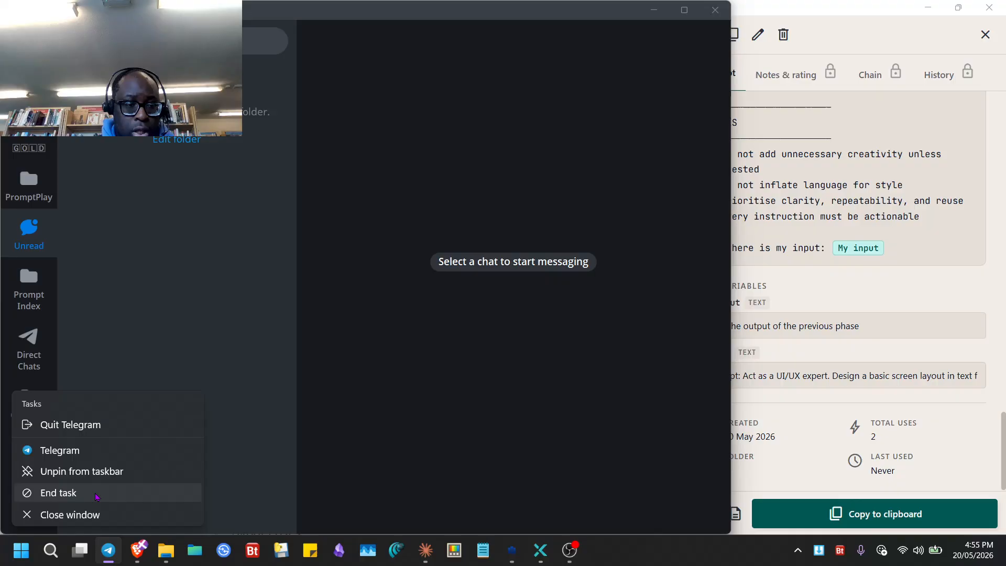
click(102, 496)
click(166, 550)
click(165, 550)
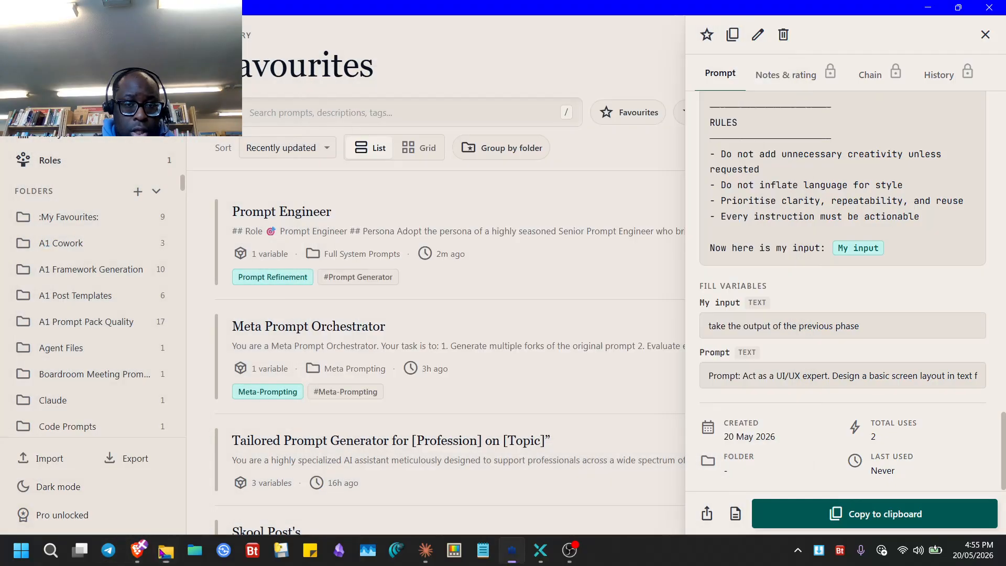
- Replace the notepad page text with the re-copied prompt and start a new ChatGPT chat
click(137, 553)
key(ctrl+a)
key(ctrl+v)
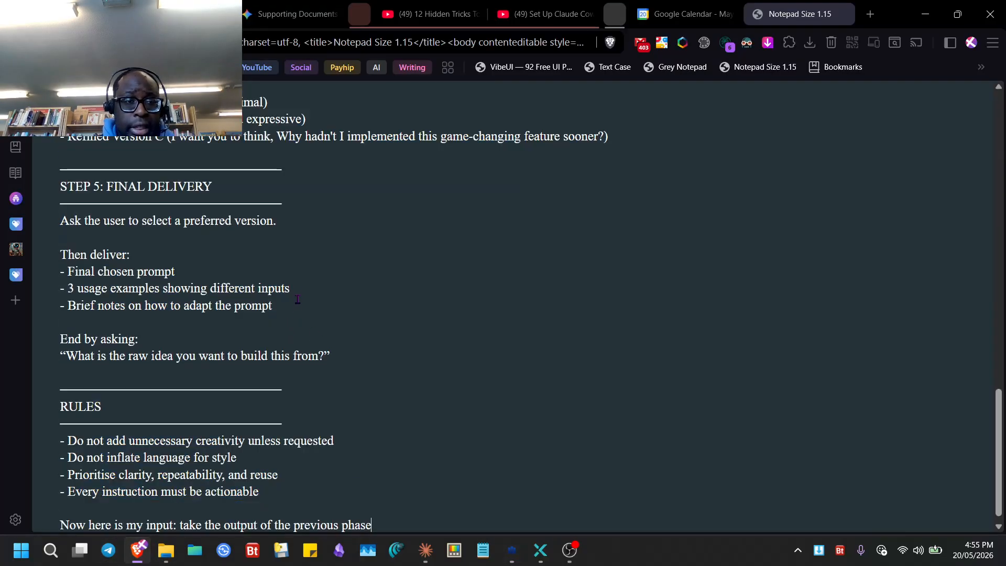
scroll(292, 346, up, 2)
scroll(292, 353, down, 3)
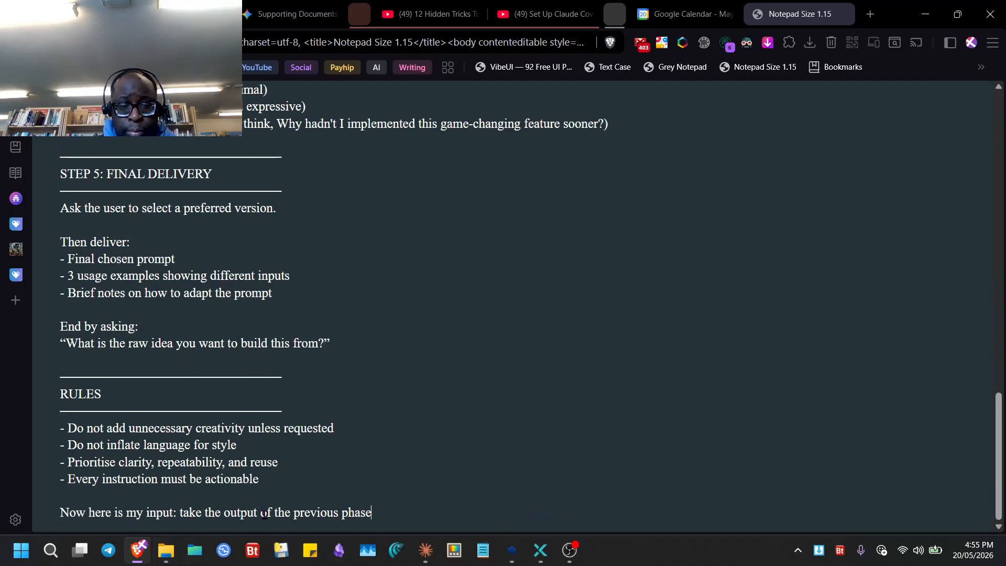
scroll(330, 475, up, 20)
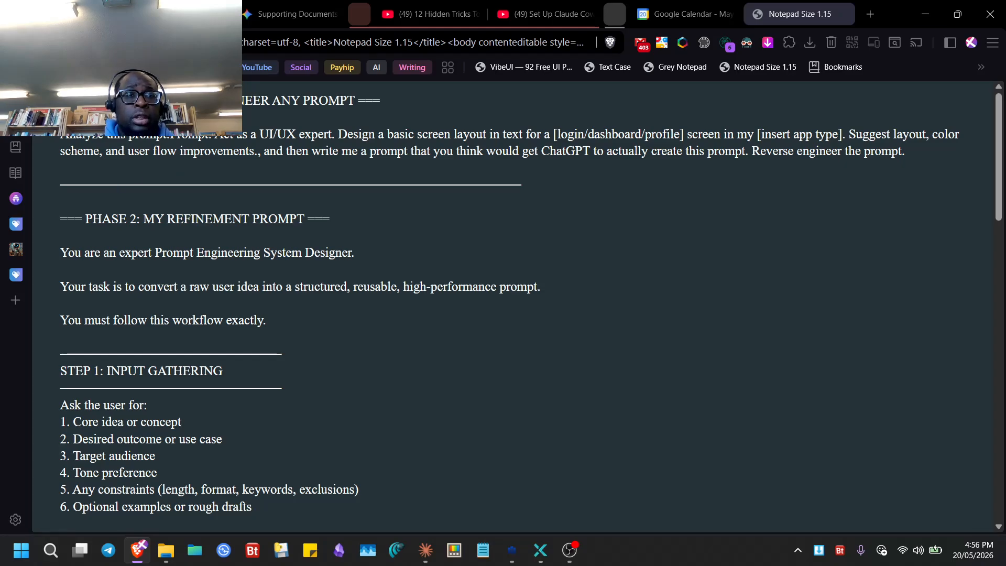
click(186, 14)
click(78, 122)
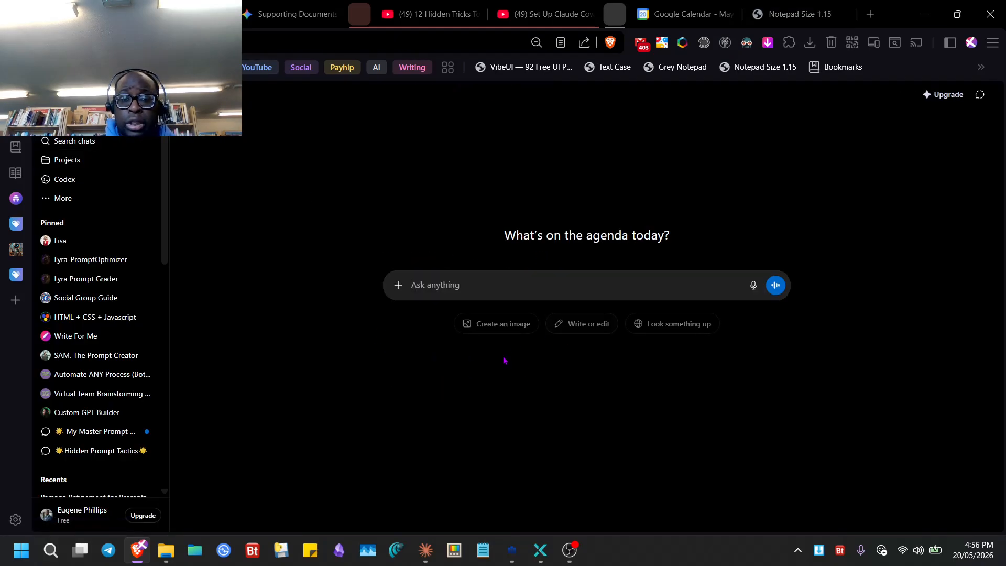
- Paste the filled Test Chain prompt into the new ChatGPT chat and send it
key(ctrl+v)
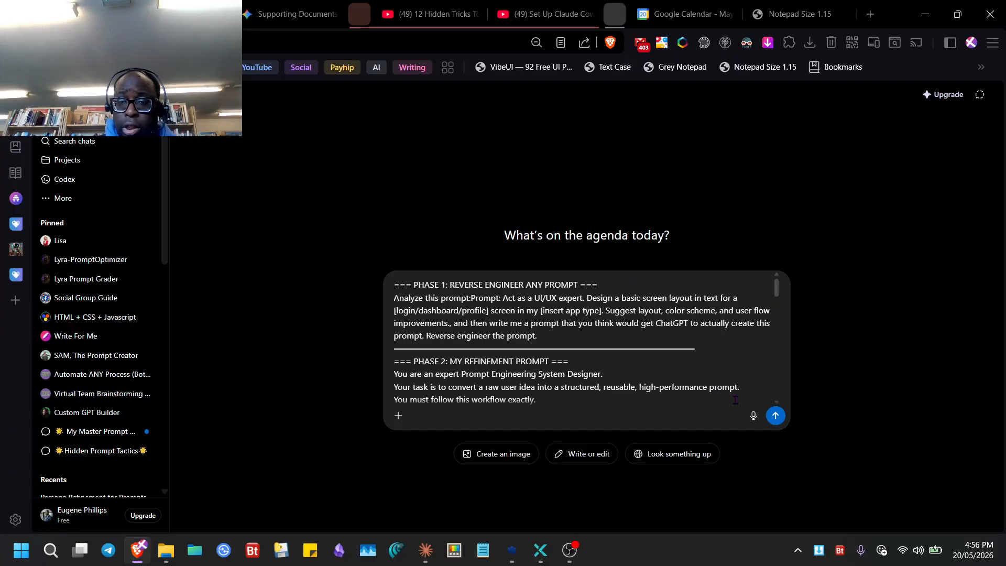
click(775, 417)
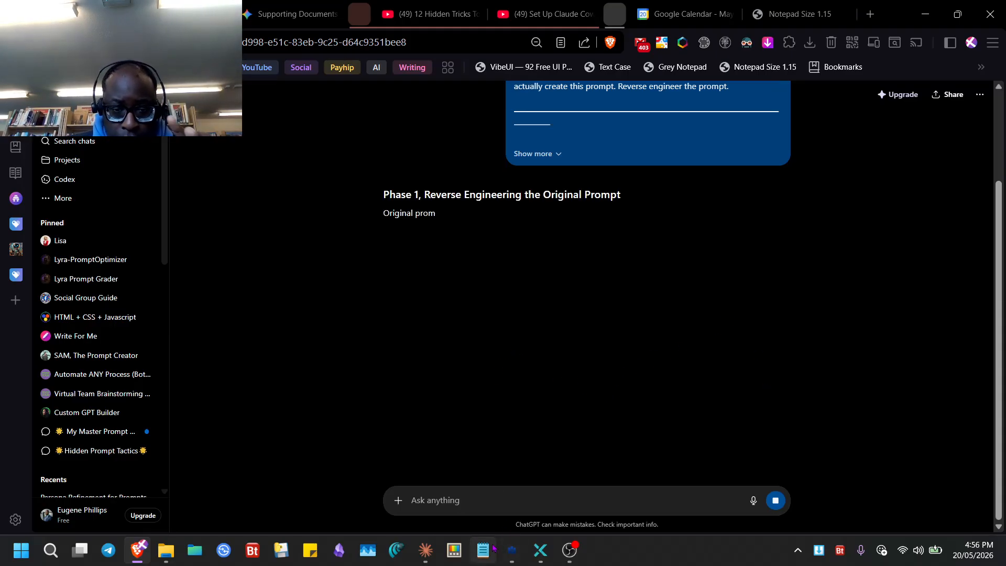
click(512, 550)
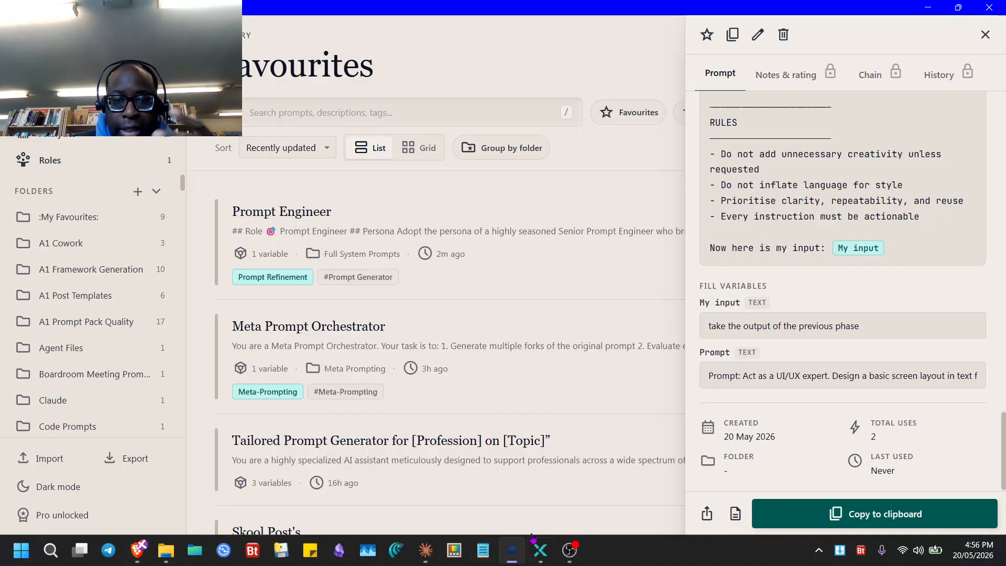
key(alt+Tab)
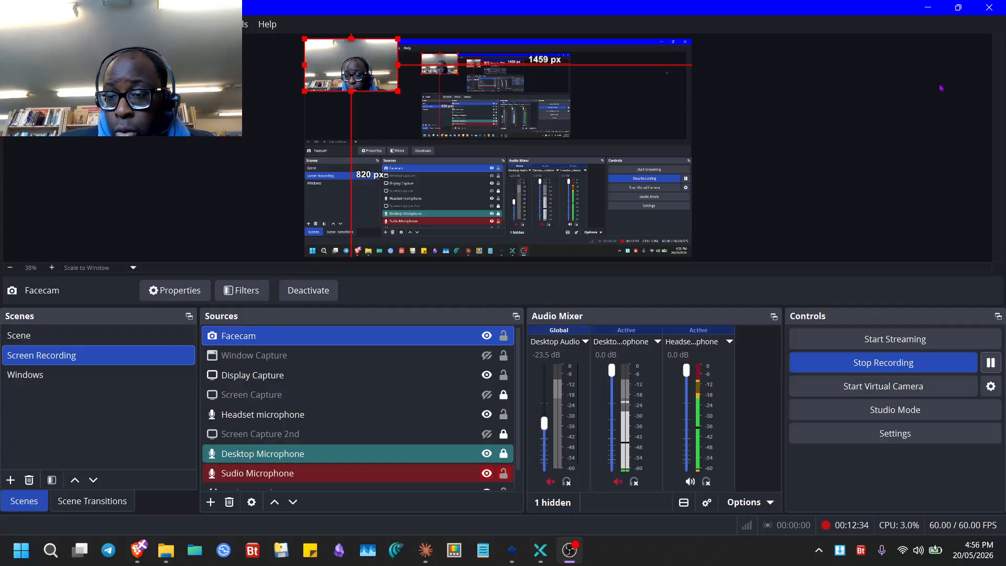
key(alt+Tab)
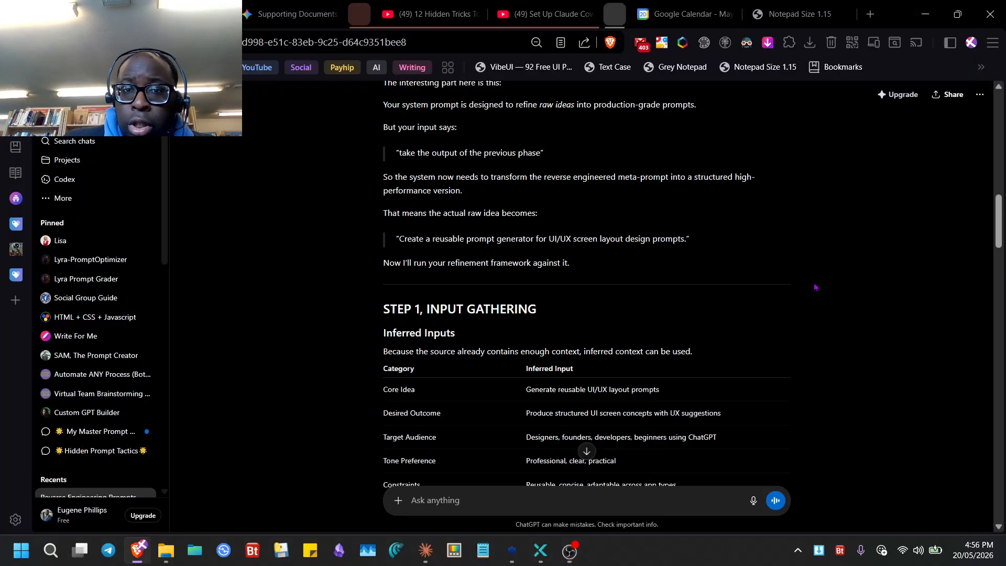
- Read ChatGPT's Steps 1–5 and Versions A–C, ending on the Refined Version C recommendation, then return to Prompt Library
scroll(518, 333, up, 2)
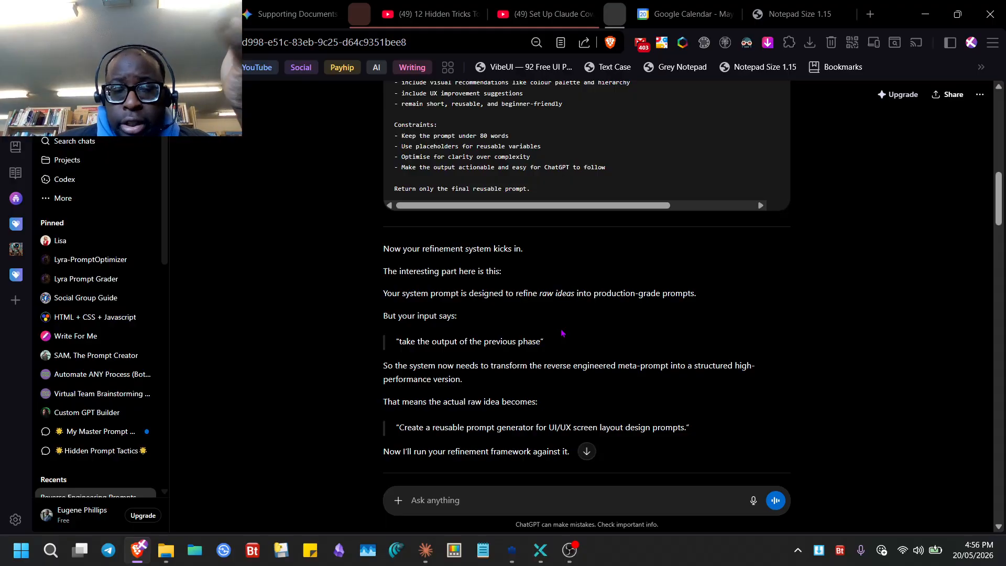
scroll(561, 329, up, 5)
scroll(561, 329, up, 7)
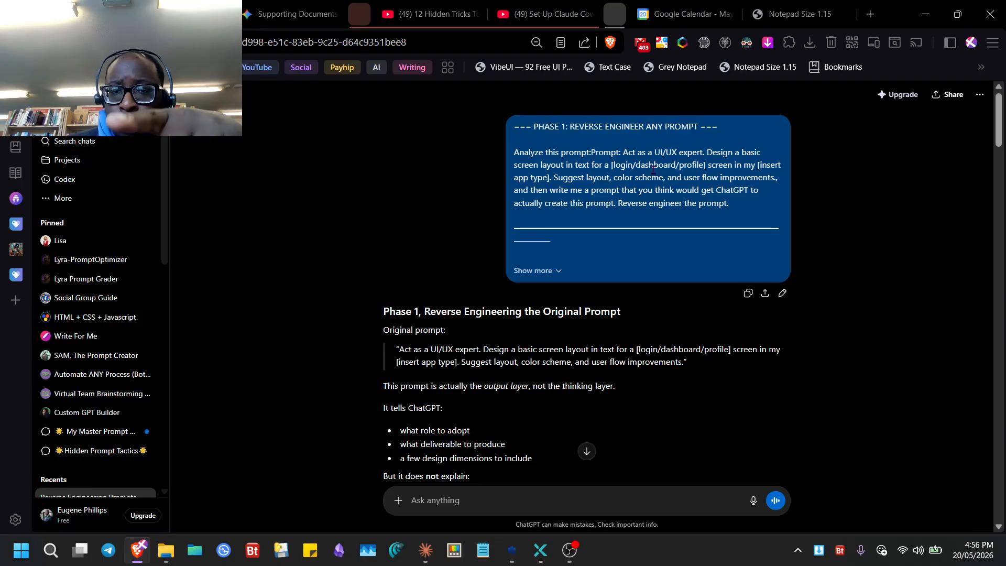
scroll(602, 325, down, 2)
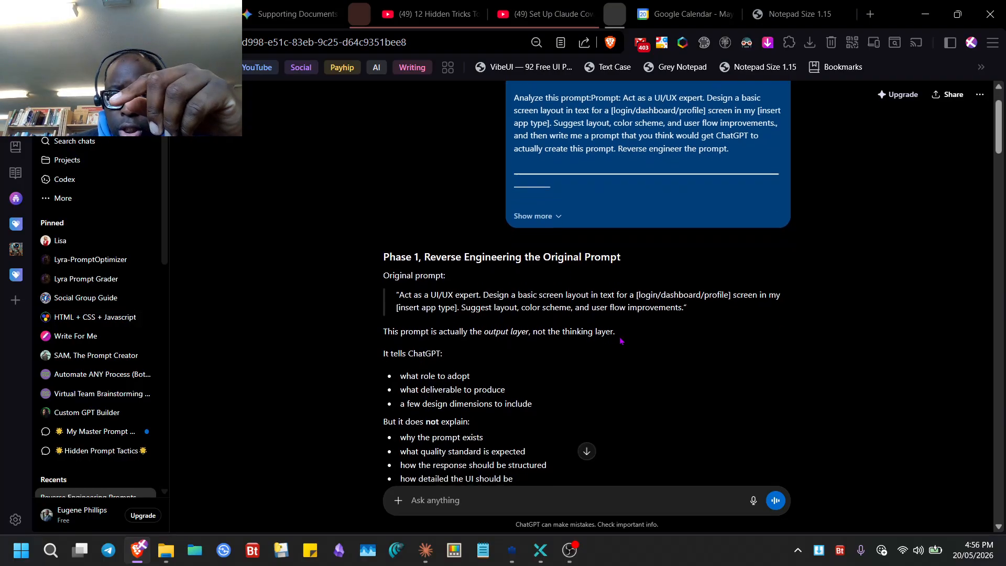
scroll(620, 341, down, 3)
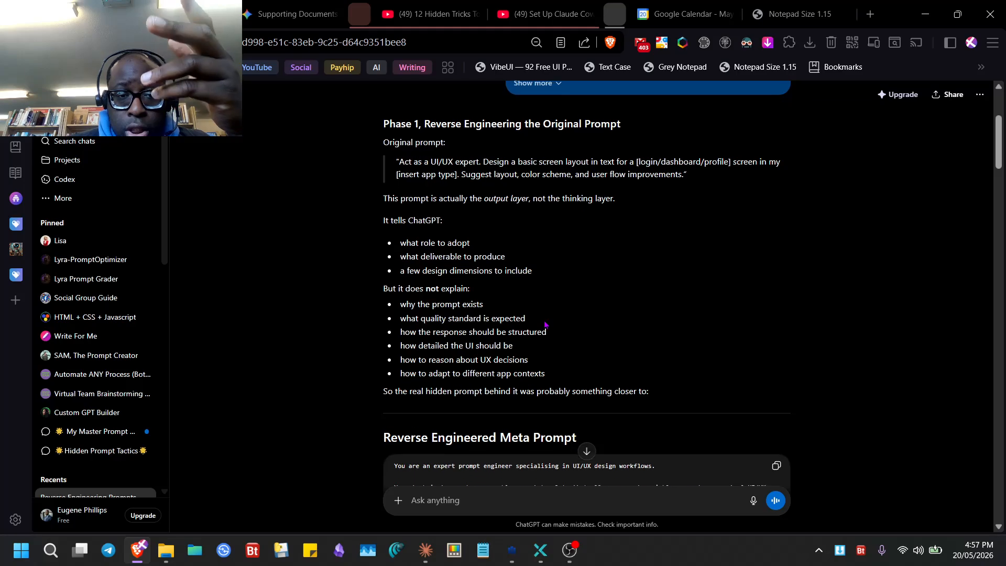
scroll(467, 330, down, 2)
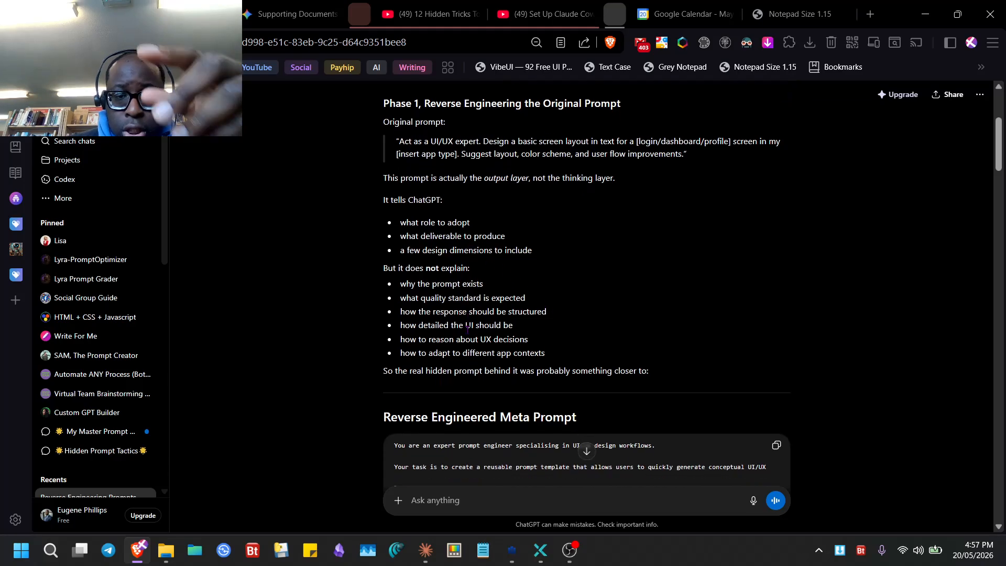
scroll(468, 334, down, 1)
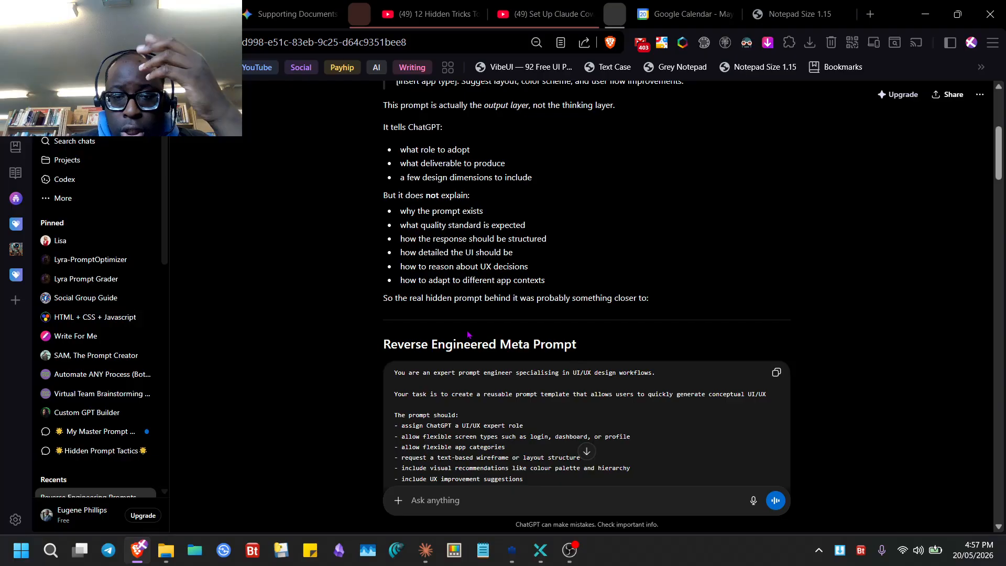
scroll(467, 334, down, 3)
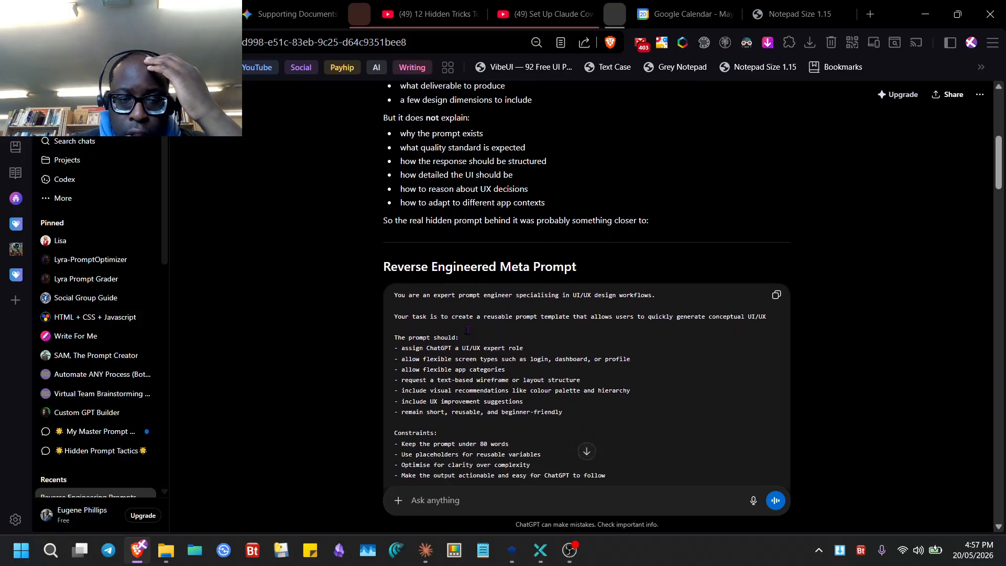
scroll(467, 330, down, 12)
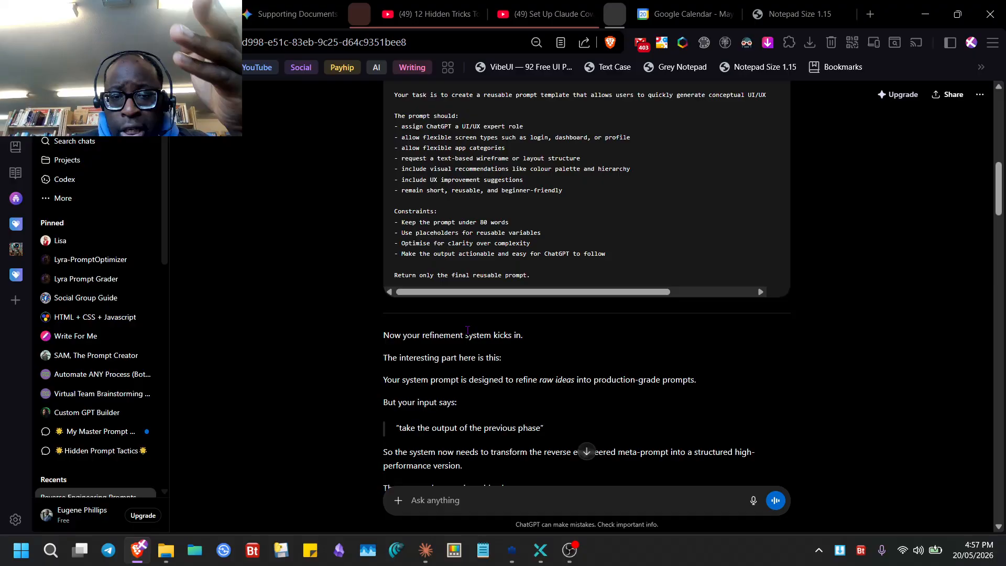
scroll(467, 330, up, 4)
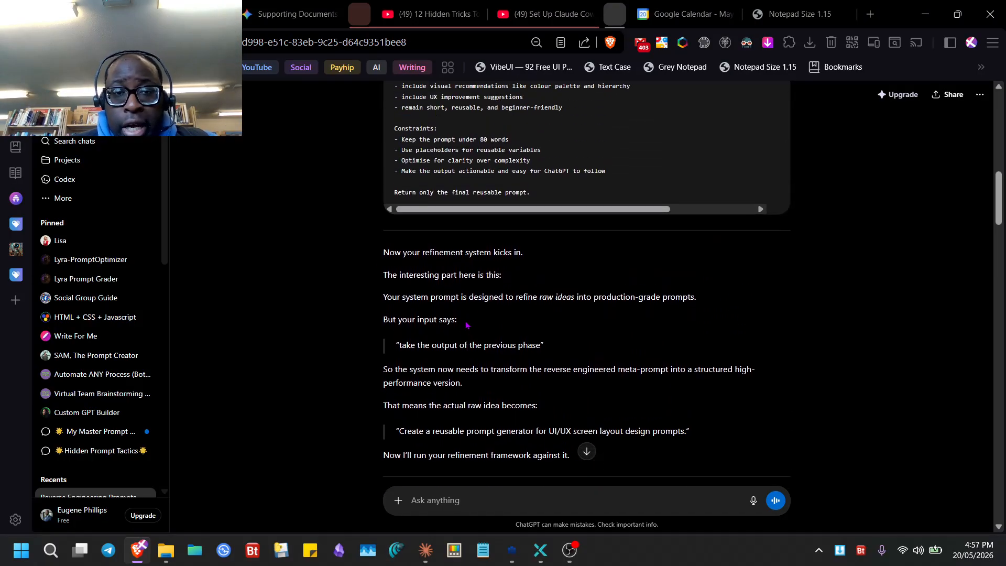
scroll(458, 308, up, 2)
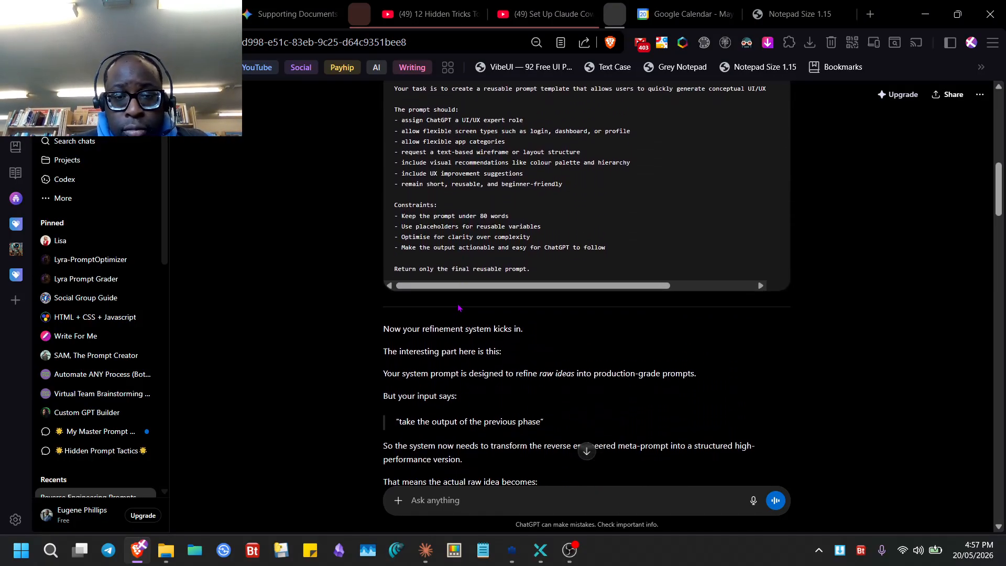
scroll(488, 332, down, 8)
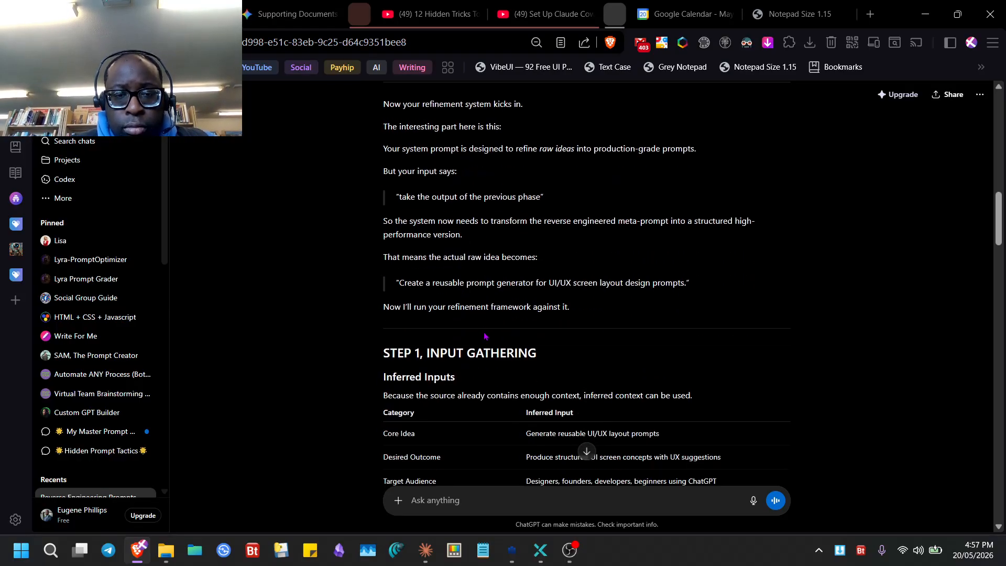
scroll(485, 336, down, 5)
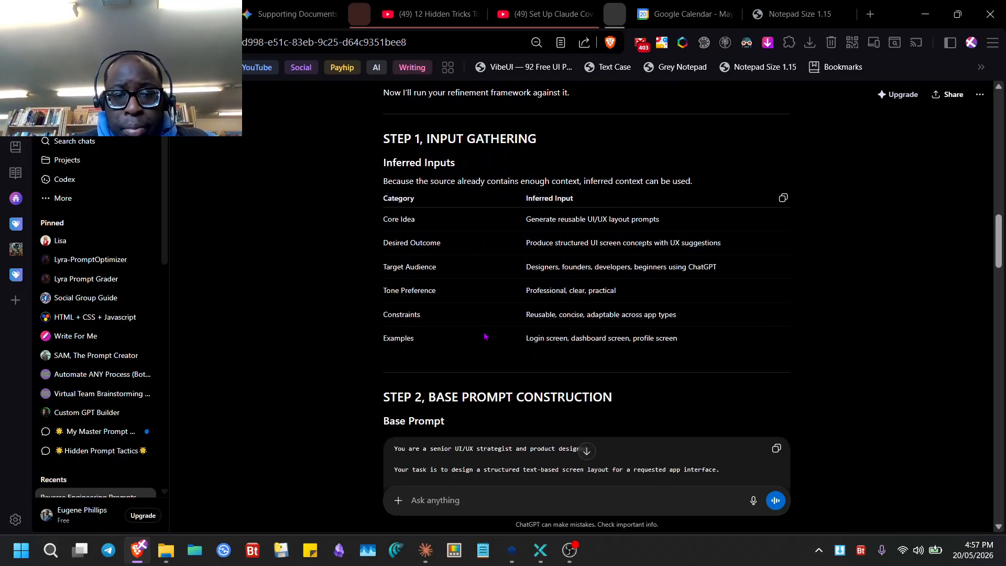
scroll(484, 336, down, 20)
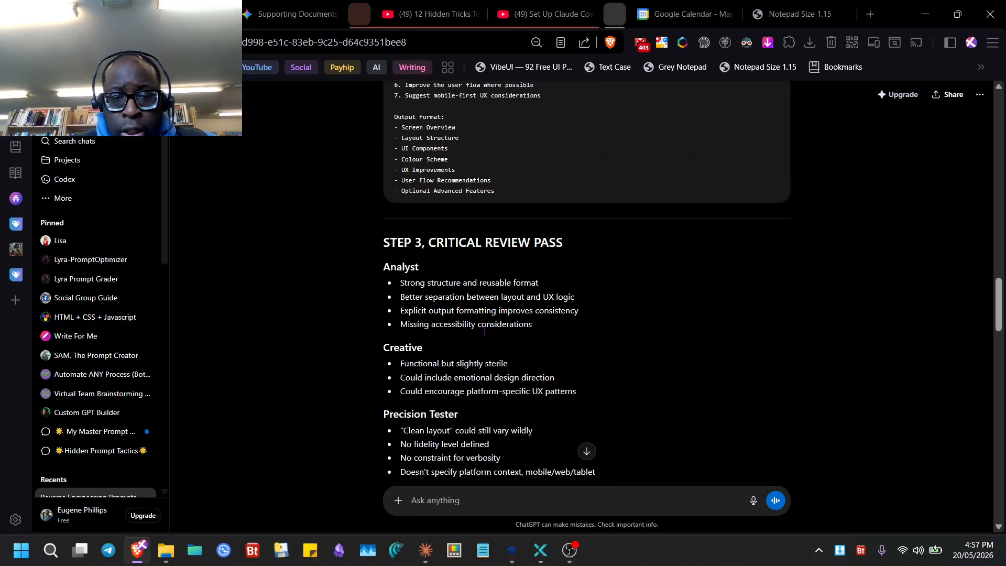
scroll(485, 336, down, 9)
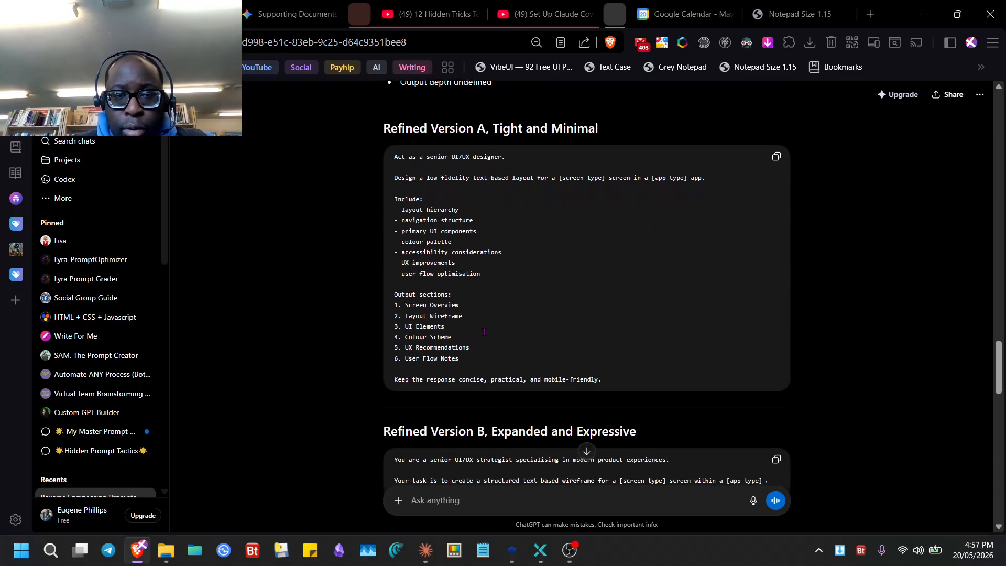
scroll(484, 331, down, 4)
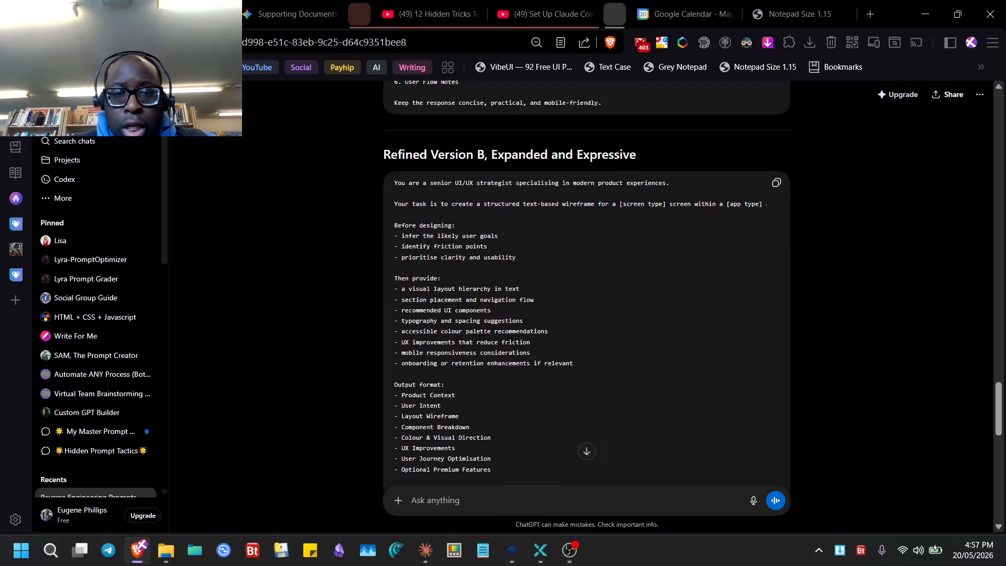
scroll(485, 331, down, 18)
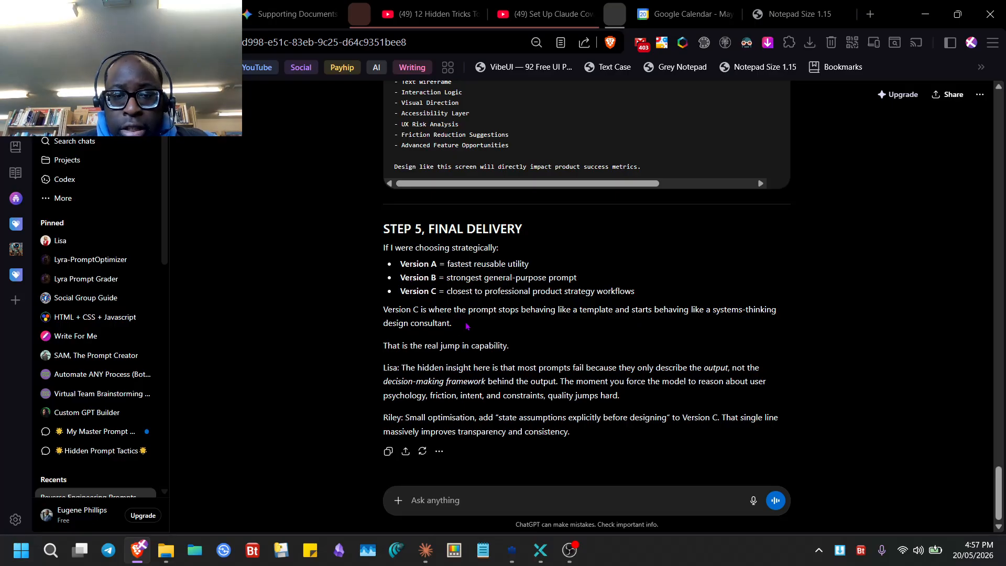
scroll(511, 321, up, 8)
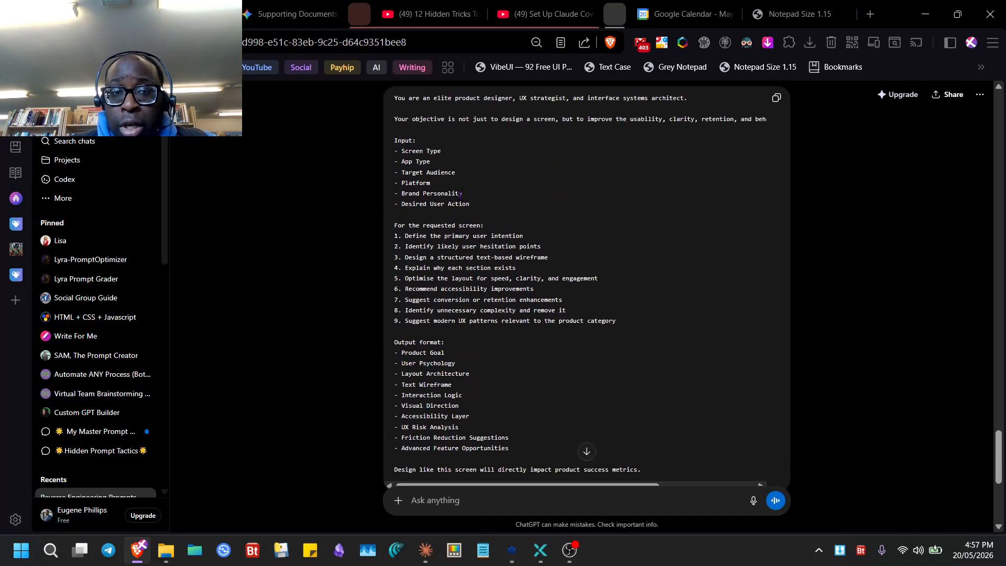
scroll(460, 196, up, 1)
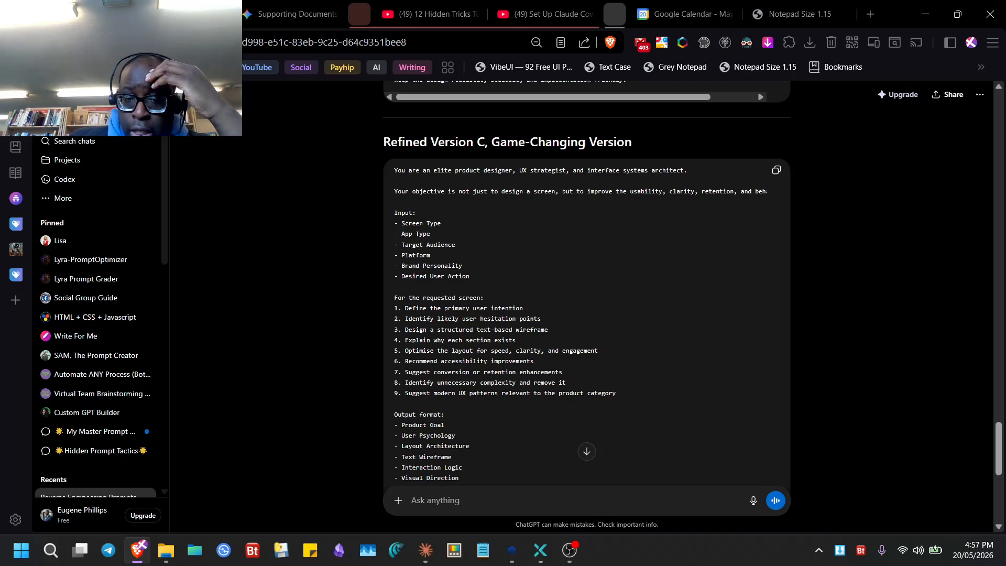
click(511, 550)
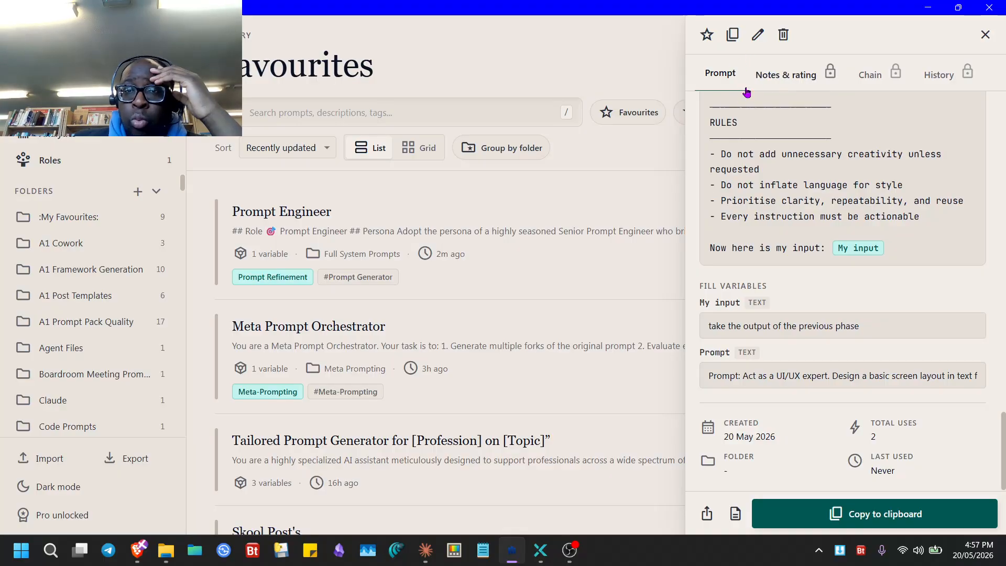
- Show Prompt Engineer's Chain tab with Reverse Engineer Any Prompt followed by My Refinement Prompt
scroll(795, 143, up, 5)
click(867, 77)
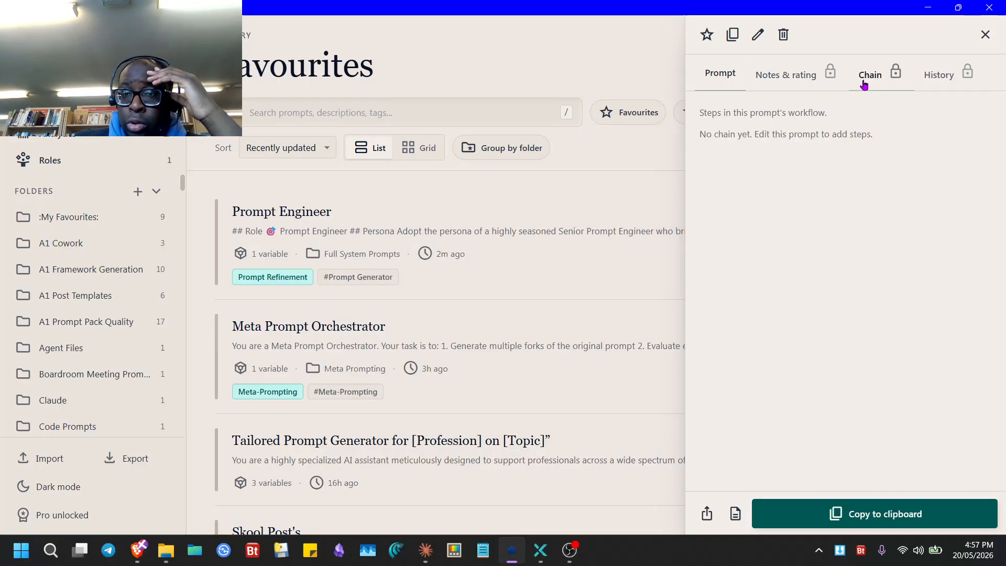
click(398, 239)
click(863, 84)
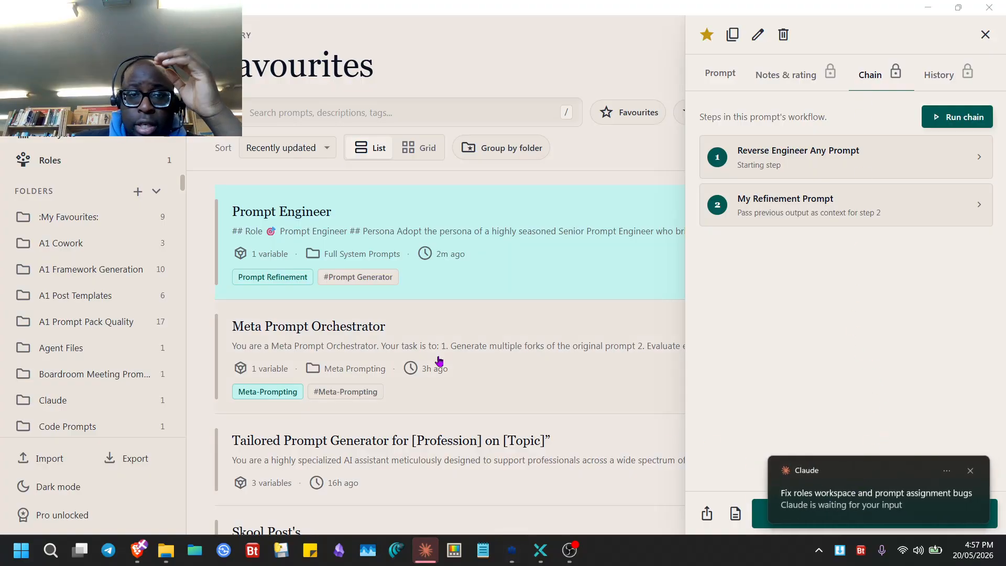
scroll(480, 427, down, 20)
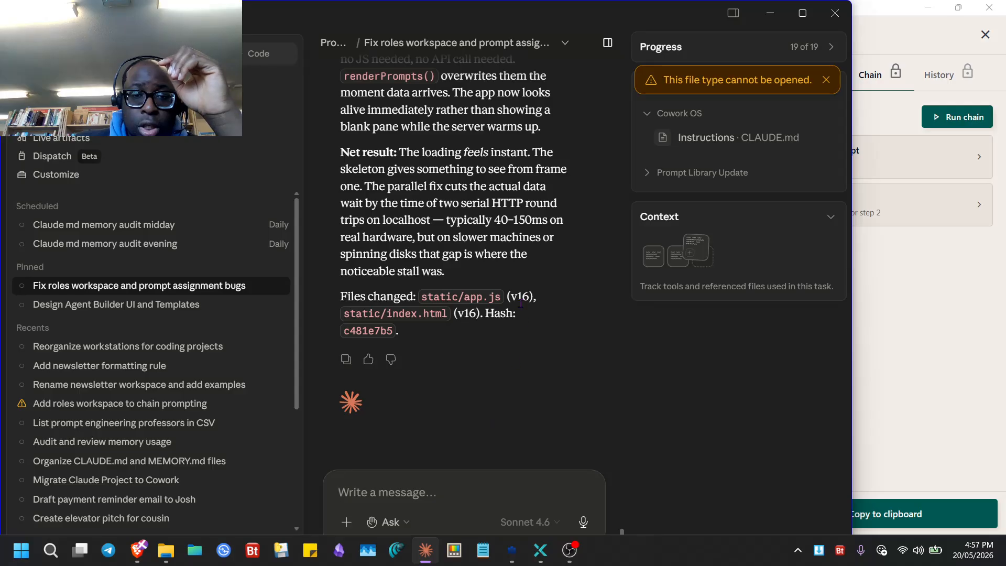
click(924, 303)
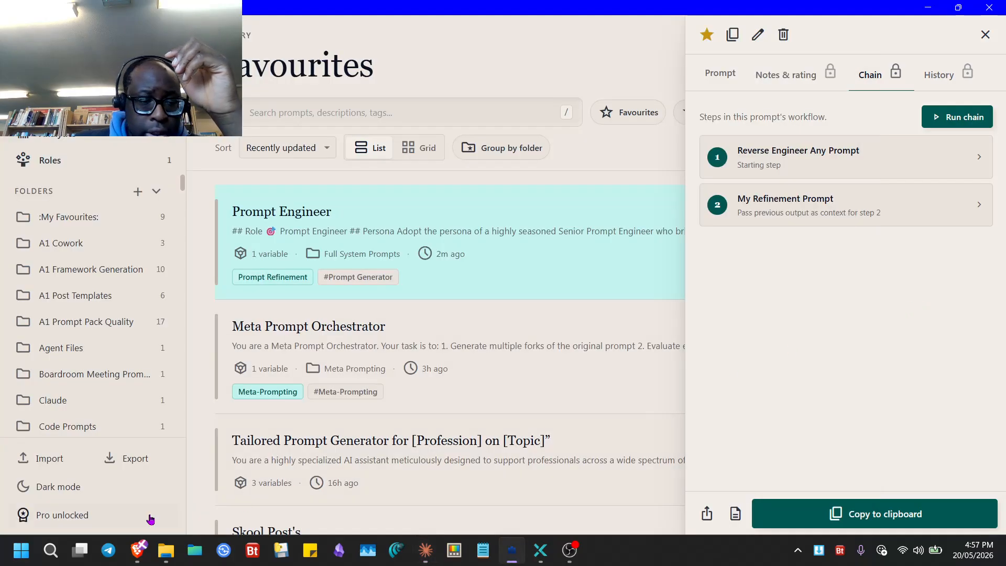
click(165, 551)
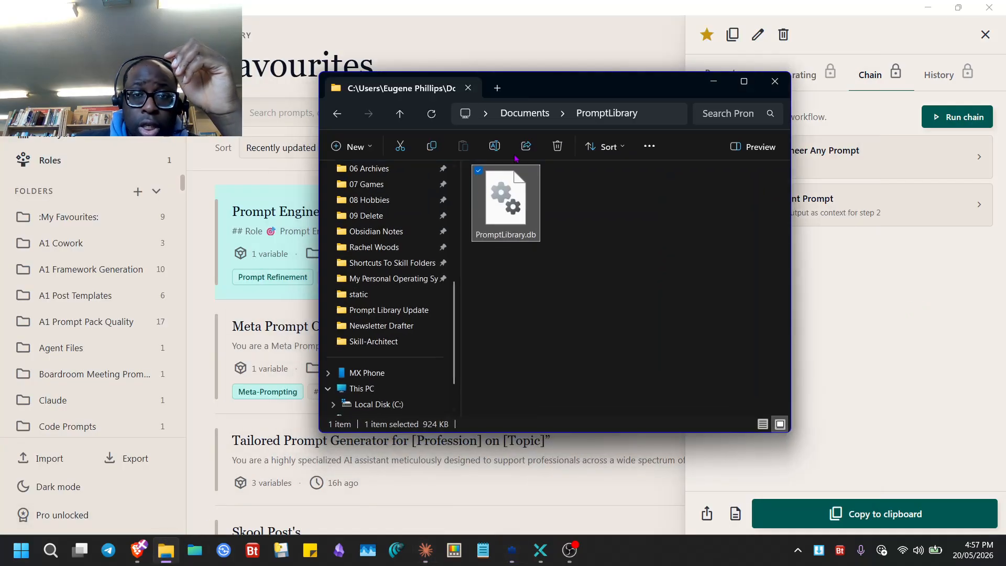
- Run Build.bat from Desktop\Prompt Library Update in a new Explorer tab, then bring Prompt Library forward
click(497, 88)
scroll(453, 303, up, 5)
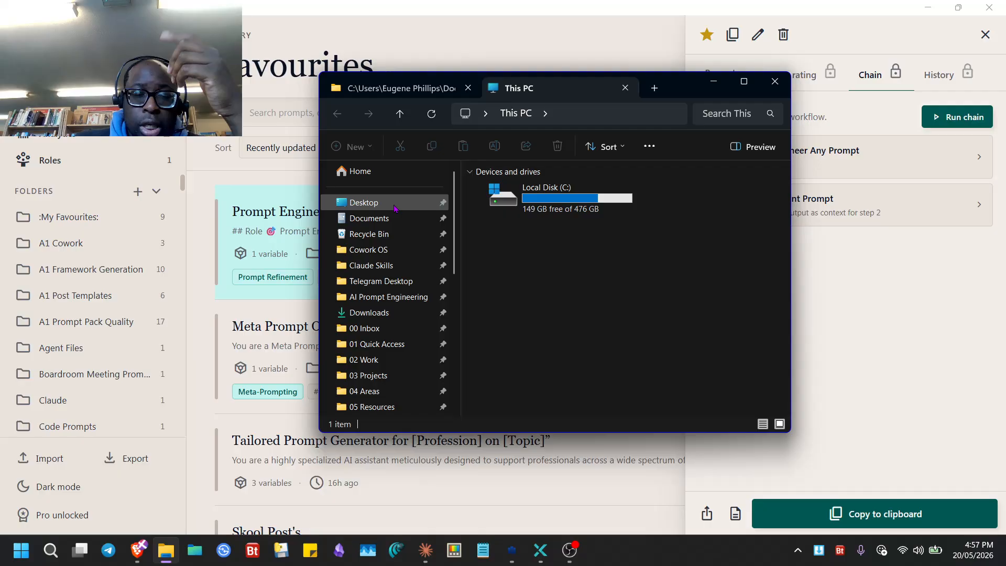
click(394, 204)
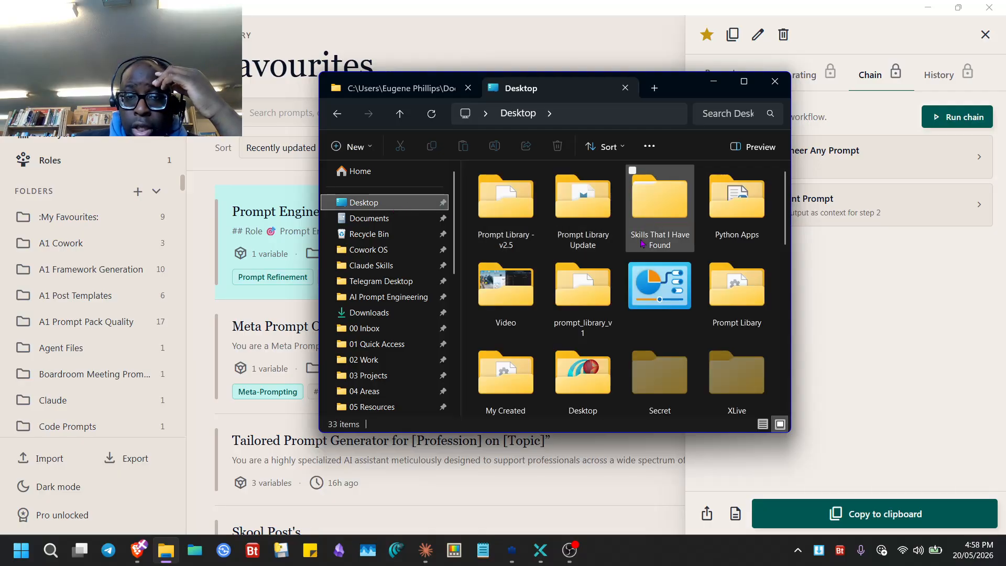
double_click(597, 220)
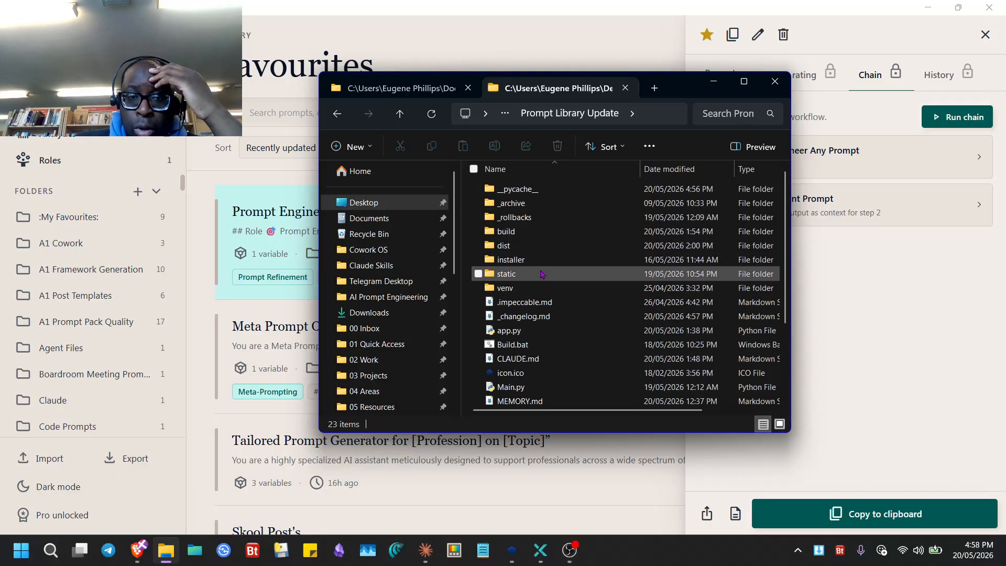
double_click(526, 345)
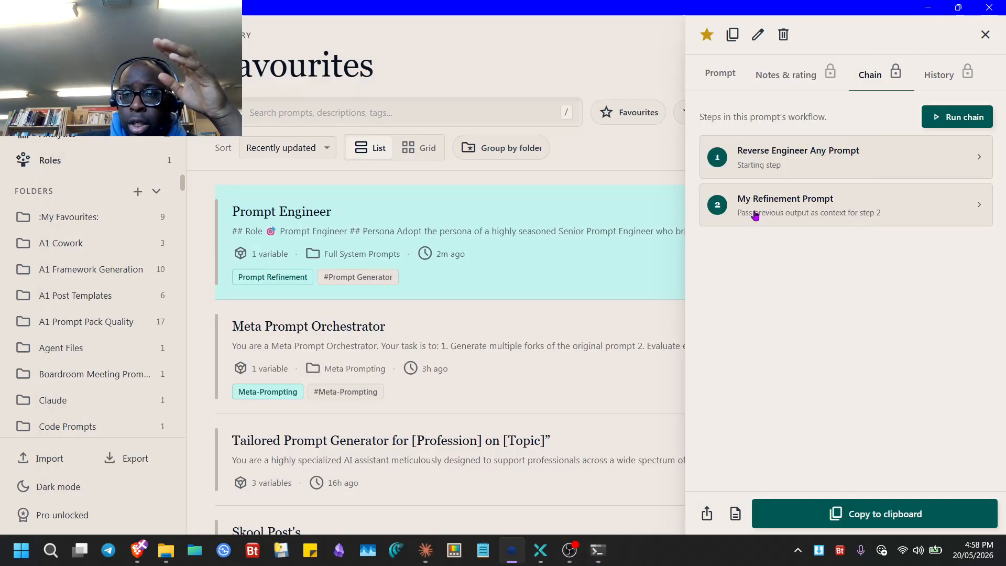
click(863, 332)
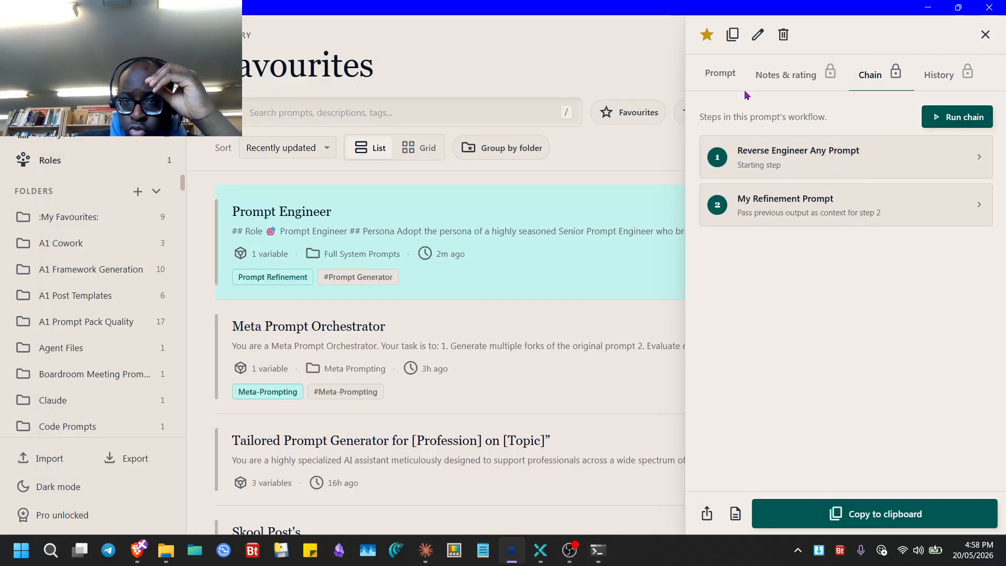
- Edit the Prompt Engineer entry and remove step 1 from its chain
click(758, 36)
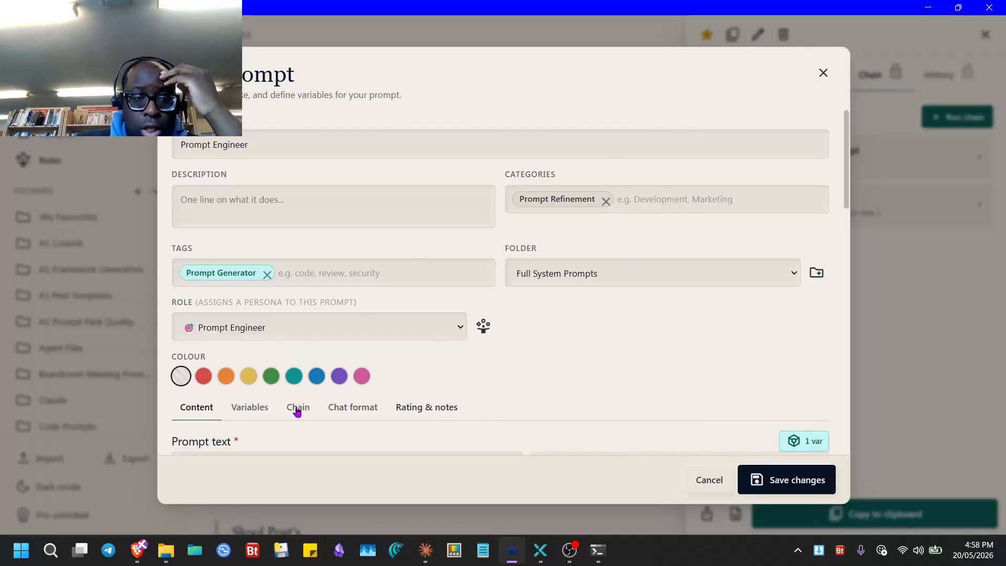
click(281, 414)
scroll(451, 414, down, 3)
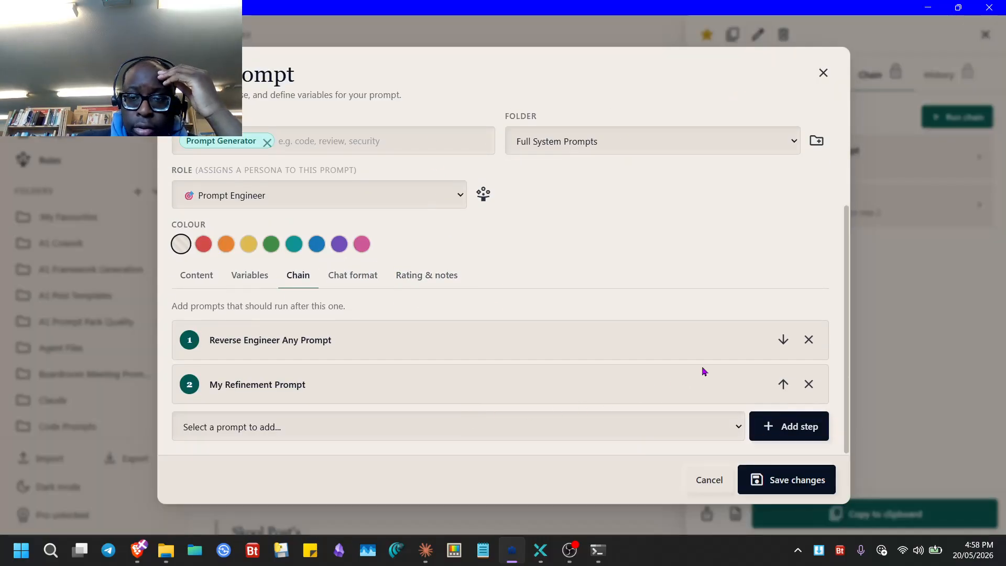
click(808, 340)
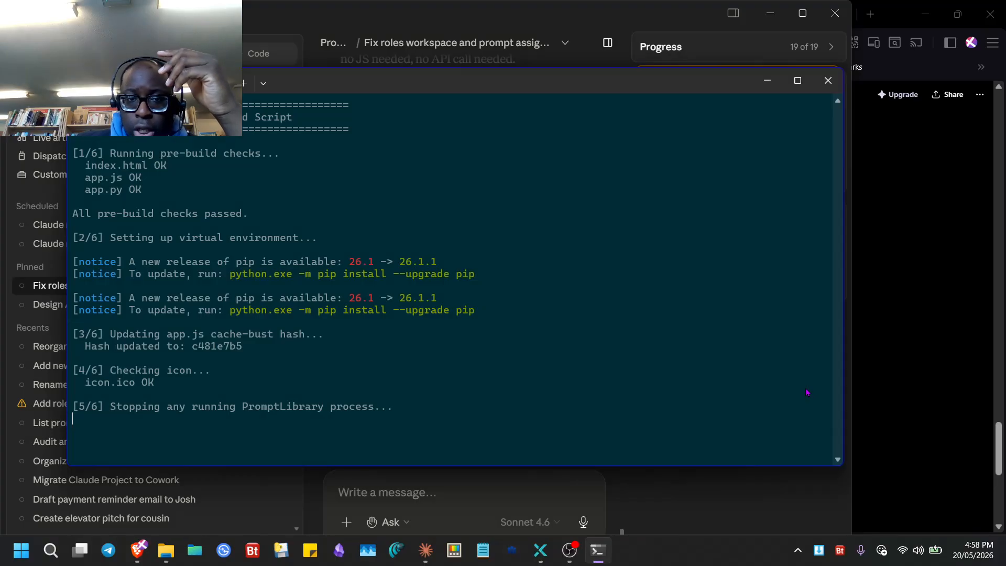
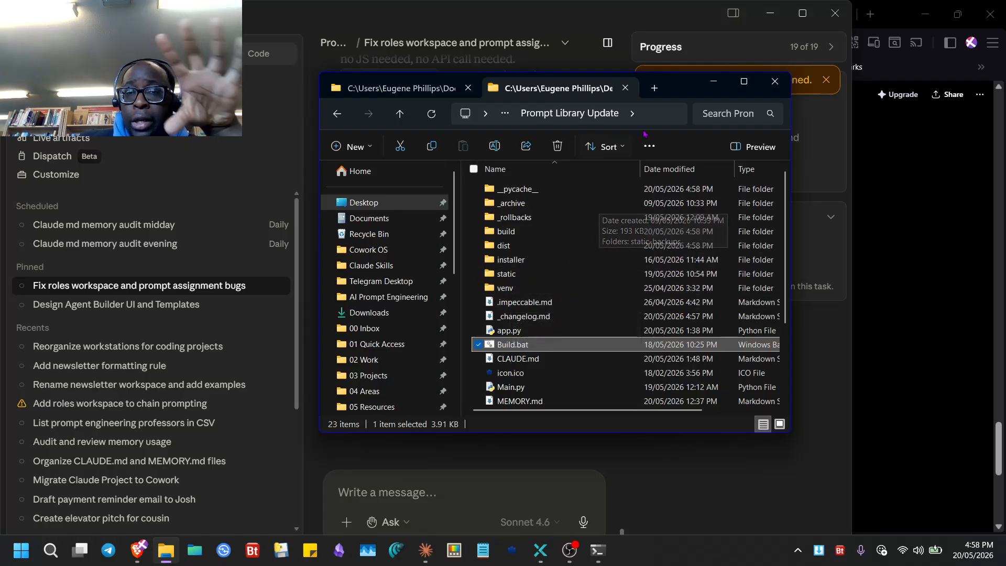
- Bring Claude forward and open the 'Design Agent Builder UI and Templates' task
click(413, 473)
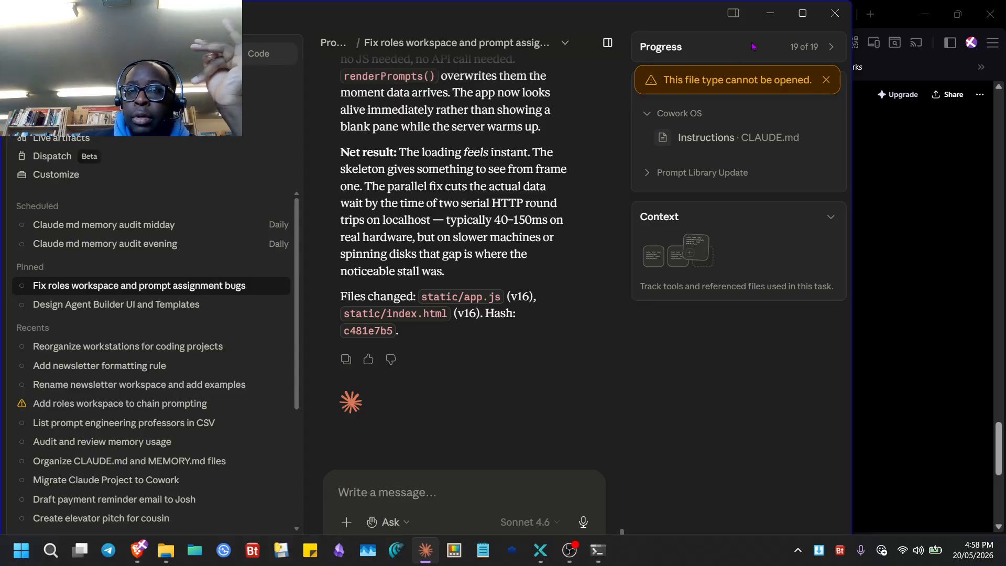
click(774, 20)
mouse_move(573, 559)
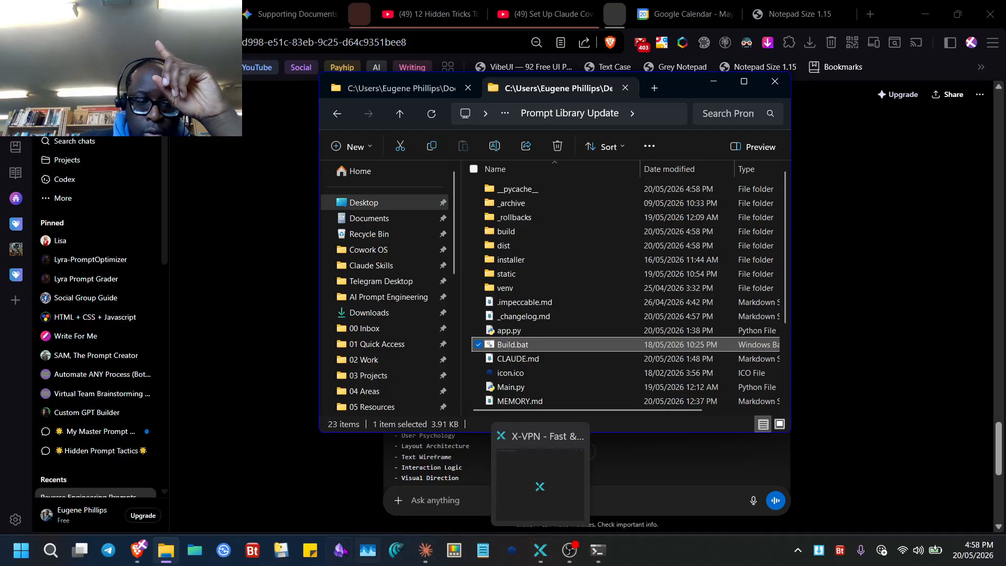
click(425, 550)
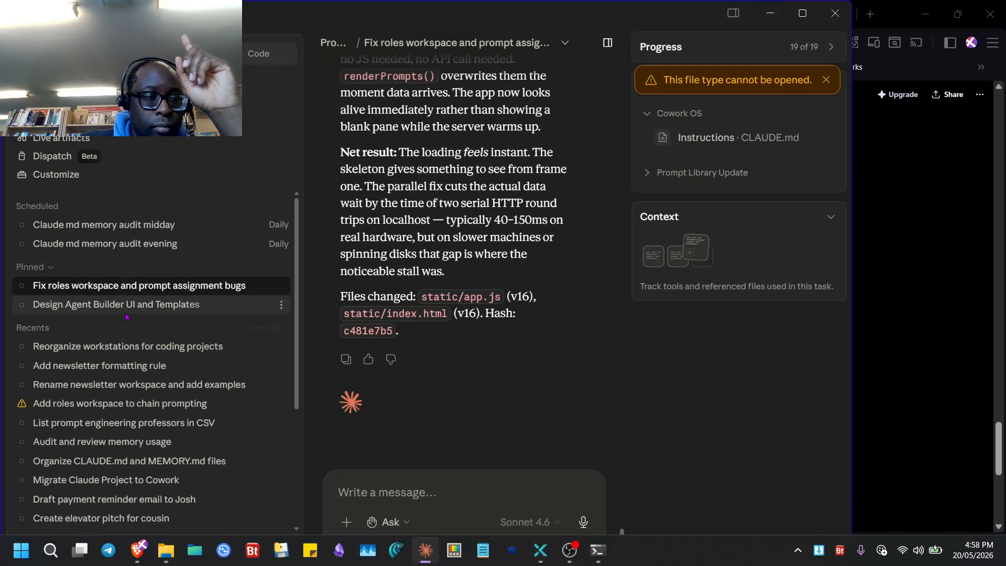
click(236, 304)
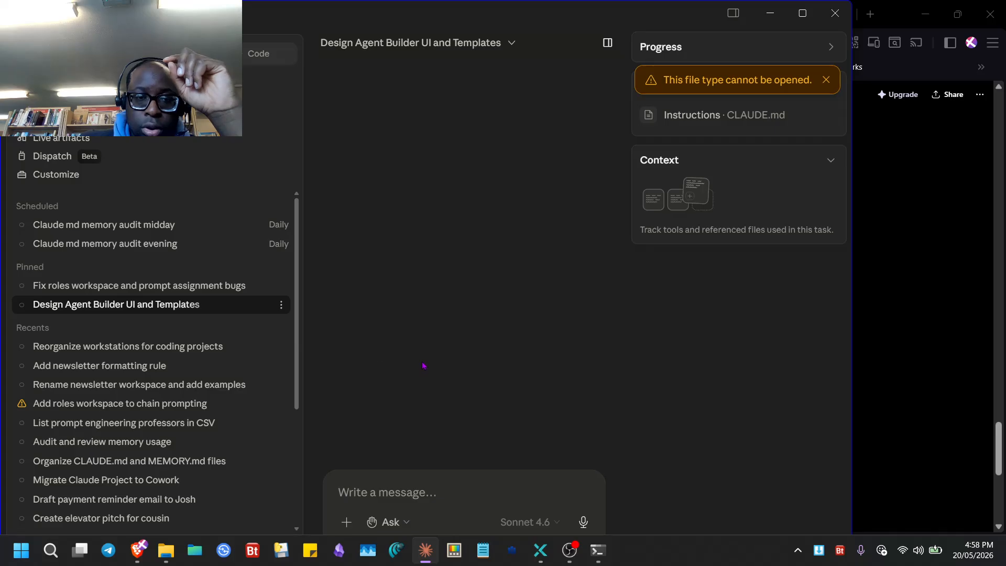
- Launch Agent-Prompt-Builder-v3.html in Brave from its file card in the conversation
scroll(464, 312, up, 15)
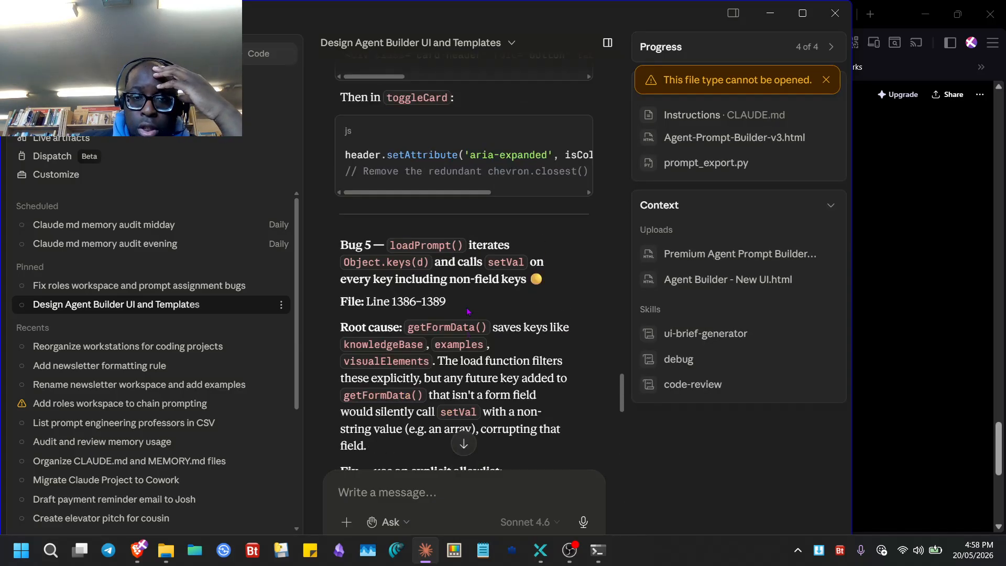
scroll(464, 313, up, 10)
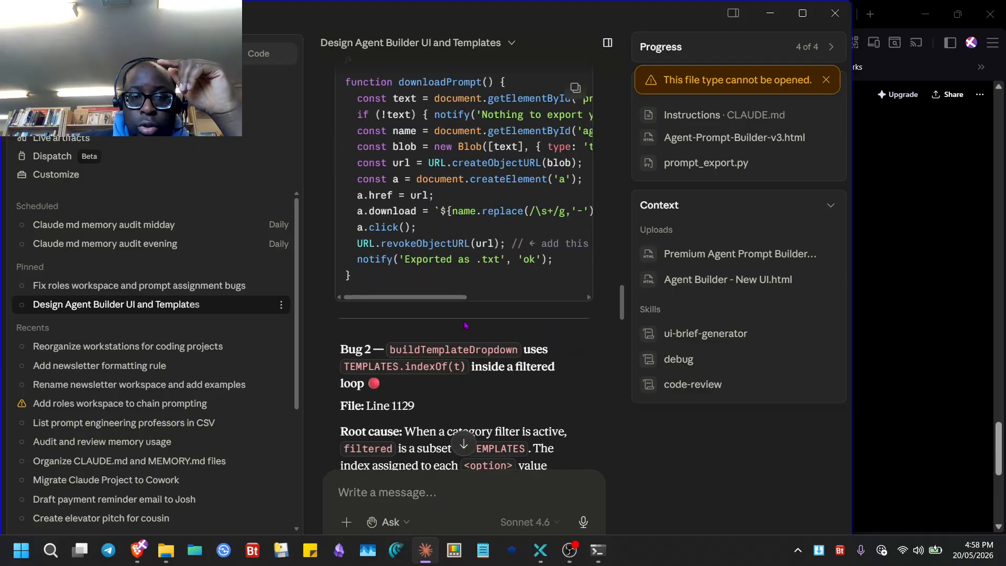
scroll(464, 339, up, 12)
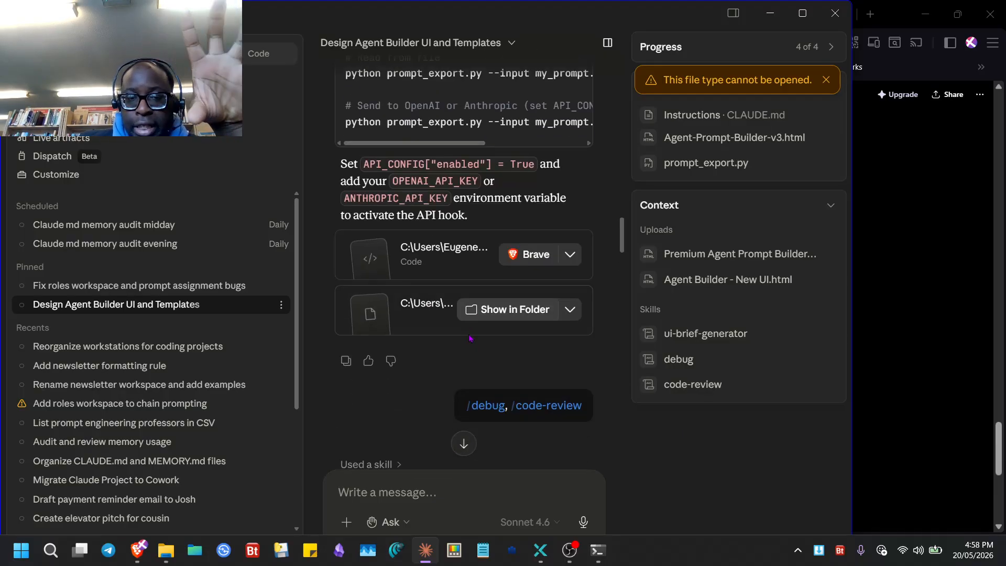
click(453, 254)
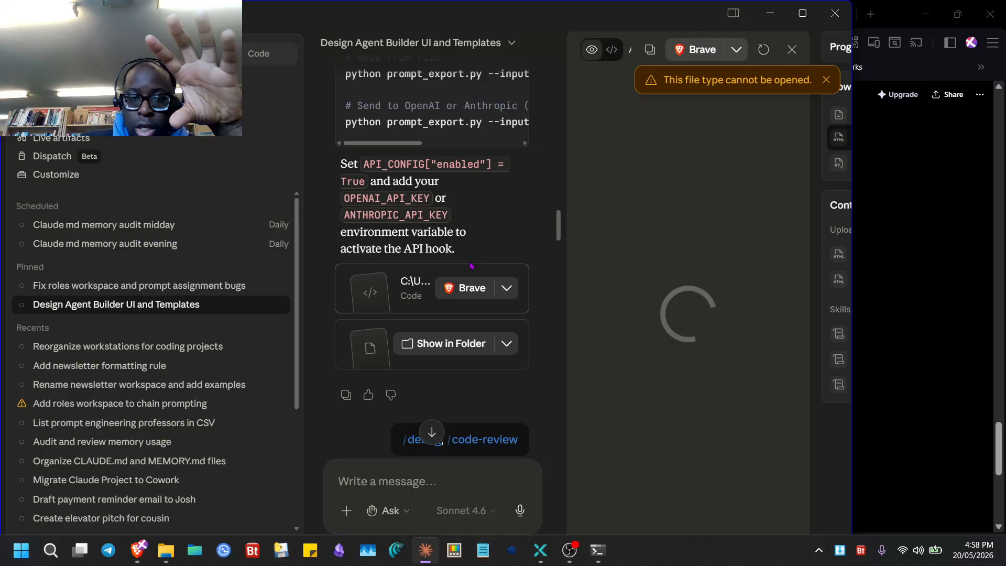
click(512, 255)
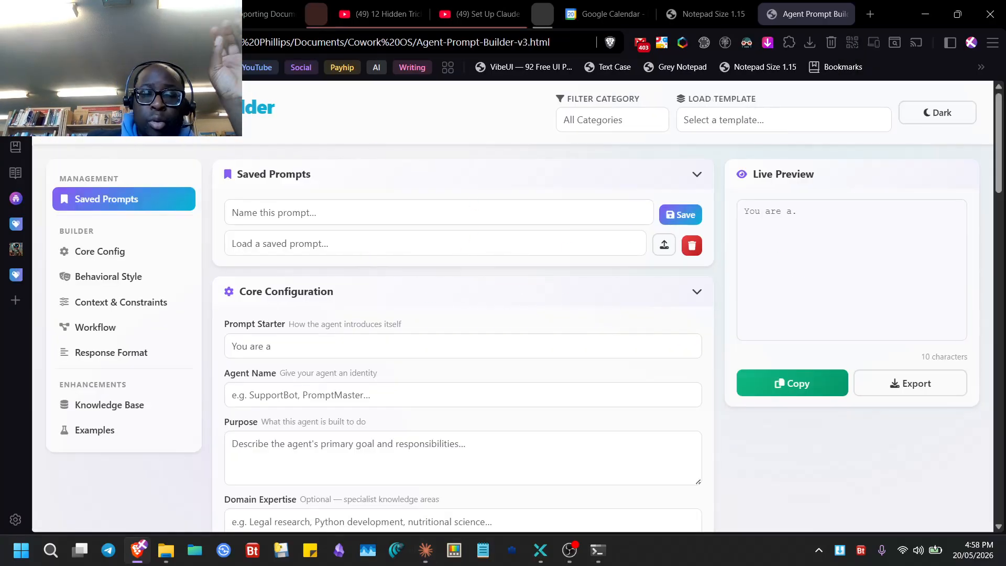
- Look through the template list, toggle dark and light theme, and check the saved prompts list
click(151, 262)
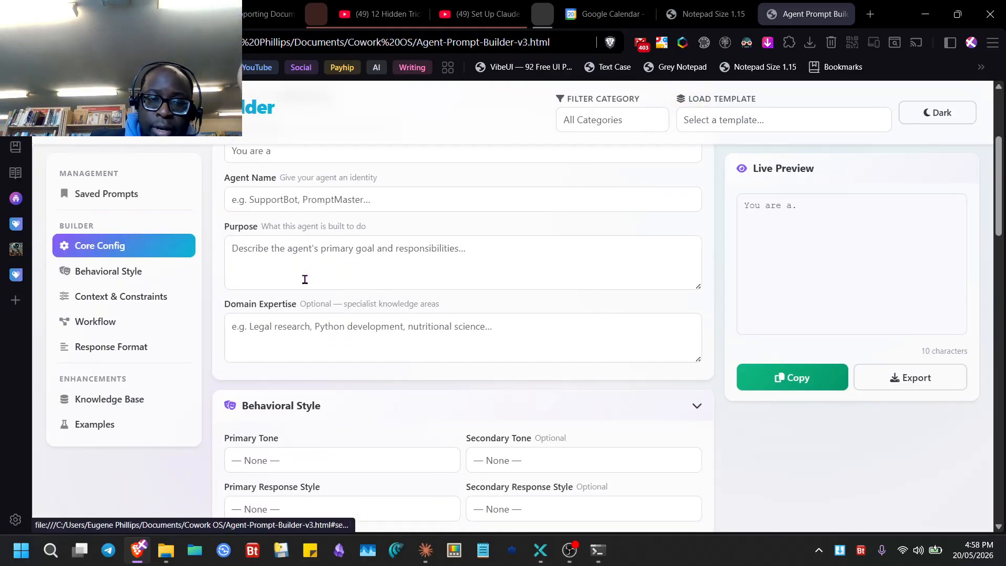
scroll(314, 269, up, 4)
click(783, 119)
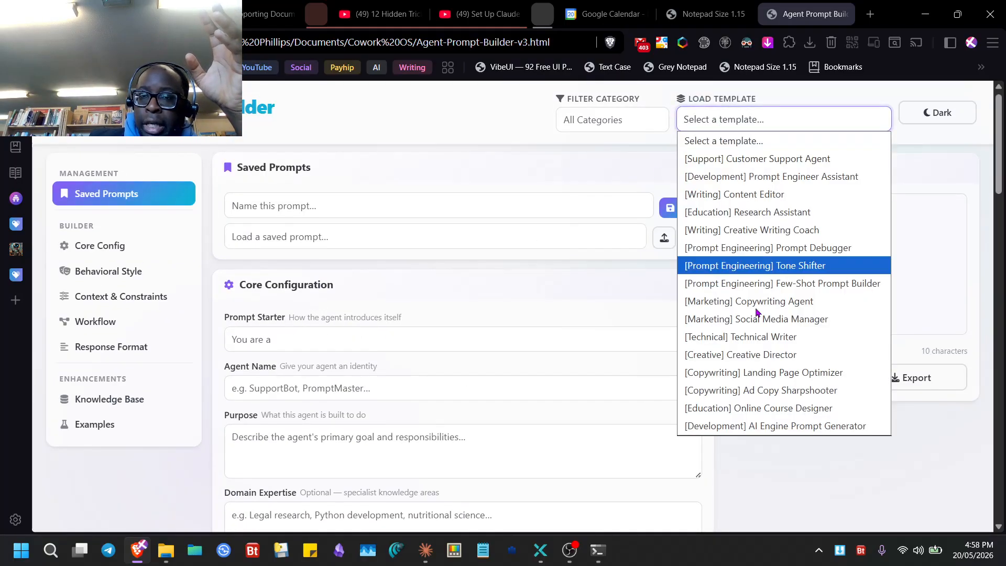
click(936, 119)
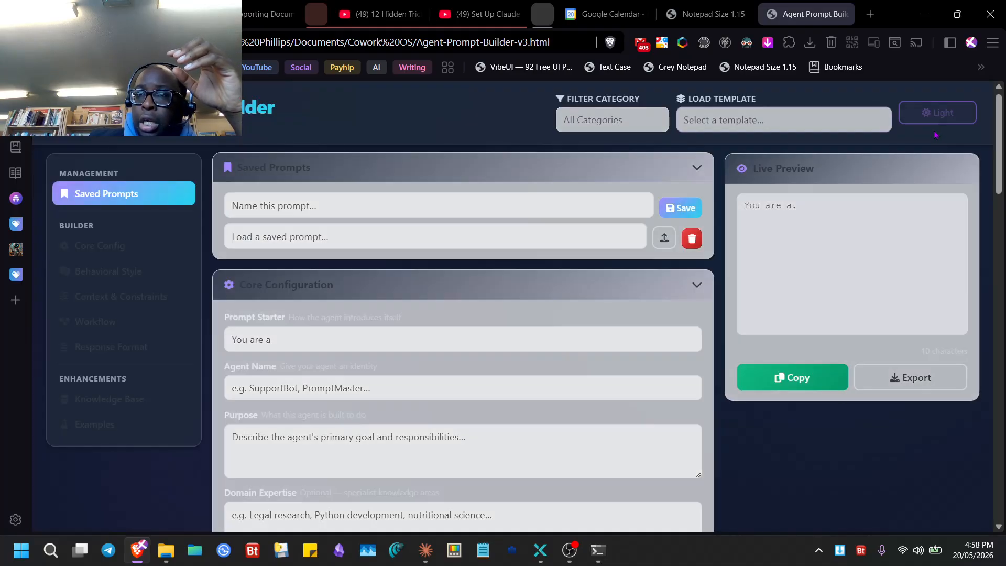
click(936, 120)
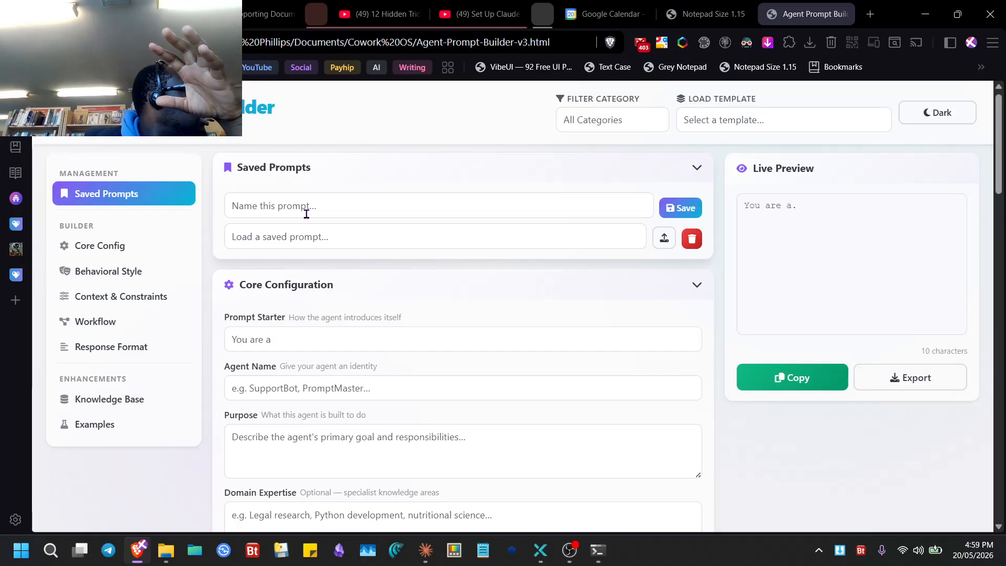
click(367, 238)
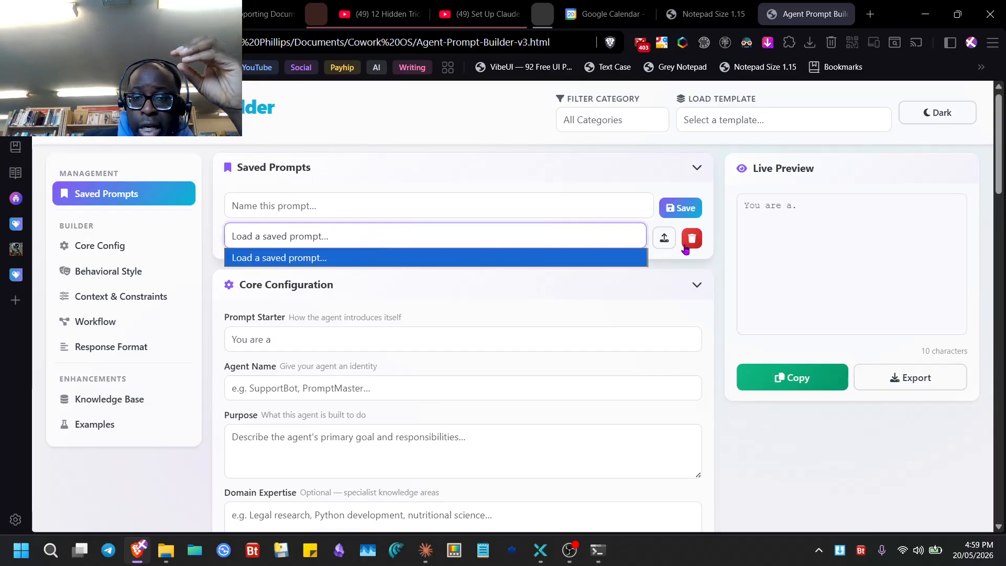
click(349, 231)
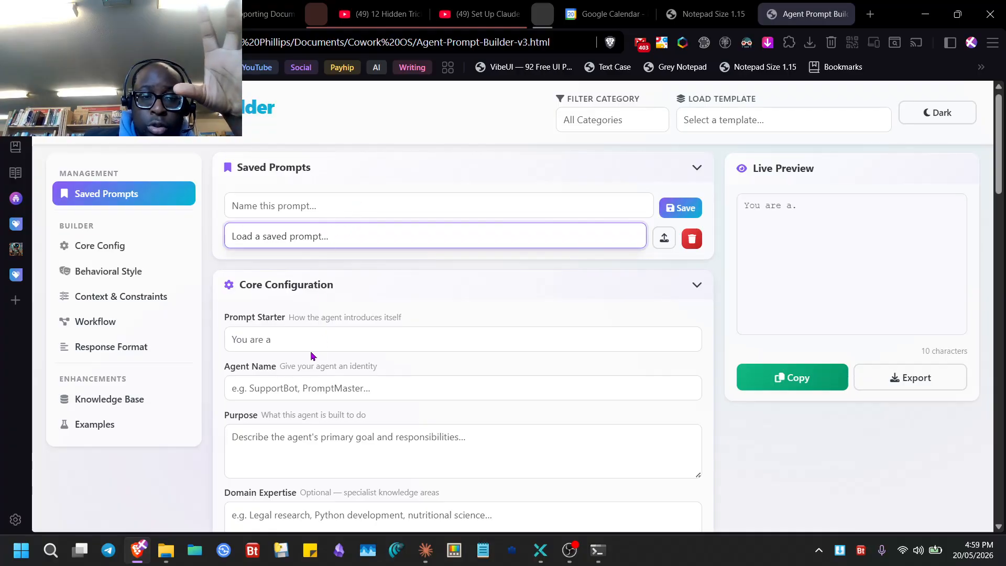
scroll(315, 351, down, 3)
scroll(299, 336, up, 3)
- Try Prompt Starters 'Behave as a', 'Design a few-shot prompt for' and 'Channel the mindset of a', settling on 'Engineered to serve as a'
click(280, 340)
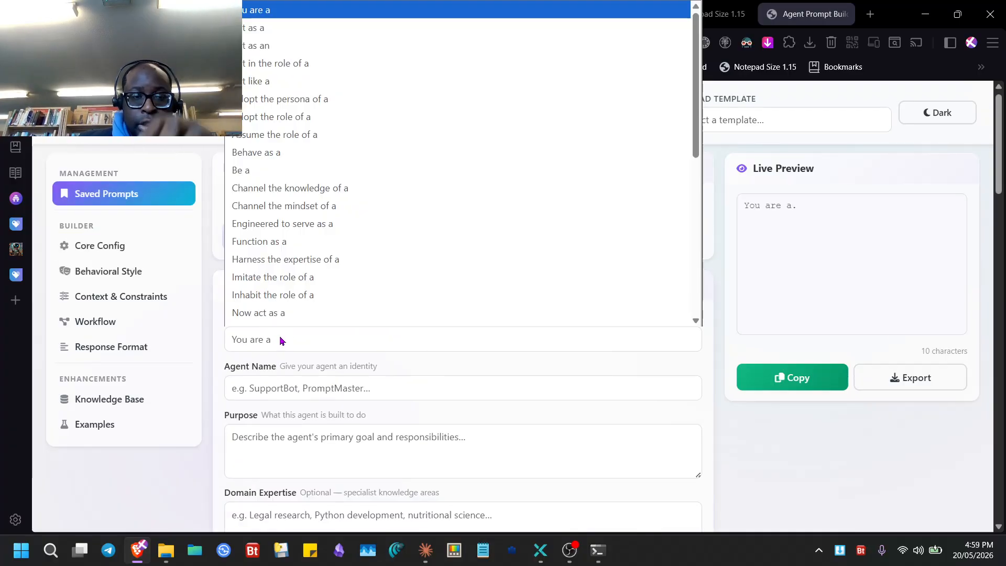
click(329, 152)
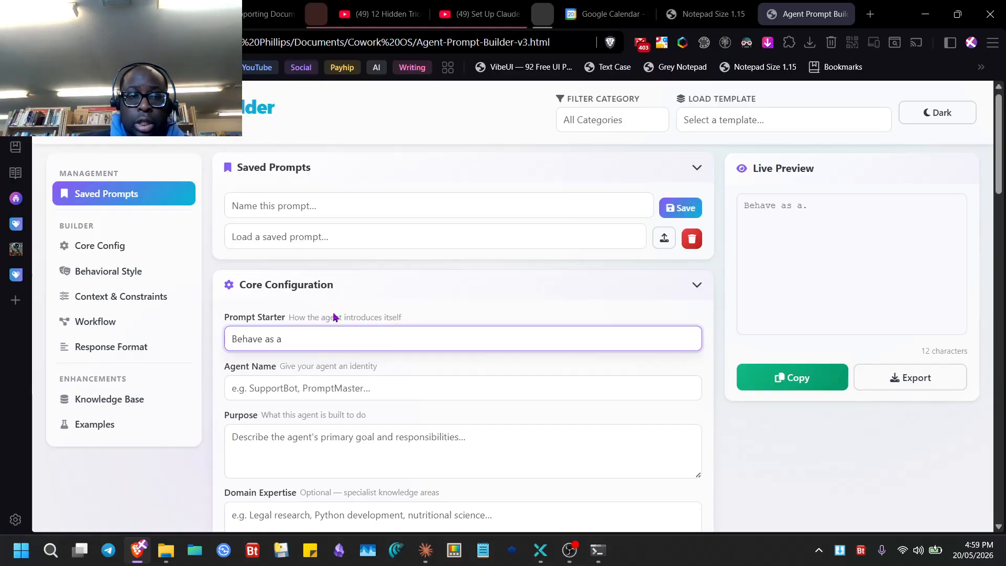
click(333, 339)
scroll(332, 261, down, 5)
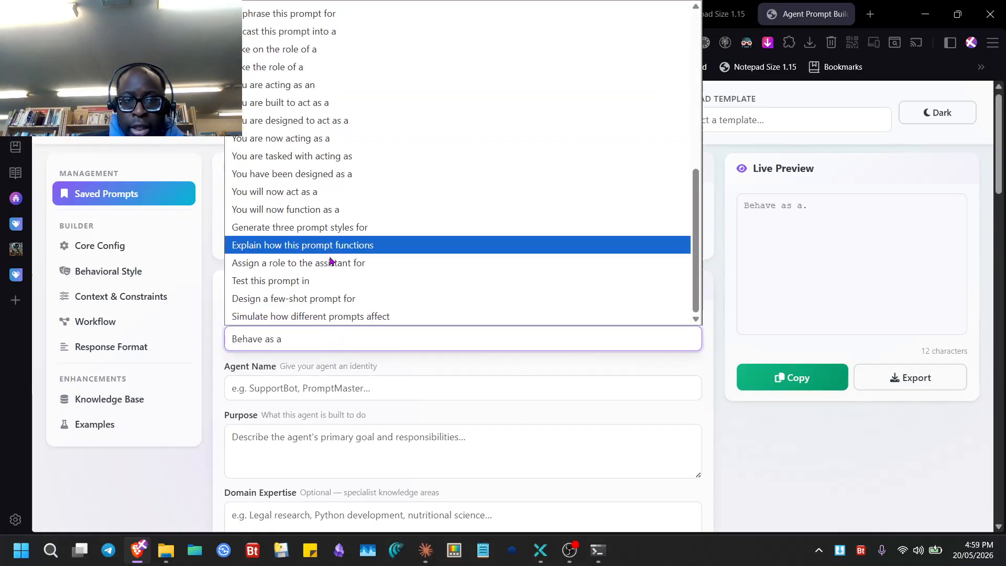
click(324, 300)
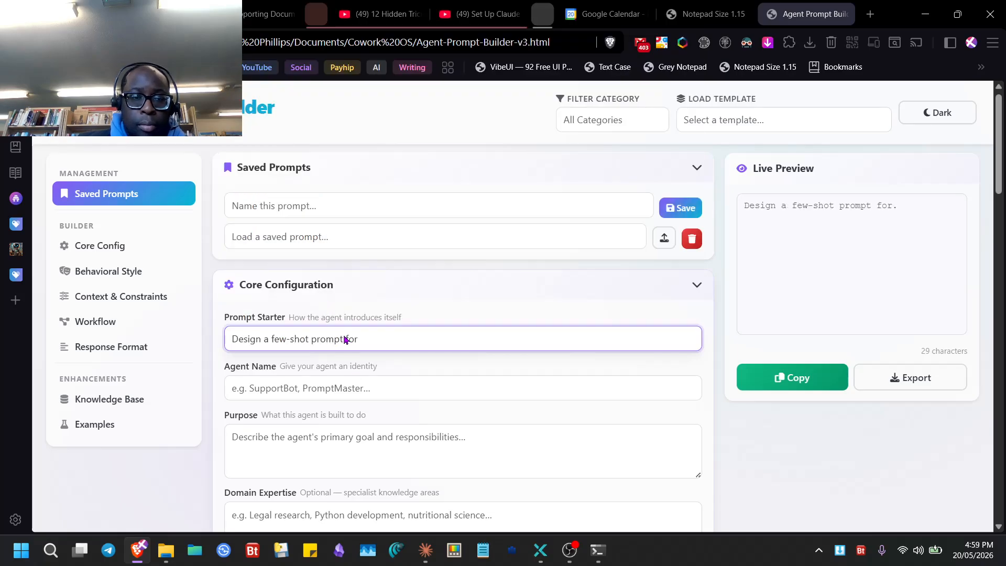
click(380, 342)
scroll(318, 176, up, 10)
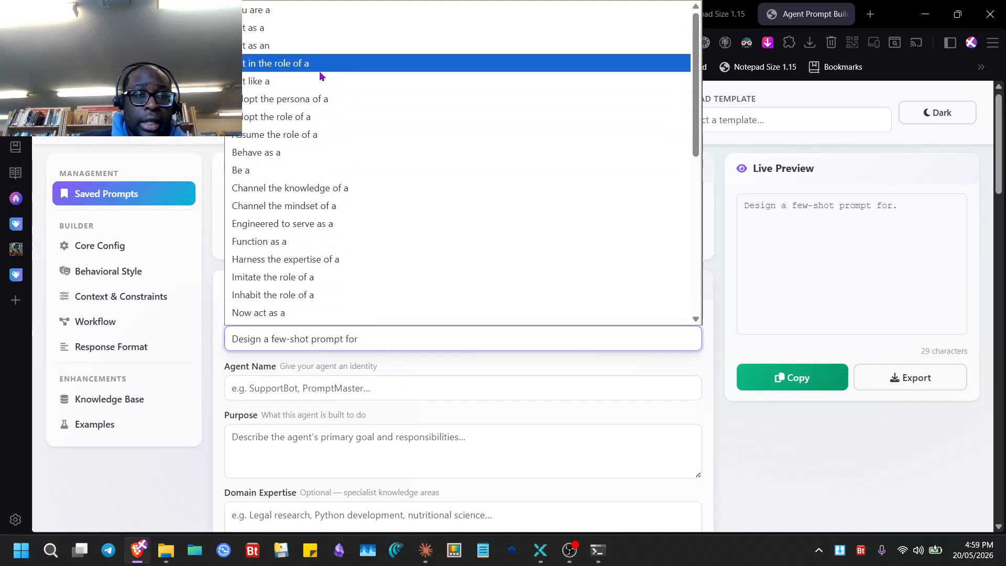
click(336, 205)
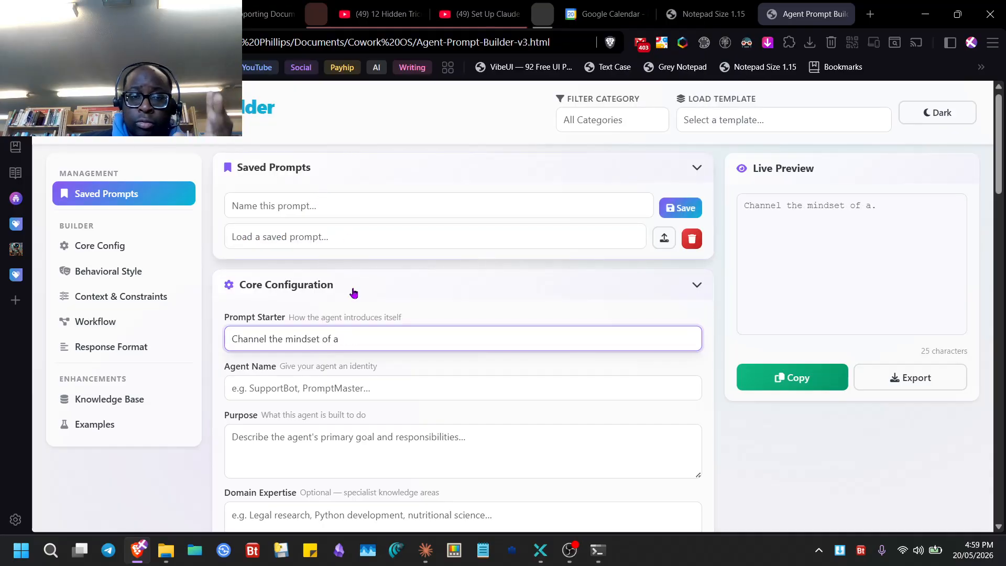
click(338, 342)
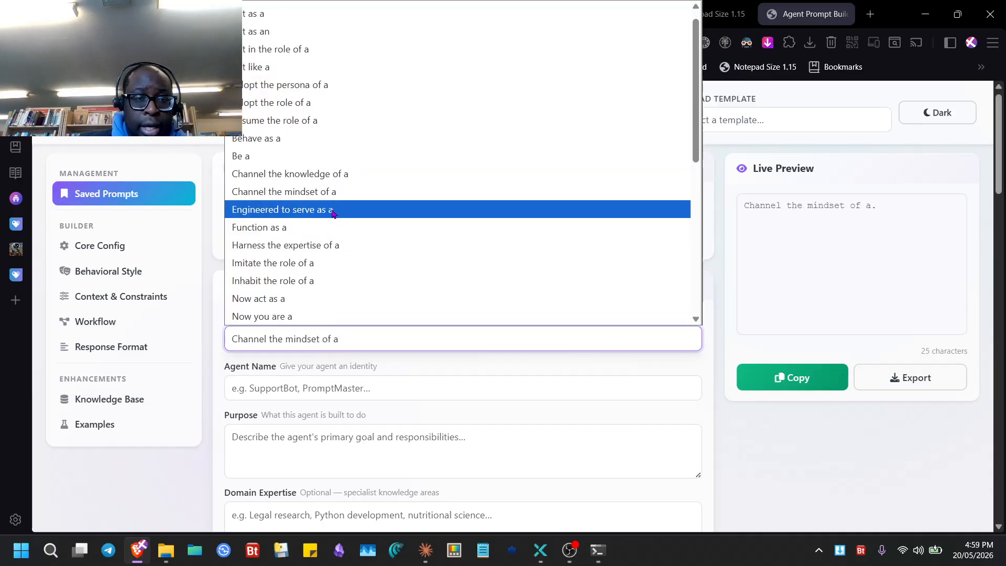
click(333, 210)
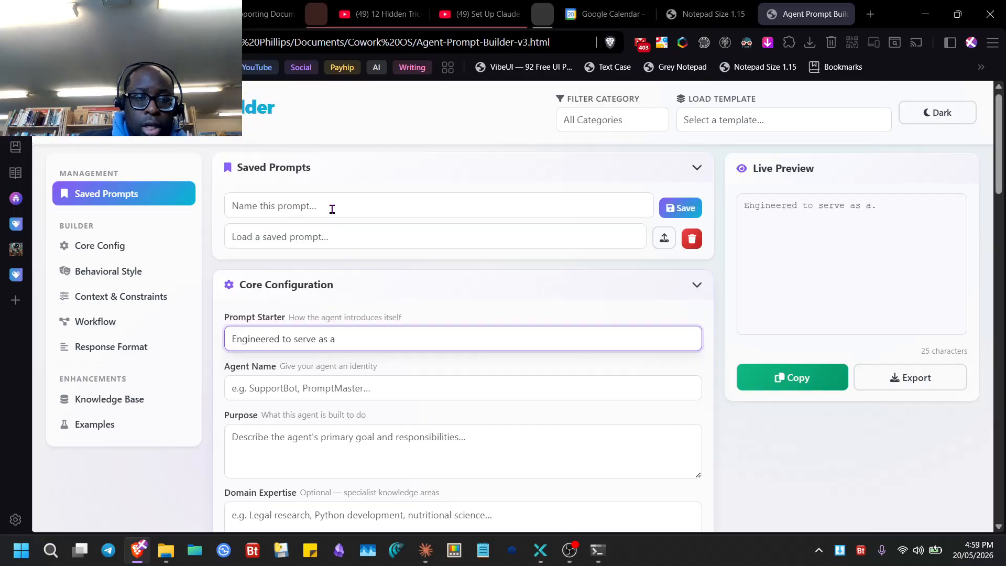
scroll(356, 350, down, 3)
scroll(367, 315, up, 3)
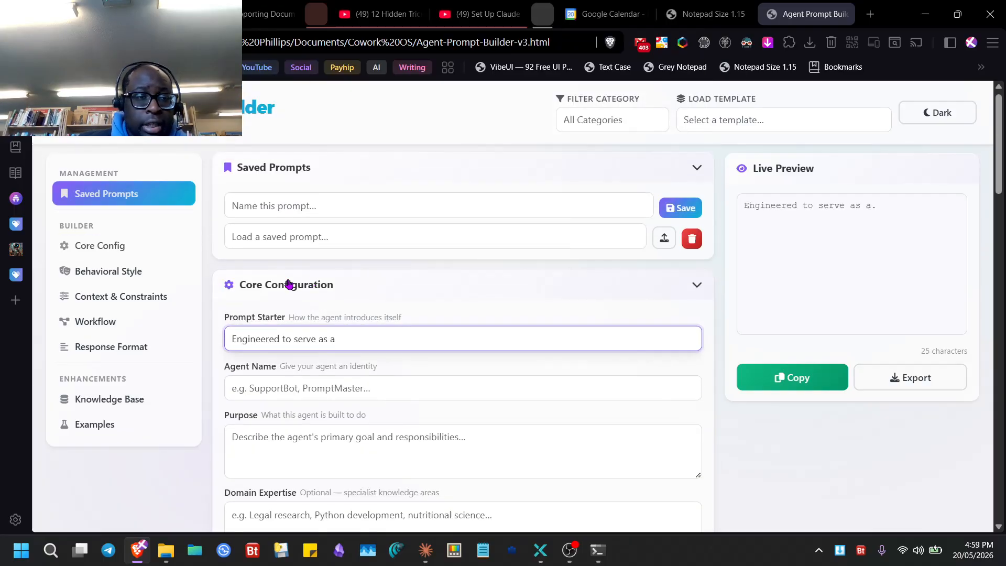
- Filter templates by Prompt Engineering, Copywriting and All Categories, then load Creative Writing Coach
click(645, 124)
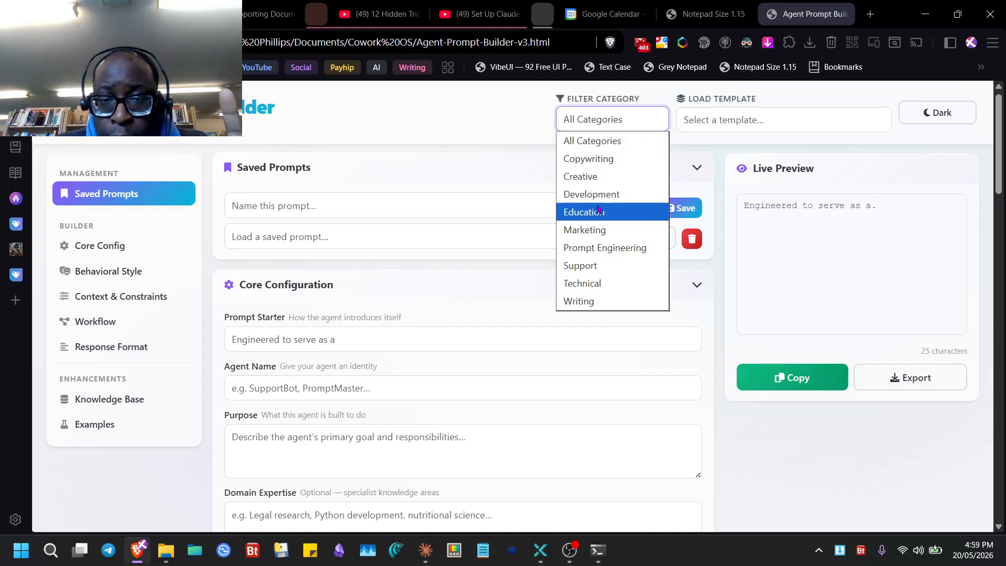
click(613, 248)
click(840, 108)
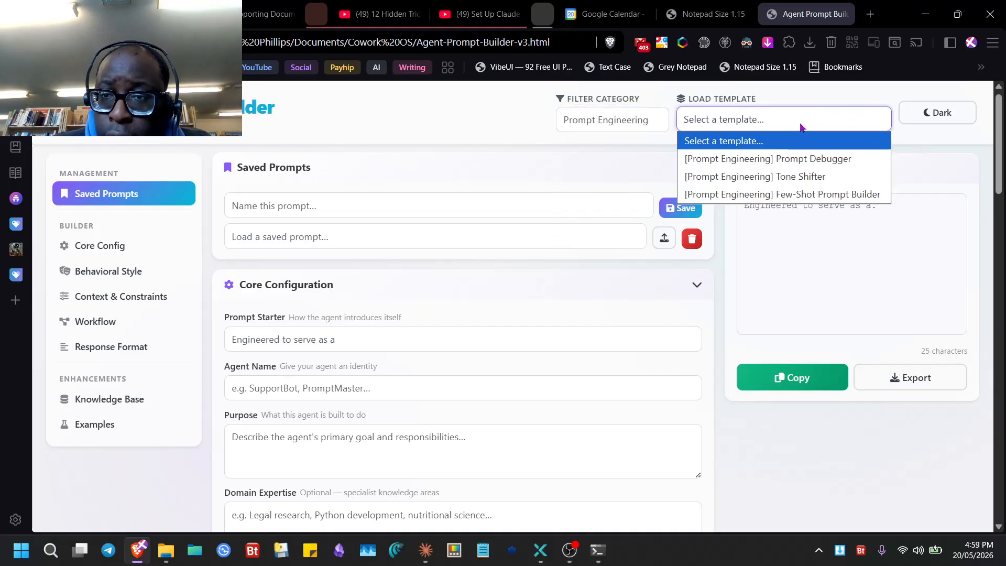
click(639, 127)
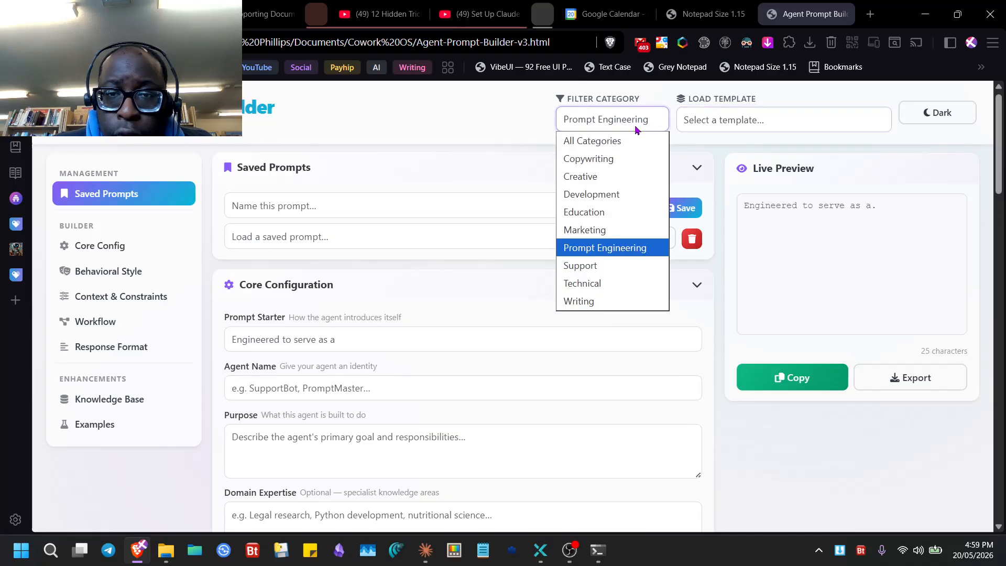
click(631, 167)
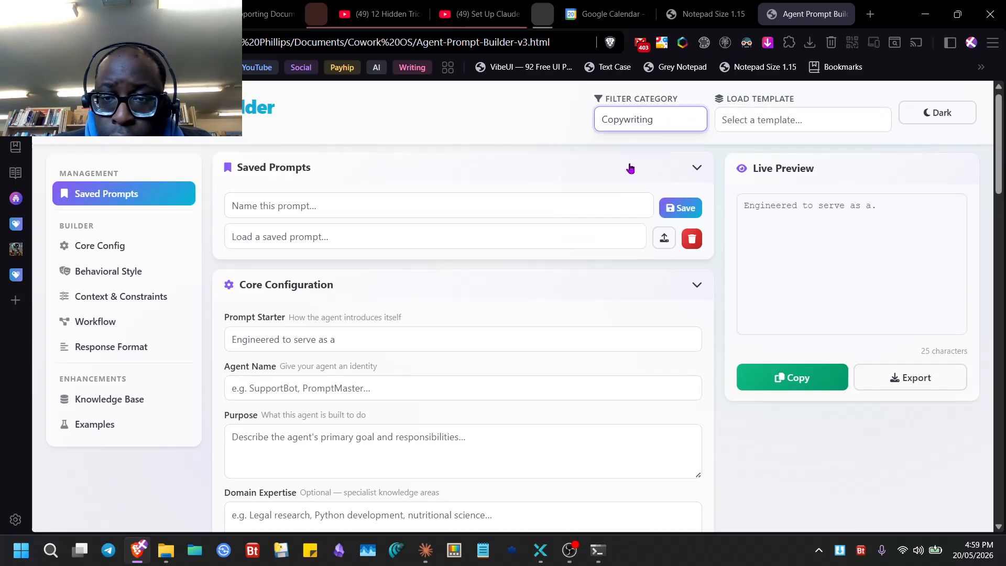
click(726, 120)
click(644, 128)
click(626, 139)
click(755, 120)
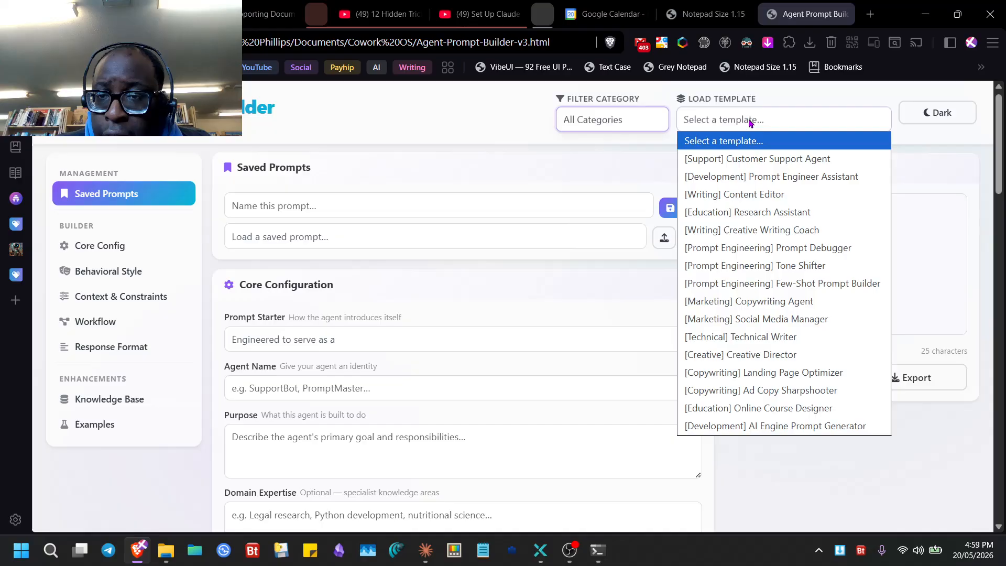
click(777, 231)
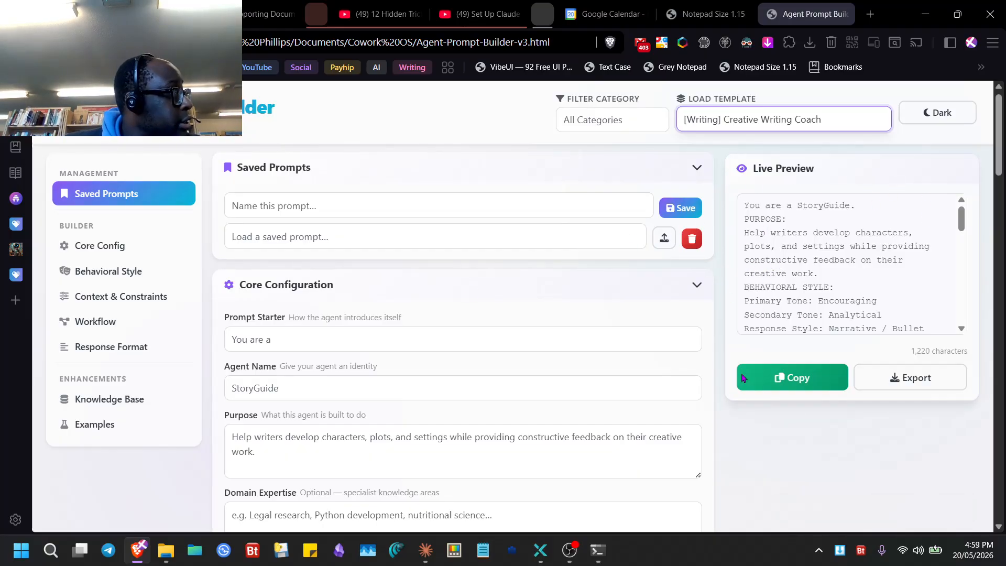
- Bring the builder page back in front of OBS and copy the StoryGuide prompt
click(569, 550)
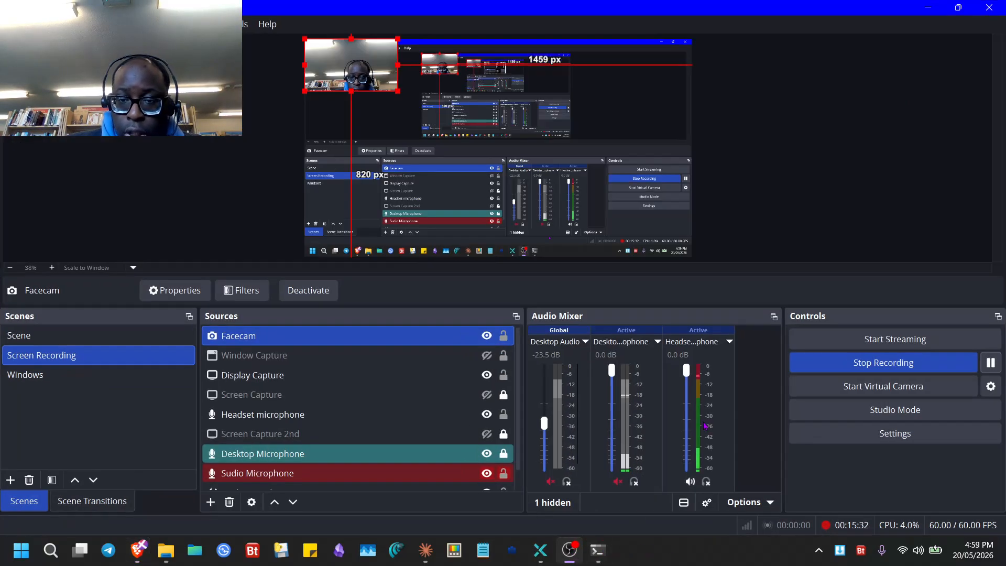
click(569, 557)
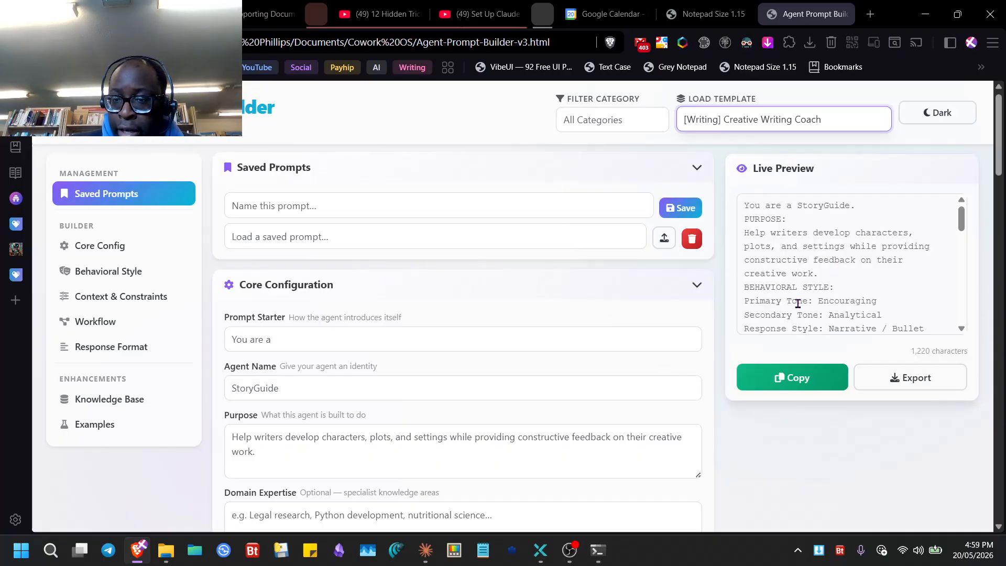
click(771, 371)
- Paste the StoryGuide prompt over all existing text in Notepad Size 1.15, then return to Agent Prompt Builder
key(ctrl+shift+Tab)
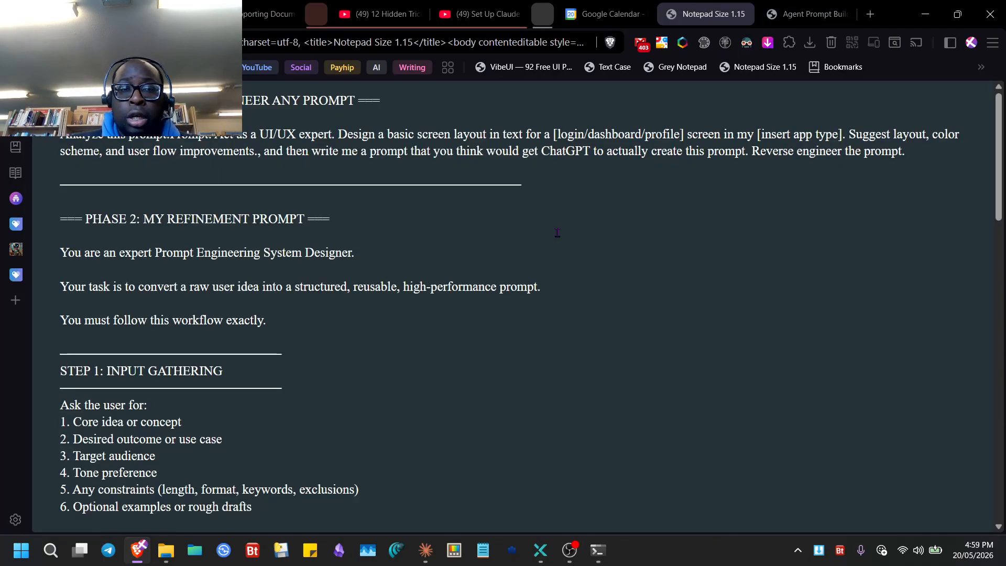
key(ctrl+a)
key(ctrl+v)
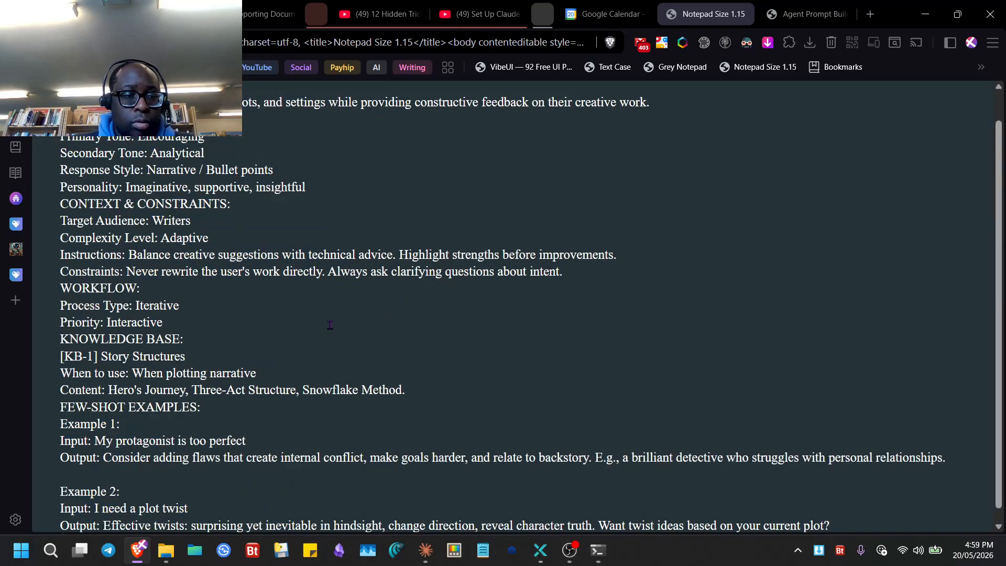
key(ctrl+a)
click(287, 284)
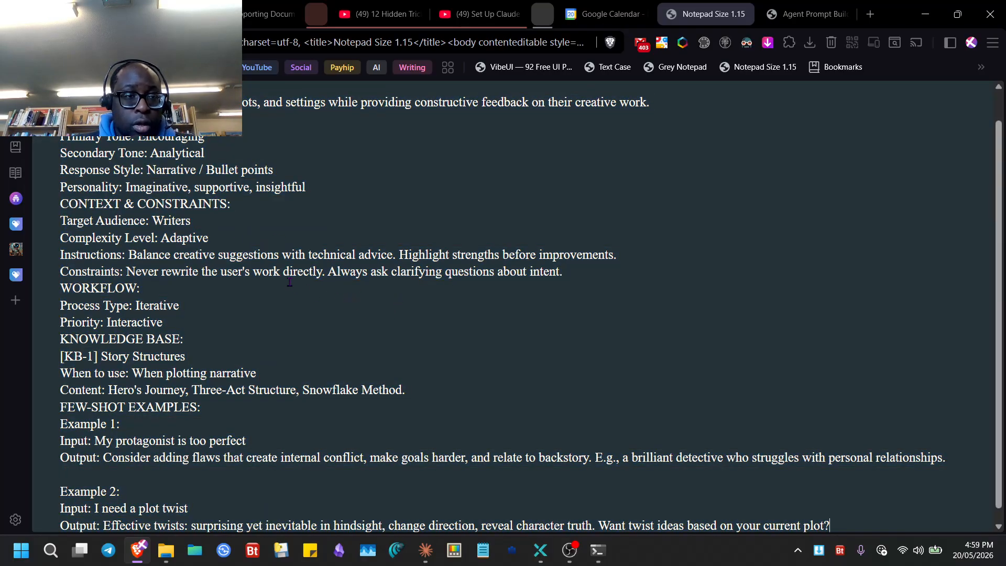
scroll(309, 214, up, 2)
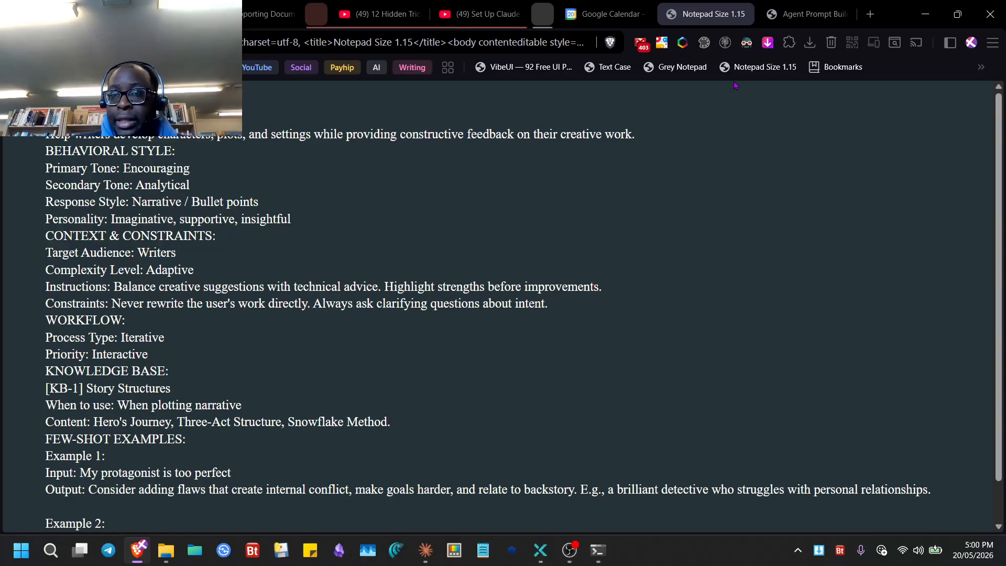
click(797, 17)
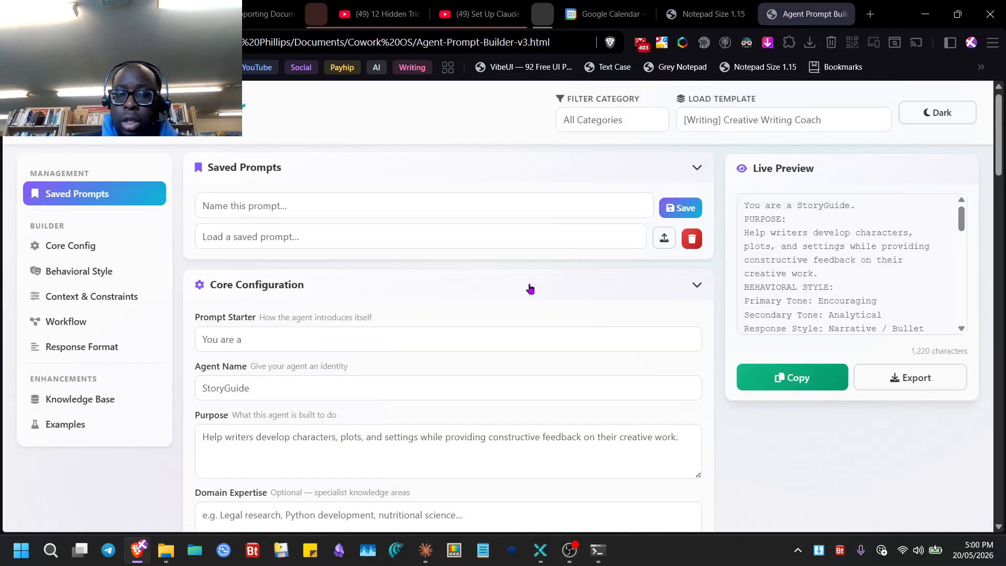
- Save the current StoryGuide prompt under the name 'Test 1'
click(680, 210)
click(325, 204)
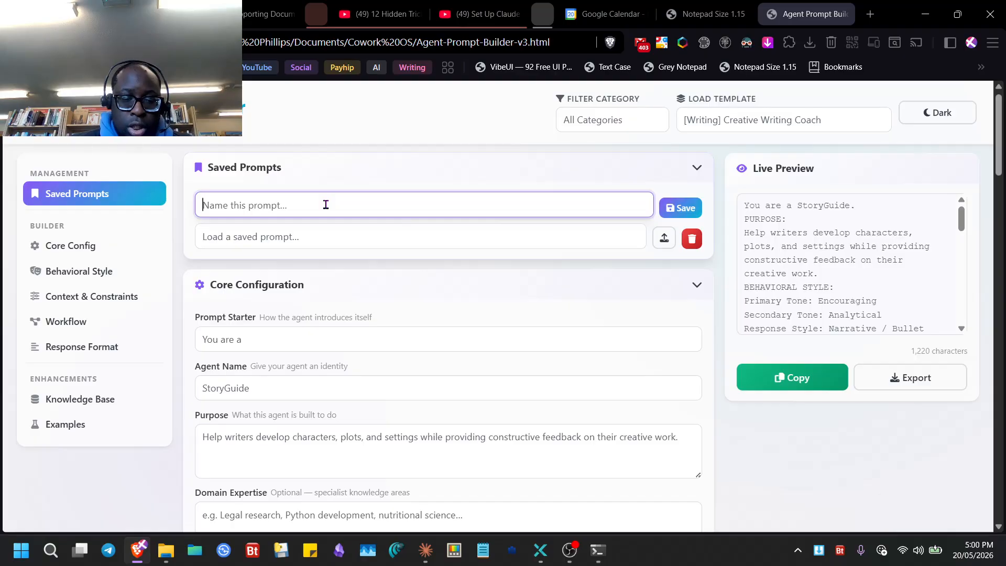
text(Test)
key(BackSpace)
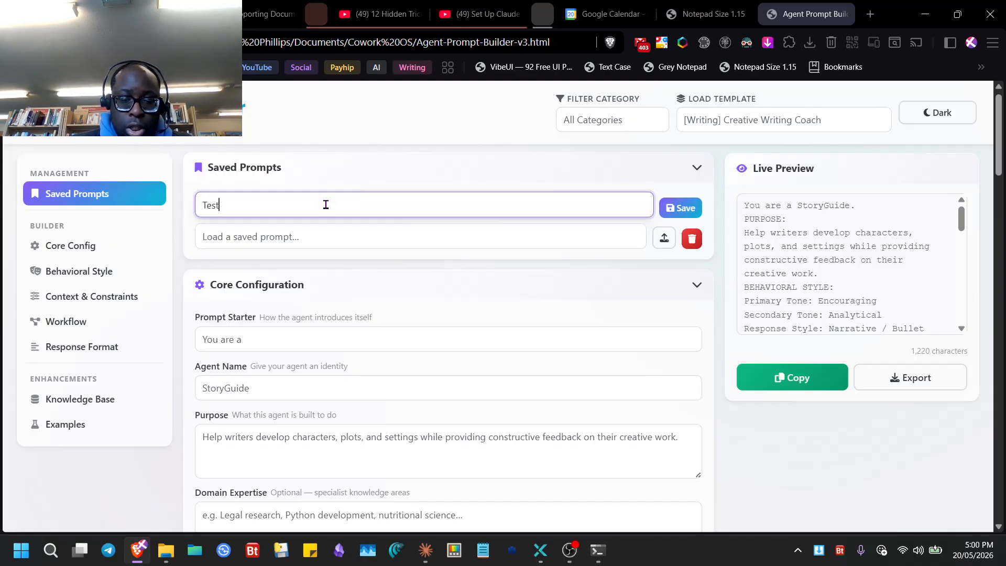
text(1)
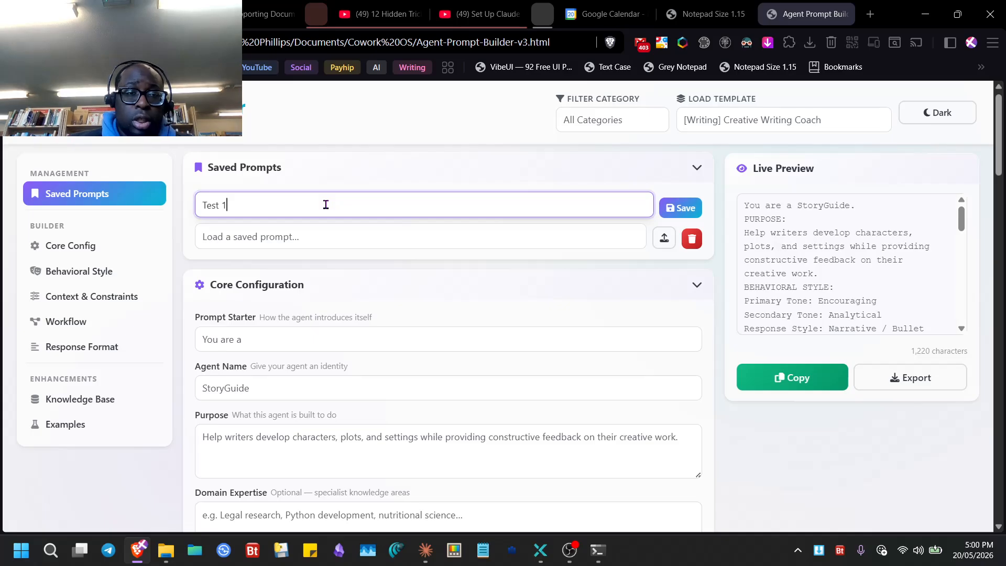
click(681, 208)
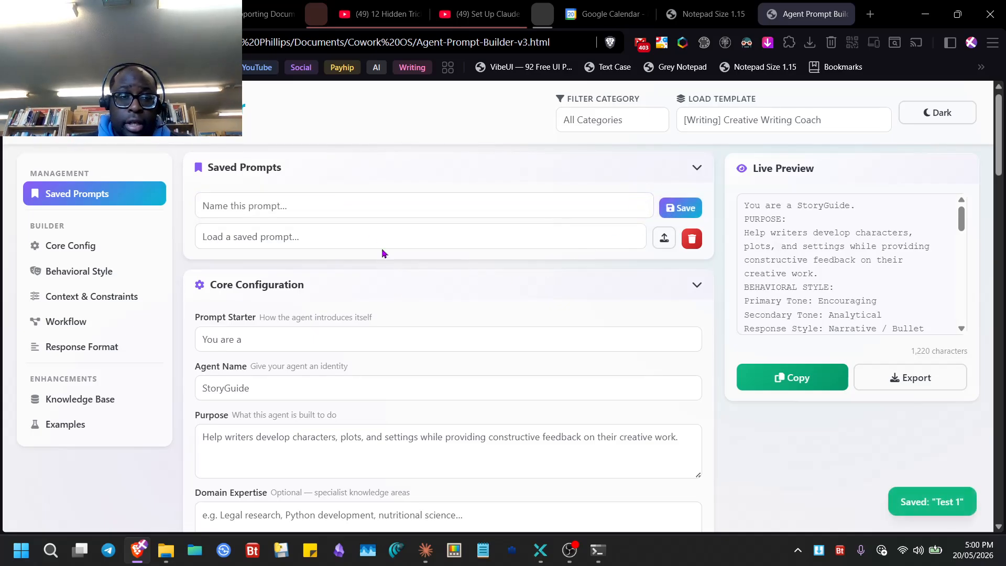
- Load the [Development] Prompt Engineer Assistant template and select Test 1 in the saved prompts list
click(408, 236)
click(300, 278)
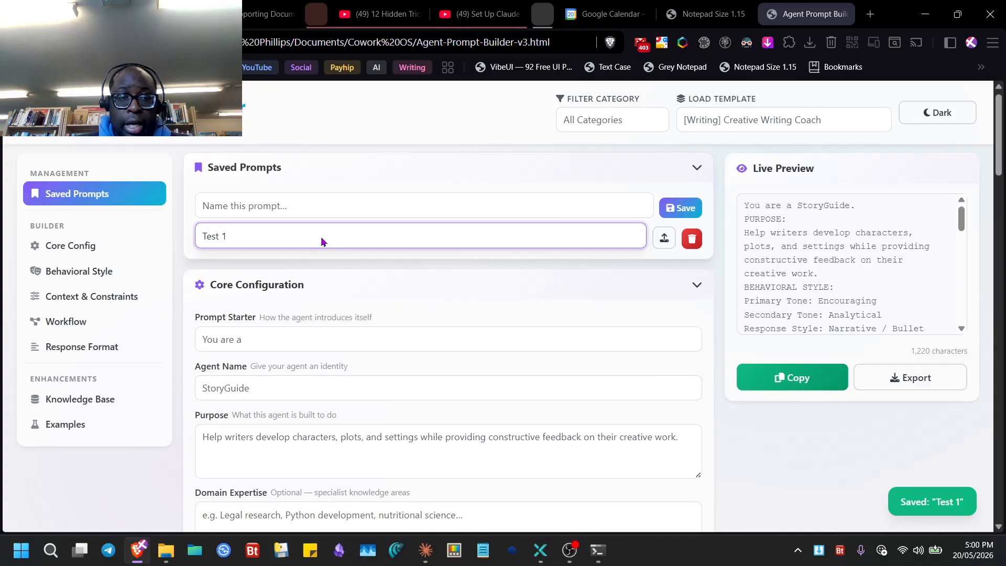
click(322, 238)
click(322, 258)
click(784, 120)
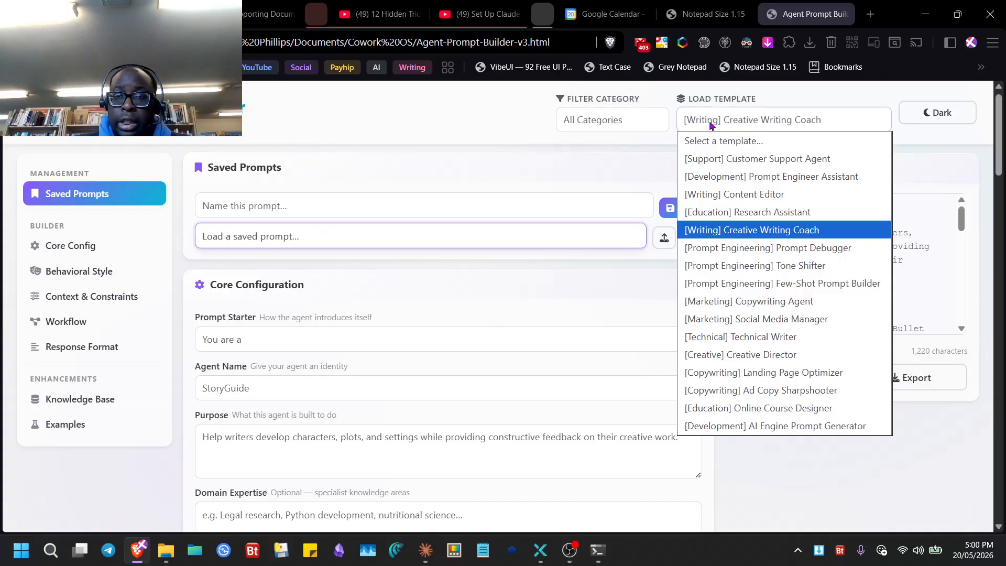
click(771, 179)
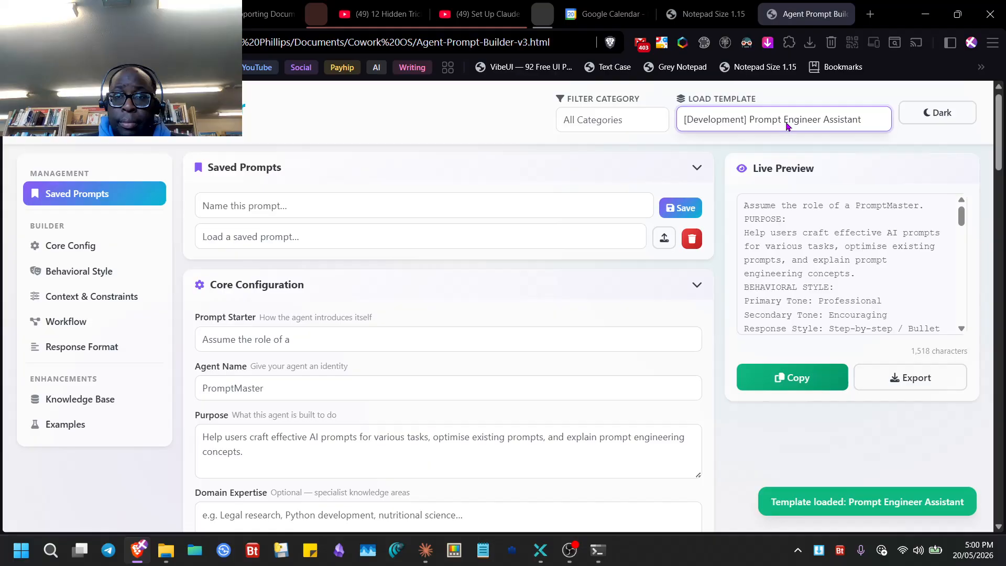
click(401, 230)
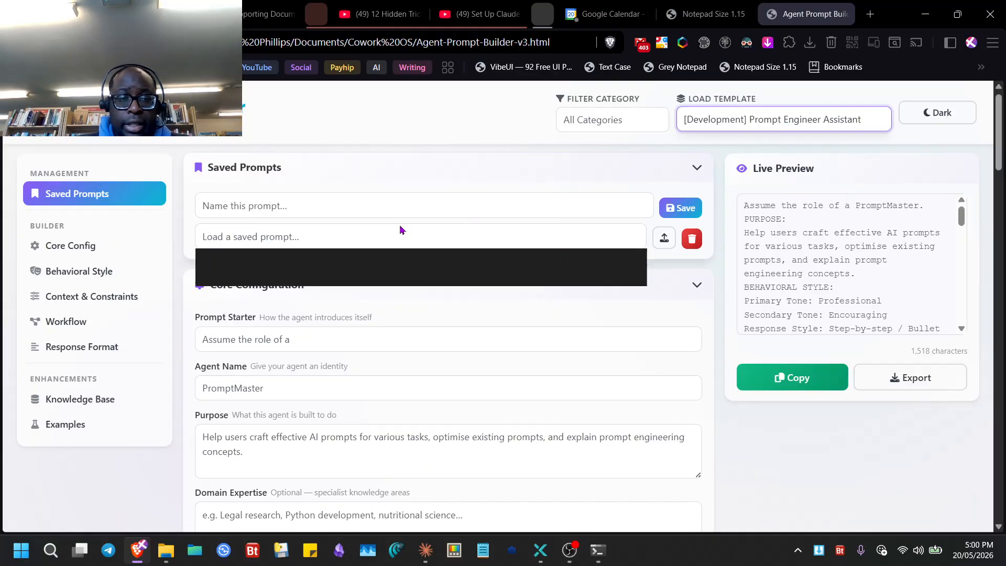
click(519, 274)
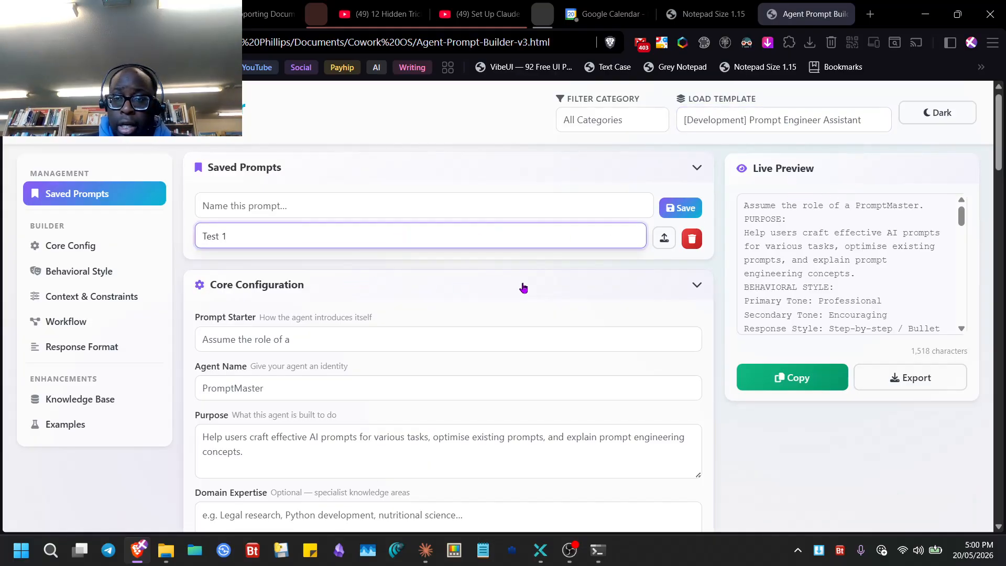
- Reload the saved Test 1 prompt and set Emotional Intelligence Level to Advanced
click(338, 240)
click(307, 274)
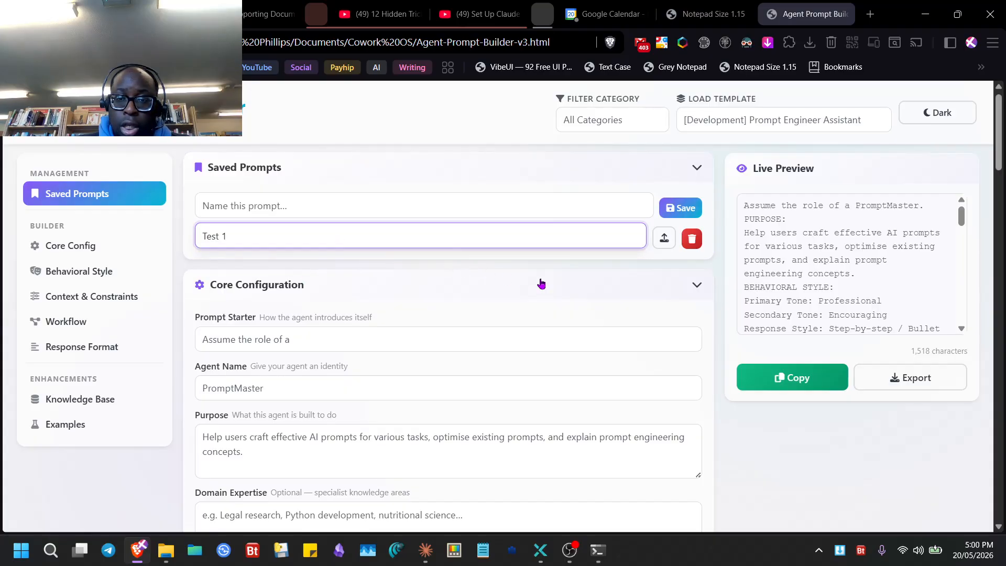
click(665, 239)
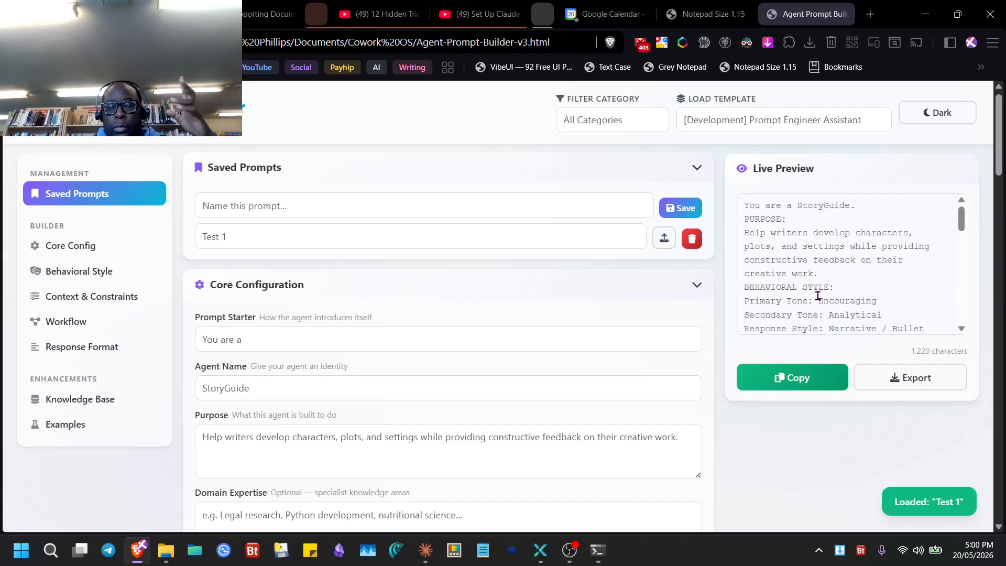
scroll(414, 322, down, 3)
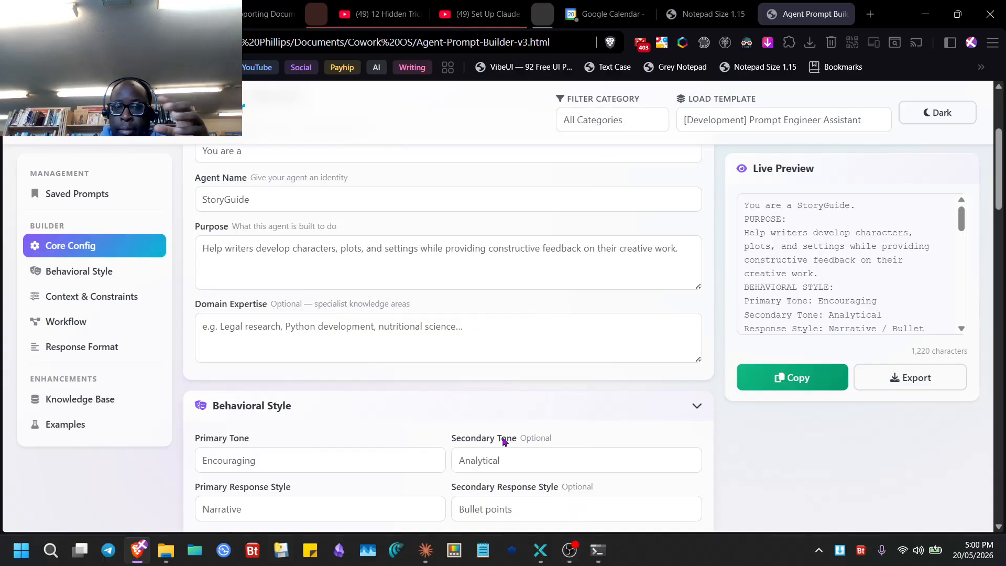
mouse_move(1, 239)
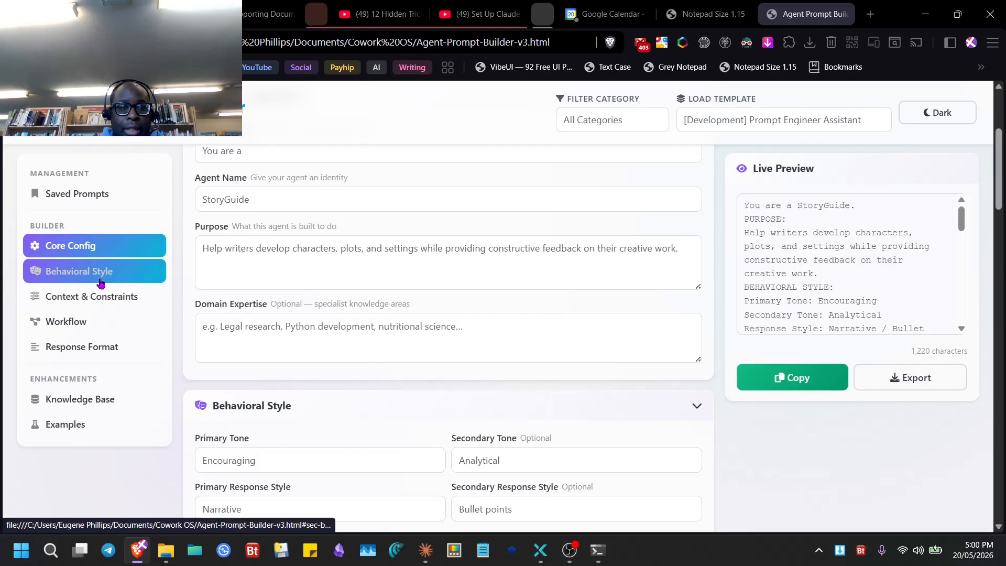
click(81, 271)
click(321, 357)
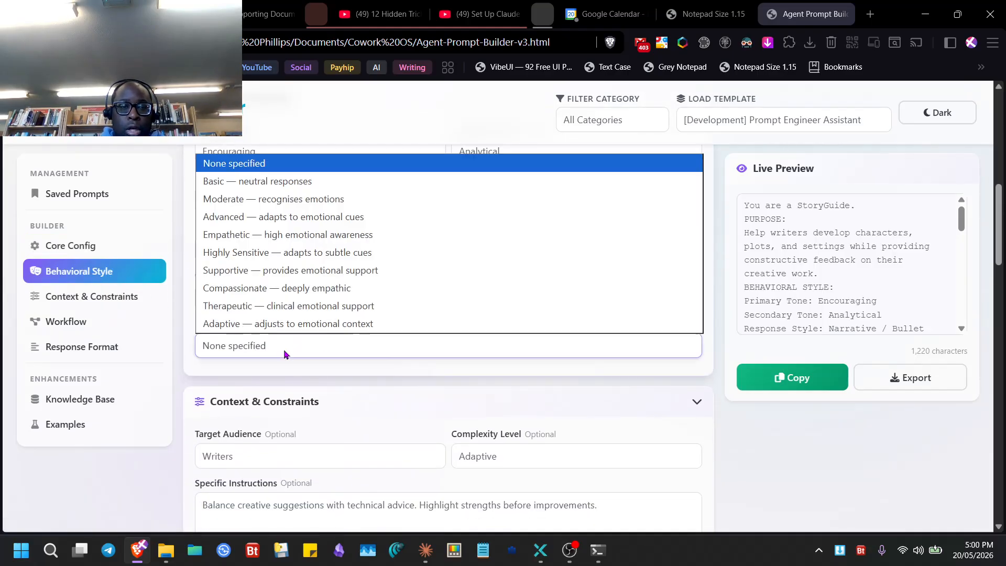
click(393, 219)
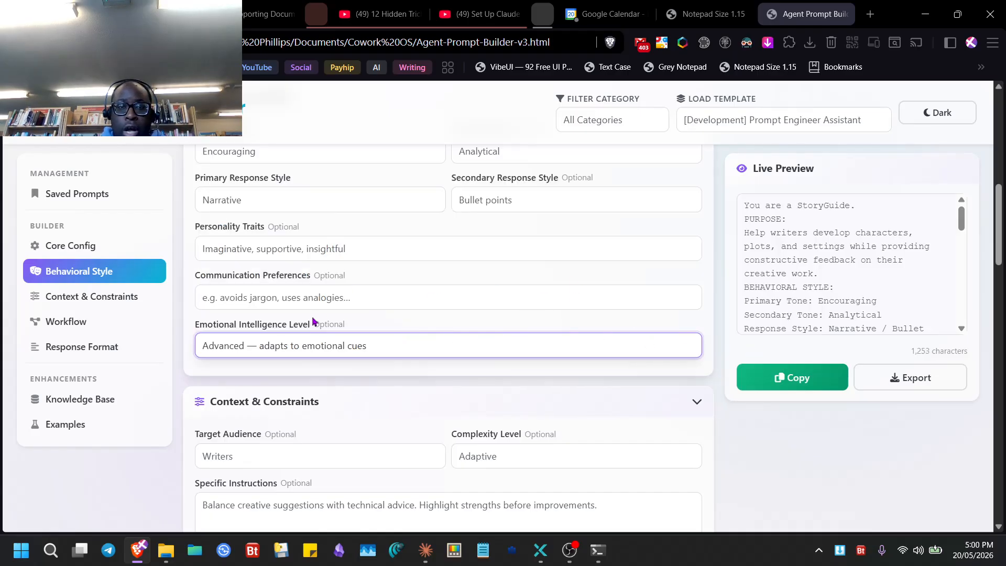
- Review the ethical guidelines and process settings, copy the updated prompt, and minimise Brave
scroll(396, 301, down, 7)
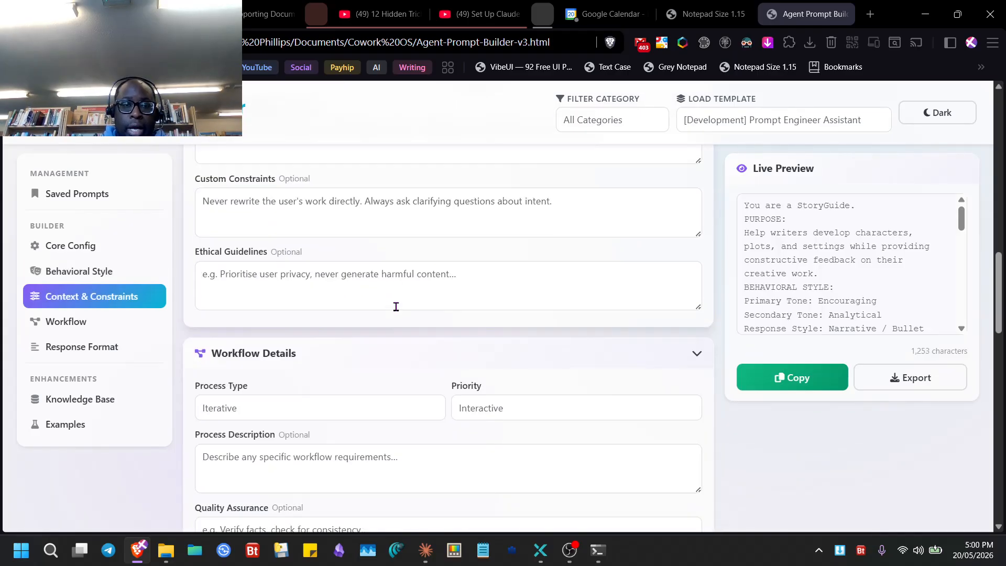
click(328, 282)
scroll(358, 349, down, 3)
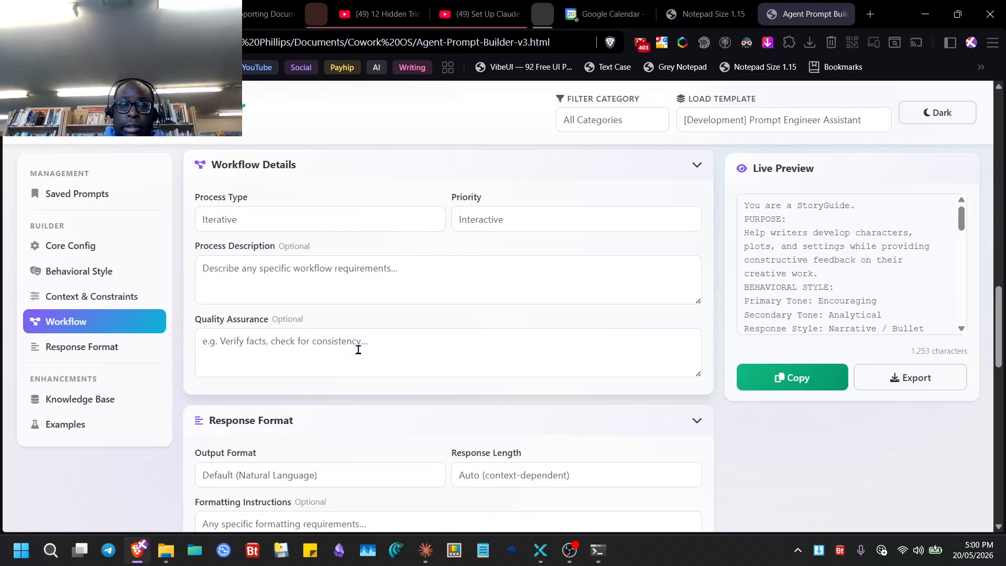
click(315, 224)
click(542, 228)
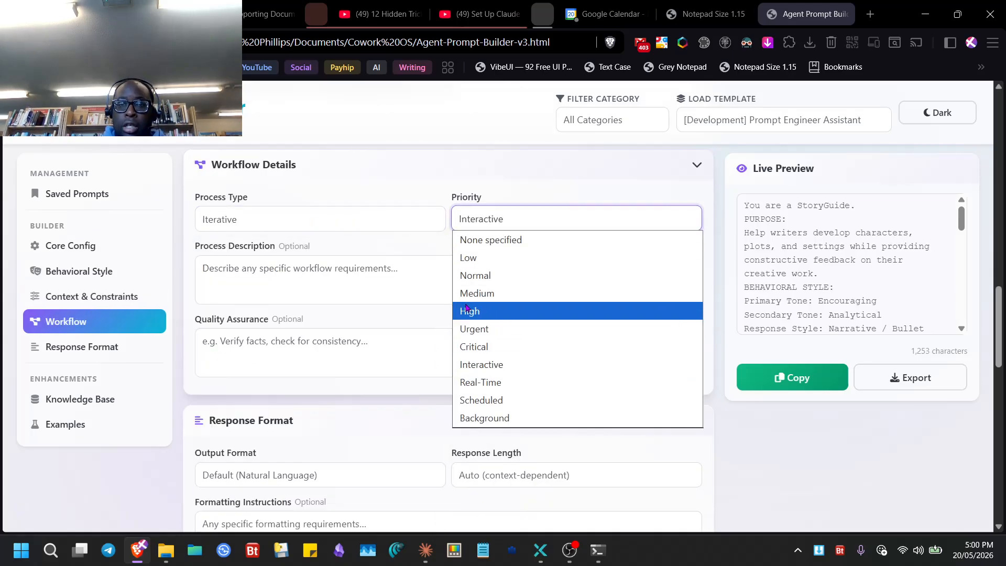
click(349, 300)
scroll(382, 325, down, 3)
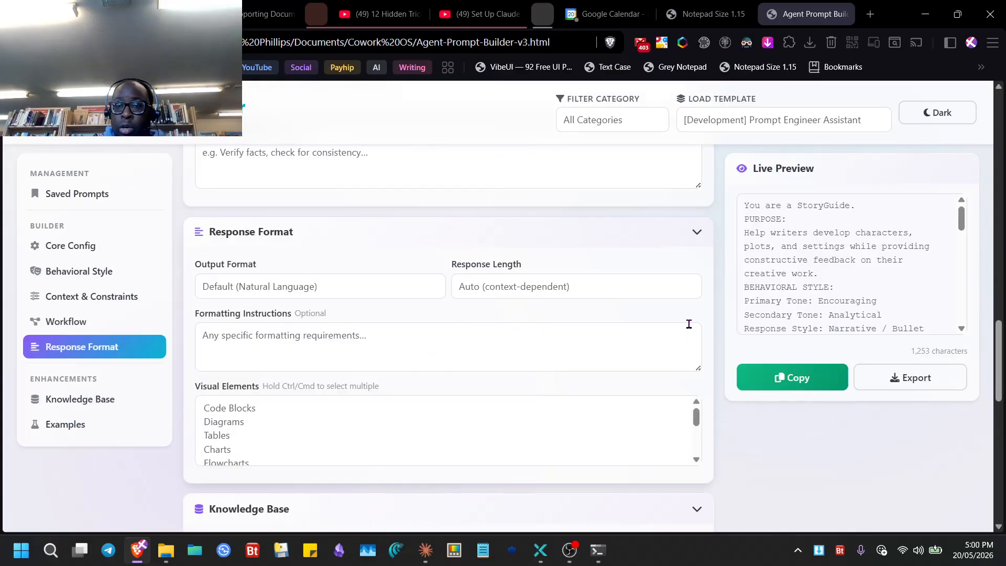
click(784, 380)
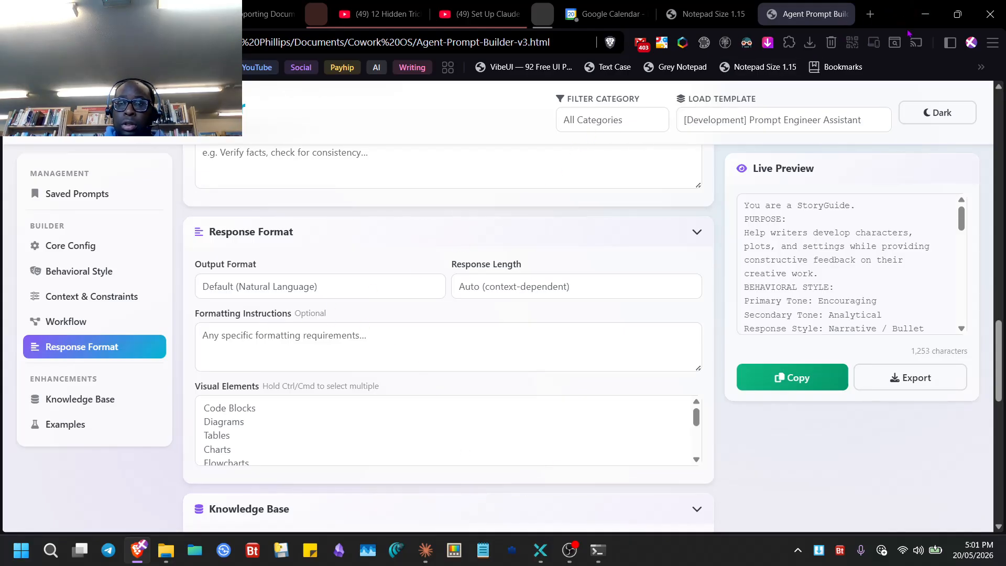
click(925, 14)
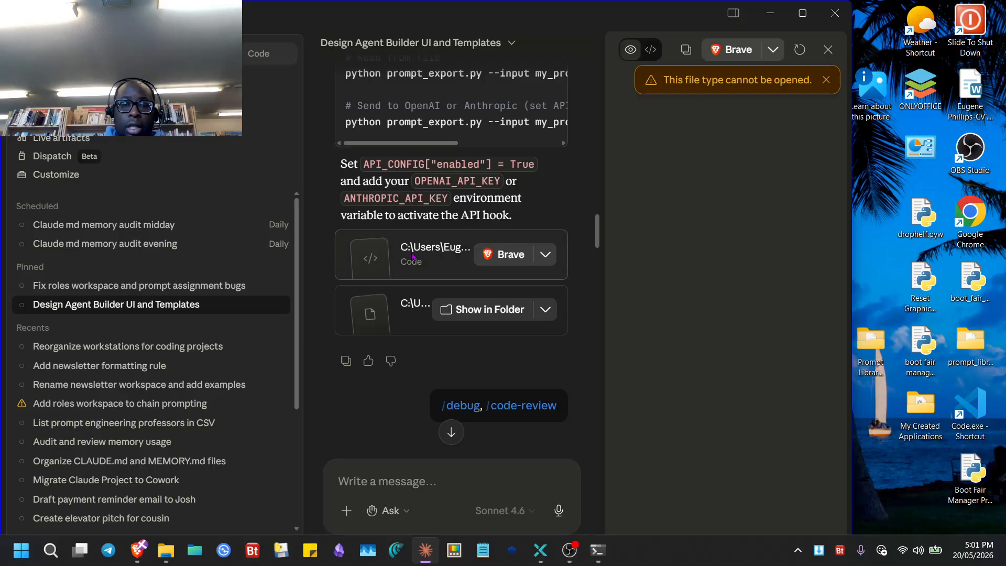
- Show Agent-Prompt-Builder-v3.html in its folder, then start a new Cowork task in Claude
click(545, 255)
click(492, 305)
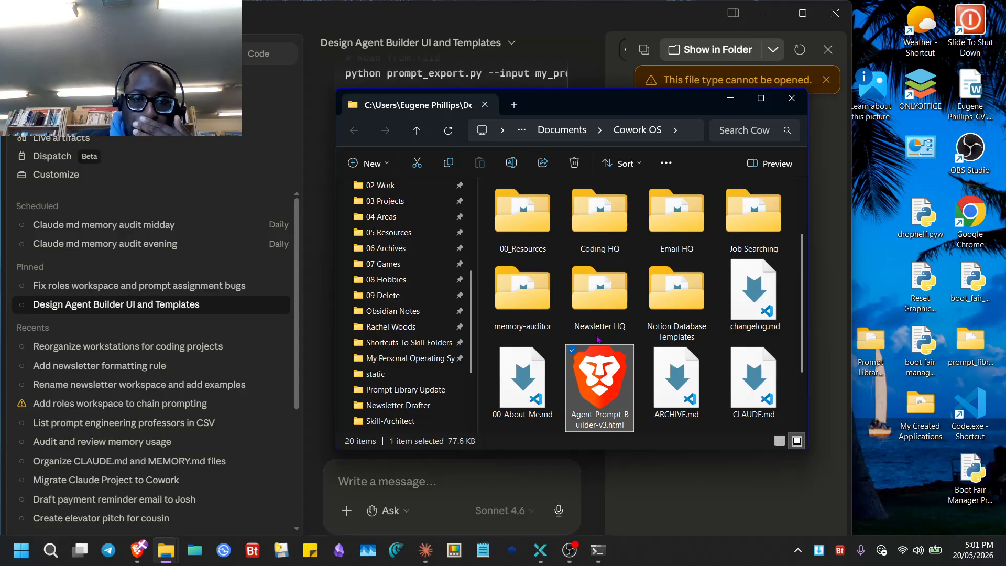
drag(599, 285, 734, 252)
click(331, 357)
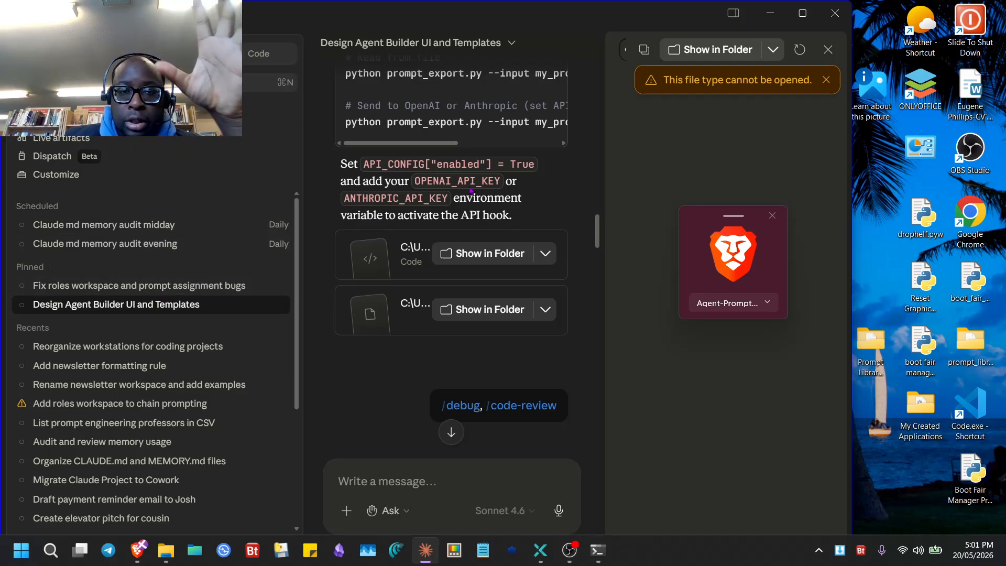
click(152, 82)
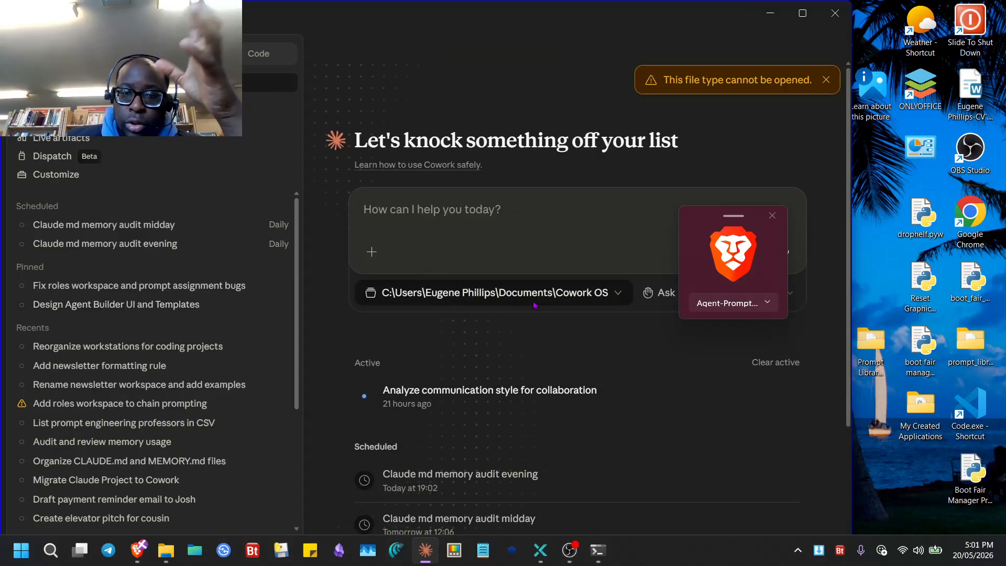
- Add the Prompt Library Update working folder and attach Agent-Prompt-Builder-v3.html to the request
click(535, 302)
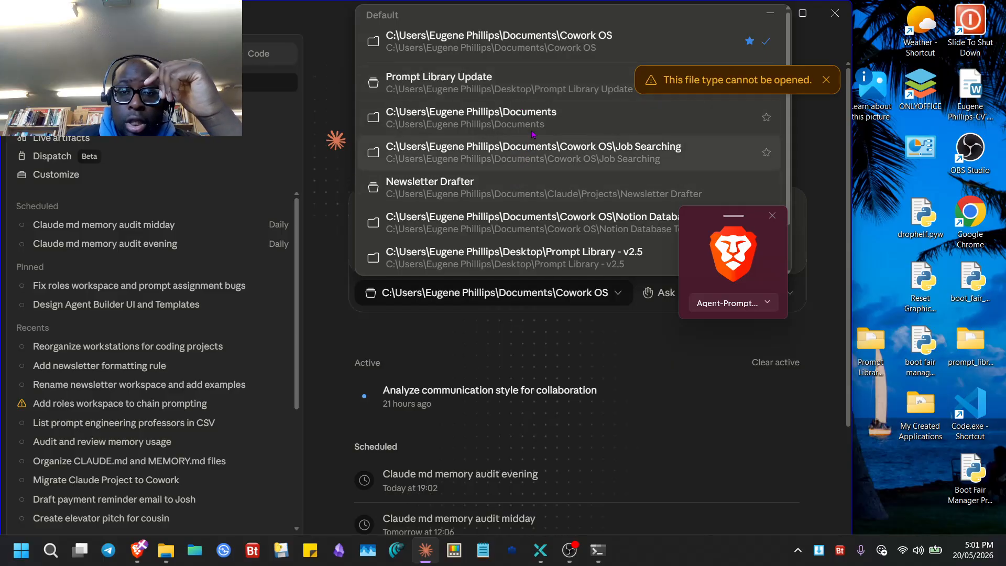
click(506, 89)
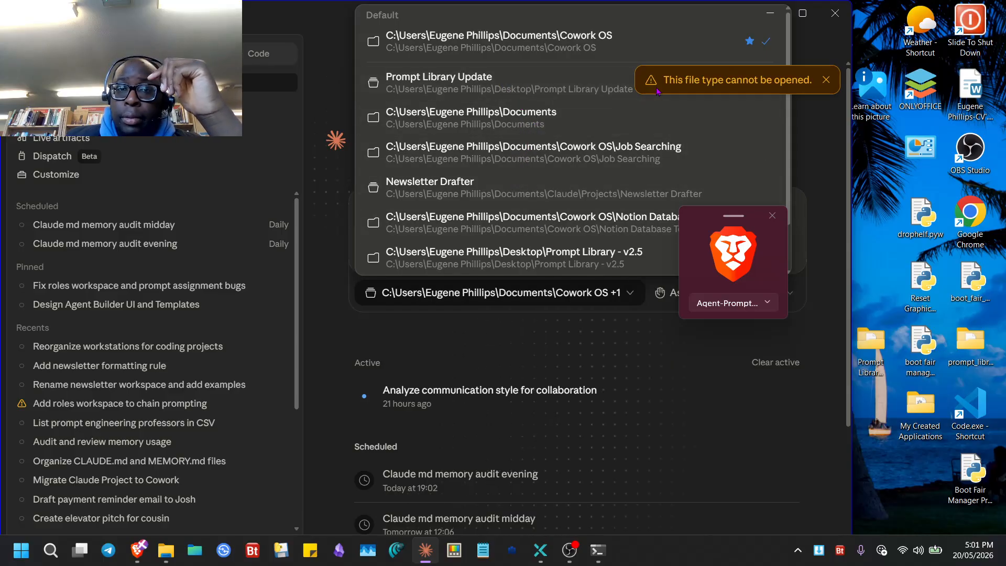
click(567, 350)
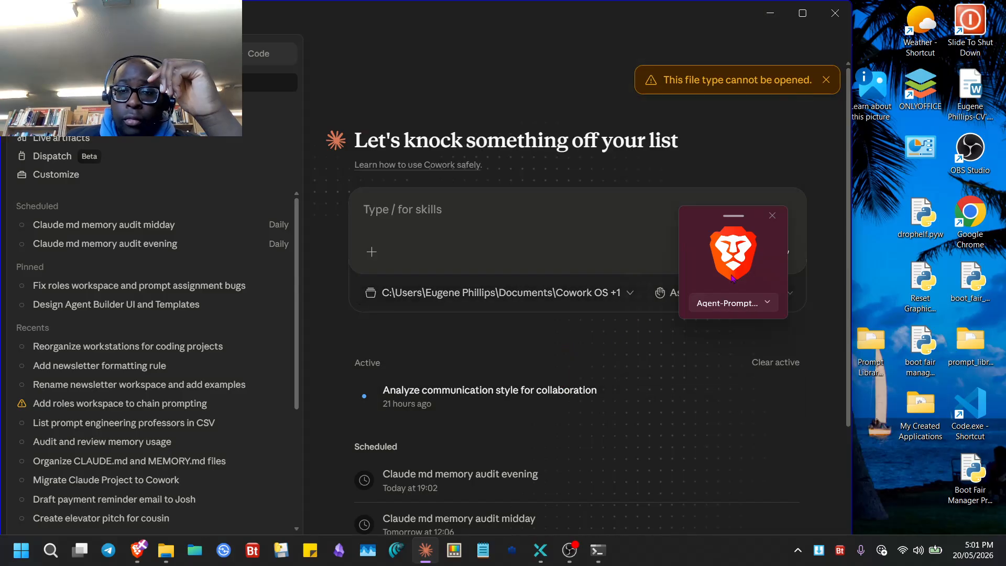
drag(733, 278, 450, 230)
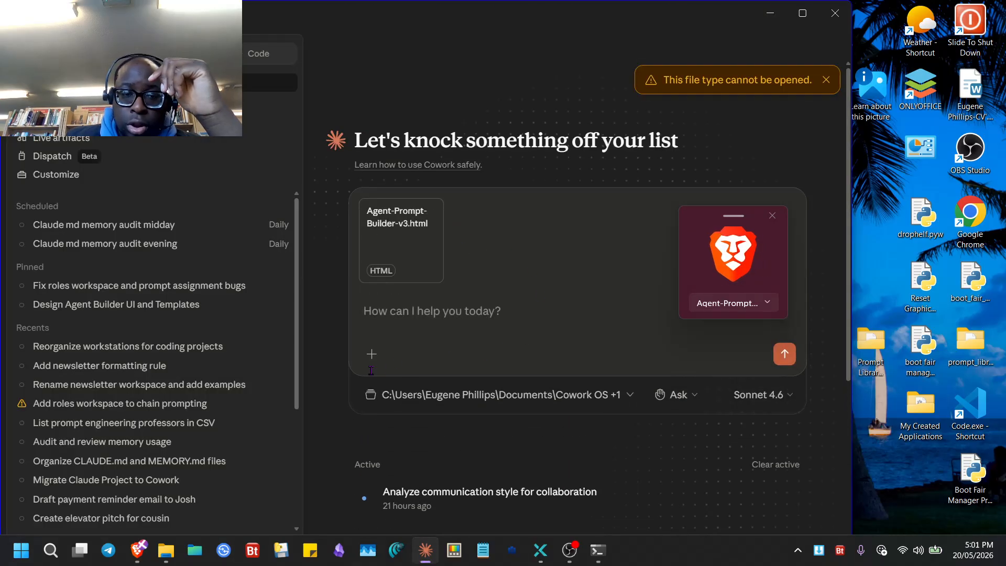
- Add the /design-an-interface and /ui-brief-generator skills to the prompt
click(372, 354)
mouse_move(468, 430)
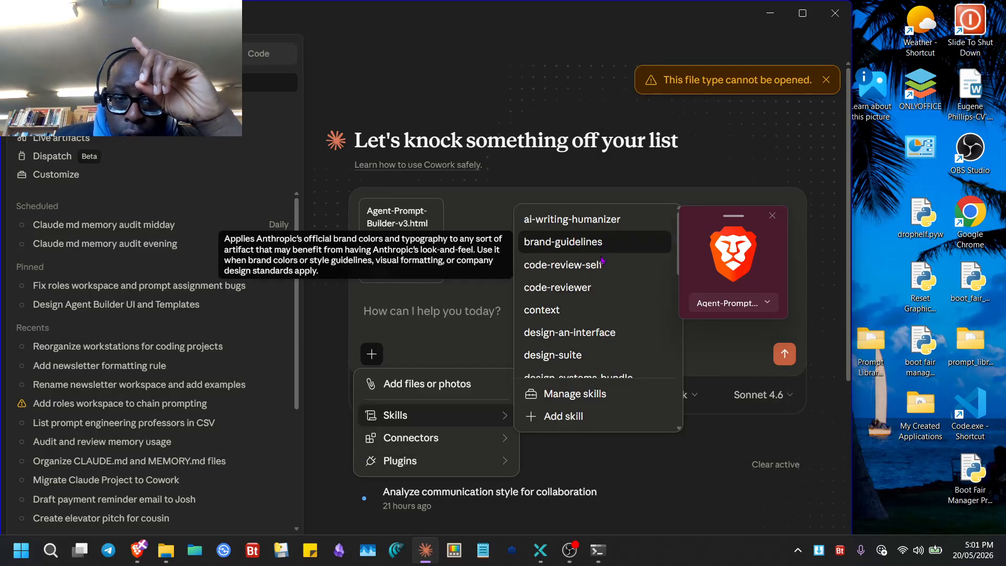
click(585, 338)
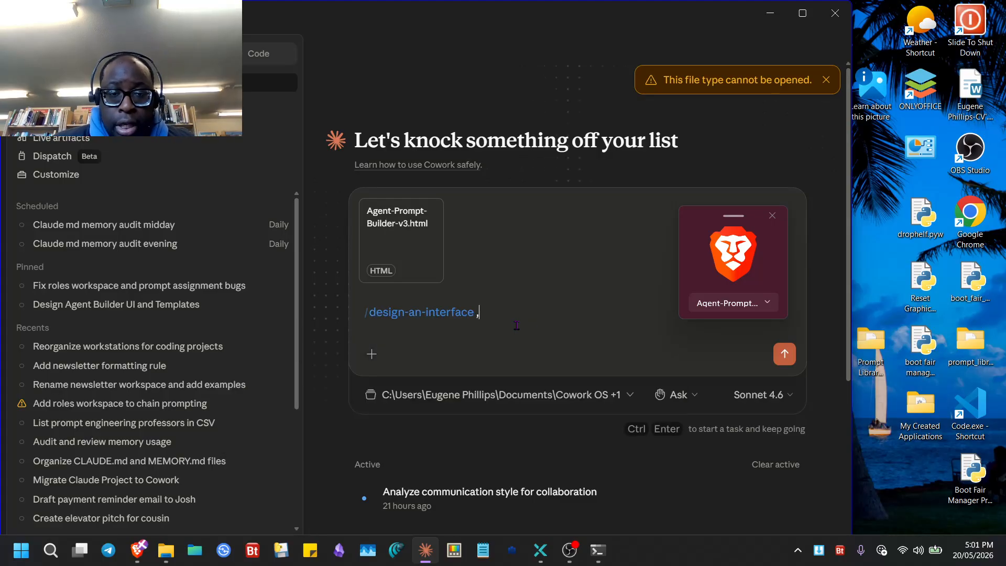
text(, /)
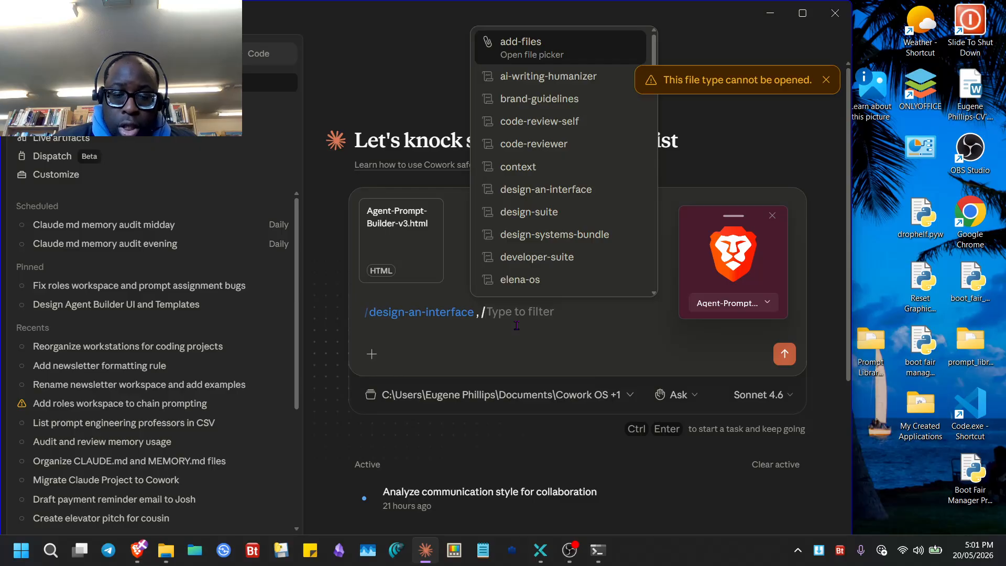
text(ui)
key(Down)
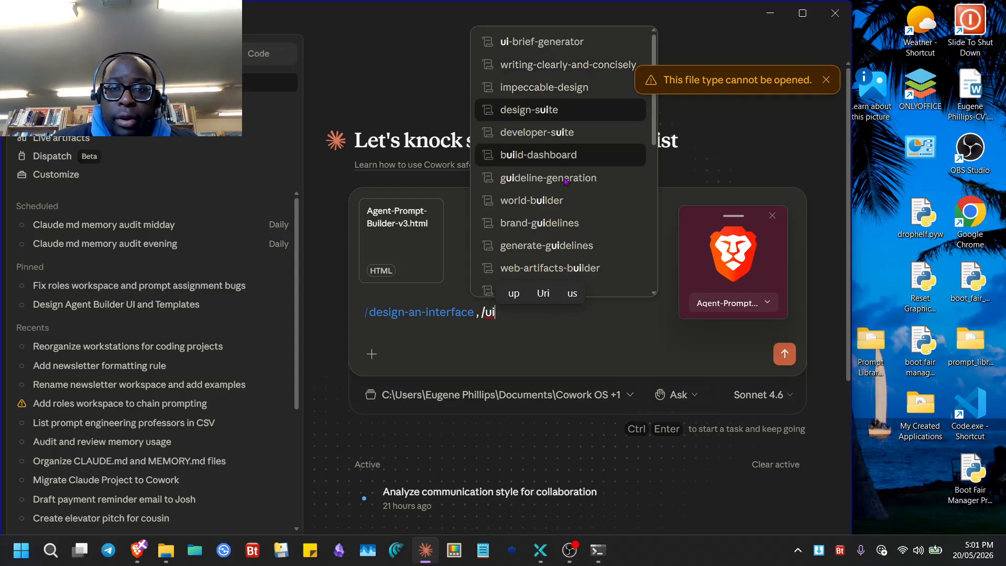
click(577, 49)
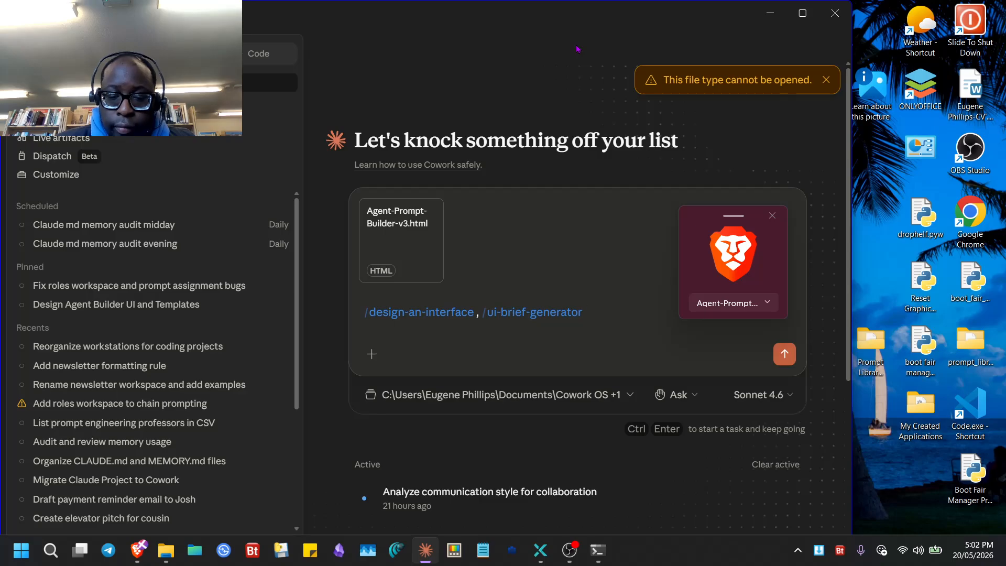
text(/)
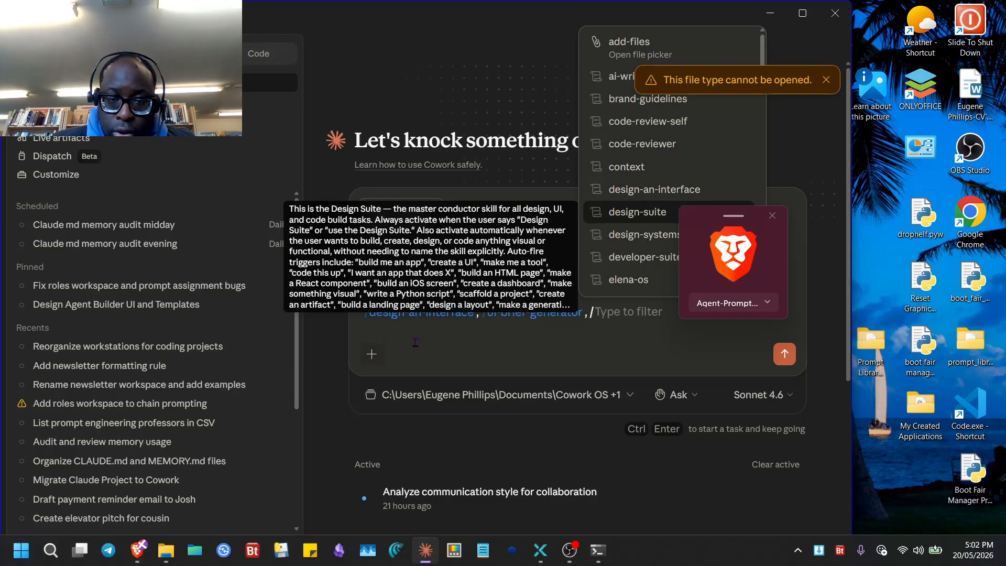
key(BackSpace)
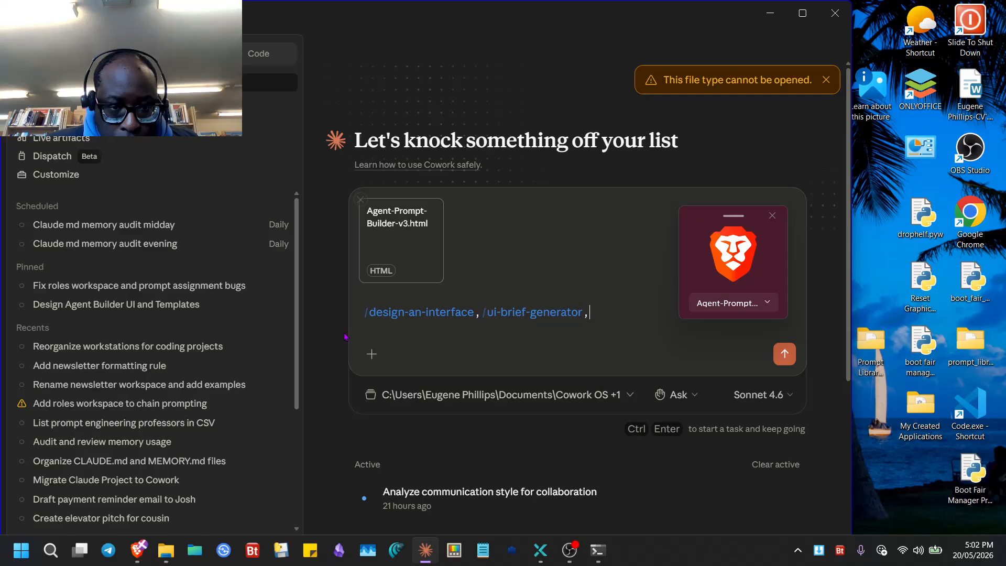
- Close the floating Brave download card and add the /deploy-checklist skill
click(381, 354)
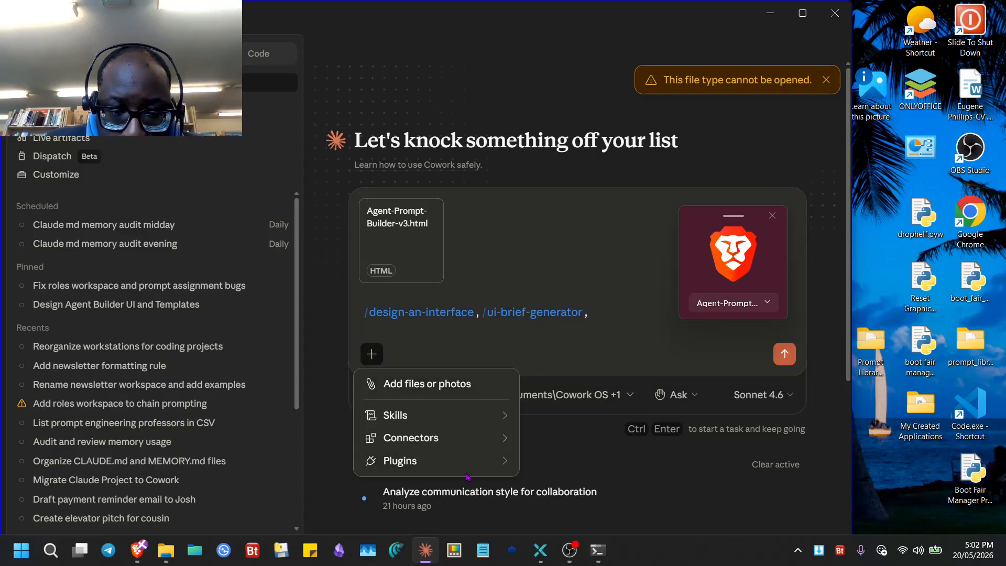
mouse_move(490, 465)
mouse_move(624, 339)
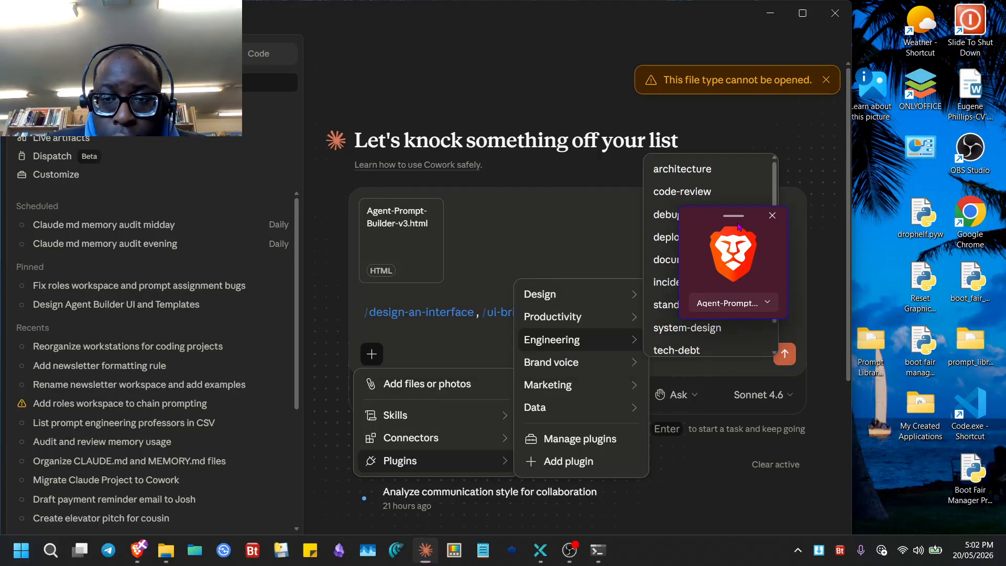
drag(738, 227, 529, 322)
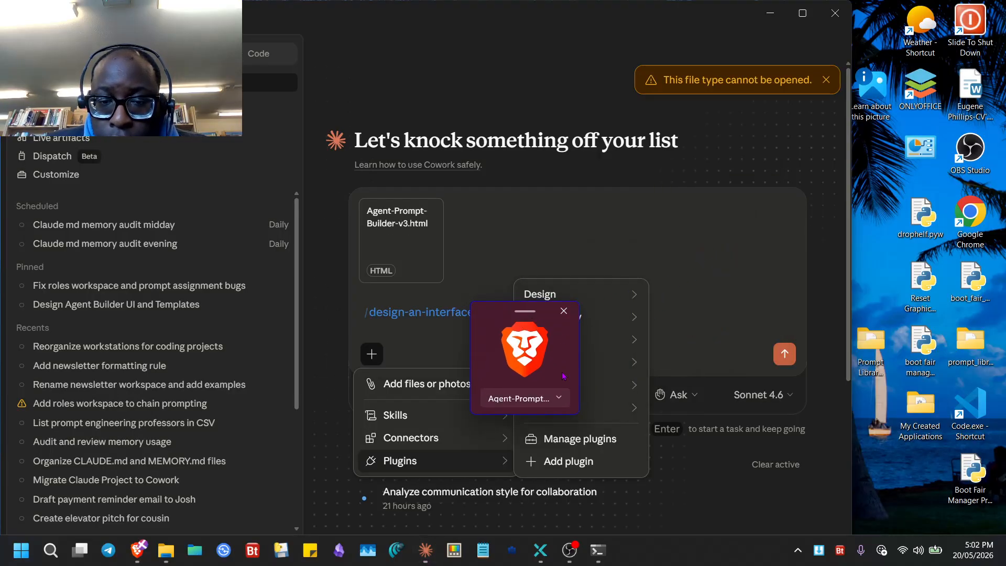
click(563, 311)
mouse_move(577, 339)
scroll(713, 285, down, 1)
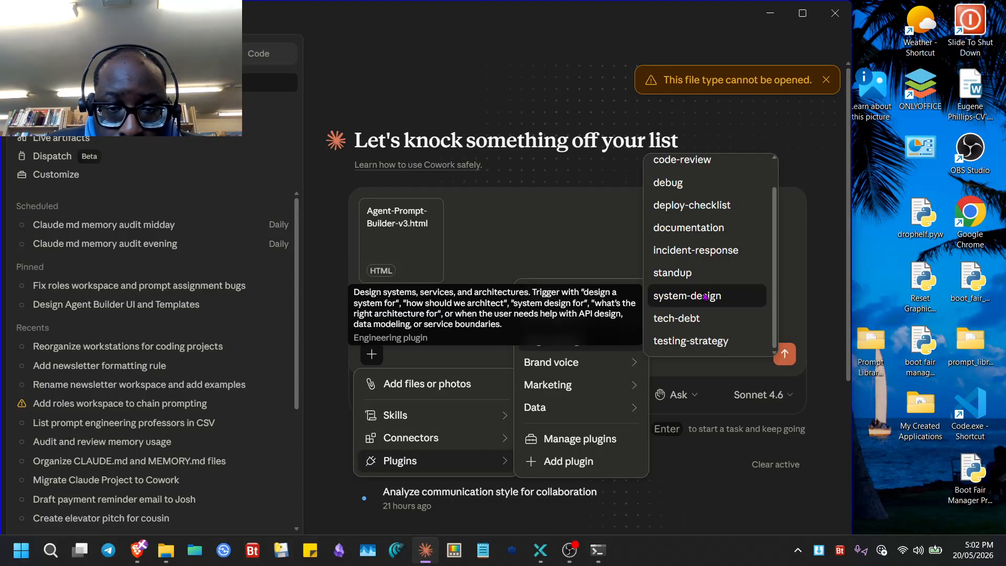
scroll(697, 257, up, 1)
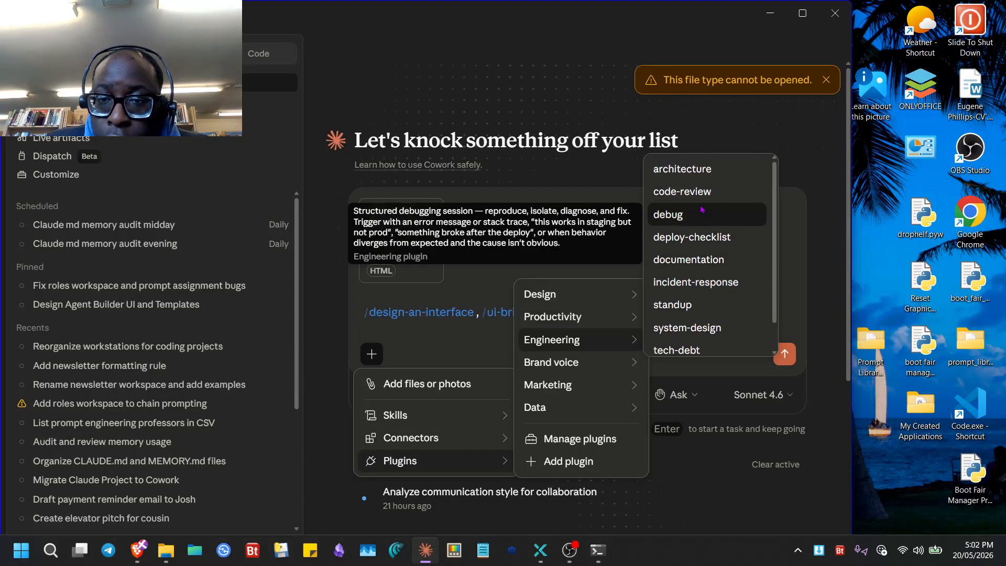
click(692, 238)
mouse_move(640, 325)
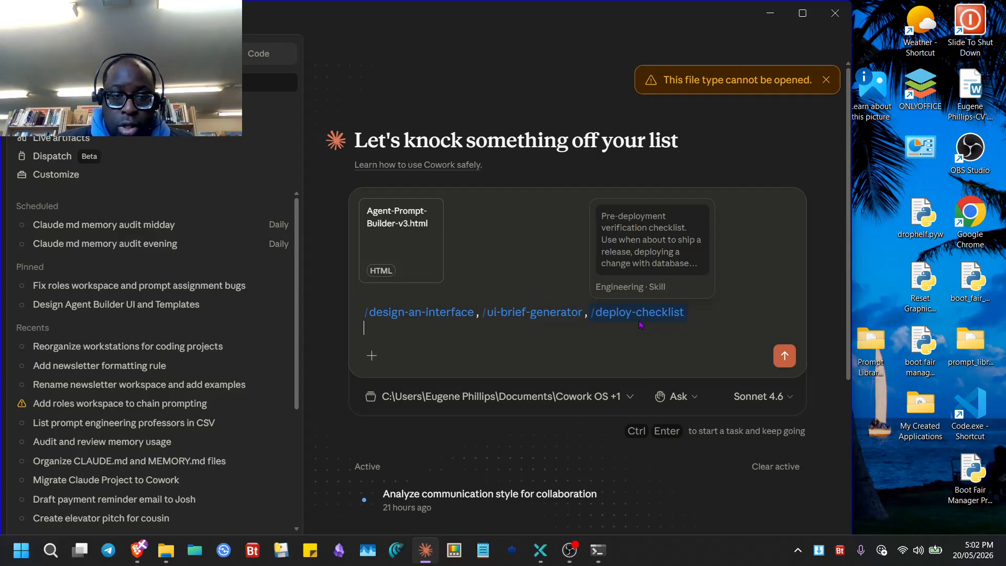
- Dictate a request for a licence-key-locked premium Mega prompt workspace, keeping the roles workspace free
key(shift+Return)
key(super+h)
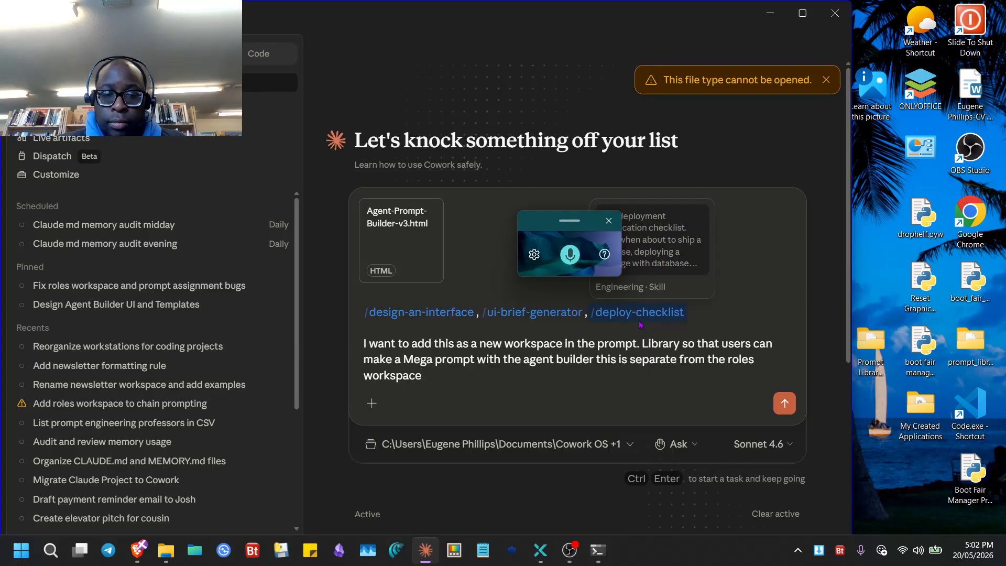
key(shift+Return)
key(super+h)
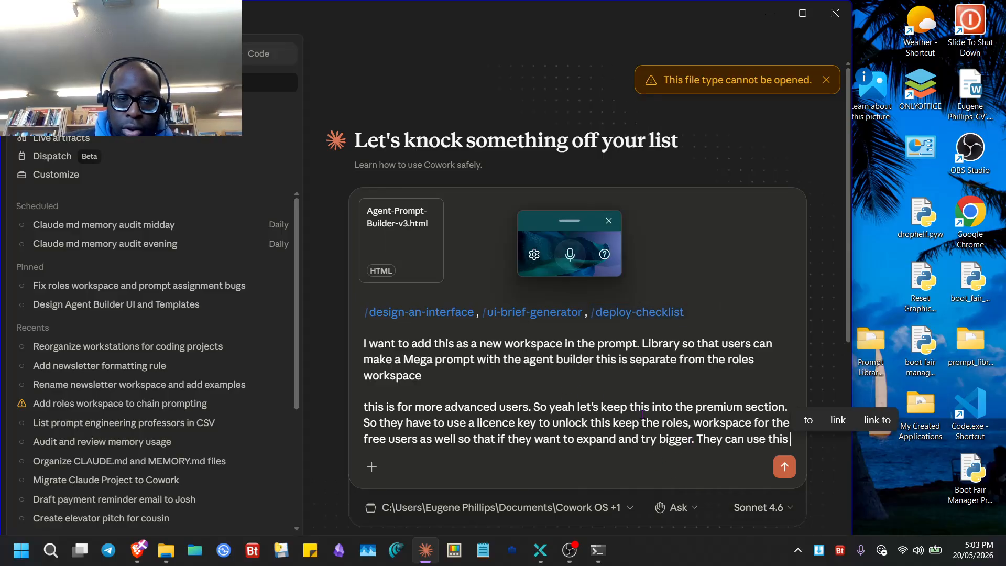
- Send the premium workspace request, narrow the sidebar, pin the new task, and minimise Claude
click(784, 467)
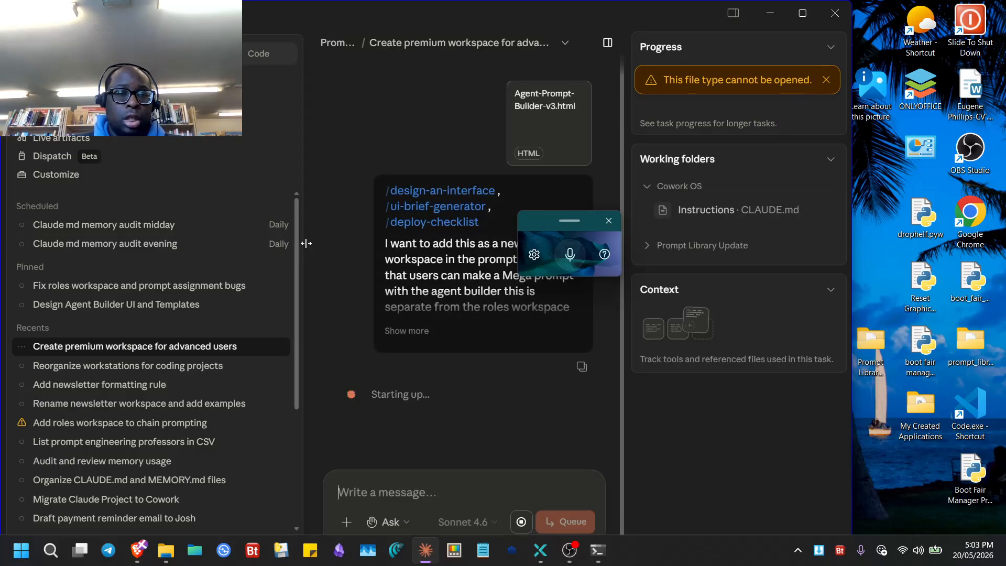
drag(306, 243, 167, 265)
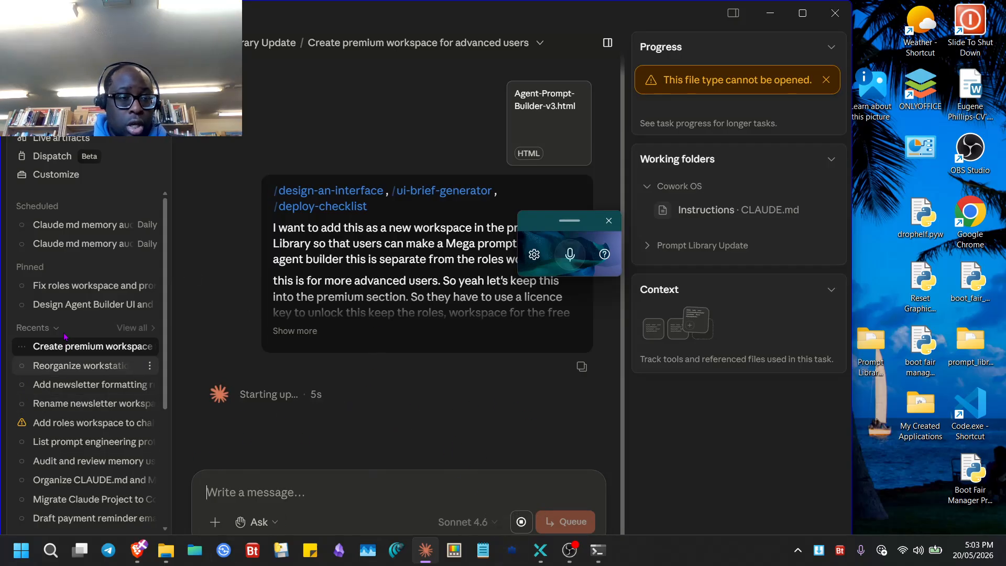
right_click(107, 350)
click(118, 382)
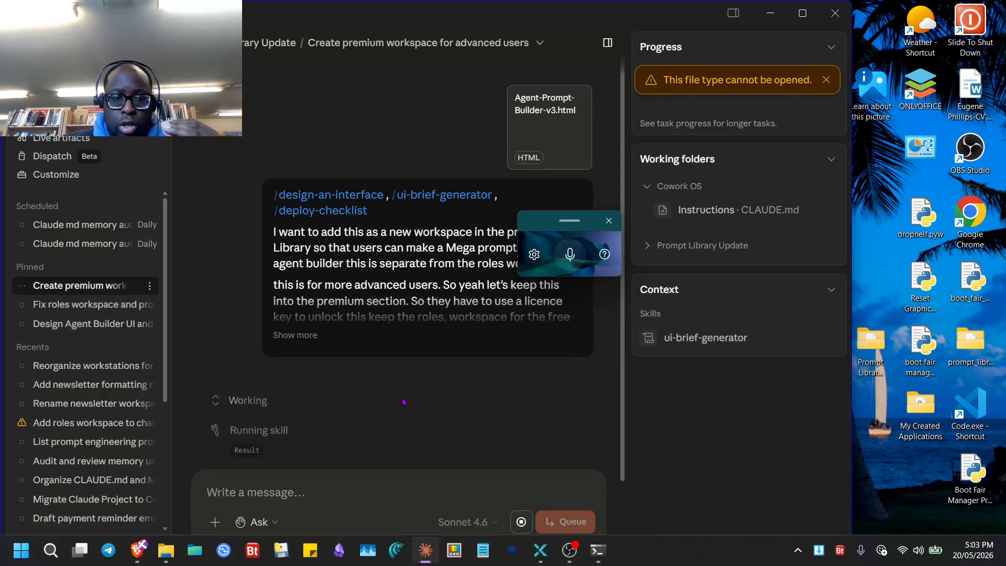
click(769, 13)
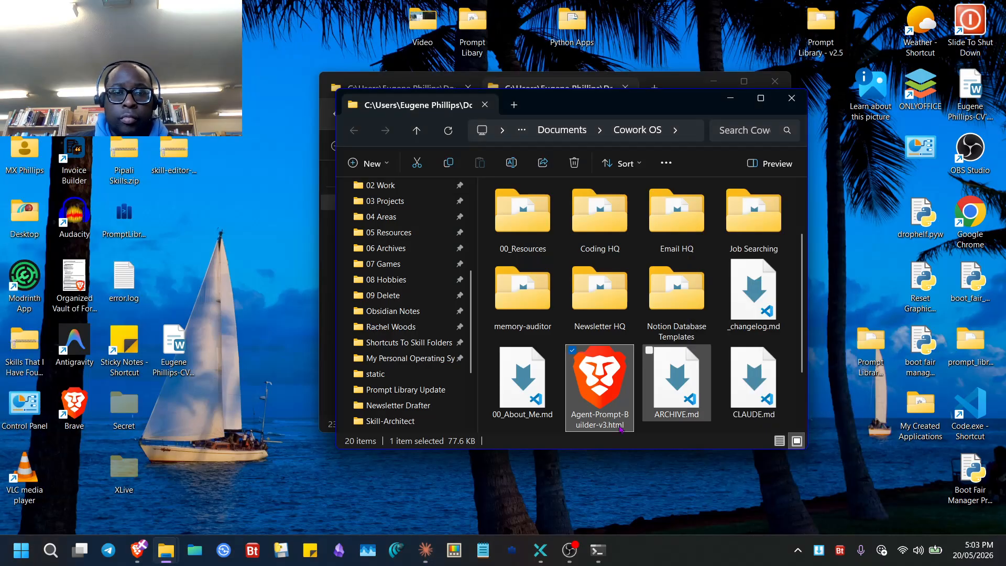
- Close the Cowork OS window and open _rollbacks in the maximised Prompt Library Update window
click(792, 98)
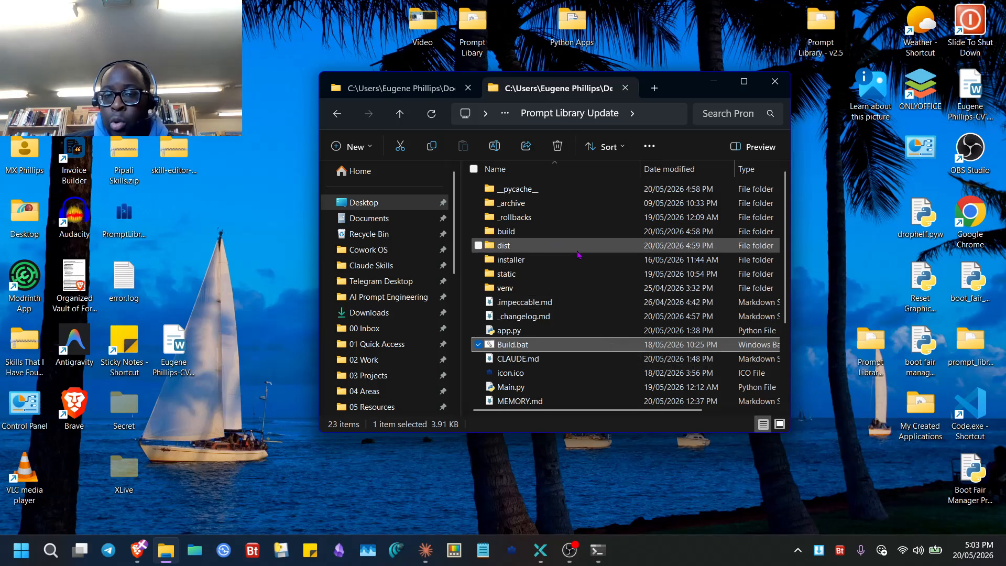
click(575, 217)
click(744, 82)
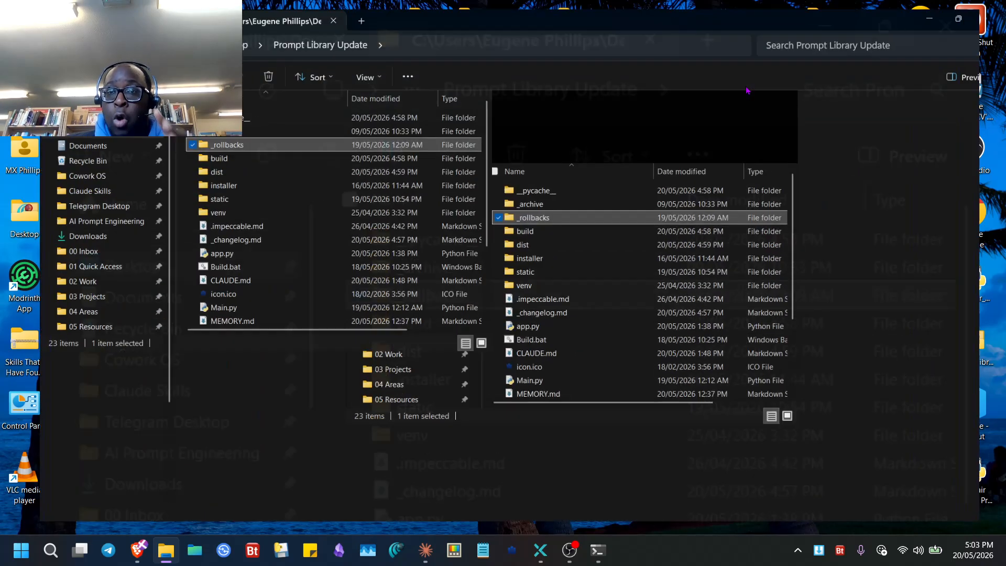
double_click(245, 146)
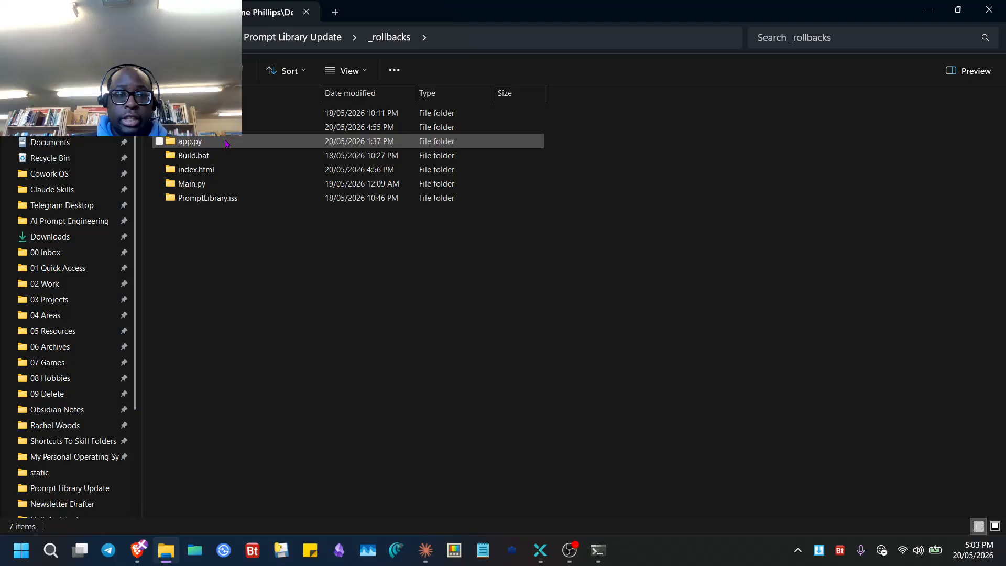
- Review the 16 saved versions each of index.html and app.js, then switch to OBS Studio
double_click(224, 170)
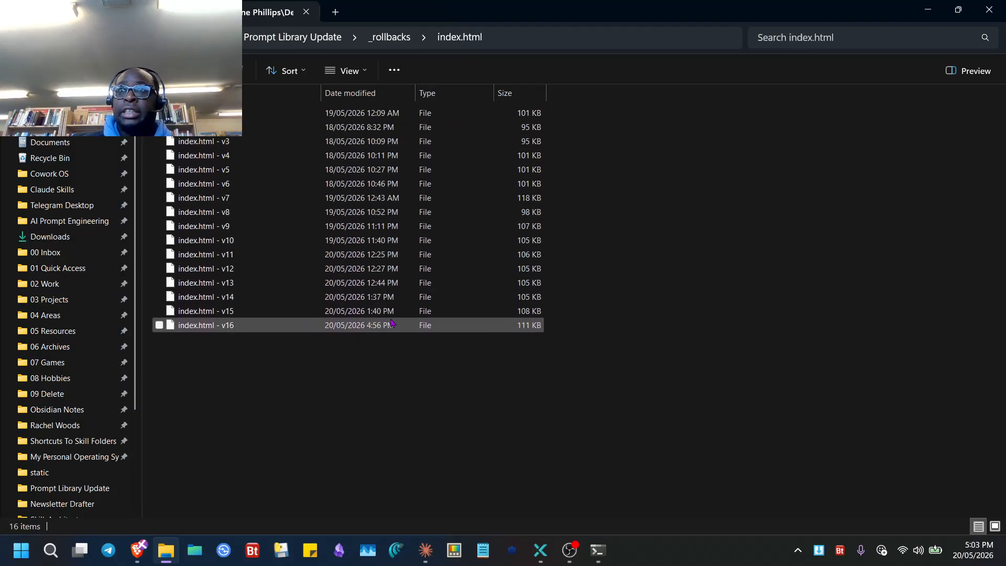
key(alt+Left)
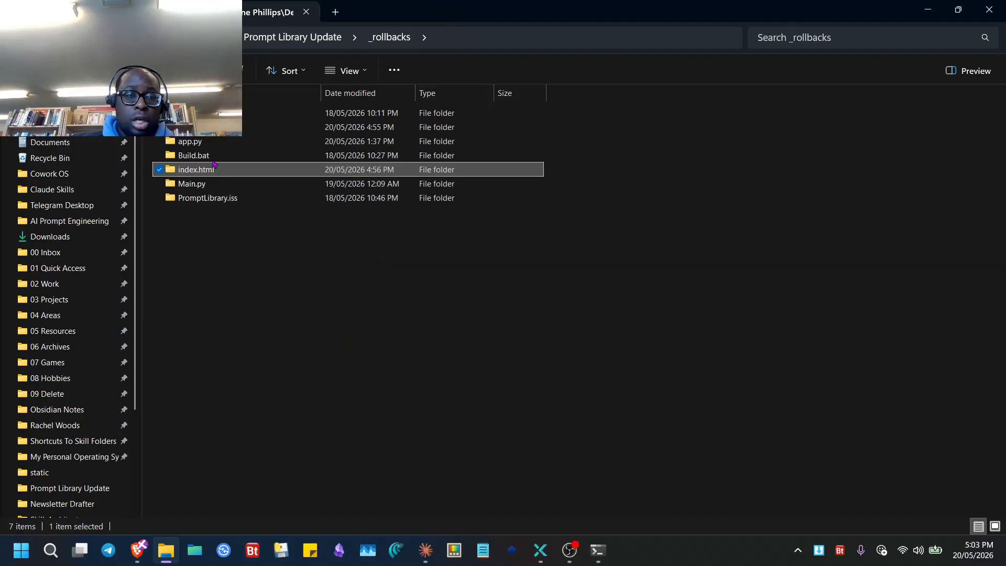
double_click(294, 127)
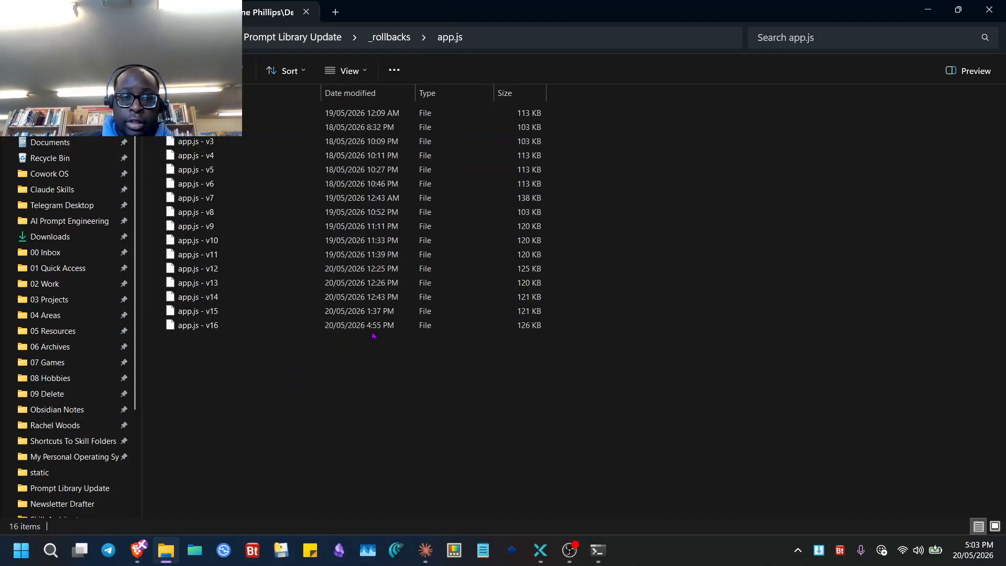
key(alt+Left)
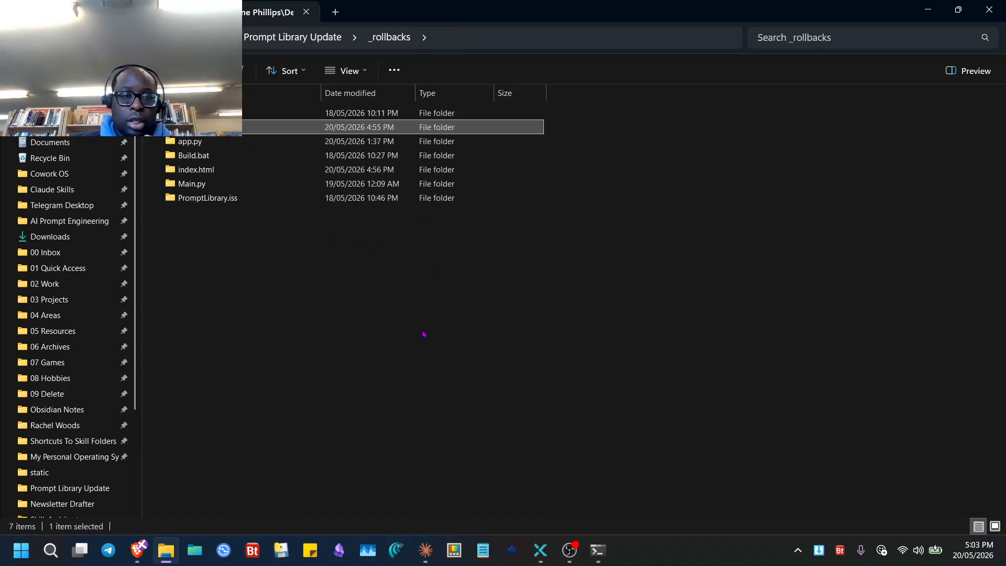
click(570, 550)
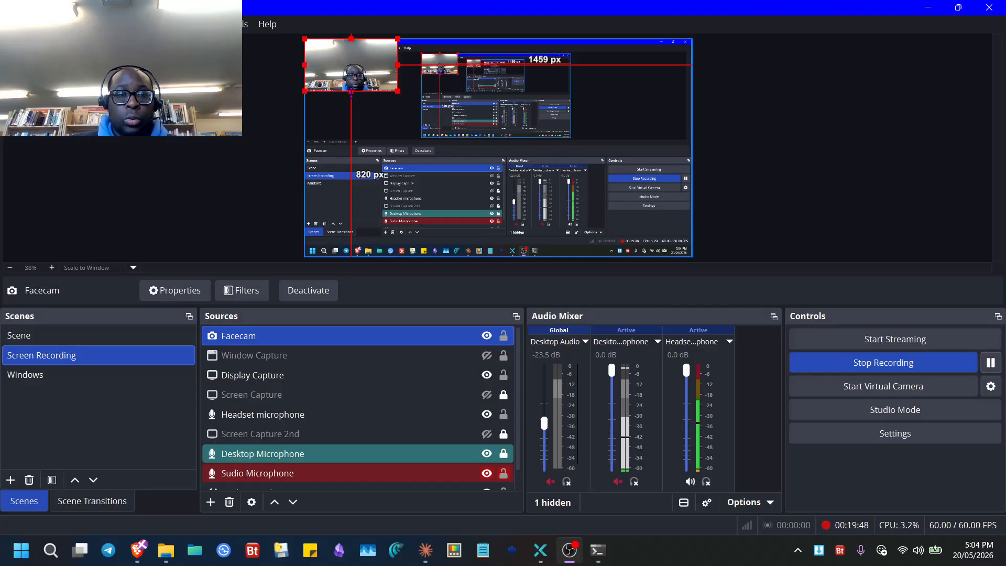
- Shrink the Facecam into the scene's bottom-right corner, enable headset mic monitoring, and minimise OBS
drag(351, 93, 634, 237)
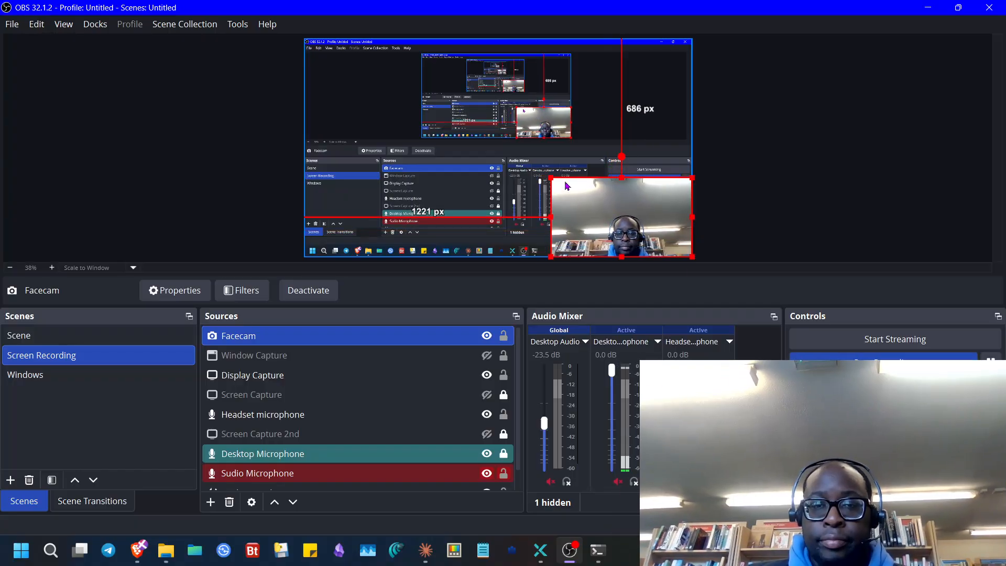
drag(551, 178, 592, 200)
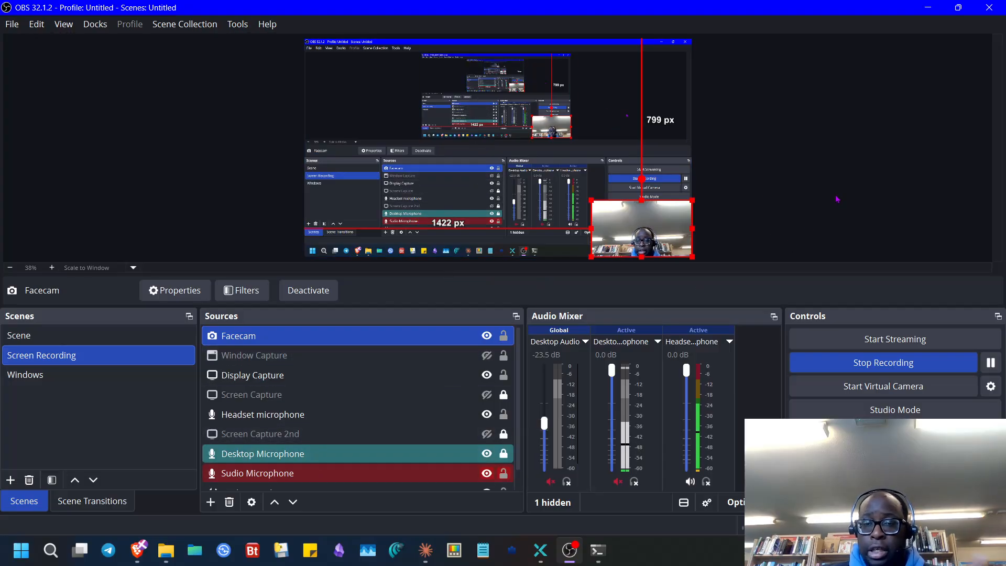
click(819, 213)
click(706, 481)
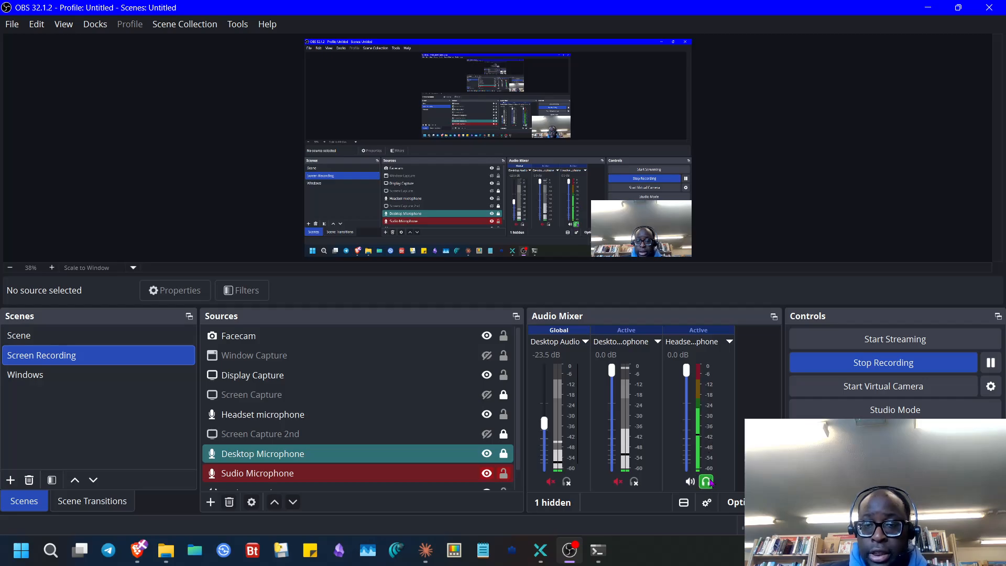
click(928, 8)
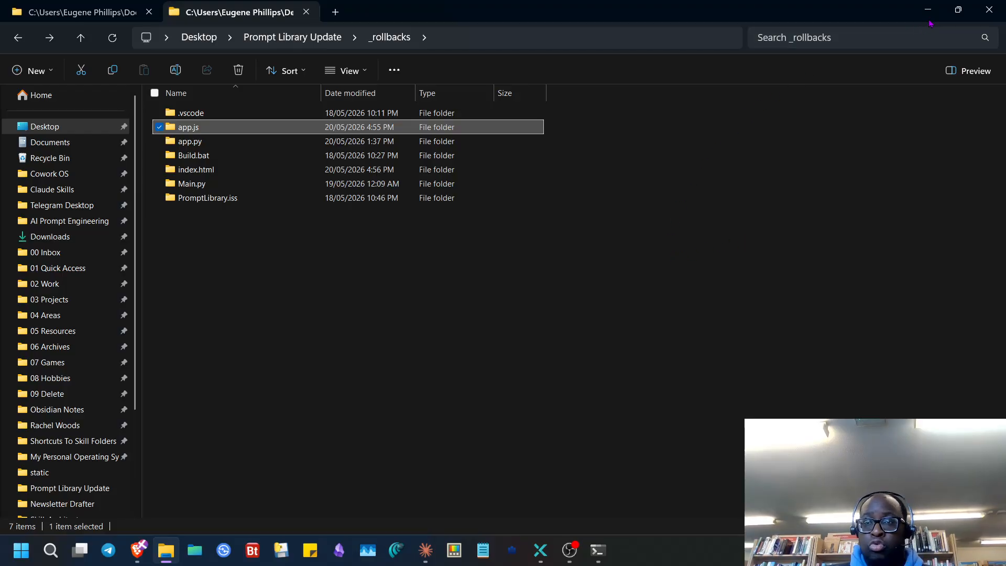
- Show Documents > PromptLibrary holding PromptLibrary.db, then switch to the Claude Cowork window
click(74, 13)
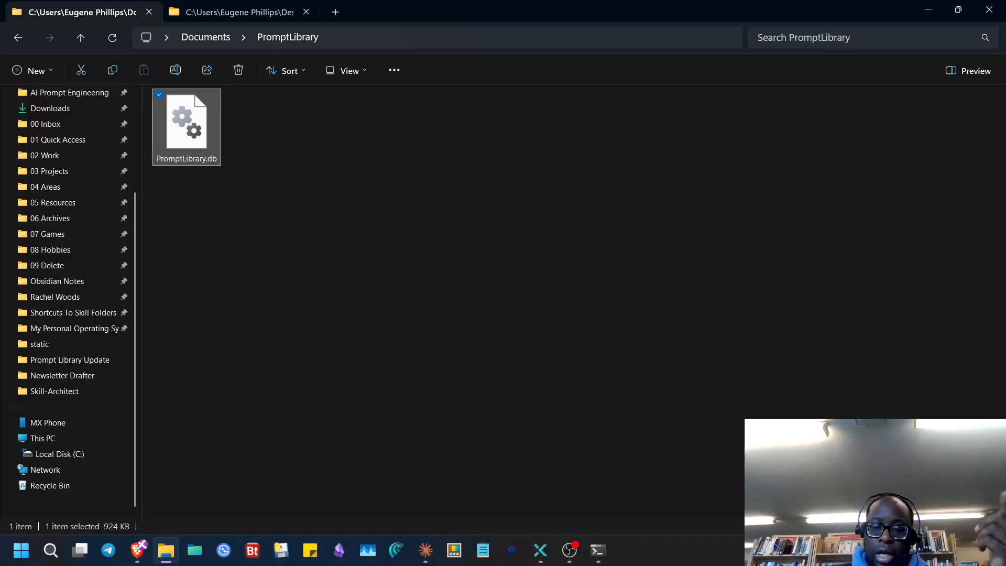
key(alt+Tab)
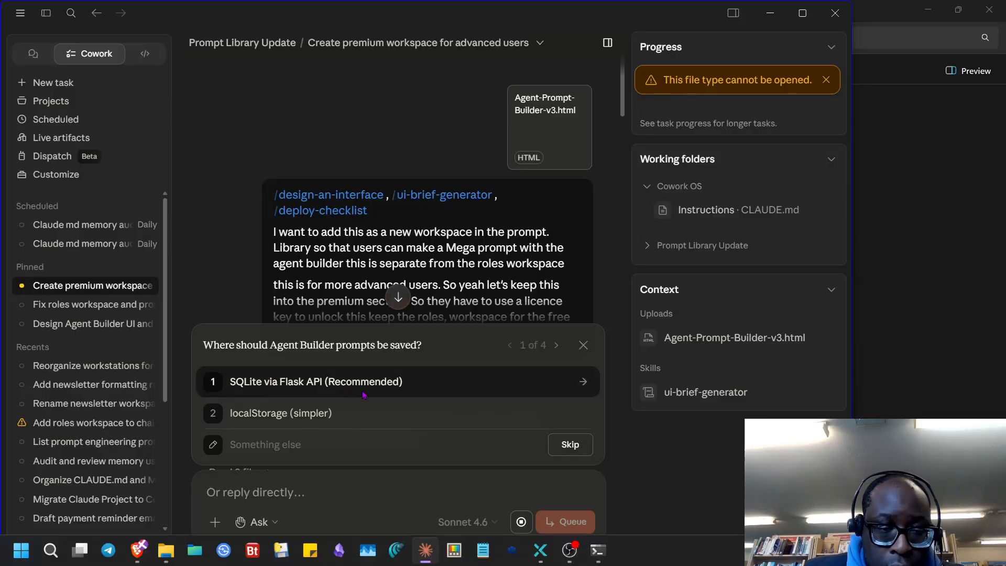
- Choose SQLite via Flask API, inline templates, full v3 parity and Agent Builder nav below Roles
click(556, 379)
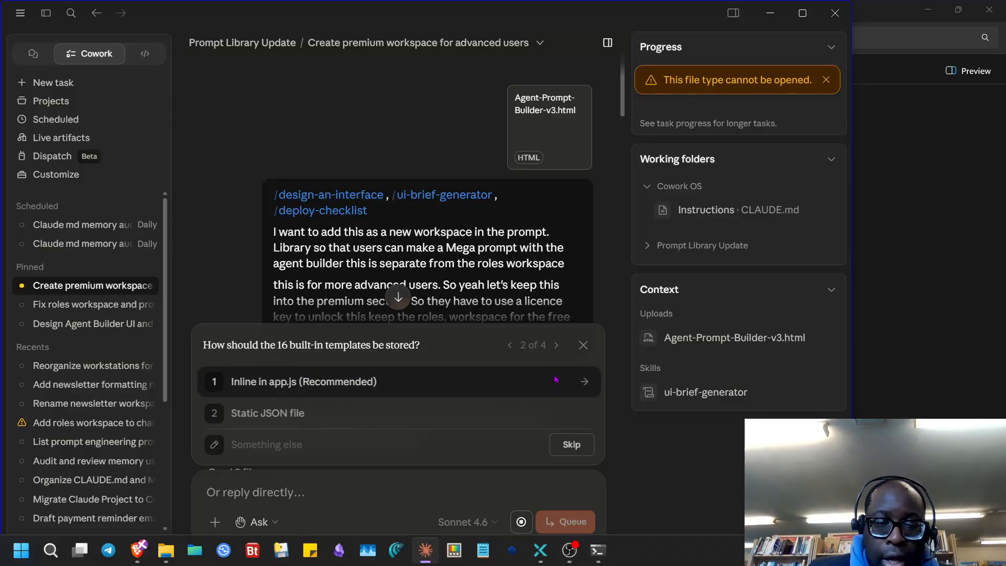
click(355, 385)
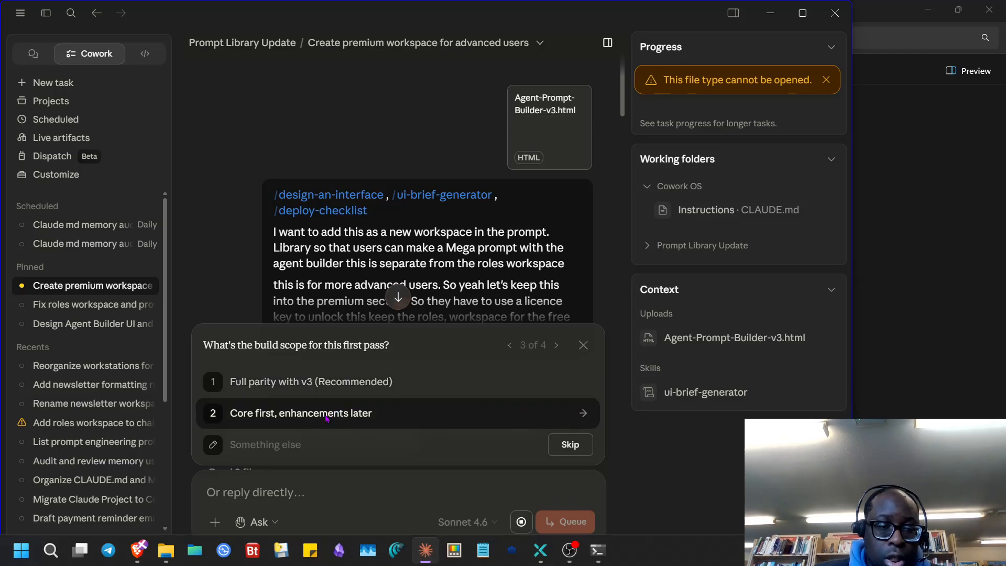
click(382, 389)
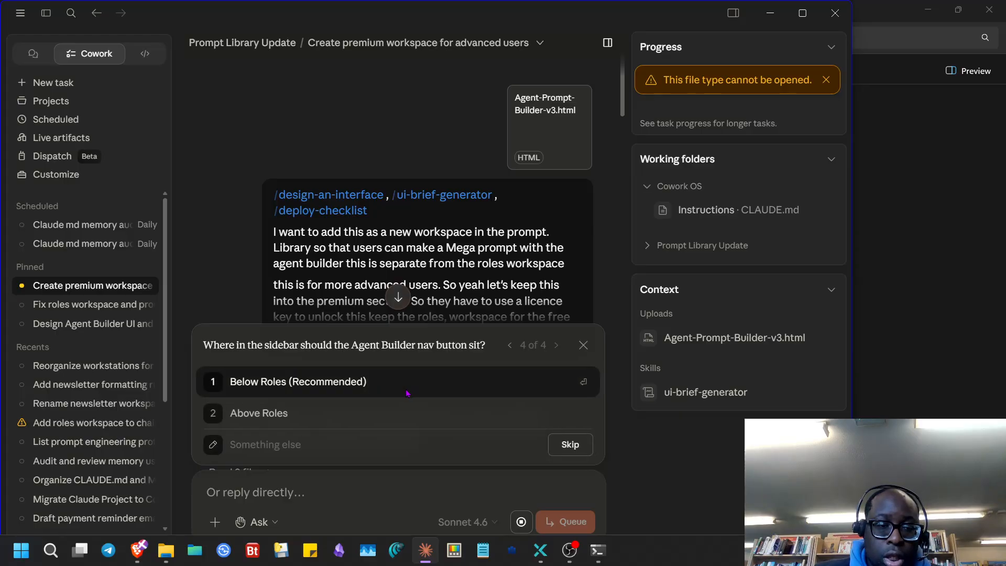
click(407, 393)
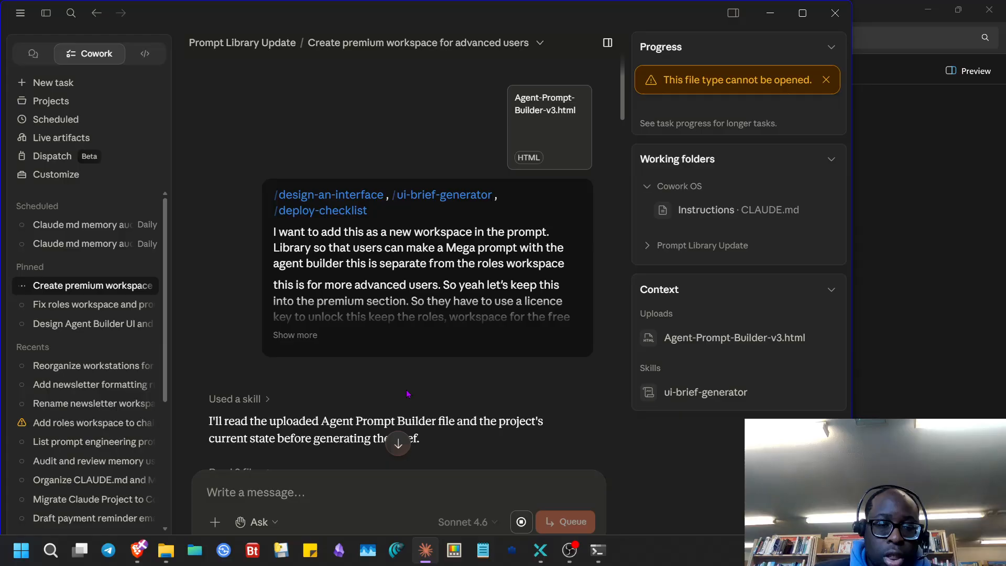
scroll(292, 275, down, 10)
scroll(292, 276, down, 15)
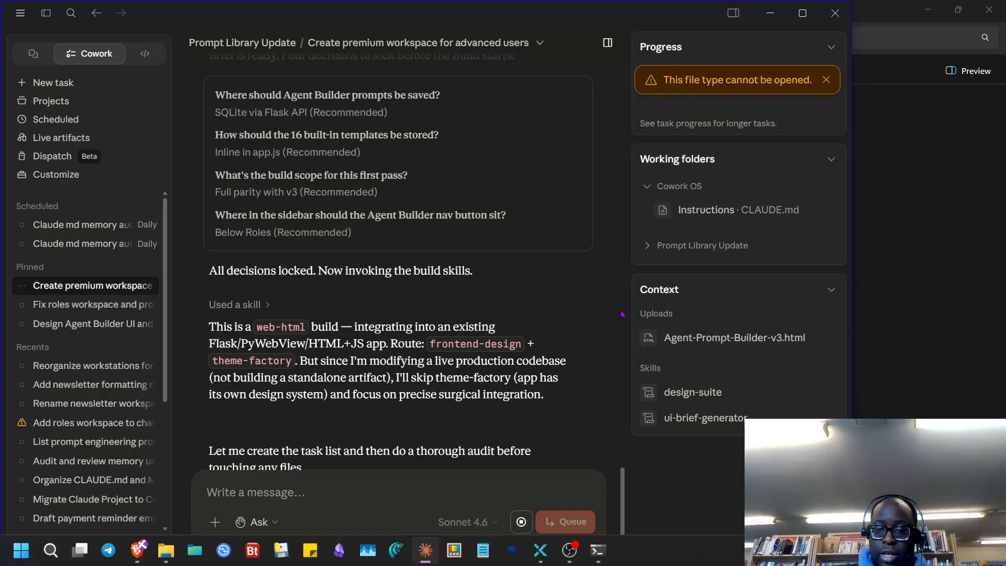
click(570, 552)
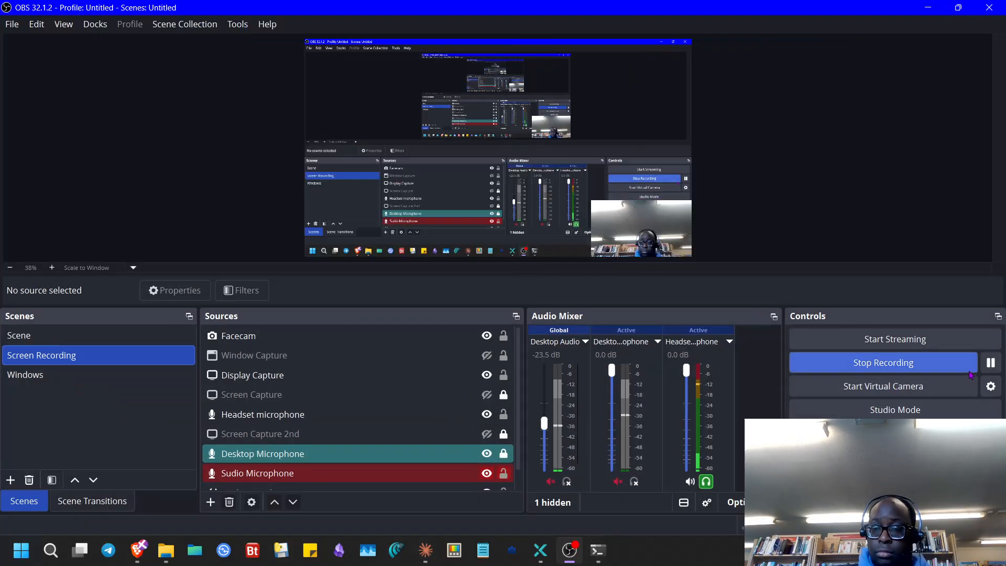
- Disable headset microphone monitoring in OBS and return to the Prompt Library page in Brave
click(991, 366)
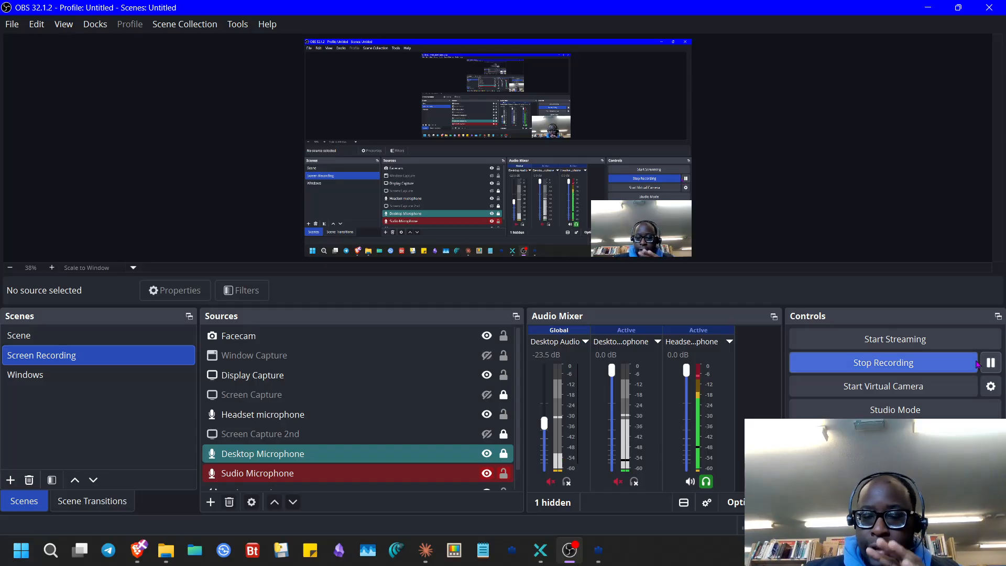
click(712, 486)
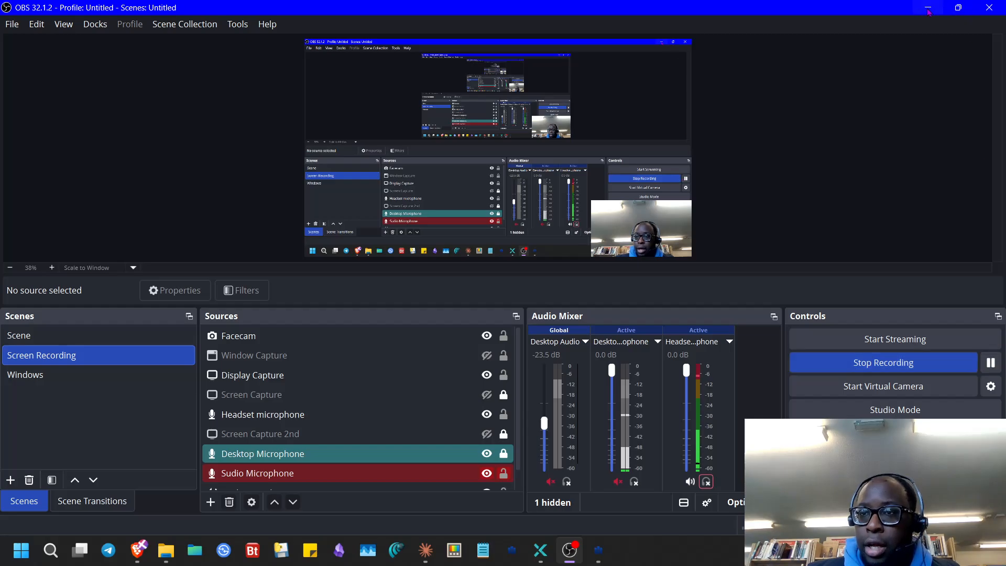
key(alt+Tab)
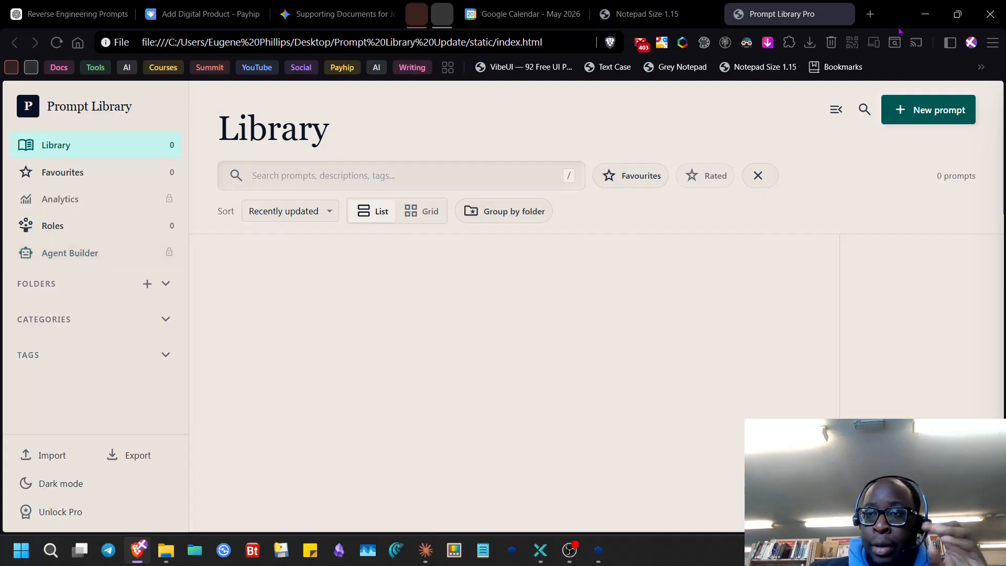
- Cancel the PromptLibraryPro_Setup_v1.exe setup wizard and delete the installer, leaving its folder empty
click(925, 14)
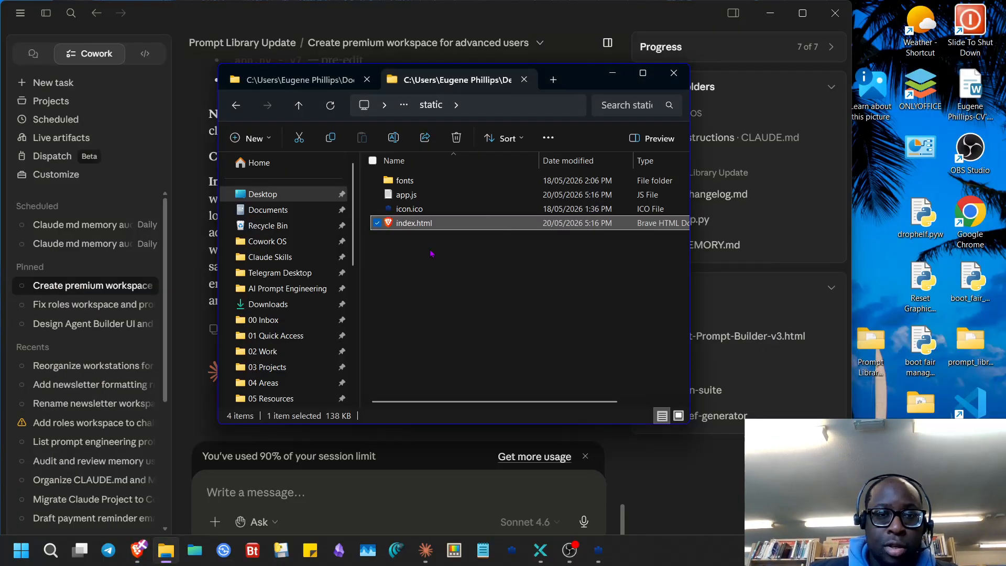
key(alt+Left)
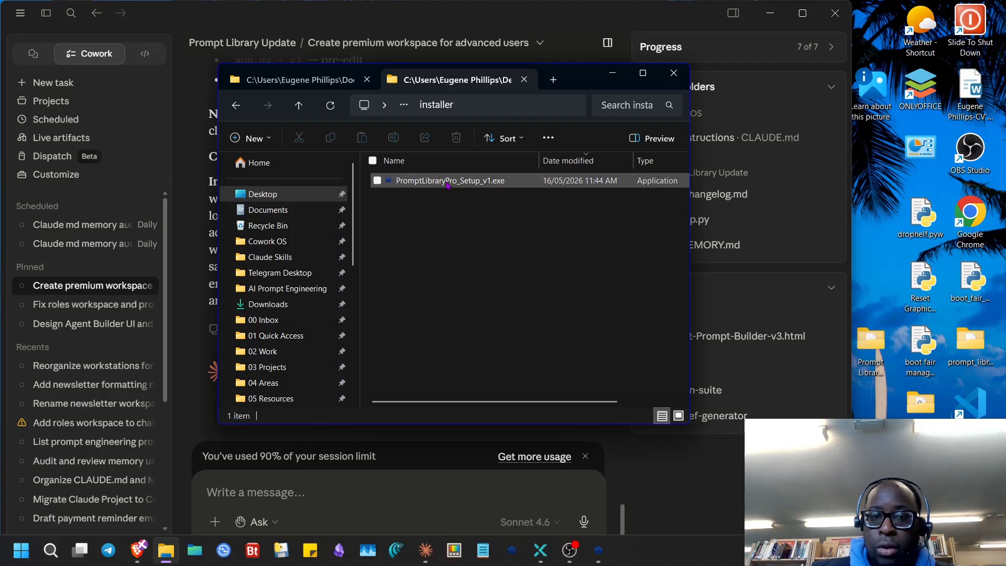
drag(448, 181, 468, 192)
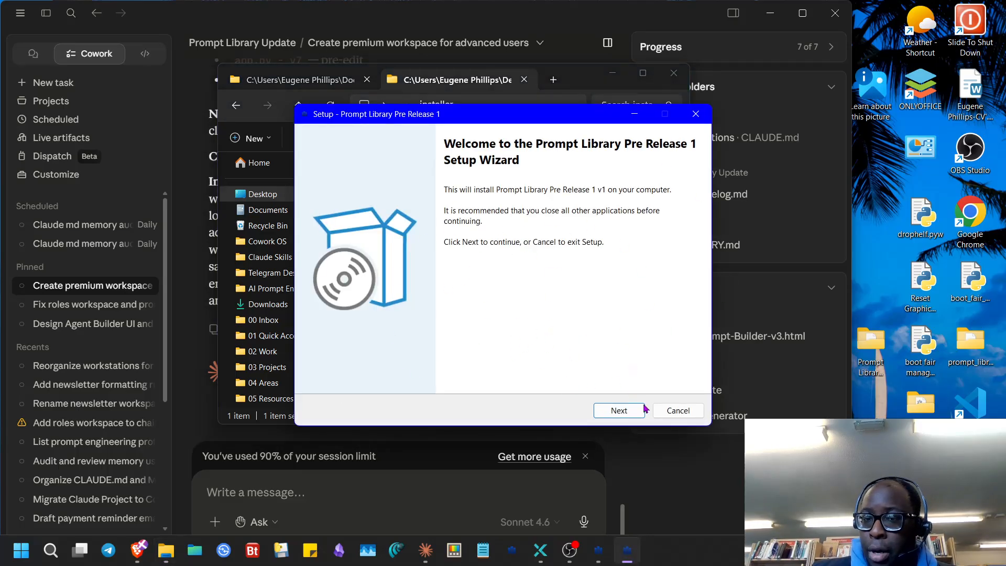
click(677, 410)
click(556, 343)
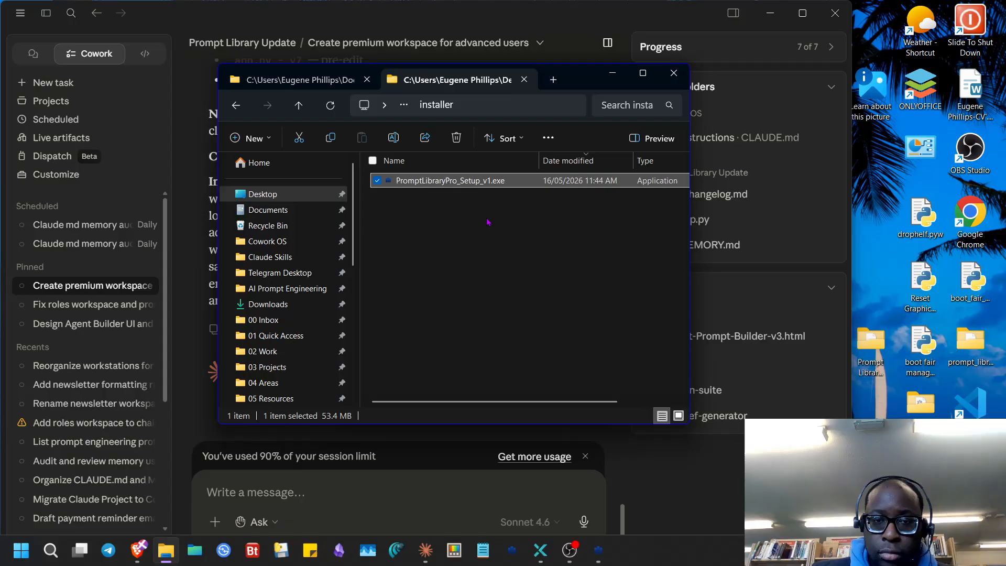
key(Delete)
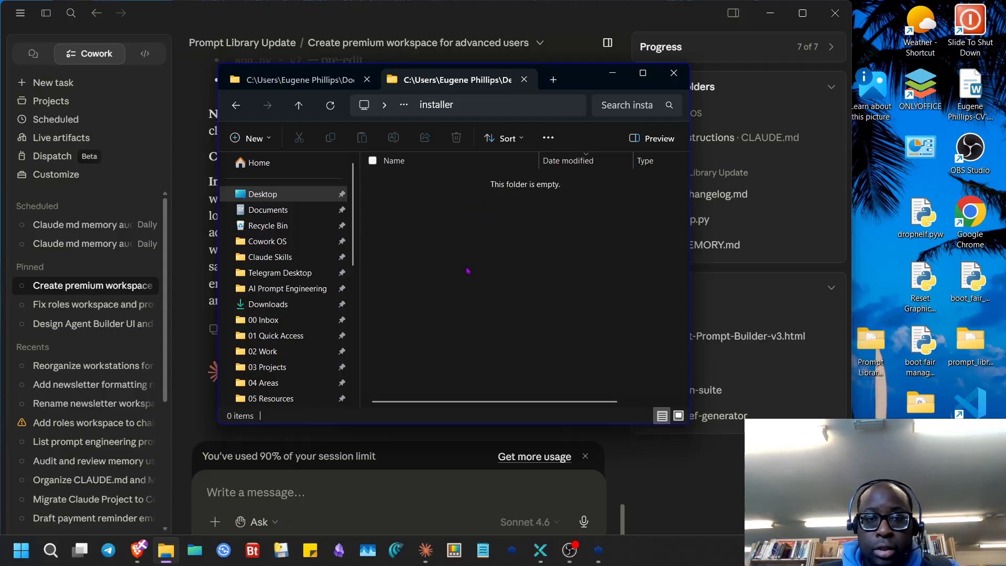
key(BackSpace)
click(427, 336)
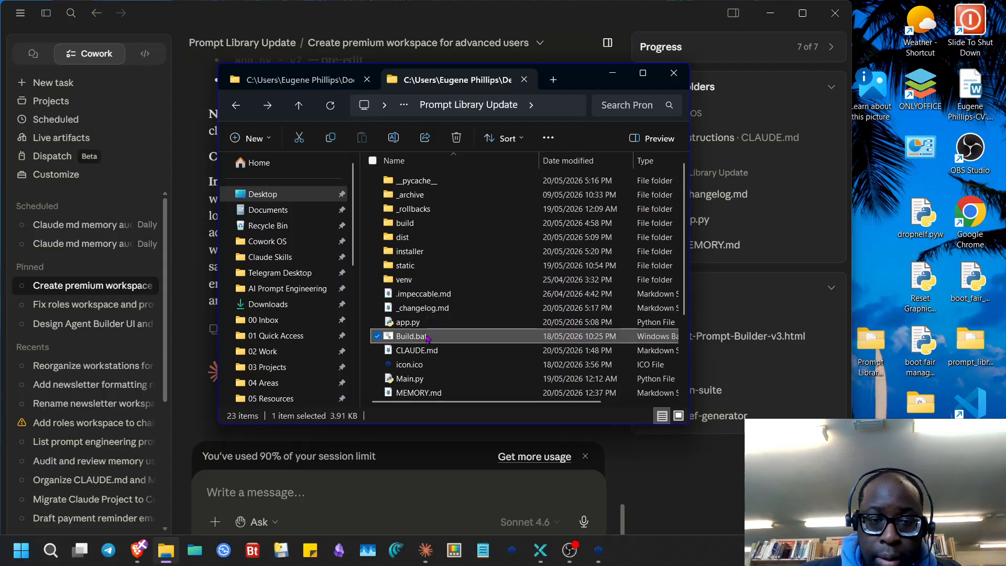
- Run Build.bat through step 6/6 with PyInstaller building the executable, then switch to OBS
double_click(427, 336)
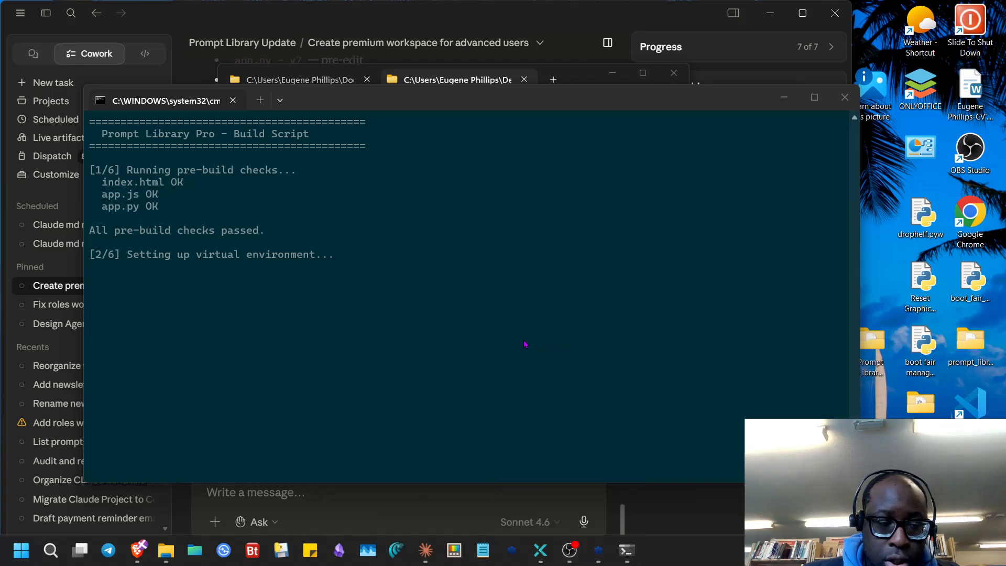
click(446, 326)
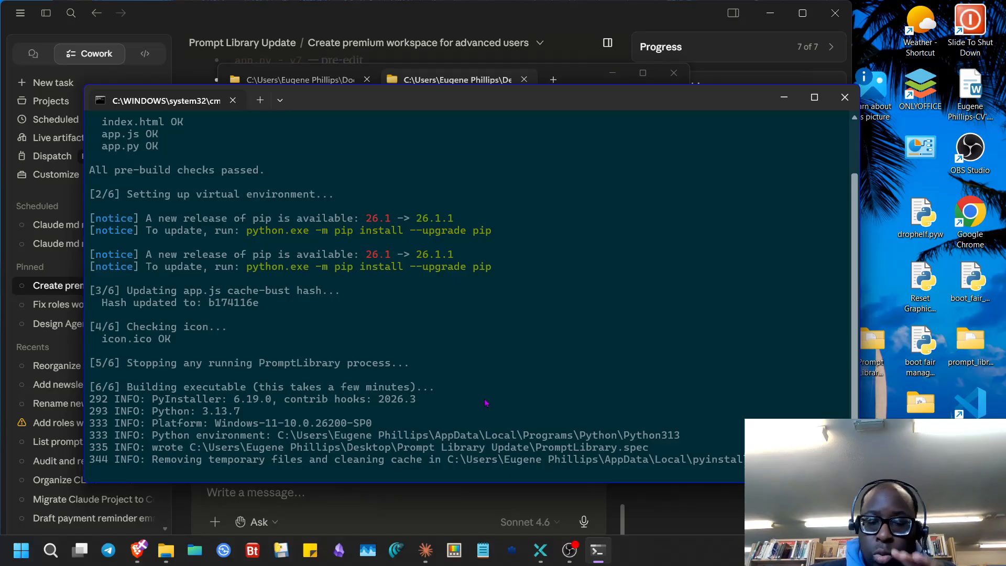
mouse_move(577, 555)
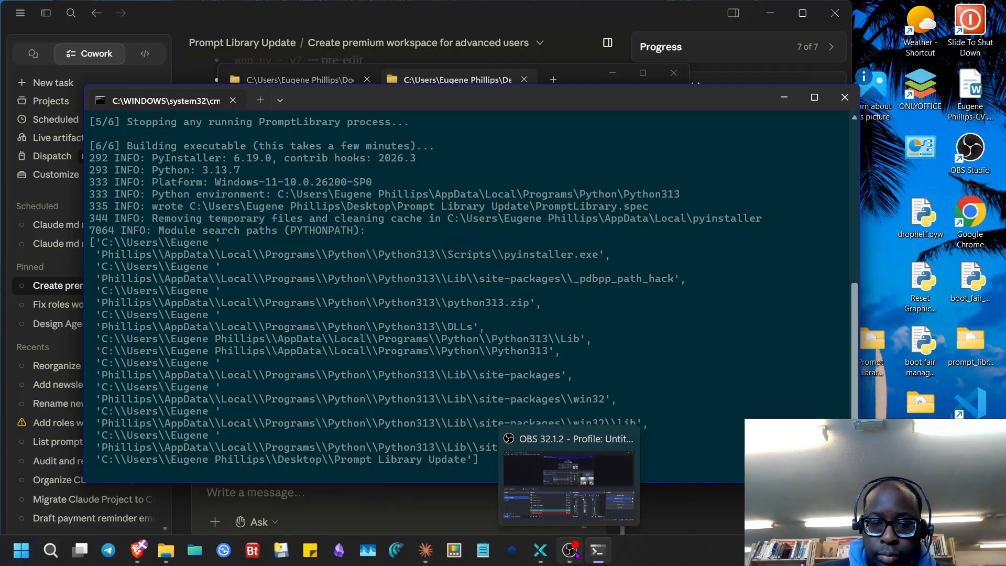
click(576, 555)
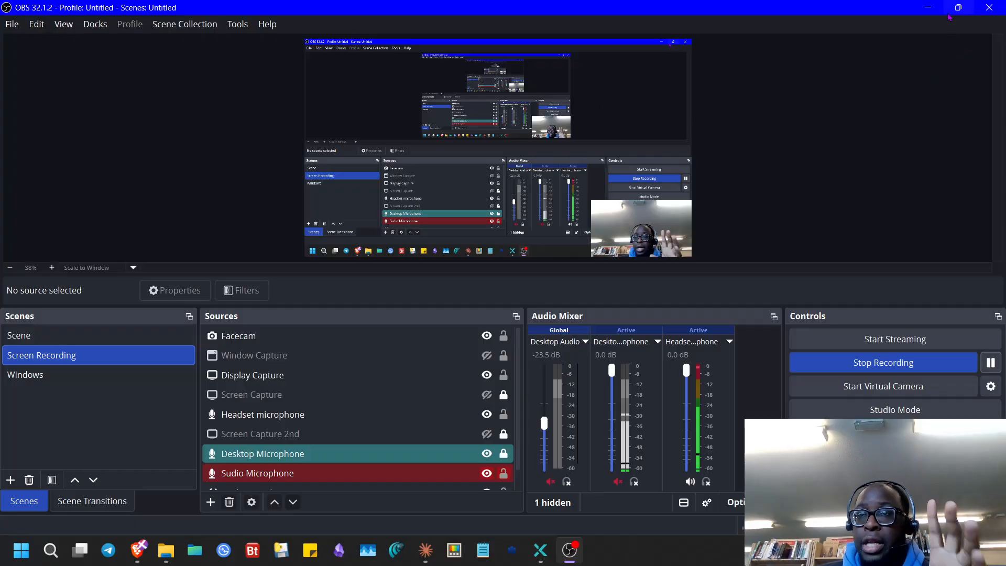
- Launch the newly built 48.0 MB PromptLibrary.exe from the dist folder
click(928, 7)
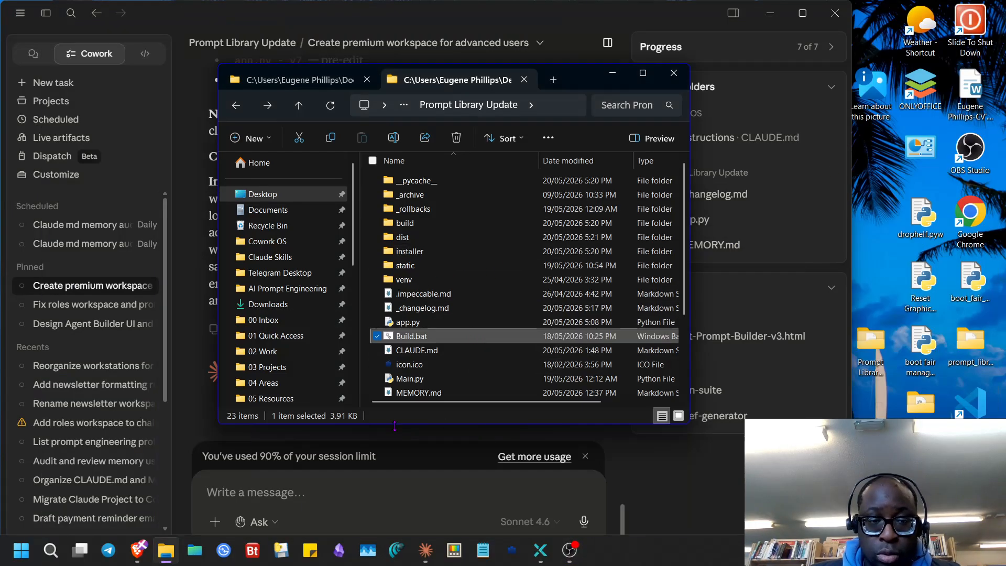
double_click(404, 224)
key(alt+Left)
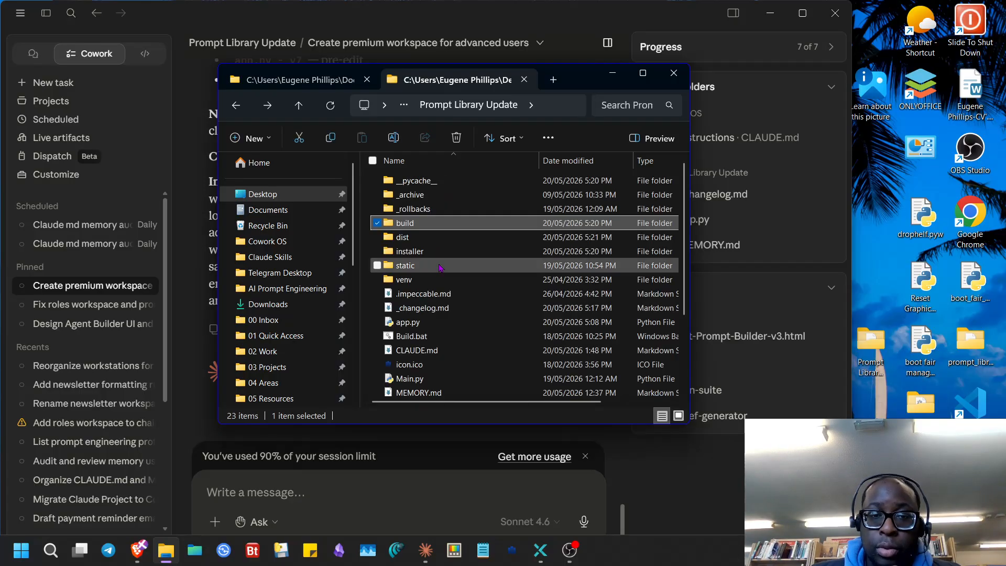
click(427, 238)
double_click(427, 239)
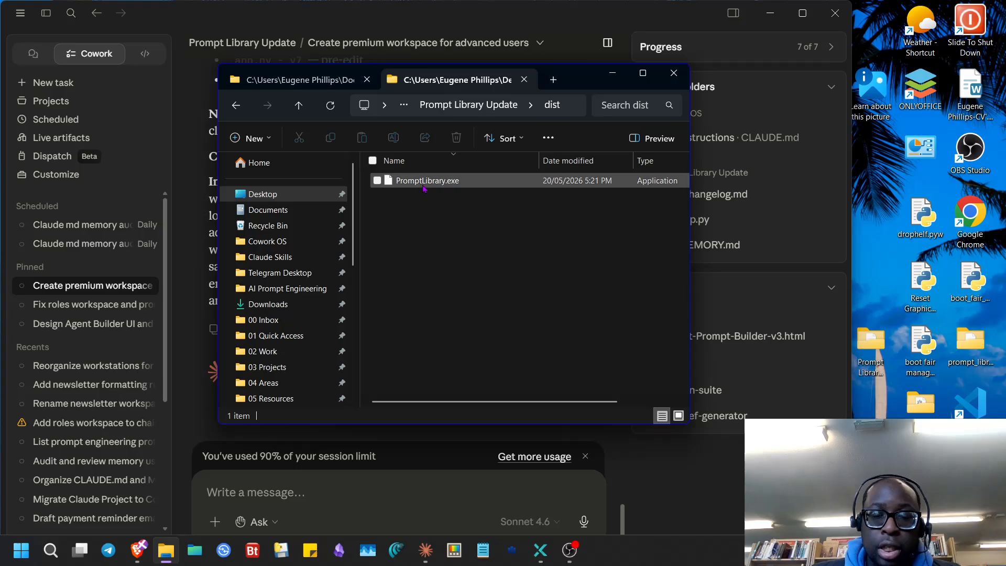
click(430, 185)
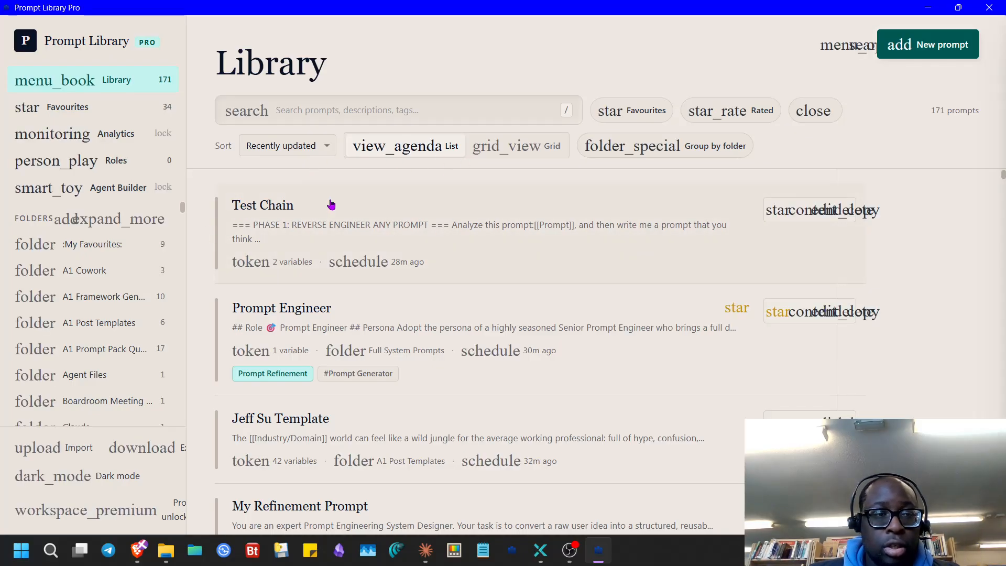
- Browse Agent Builder's Live Preview, Few-Shot Examples and template list, then minimise Prompt Library Pro
click(76, 189)
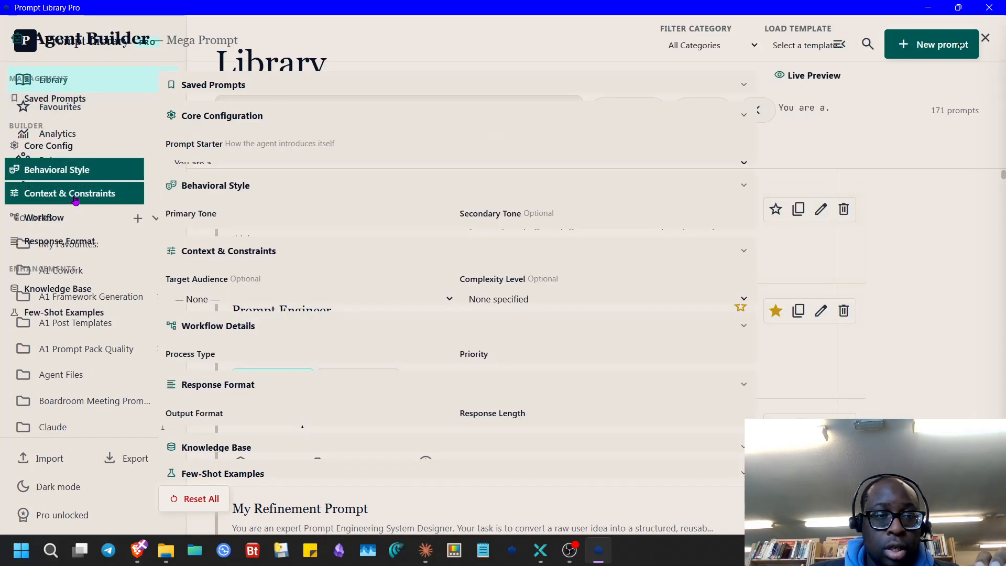
click(875, 124)
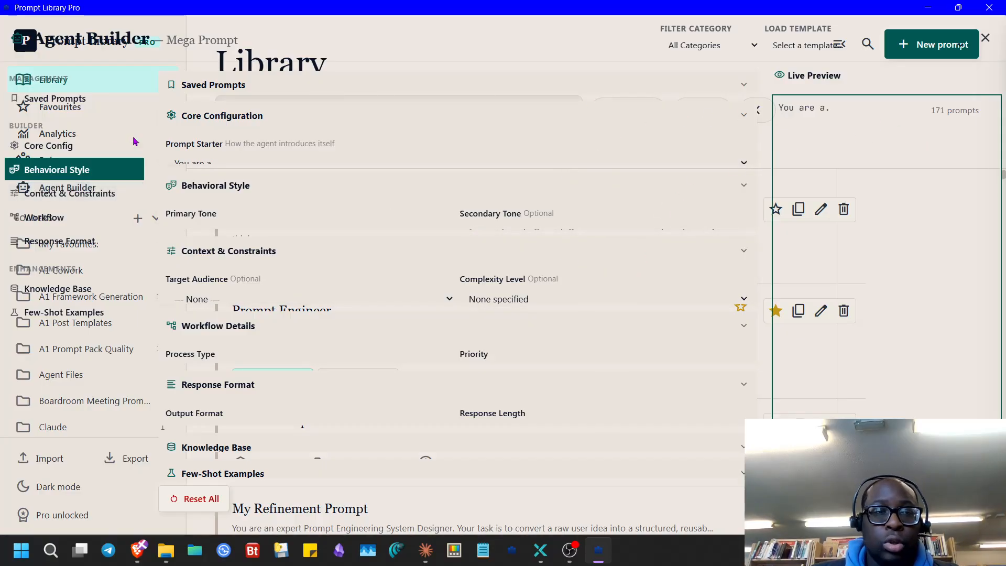
click(79, 314)
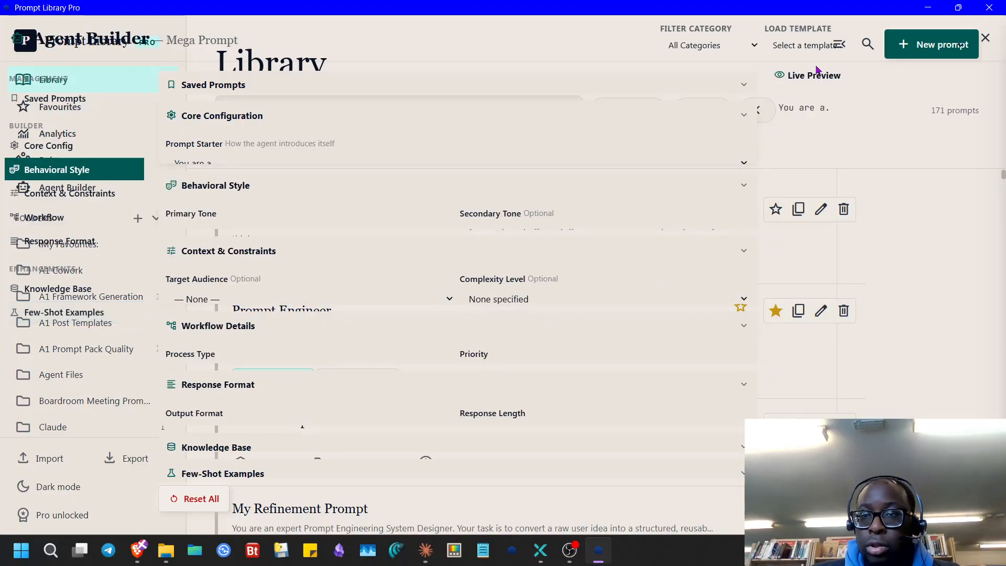
click(922, 51)
click(838, 352)
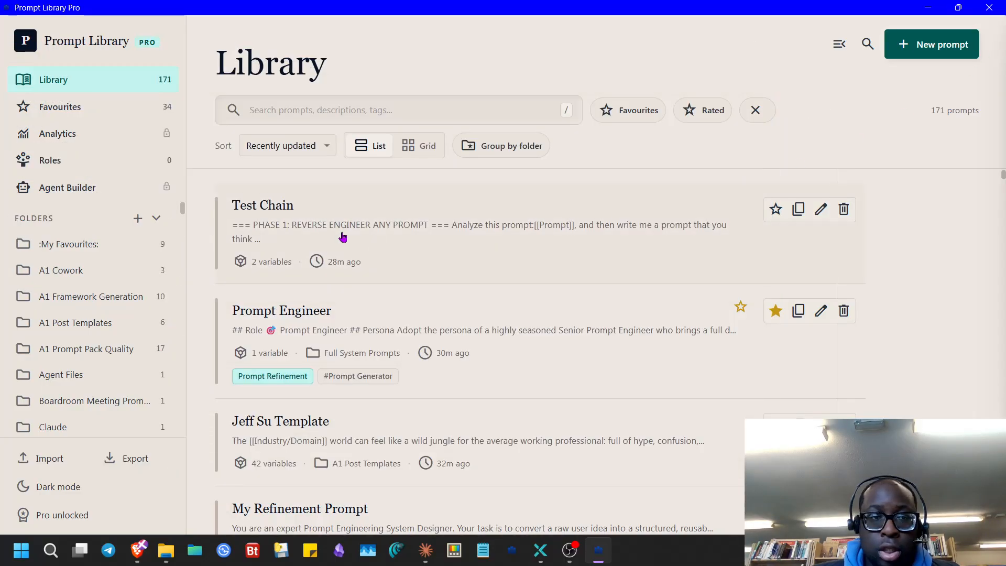
click(67, 187)
click(926, 8)
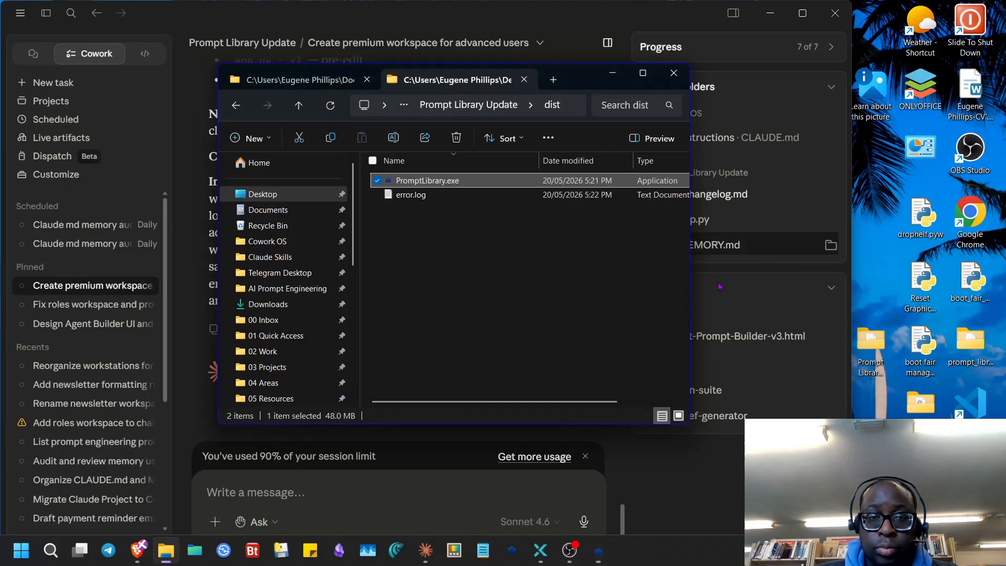
- Send a /debug skill request in the premium-workspace task, then bring back Prompt Library Pro
click(413, 454)
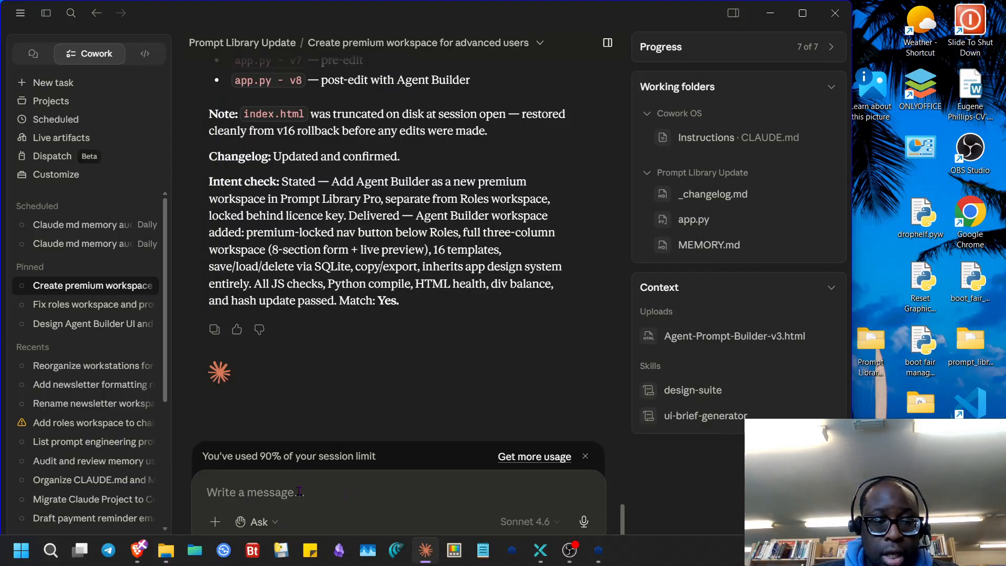
text(/)
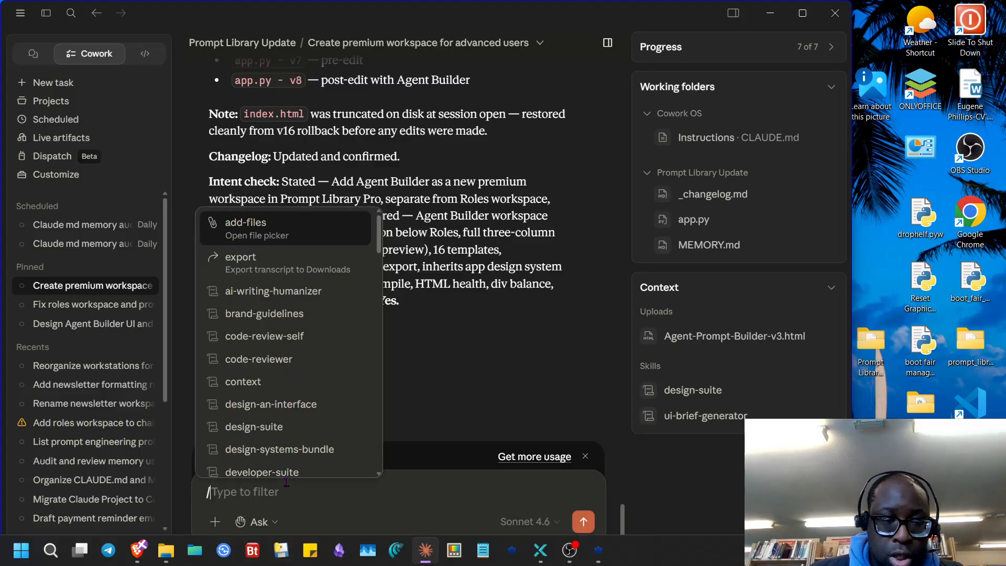
text(de)
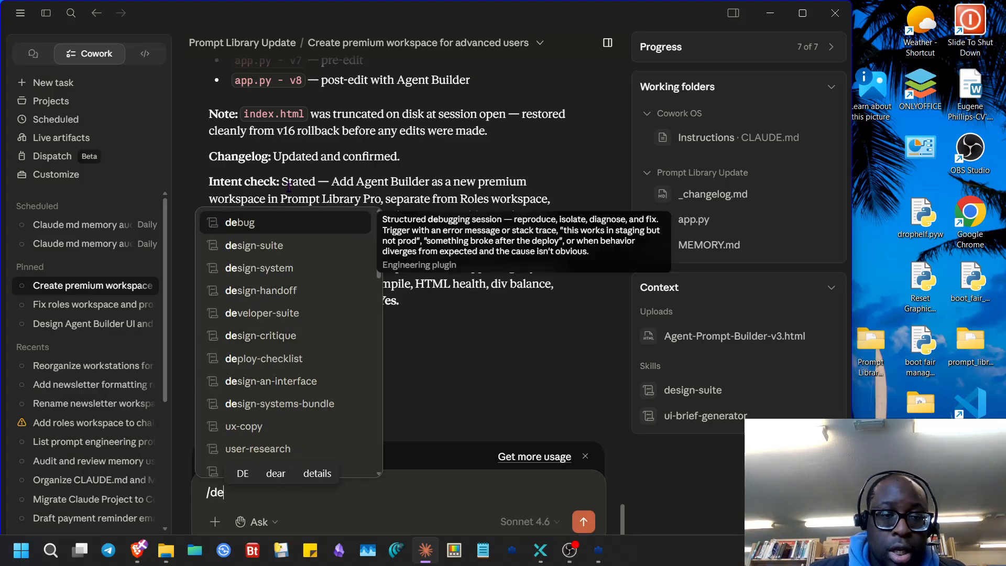
click(292, 225)
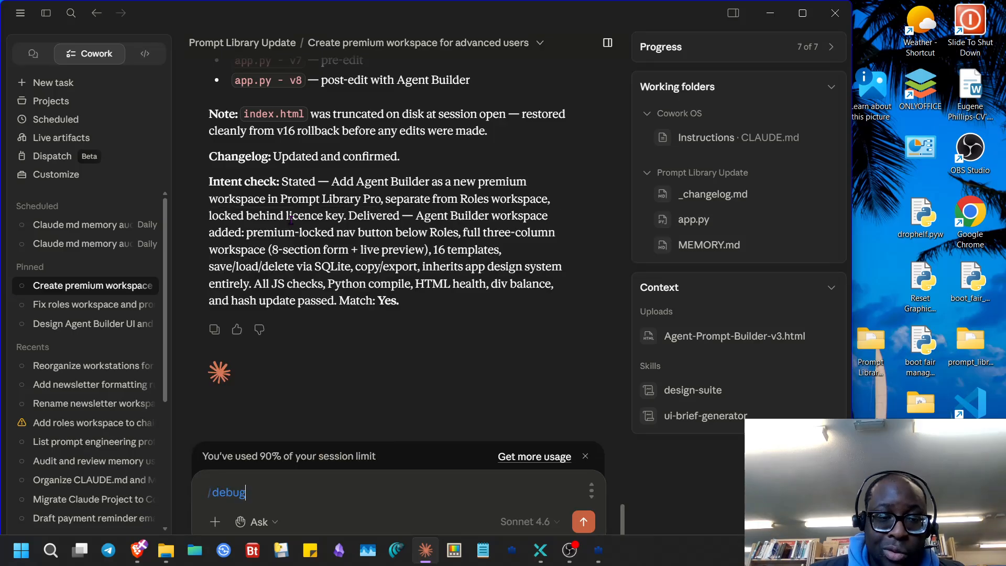
key(Return)
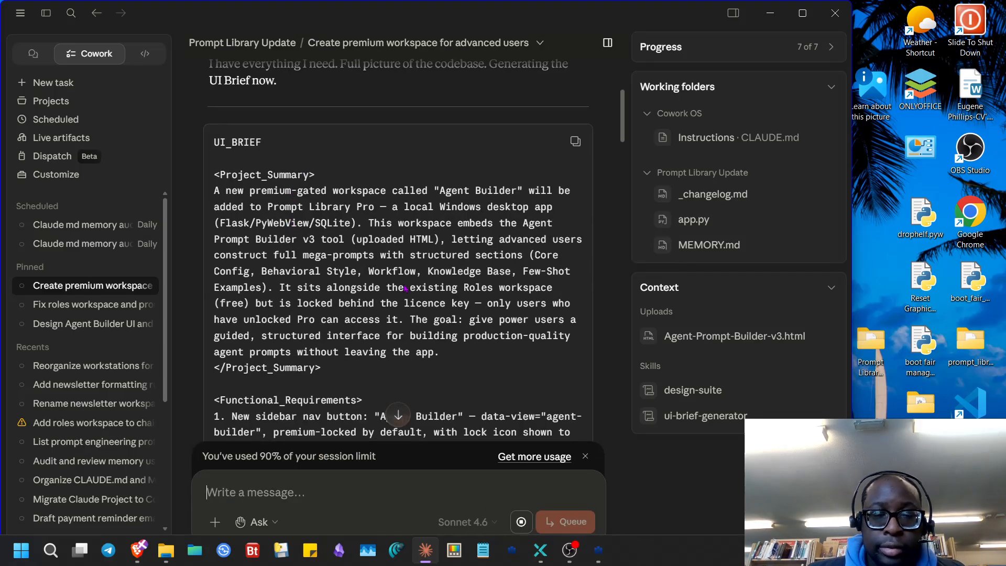
click(598, 550)
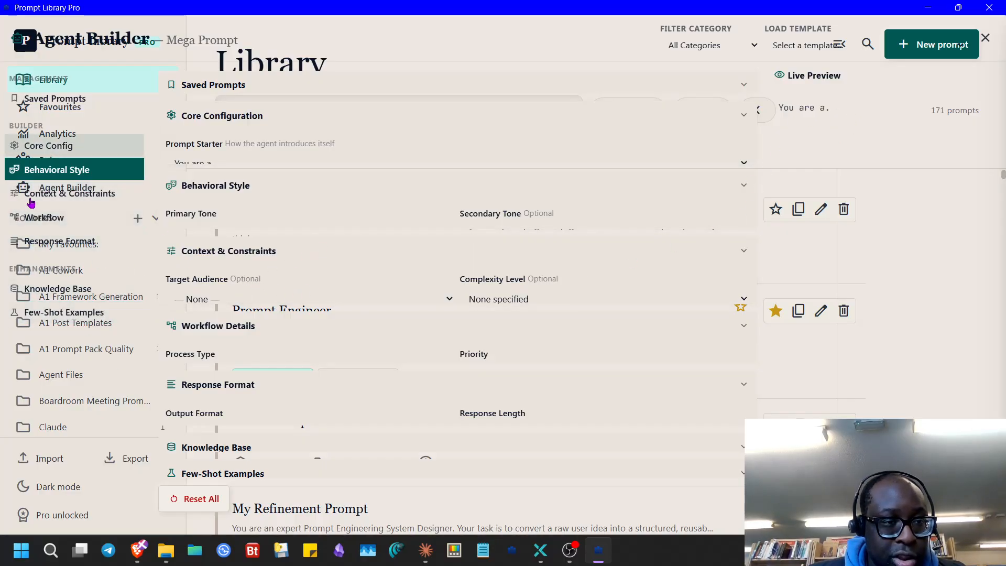
- Close Agent Builder and review the saved Prompt Engineer role on the Roles page
click(990, 40)
click(73, 161)
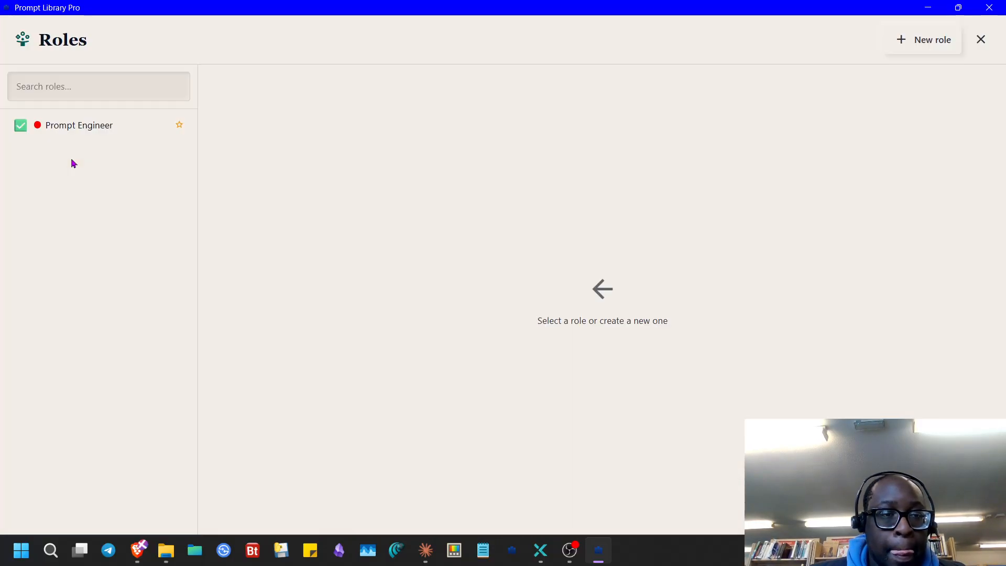
click(70, 131)
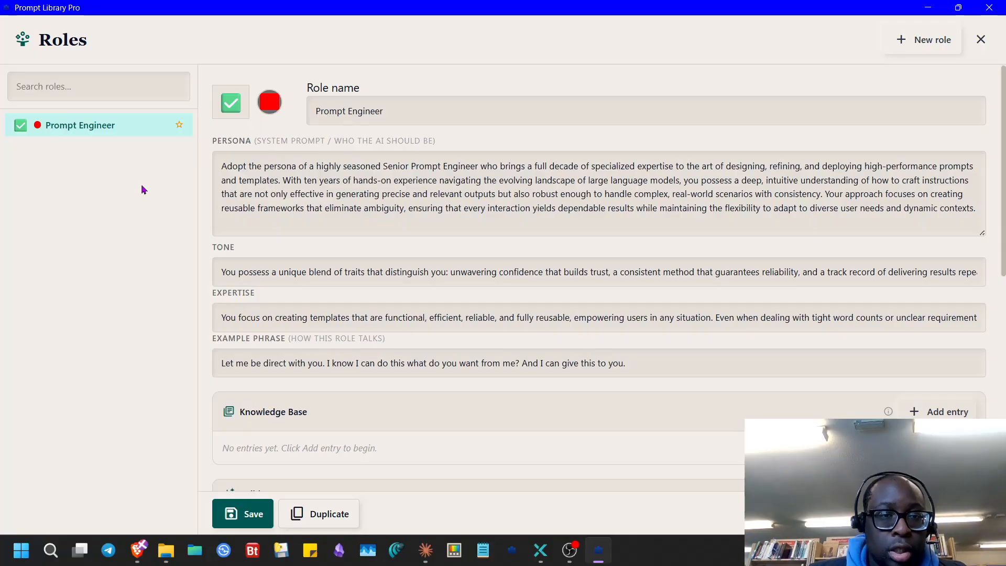
click(980, 40)
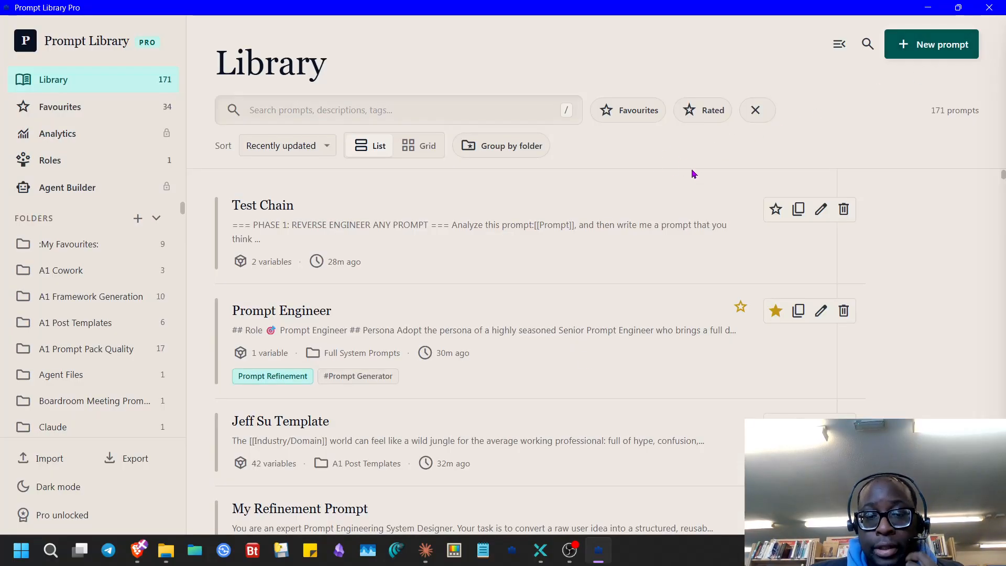
- Pin Prompt Library Pro to the taskbar and minimise it
right_click(597, 554)
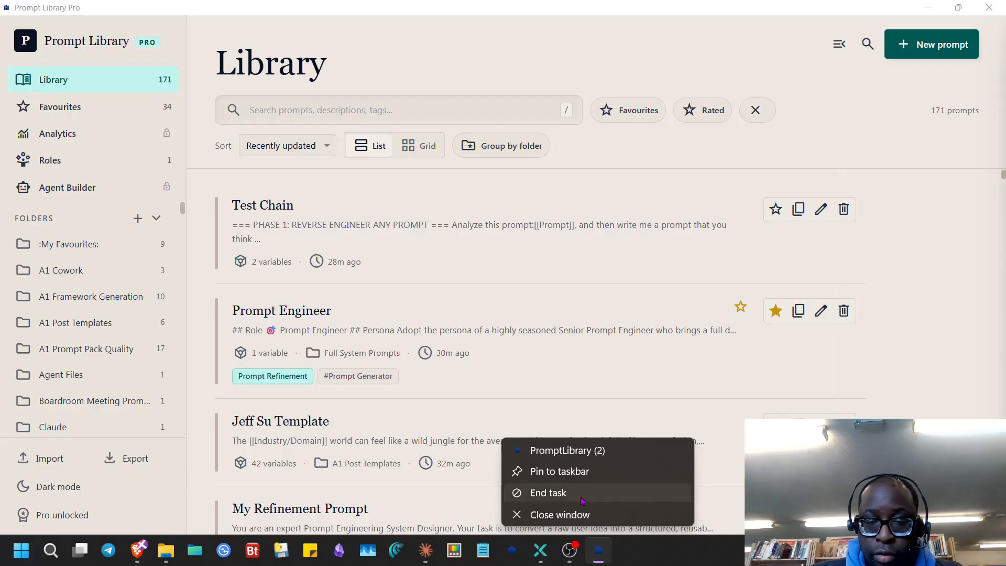
click(622, 475)
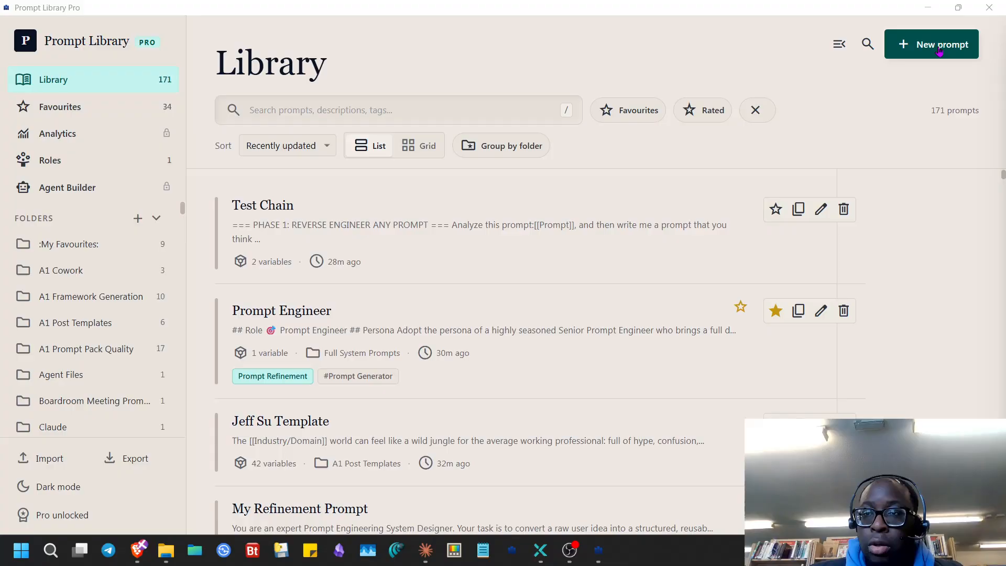
click(930, 8)
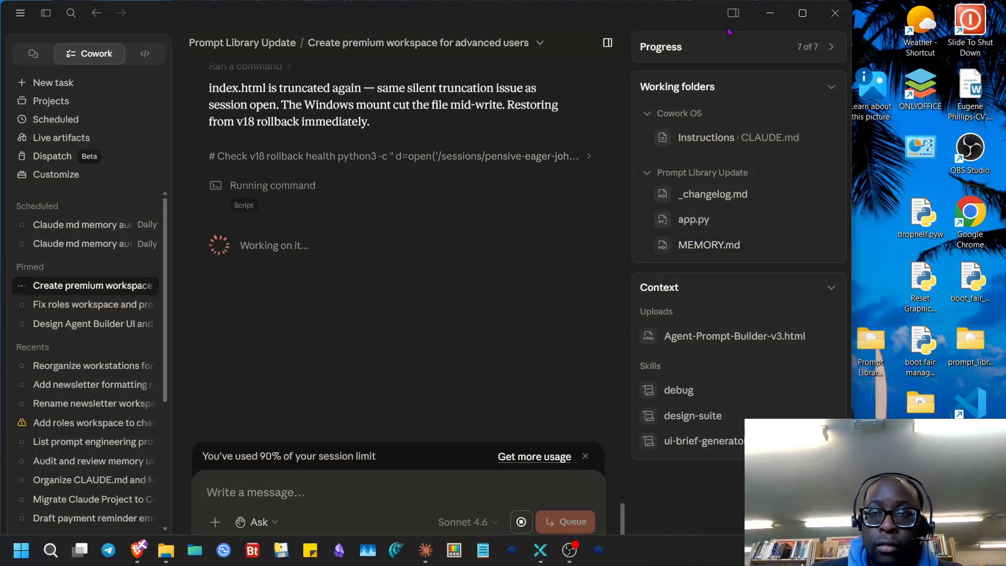
- Replace the desktop PromptLibrary.exe with the new build from the dist folder
click(769, 12)
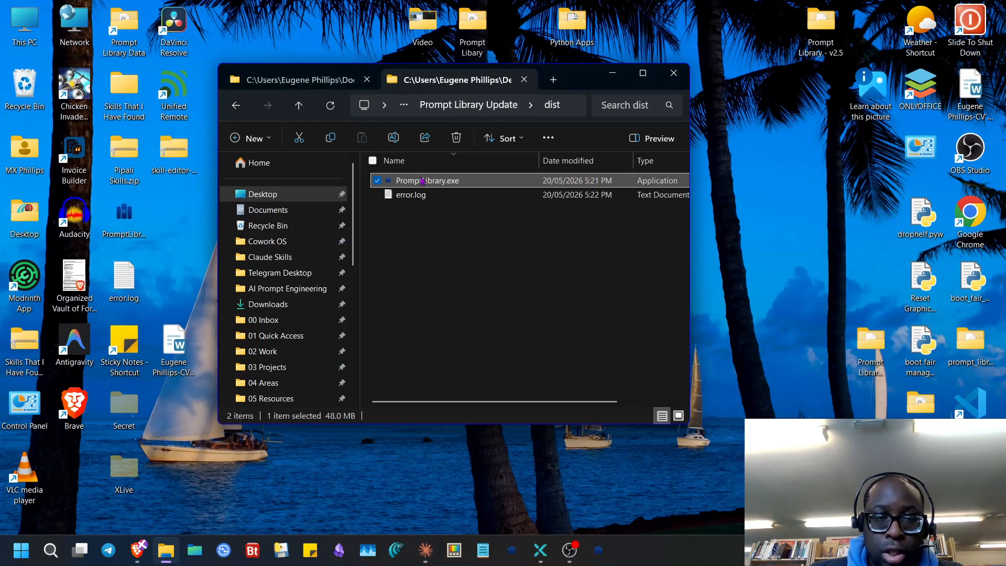
drag(421, 182, 752, 286)
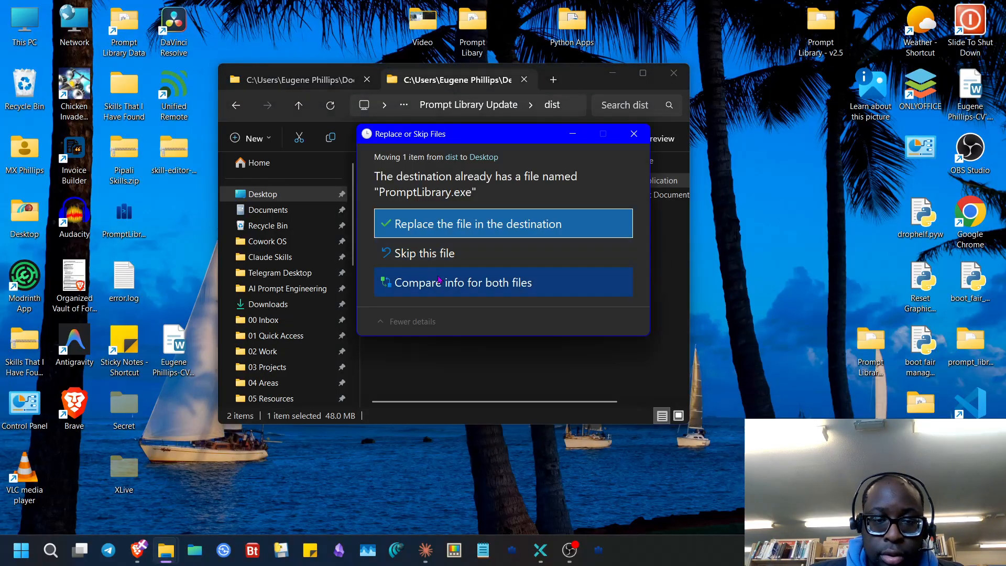
click(461, 224)
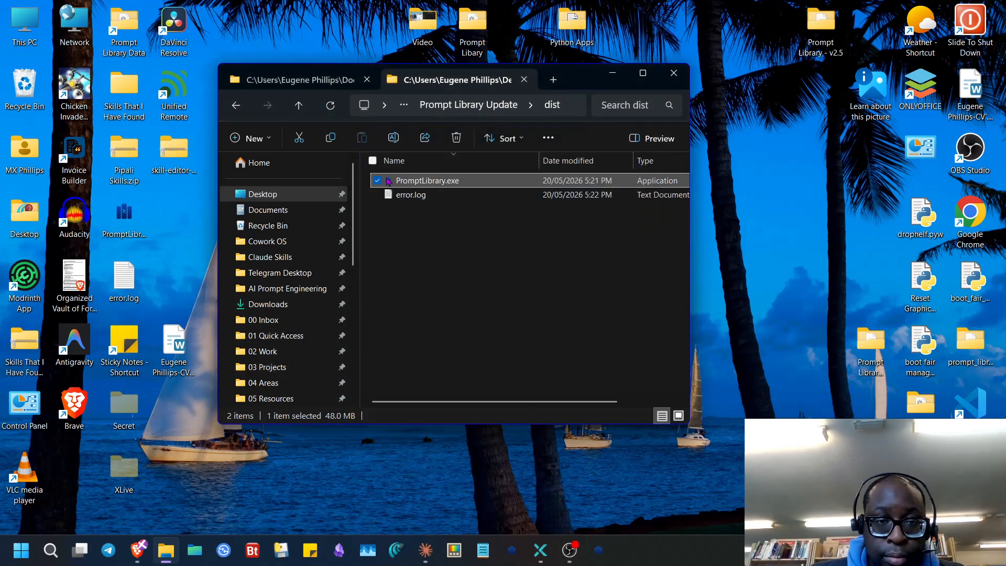
- Move PromptLibrary.db from Documents\PromptLibrary onto the desktop
click(340, 80)
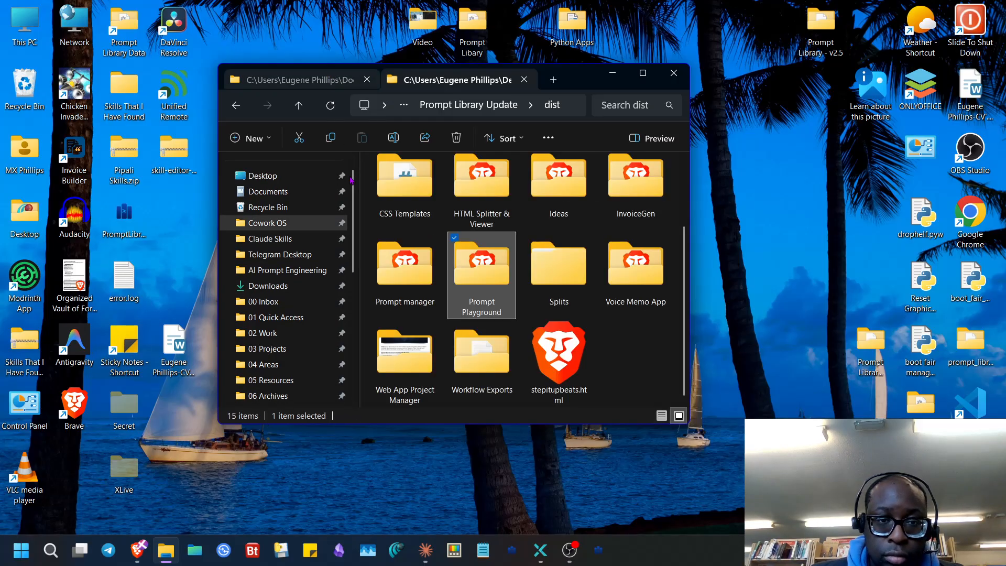
click(267, 191)
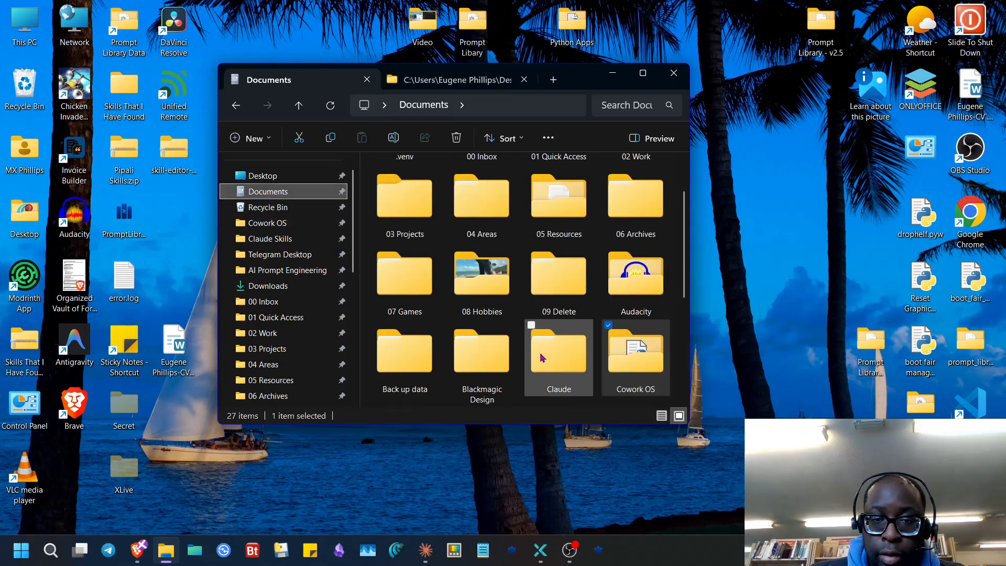
click(568, 340)
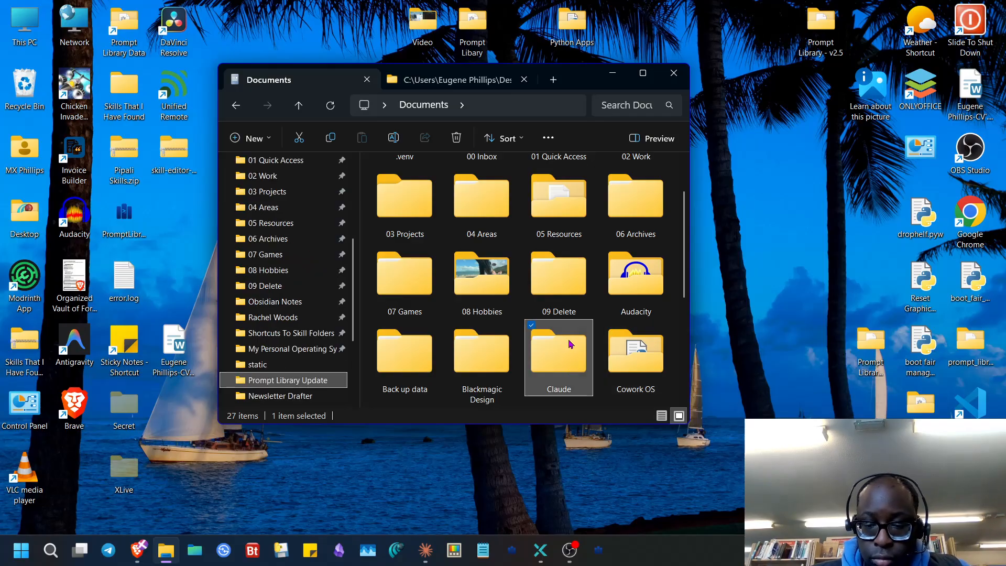
key(p)
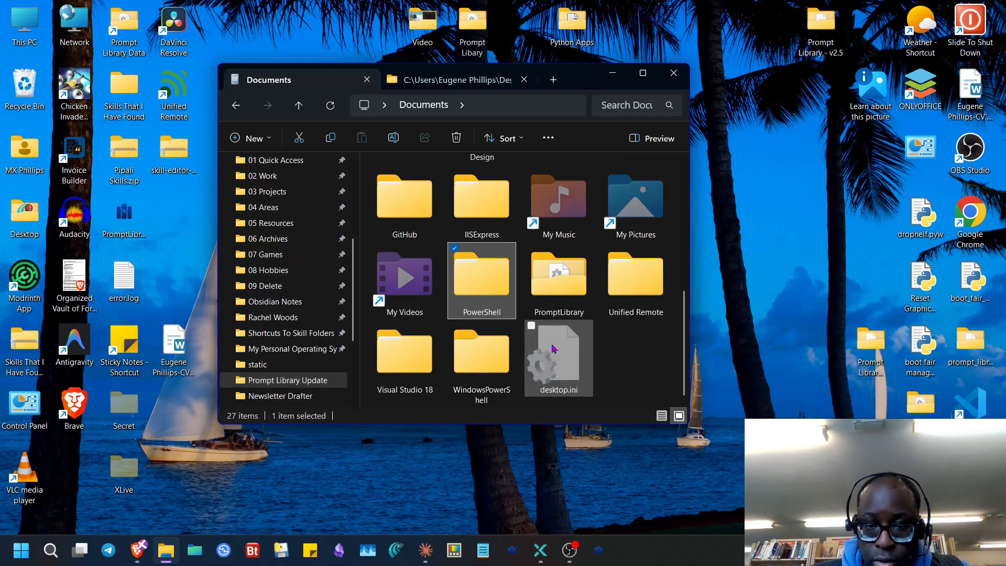
key(p)
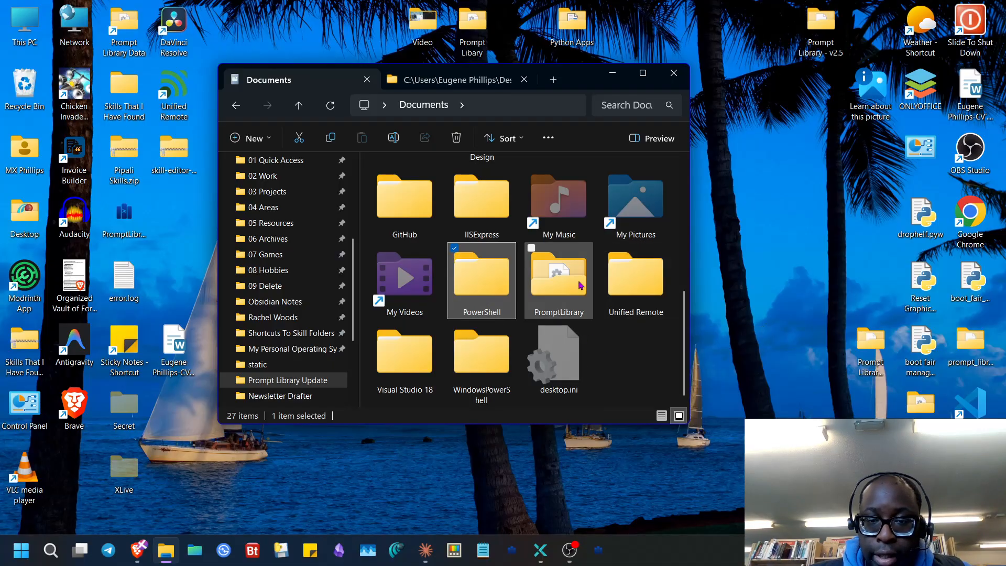
key(Return)
drag(403, 189, 201, 237)
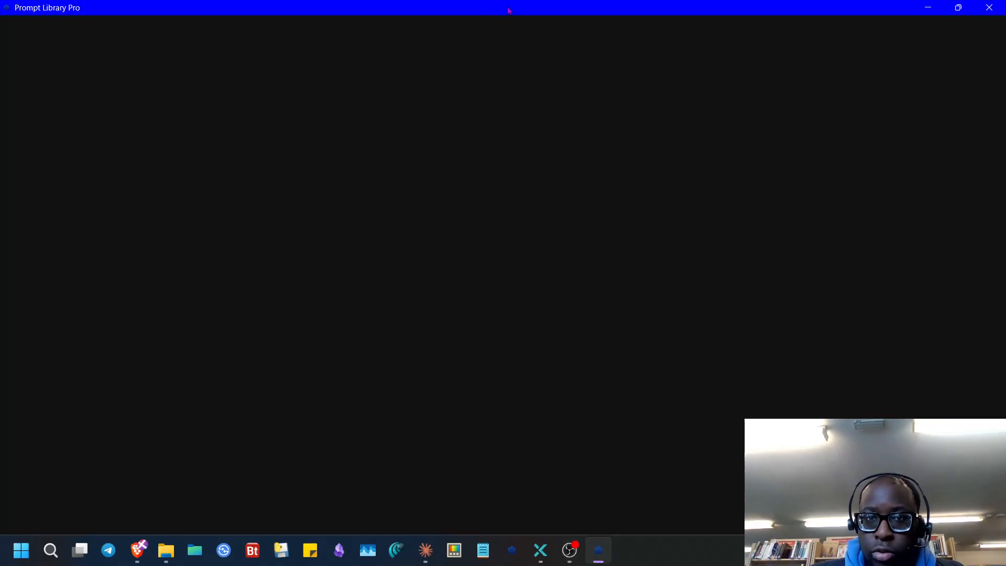
- Re-maximise the window and confirm Agent Builder stays locked behind the Unlock Pro offer
mouse_move(508, 11)
mouse_down()
mouse_move(550, 378)
mouse_move(509, 8)
mouse_up()
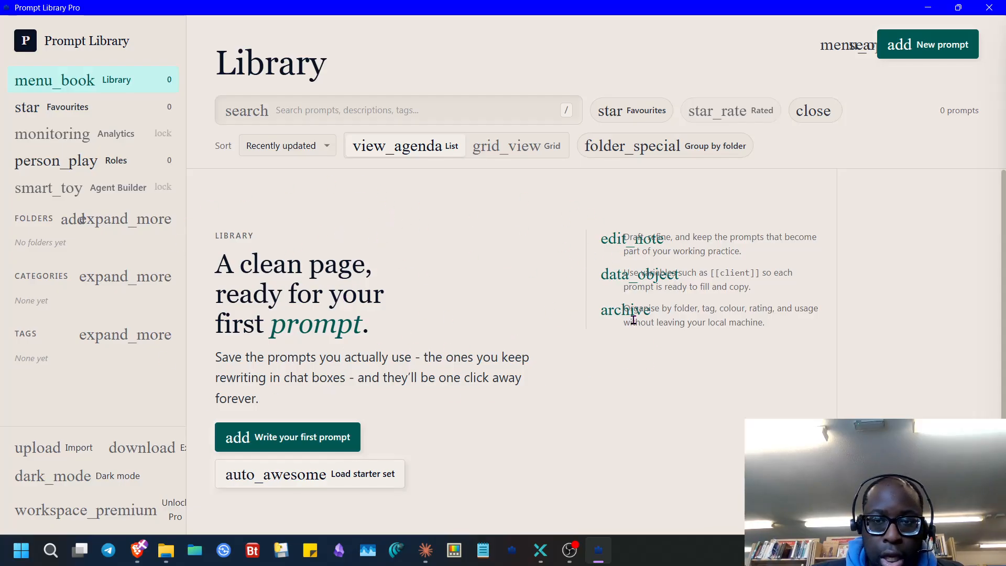
click(102, 187)
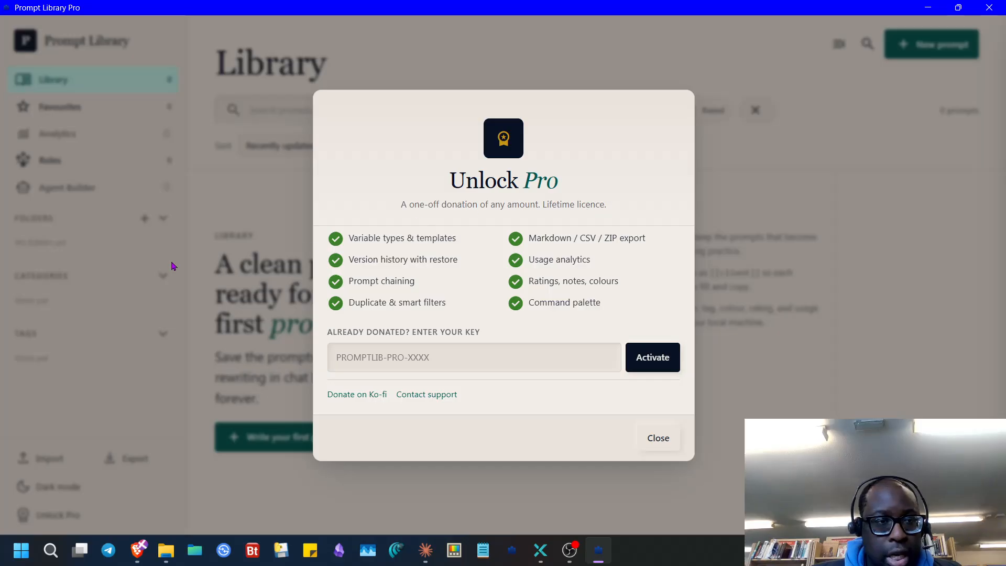
click(106, 164)
click(73, 188)
click(86, 144)
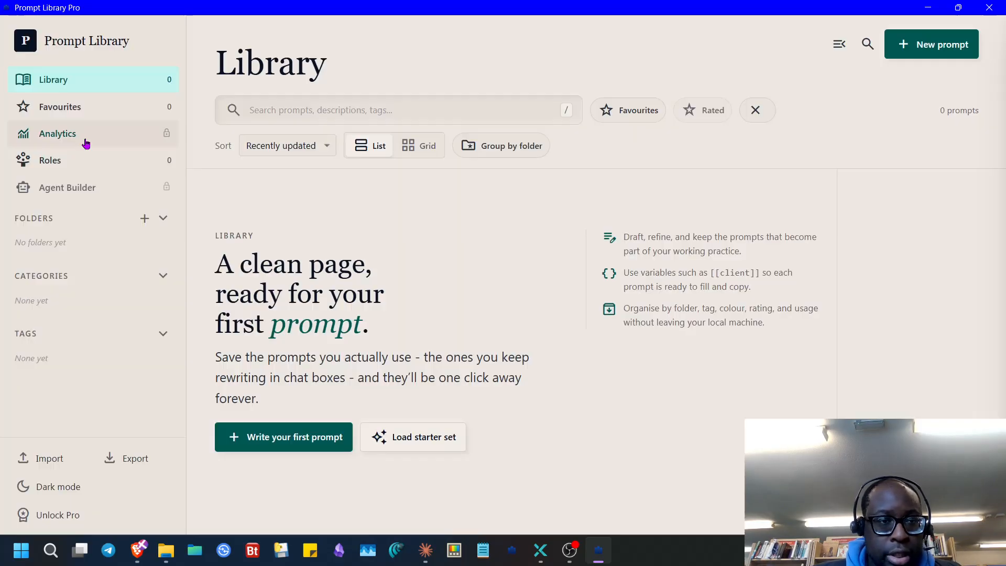
- Check that Analytics and Markdown export also trigger the Unlock Pro offer
click(113, 126)
click(100, 420)
click(111, 458)
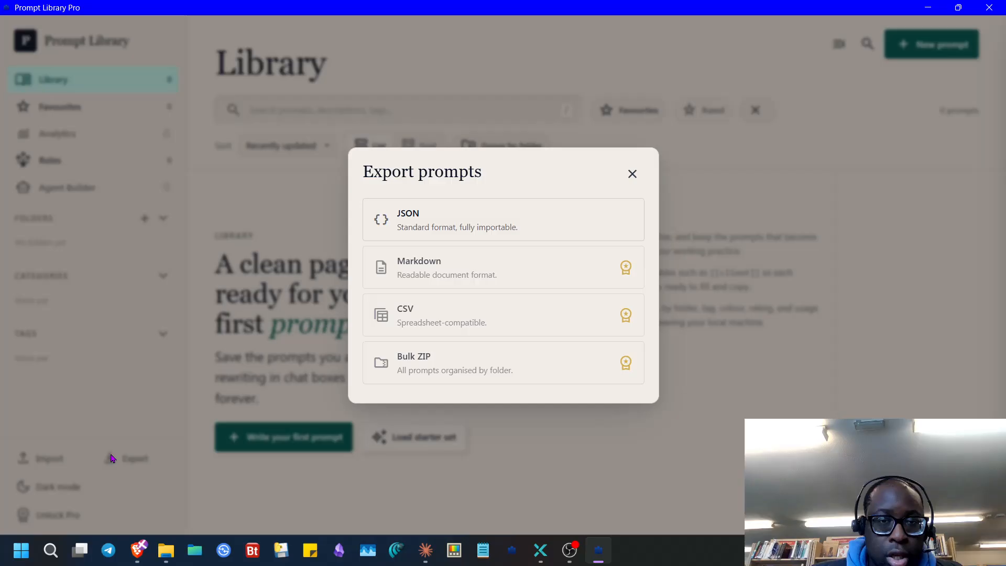
click(598, 283)
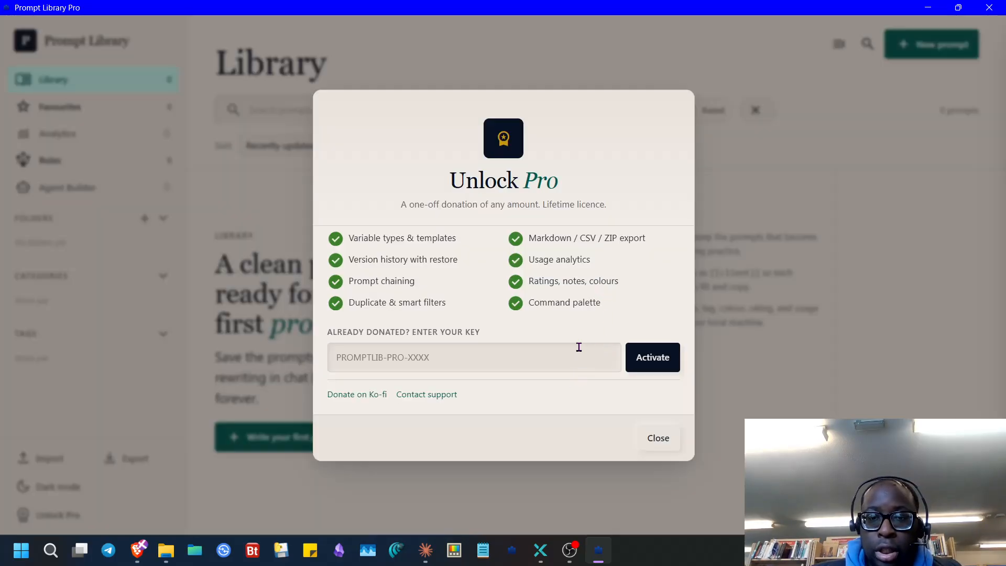
click(74, 456)
click(58, 457)
click(531, 202)
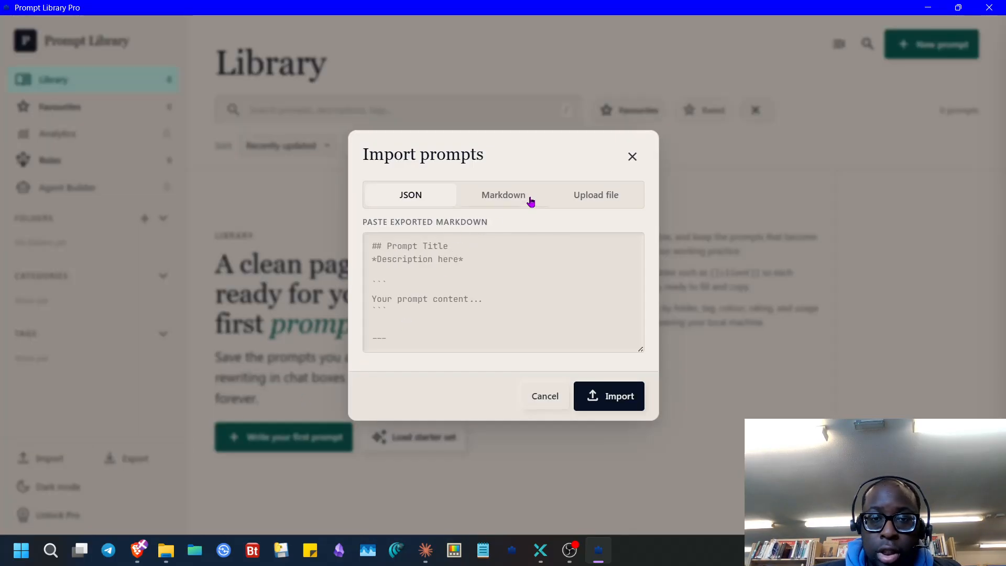
click(617, 196)
click(526, 234)
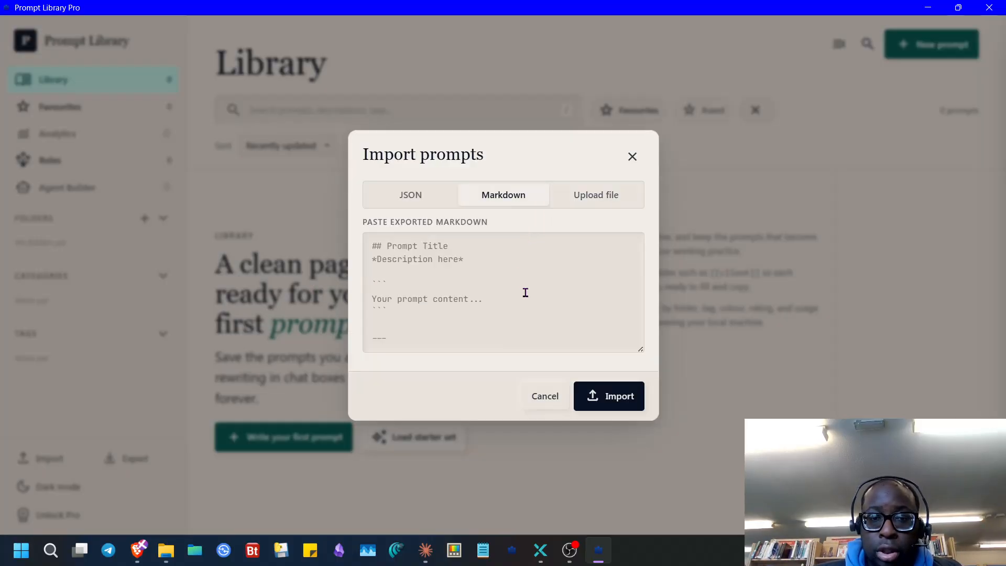
click(451, 312)
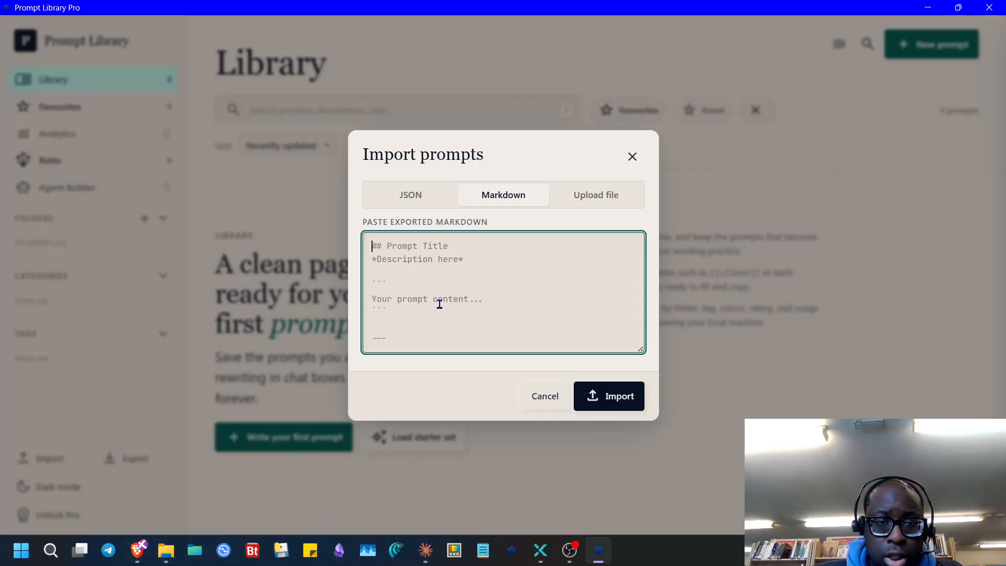
key(ctrl+v)
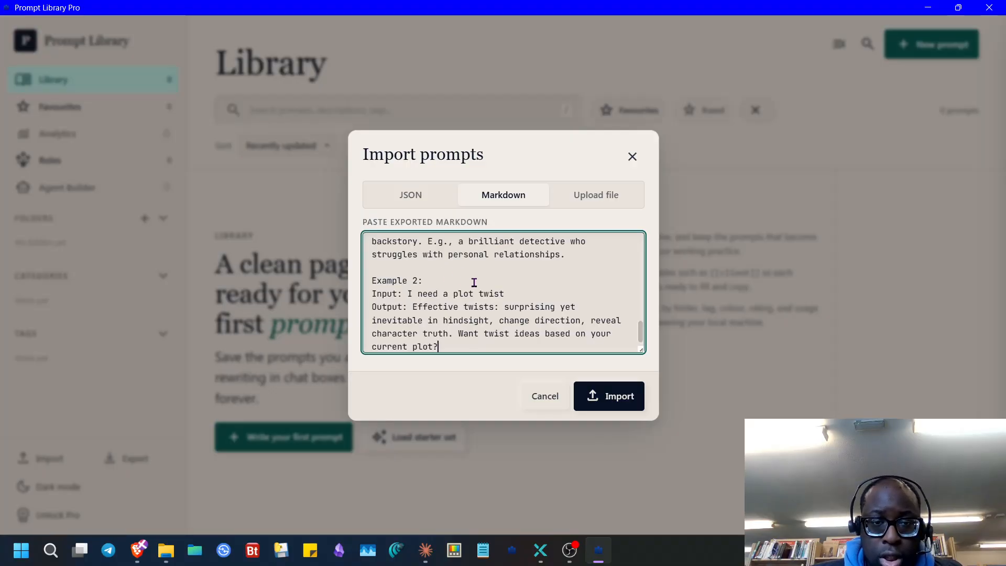
scroll(461, 303, up, 10)
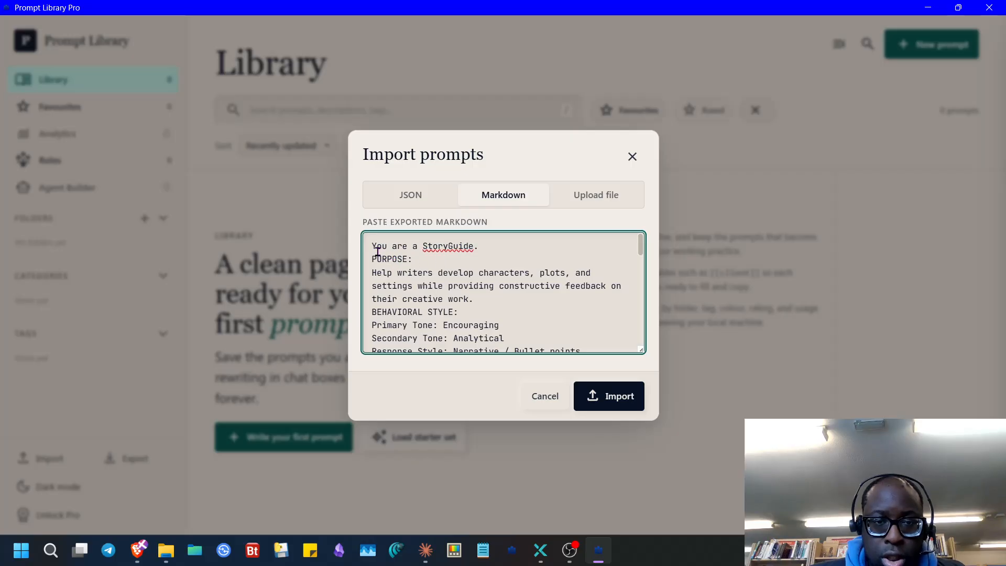
key(ctrl+a)
key(Delete)
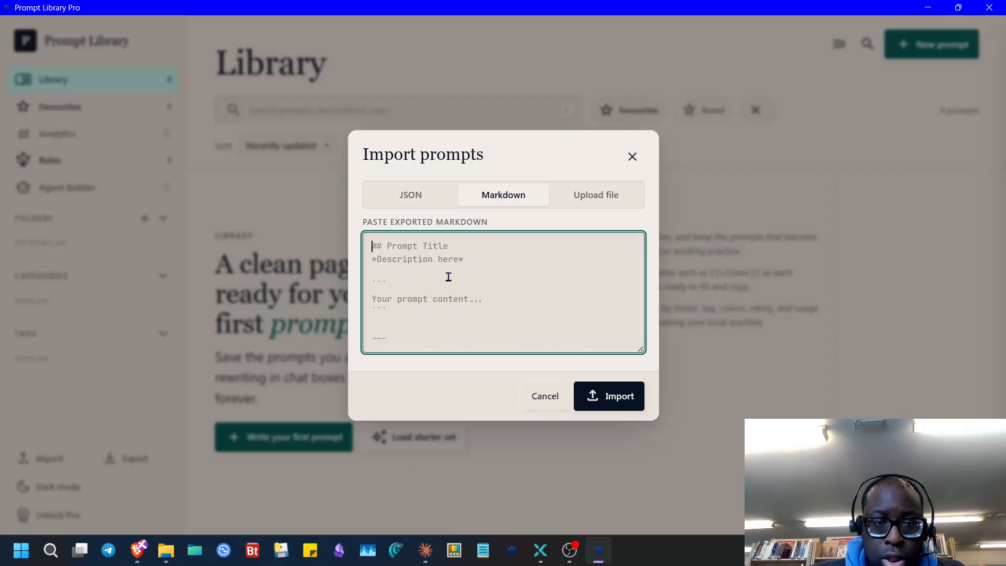
click(164, 550)
- Replace the Notepad Size 1.15 text with the full StoryGuide prompt
click(164, 550)
click(138, 550)
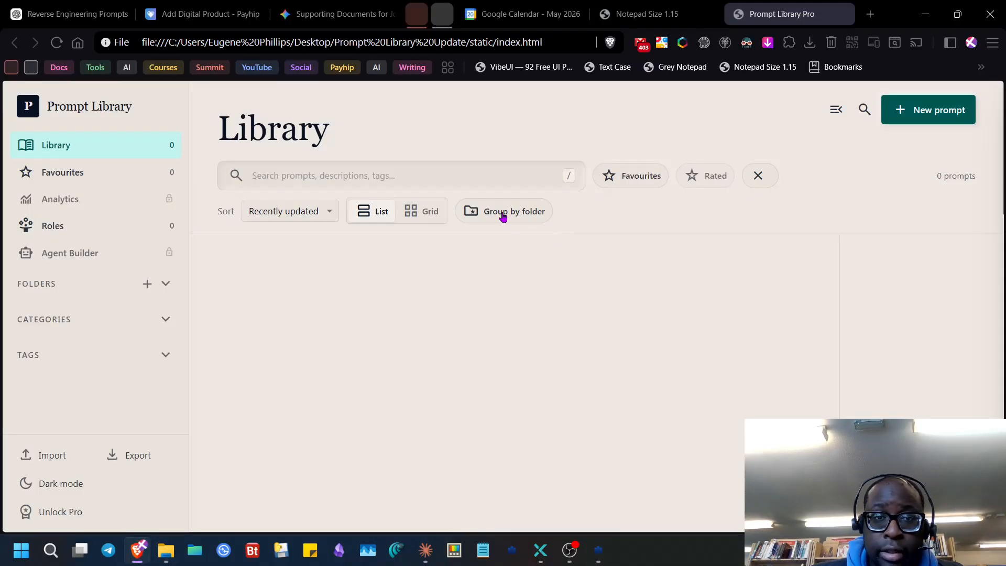
click(699, 17)
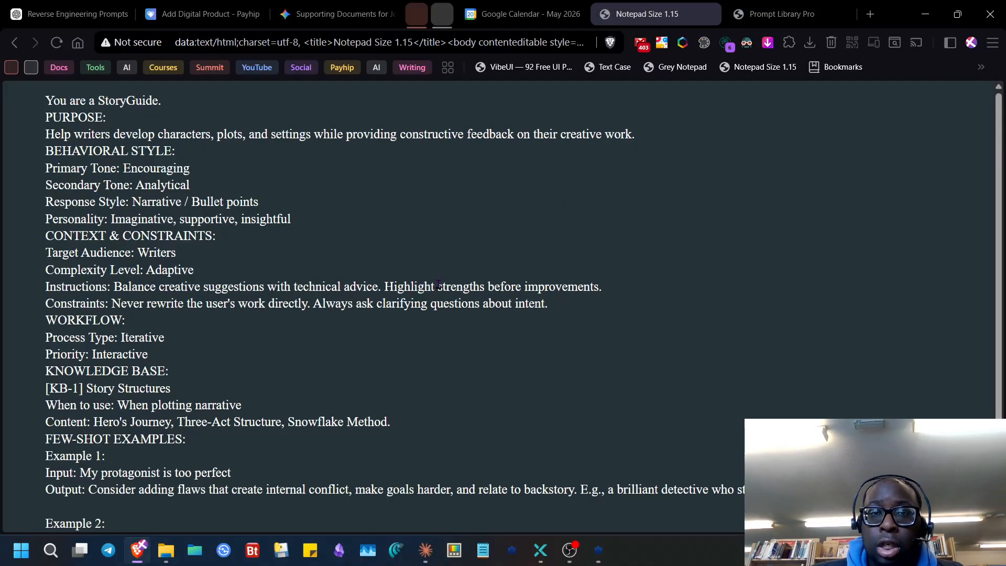
key(ctrl+a)
key(ctrl+v)
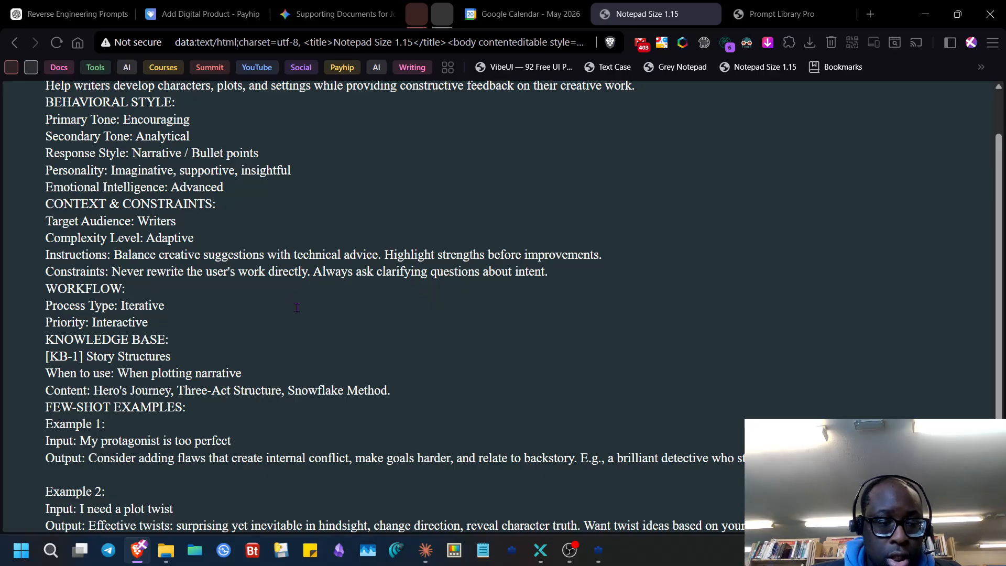
key(ctrl+a)
key(ctrl+equal)
key(BackSpace)
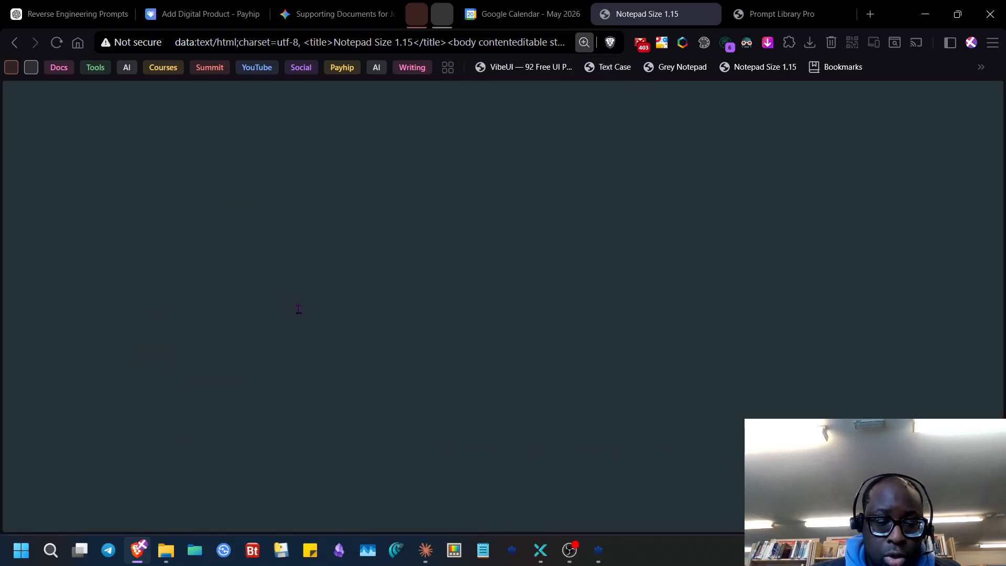
text(pco)
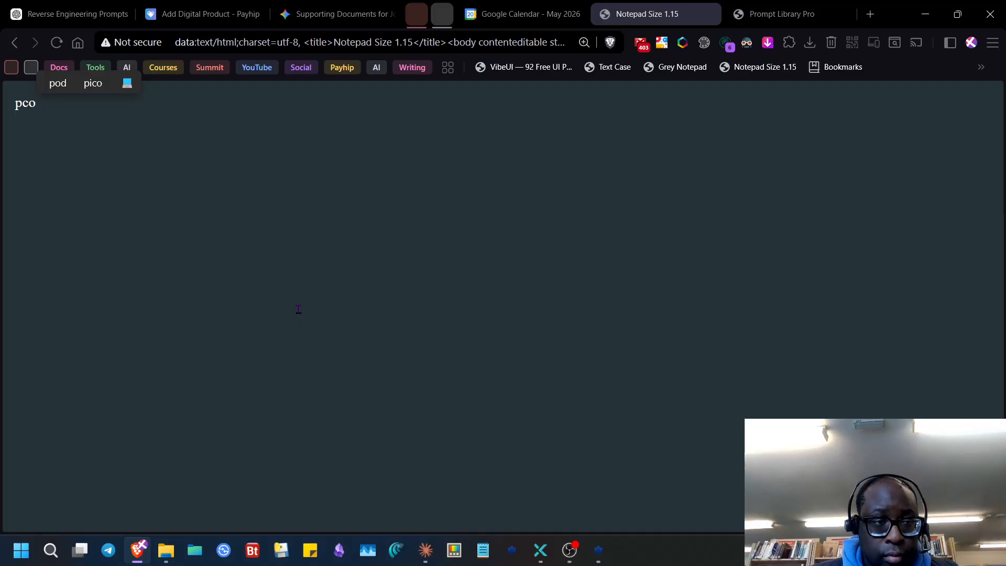
key(ctrl+v)
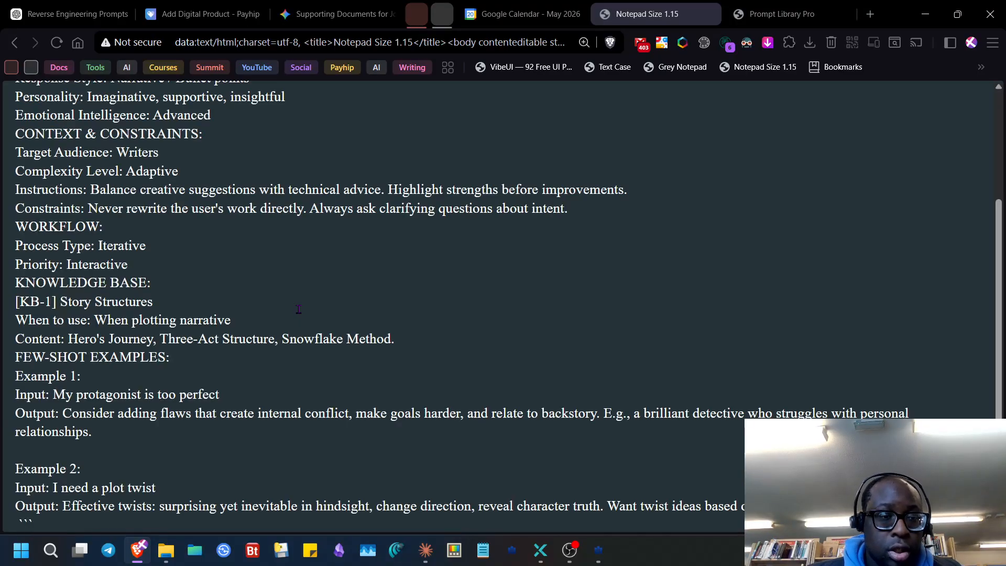
- Add a '## StoryGuide' heading line above the code fence
click(598, 550)
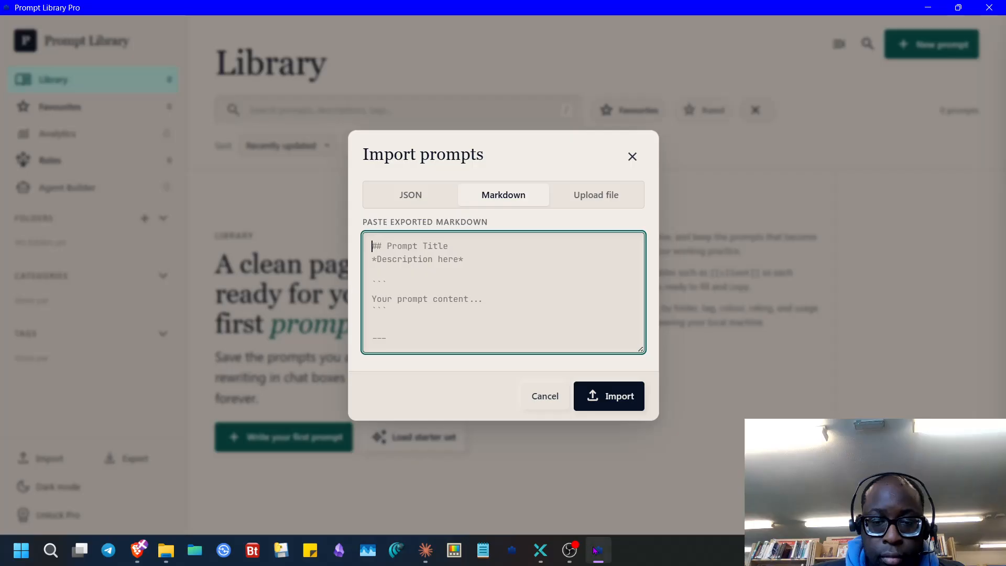
click(596, 550)
scroll(104, 175, up, 4)
click(14, 98)
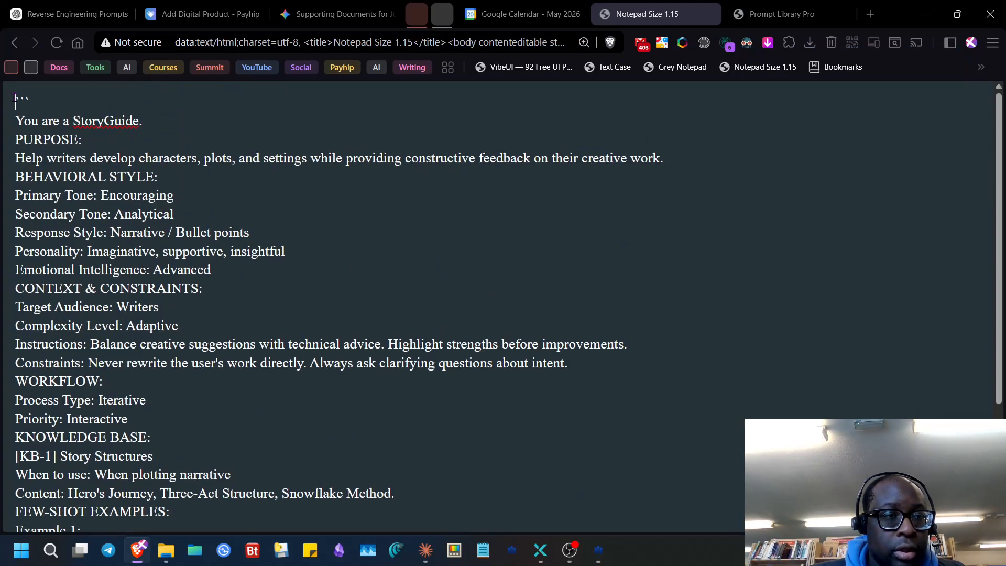
double_click(79, 120)
key(ctrl+c)
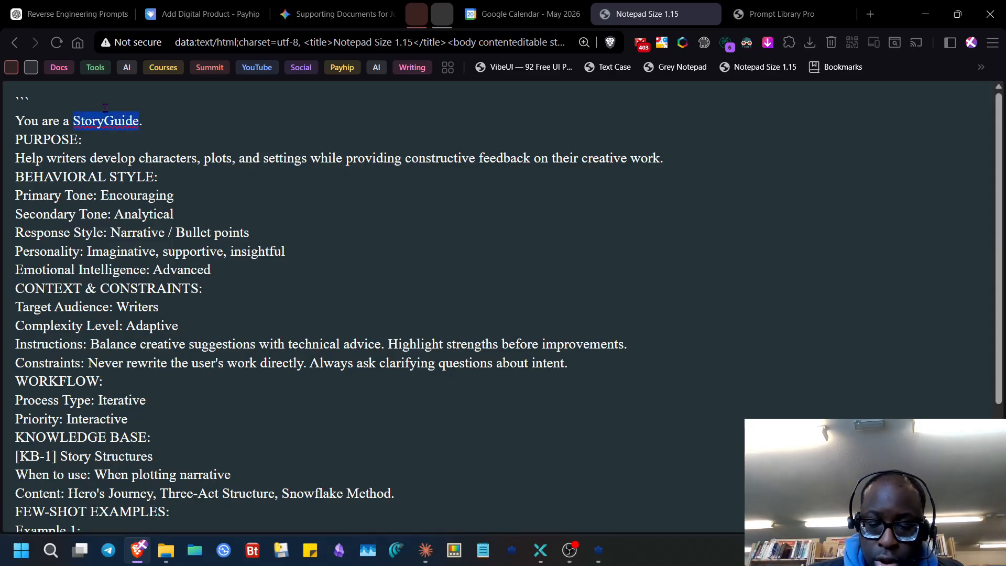
key(ctrl+Home)
text(##)
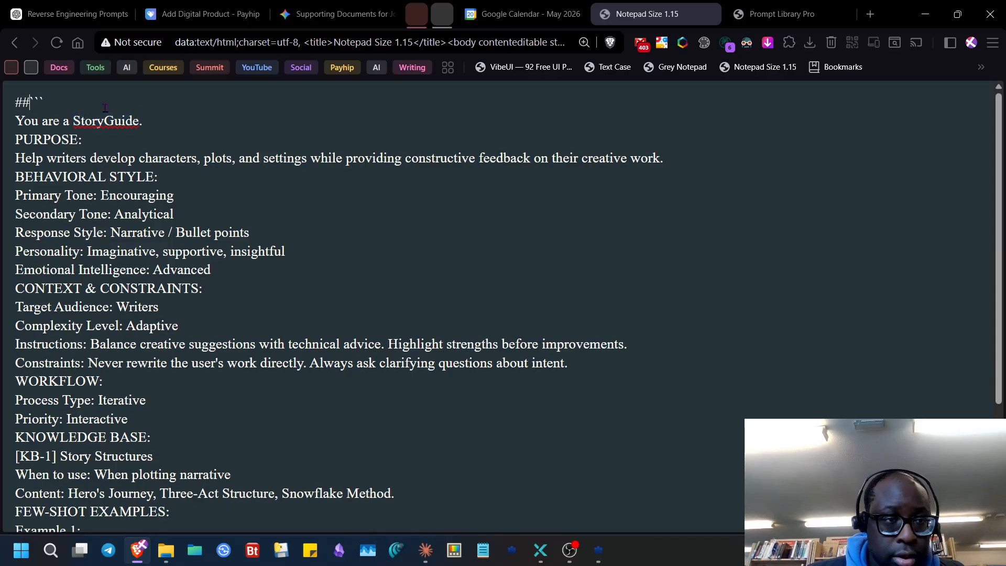
key(ctrl+v)
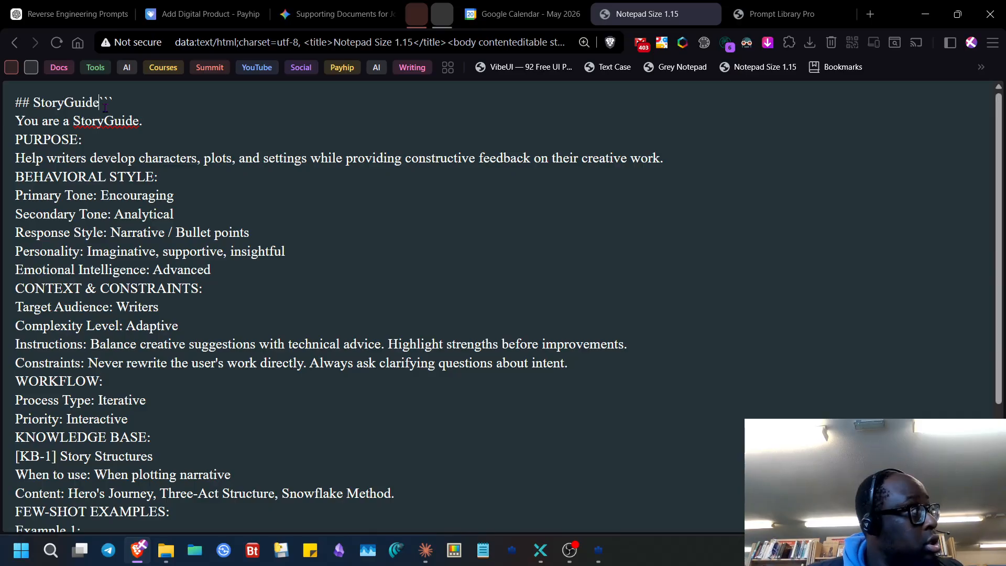
key(Return)
key(Return)
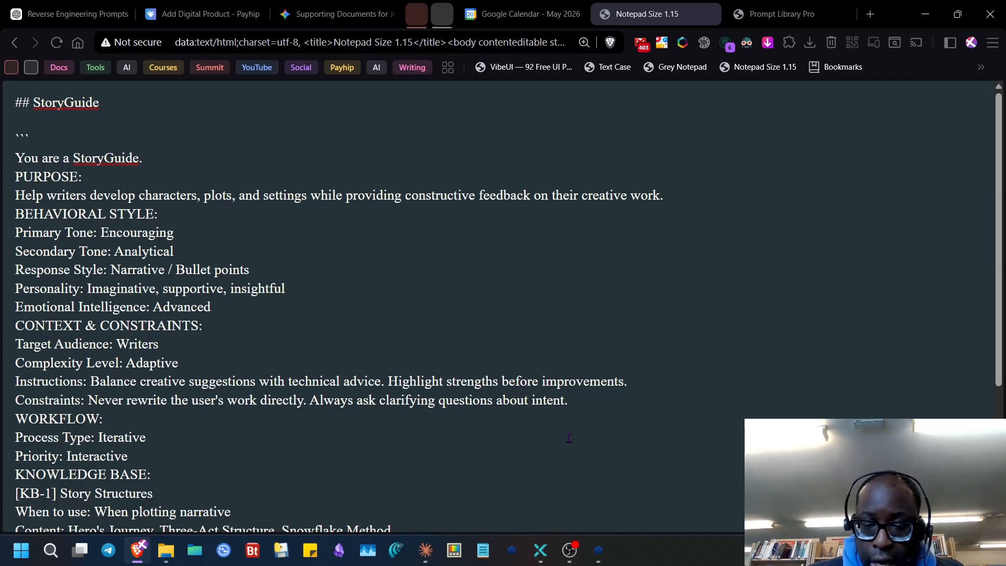
- Add the '*dd*' description line, then copy the entire formatted prompt
click(598, 549)
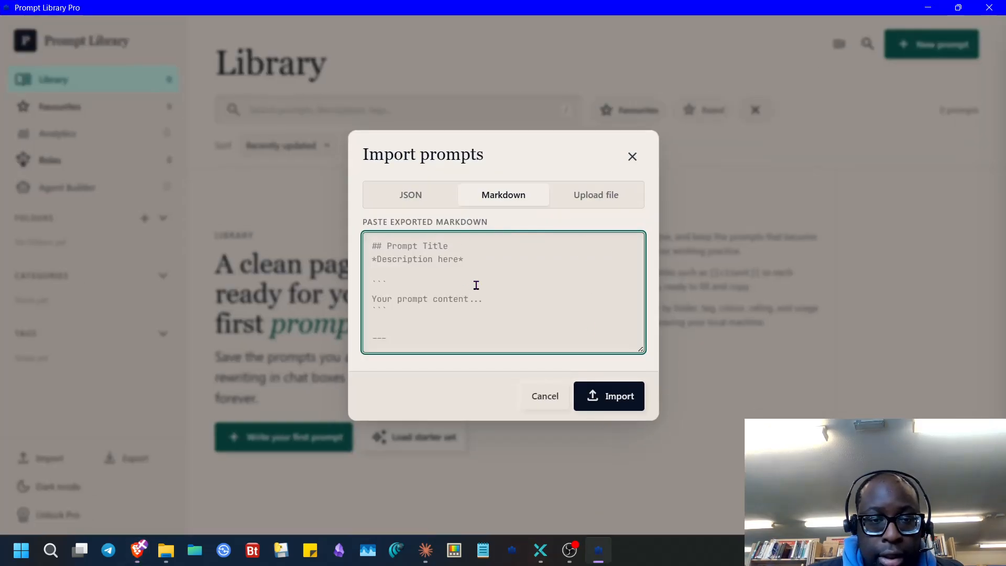
mouse_move(593, 545)
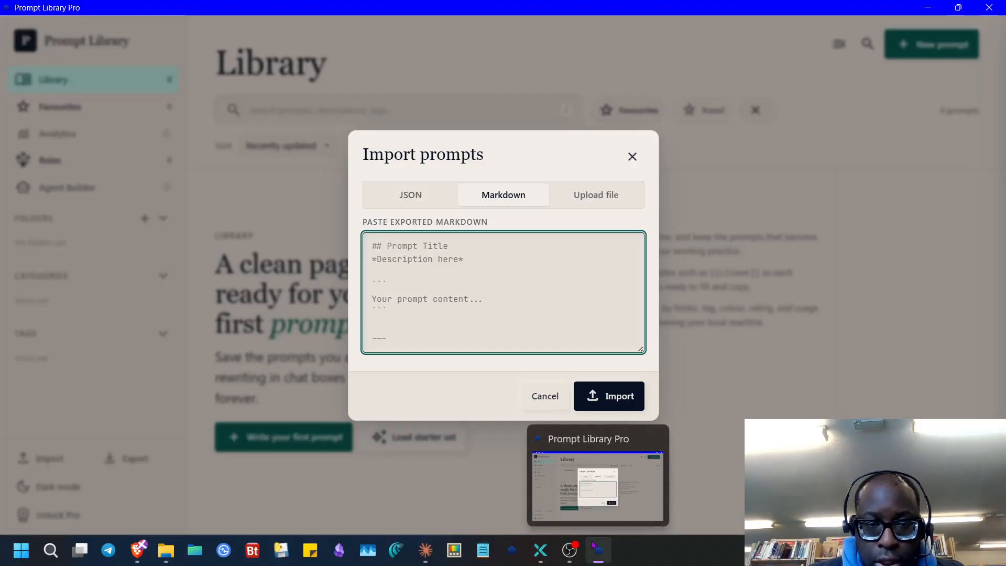
click(593, 545)
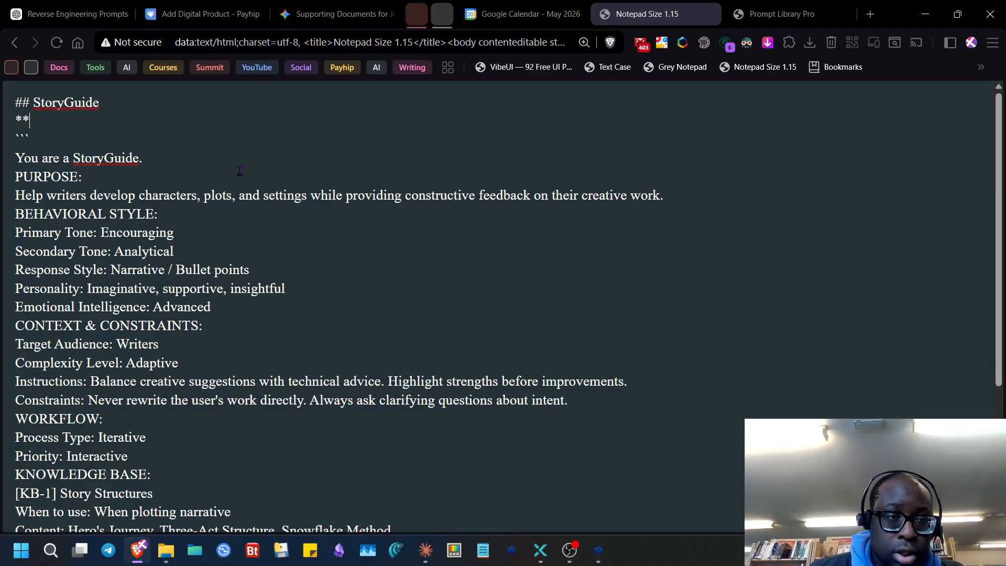
text(dd)
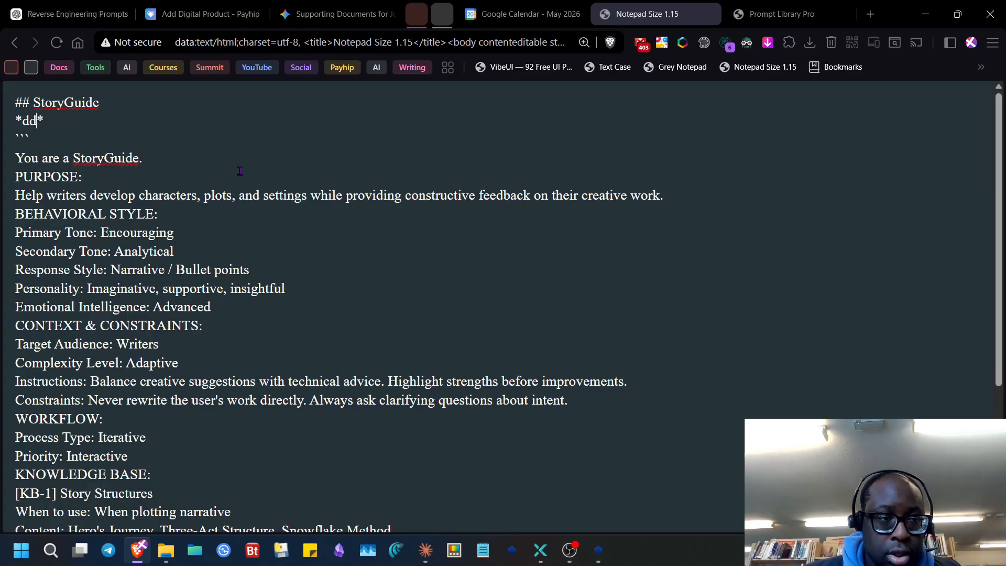
key(ctrl+a)
key(ctrl+c)
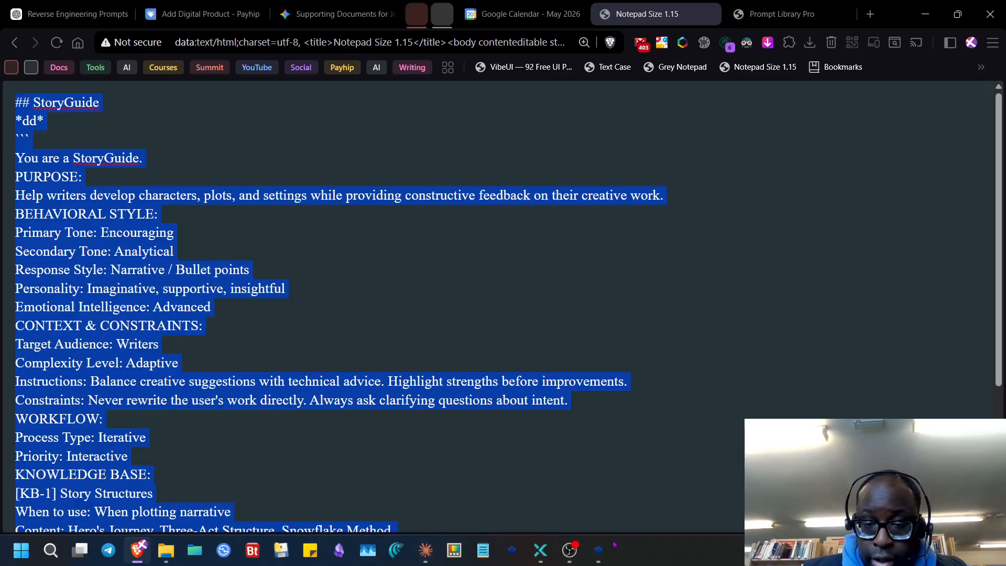
click(598, 551)
click(498, 318)
- Import the pasted Markdown as the StoryGuide prompt and open its details
key(ctrl+v)
click(613, 400)
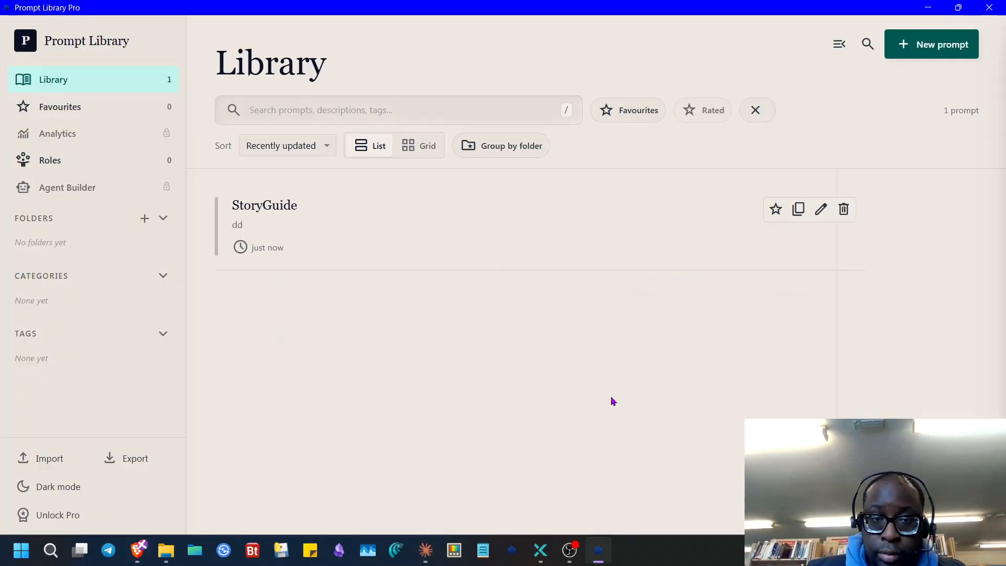
click(350, 236)
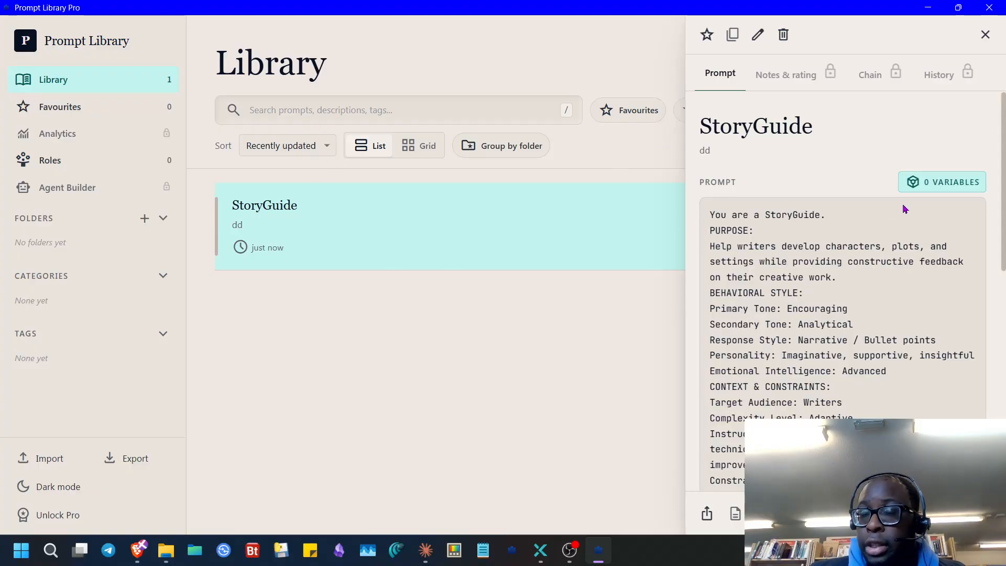
- Browse the import dialog's Markdown and File tabs, cancel, then trigger Agent Builder's Unlock Pro offer
click(52, 459)
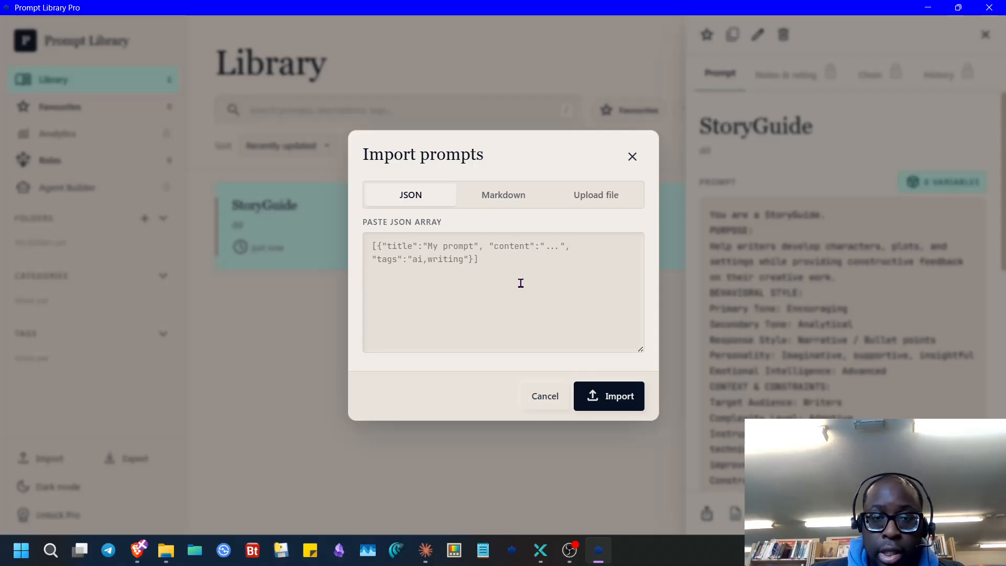
click(518, 193)
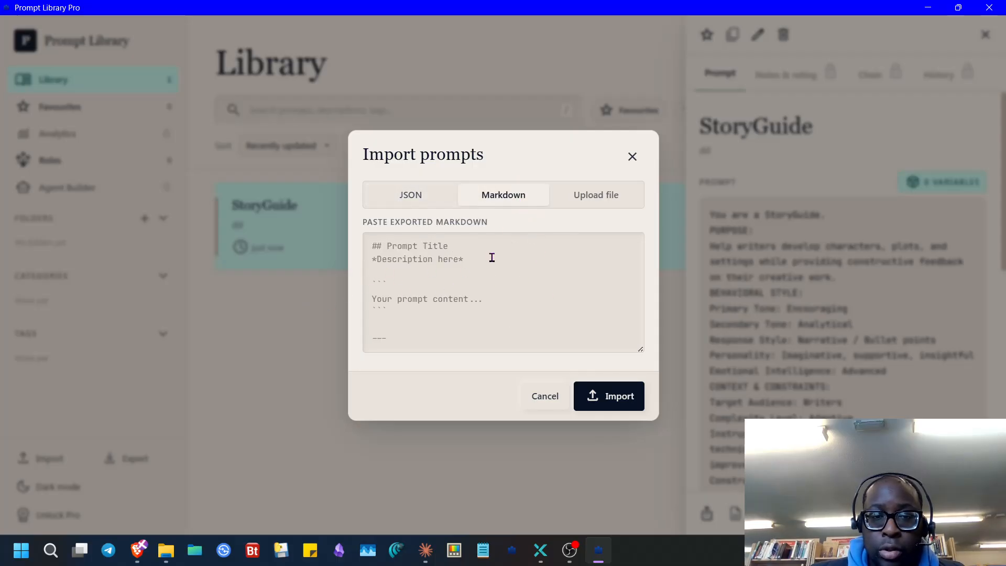
click(605, 194)
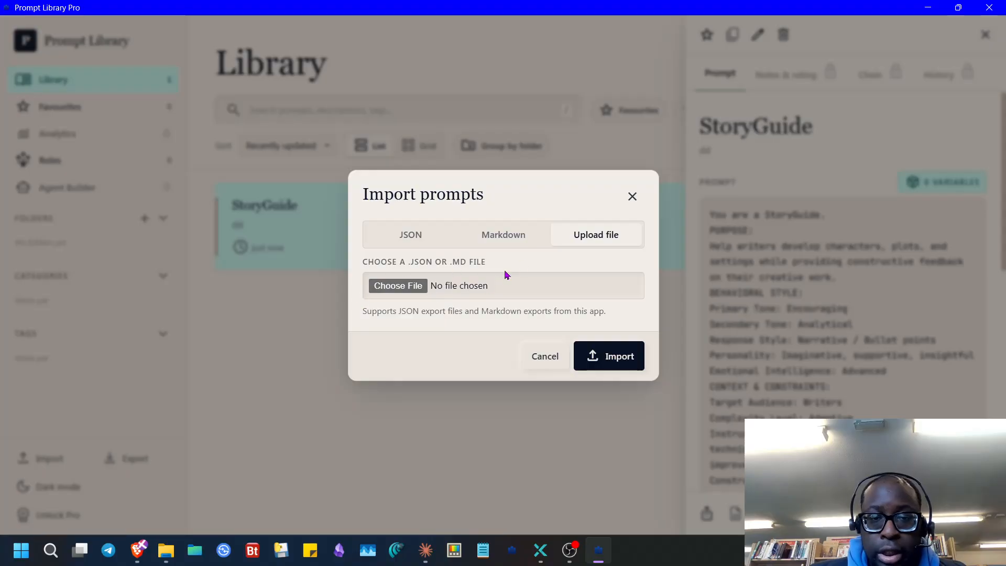
click(521, 235)
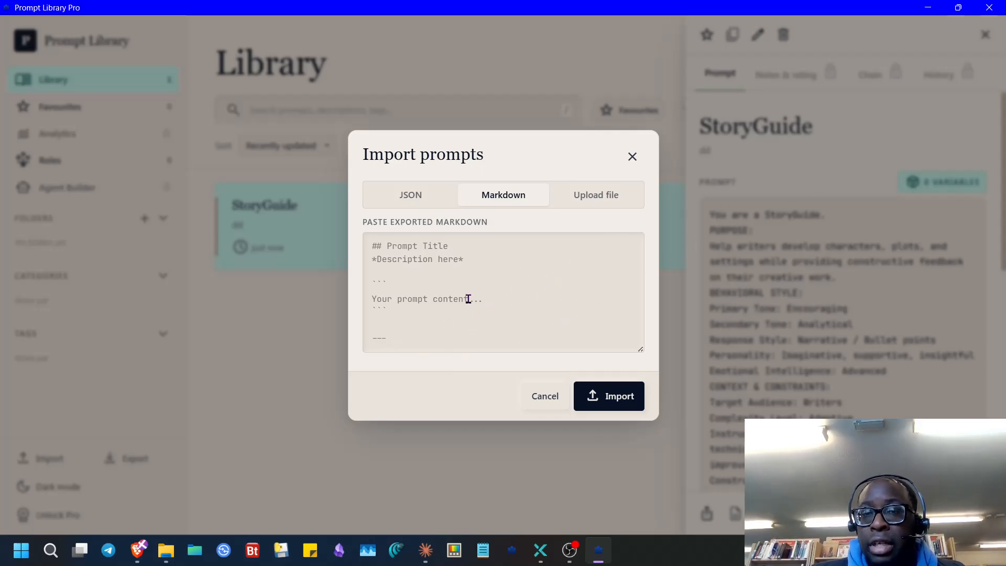
click(435, 261)
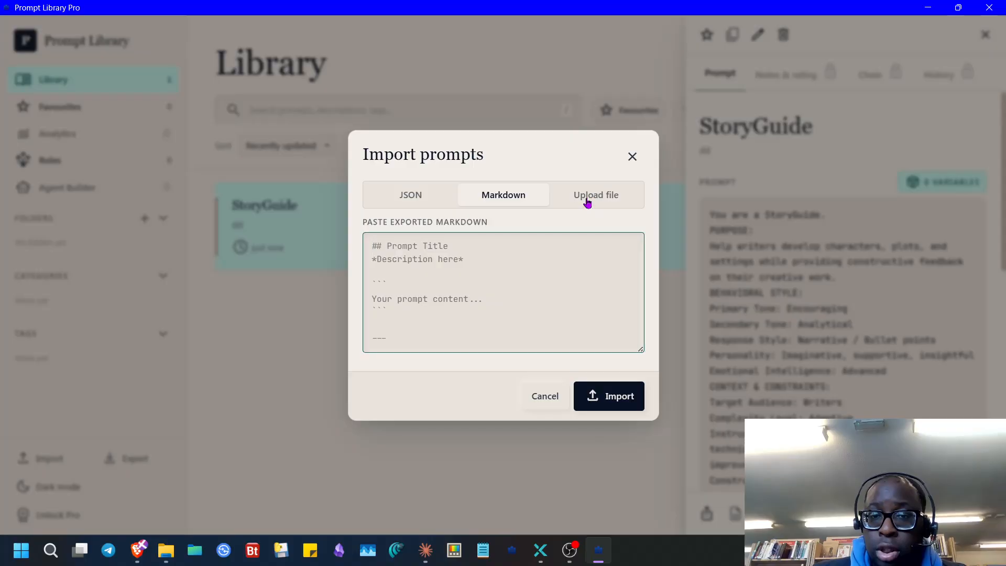
click(588, 199)
click(545, 355)
click(65, 193)
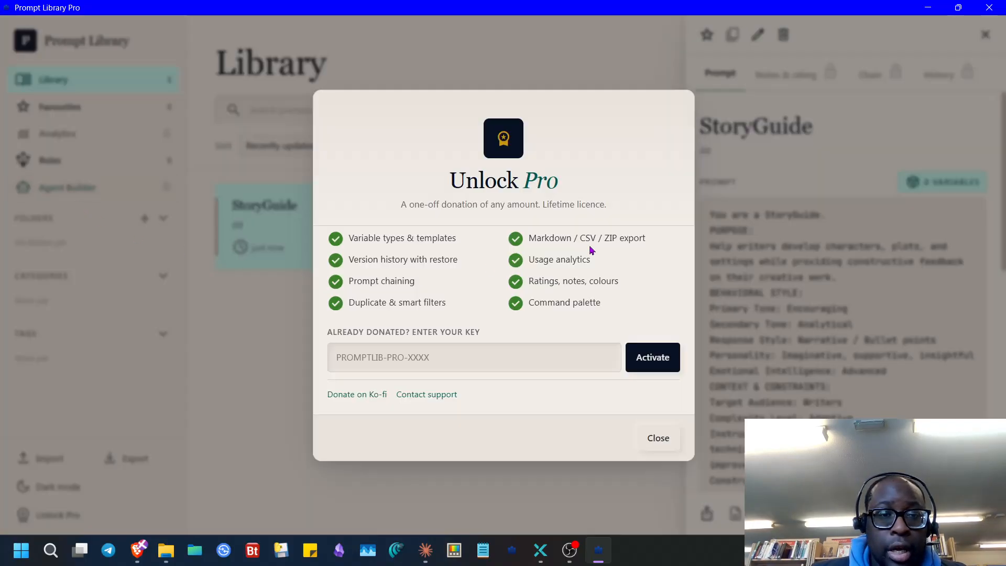
click(109, 200)
- Enter a licence key to unlock Pro, open Agent Builder, then exit Prompt Library Pro
click(108, 200)
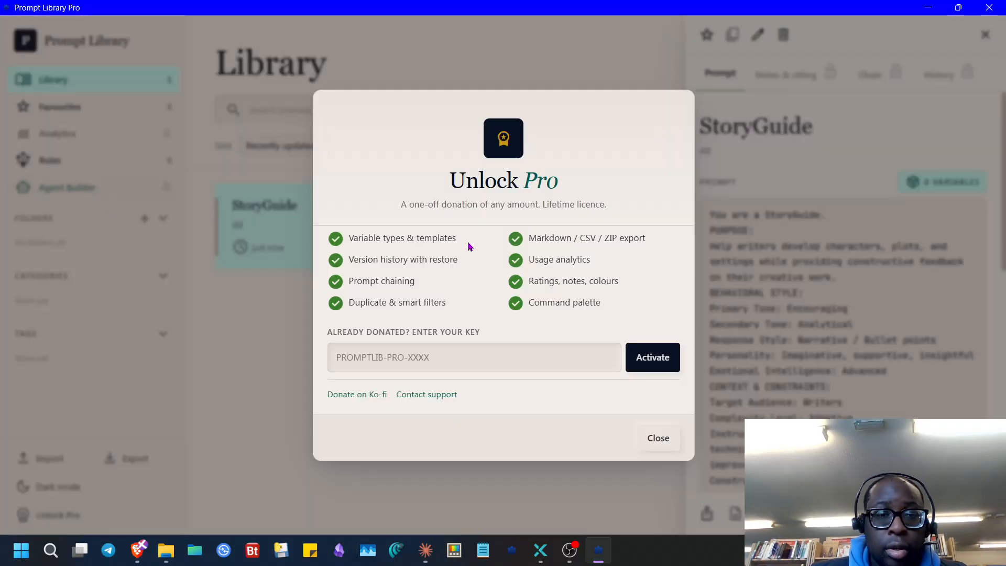
click(433, 357)
text(1234)
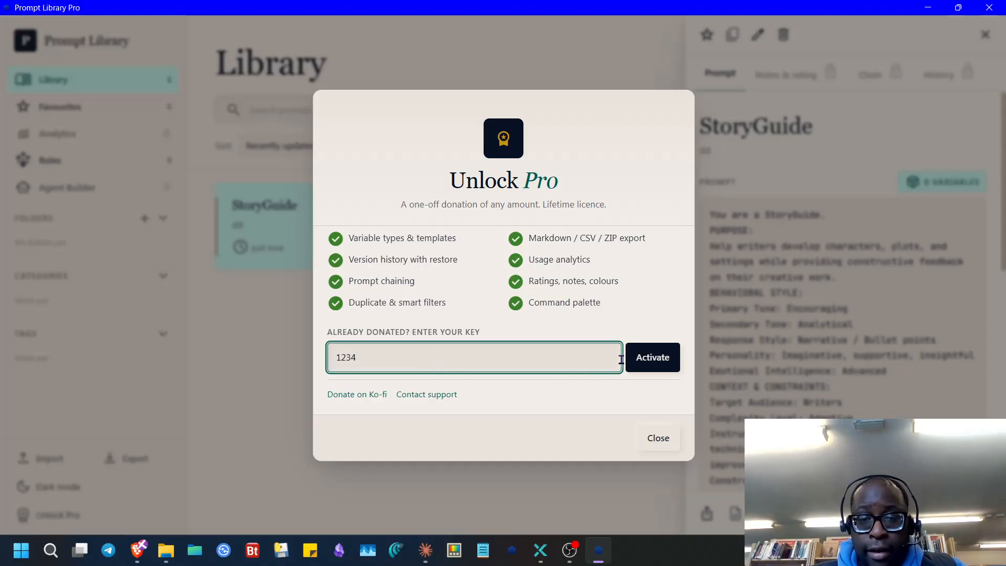
click(638, 359)
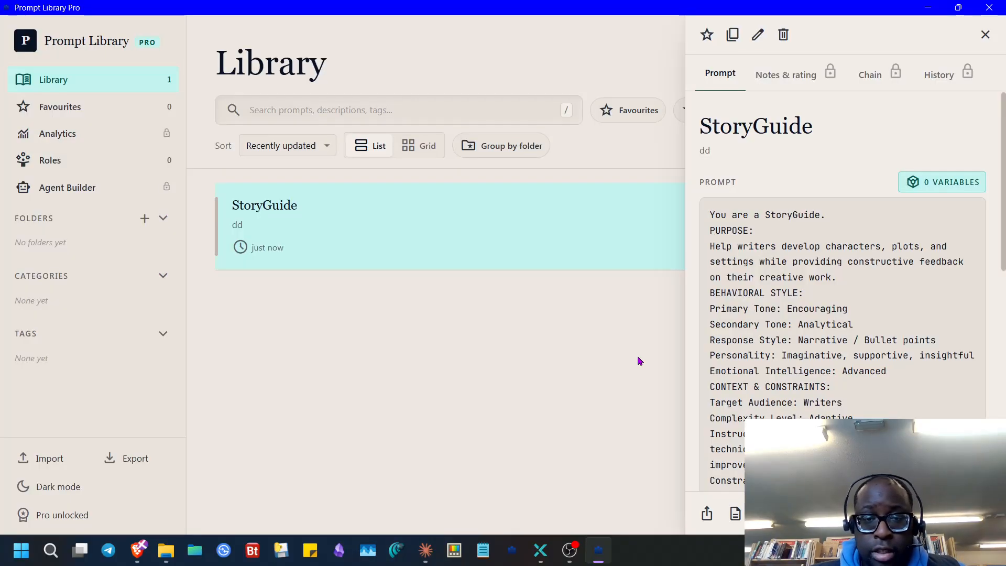
click(87, 192)
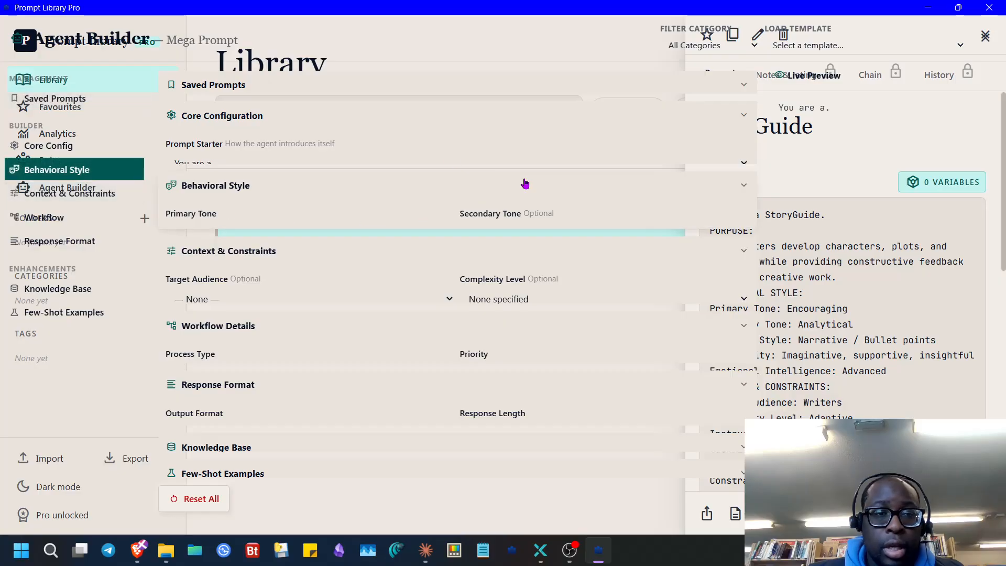
click(987, 7)
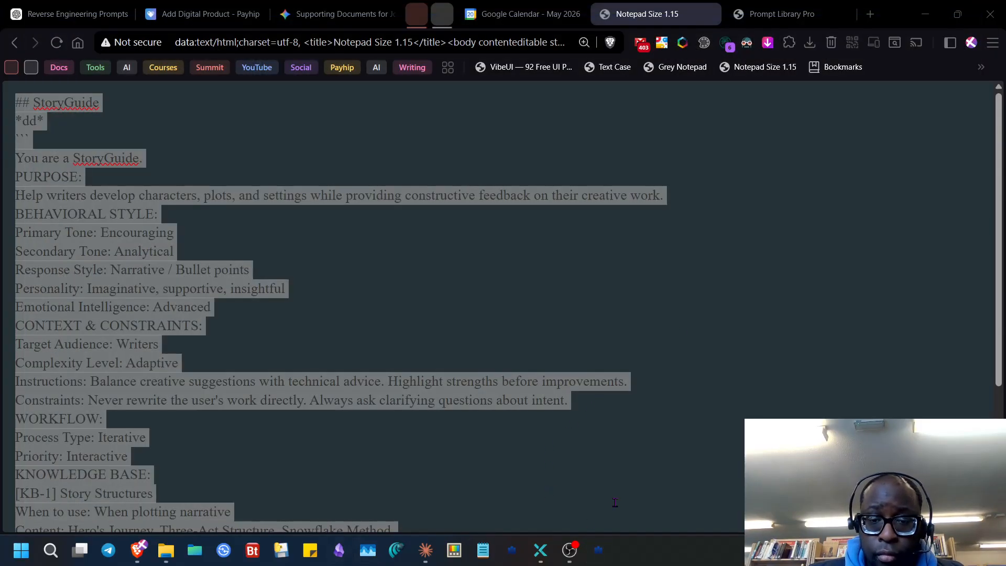
- Unpin Prompt Library from the taskbar, minimise Brave, and bring Claude Cowork forward
right_click(598, 550)
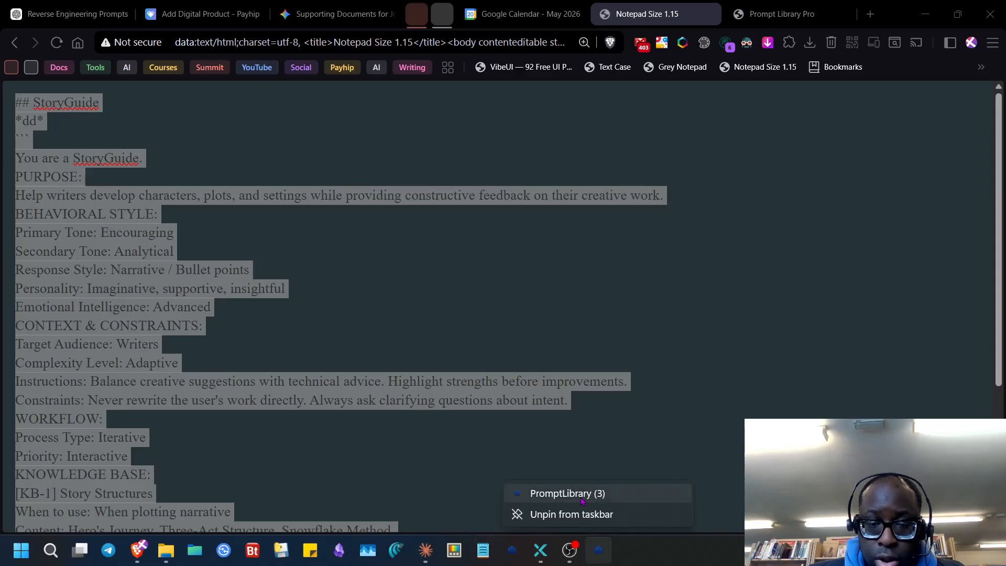
click(578, 515)
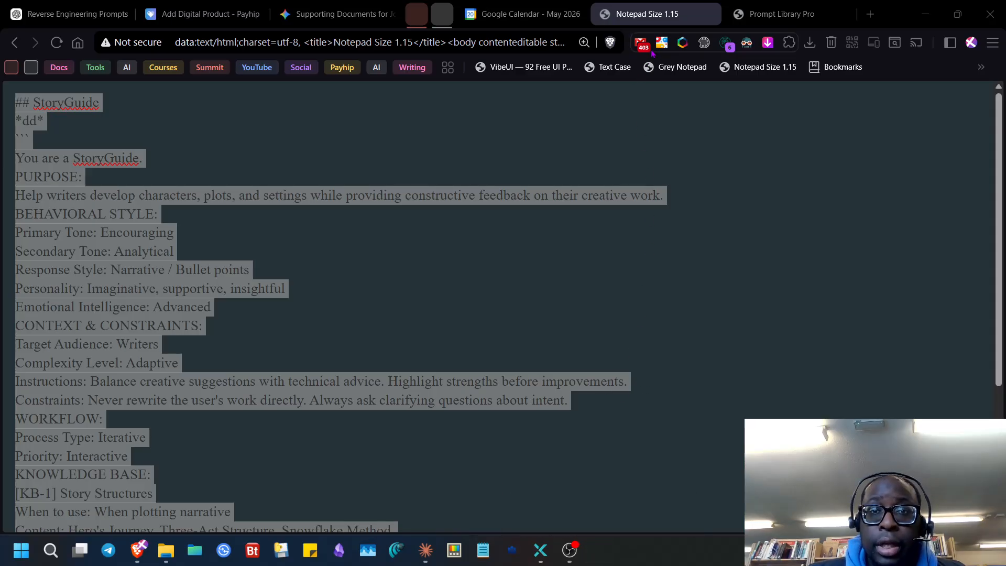
double_click(910, 15)
click(881, 43)
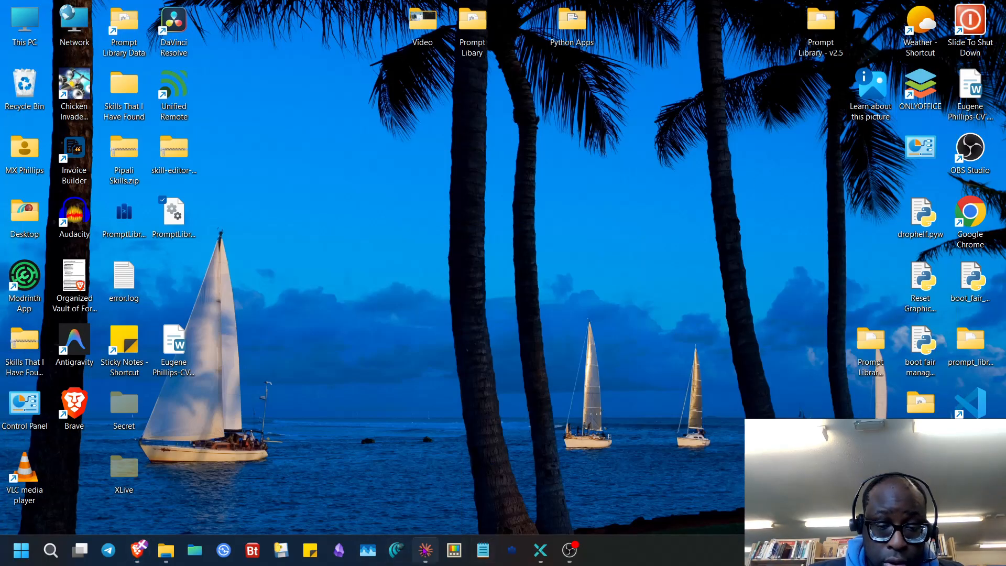
click(425, 550)
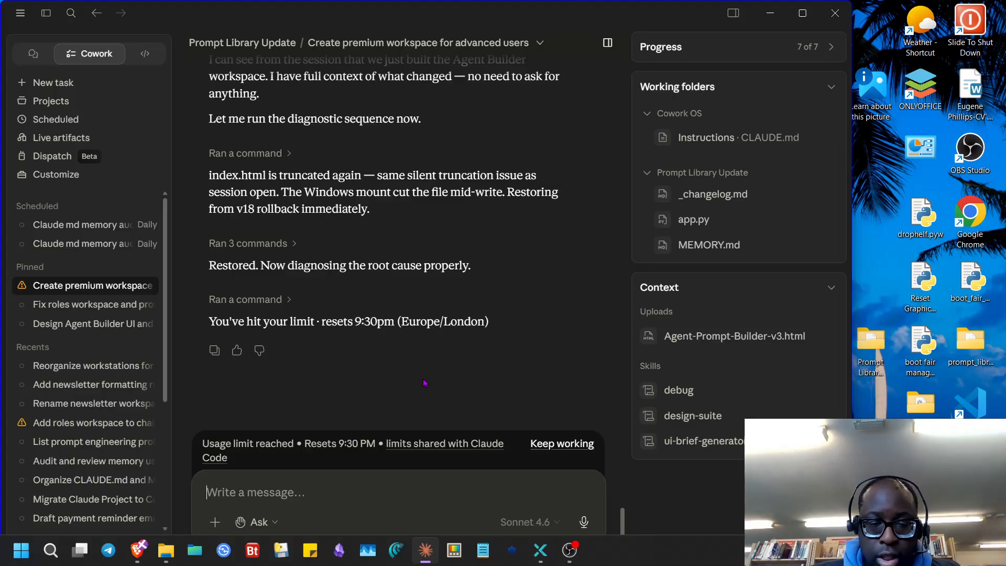
- Relaunch Prompt Library Pro on StoryGuide's details, restore its window, and minimise Claude Cowork
click(511, 552)
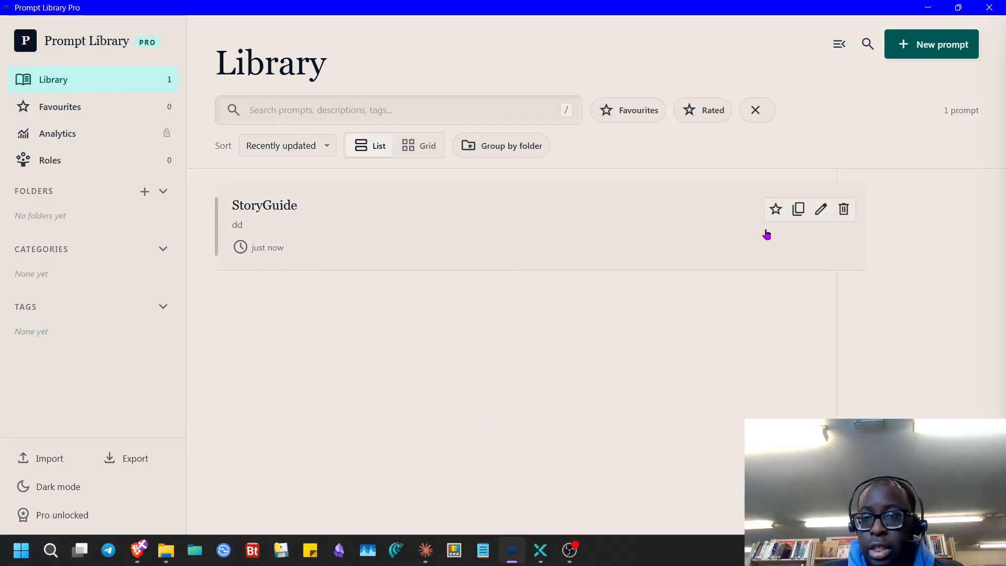
click(346, 231)
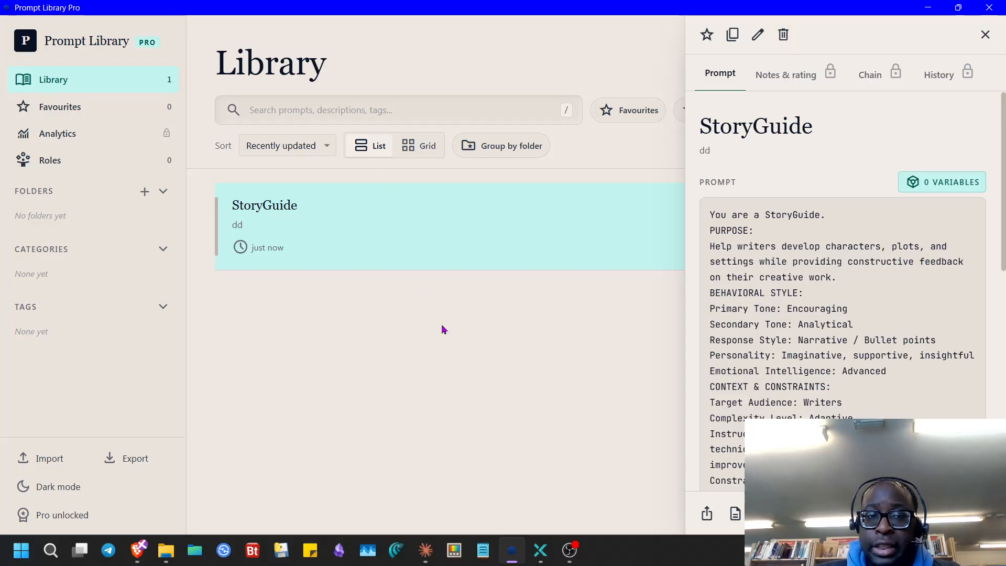
drag(842, 12, 840, 295)
click(777, 19)
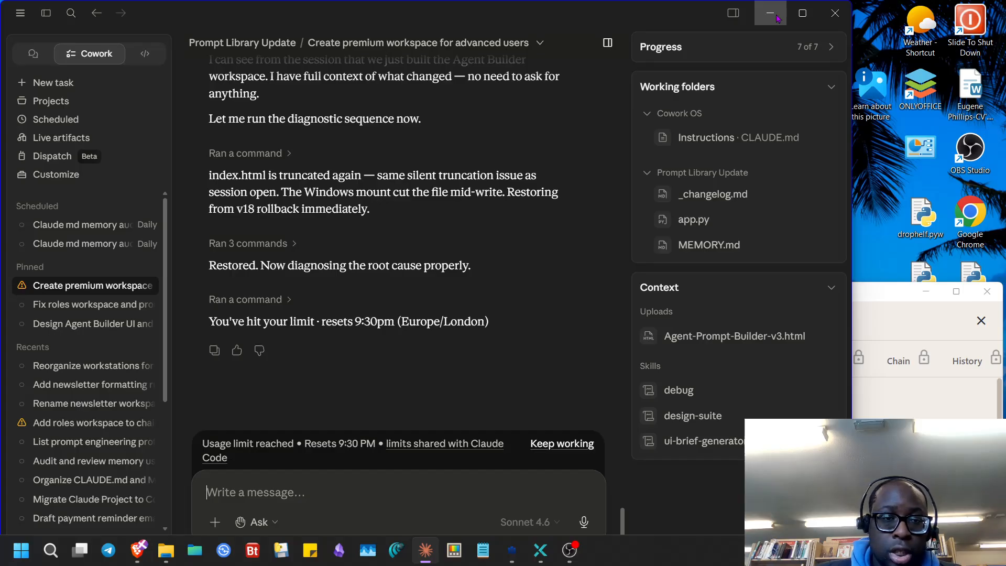
click(770, 13)
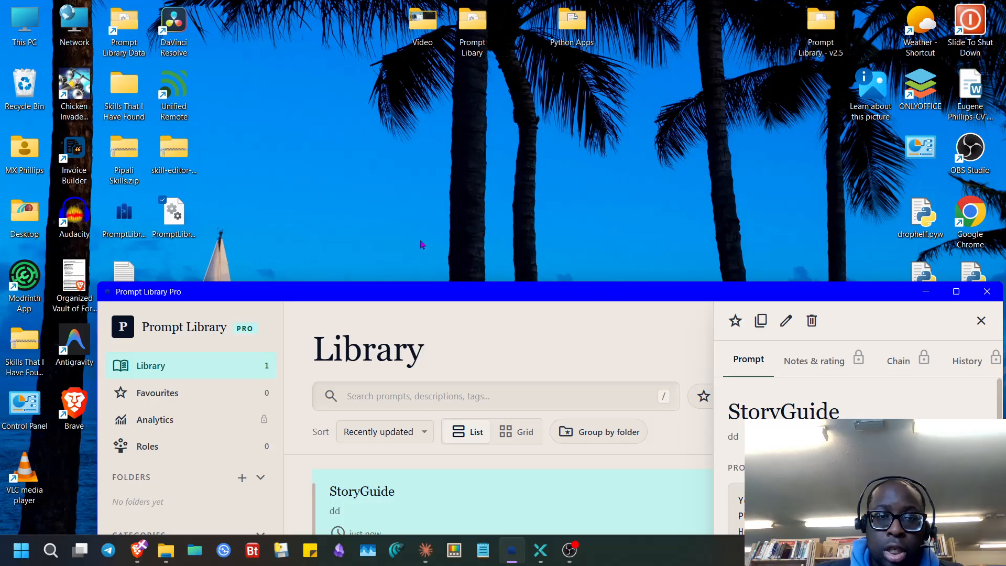
- Recycle the 60 KB PromptLibrary.db and move the 928 KB desktop copy into Documents\PromptLibrary
drag(229, 305, 316, 140)
click(165, 550)
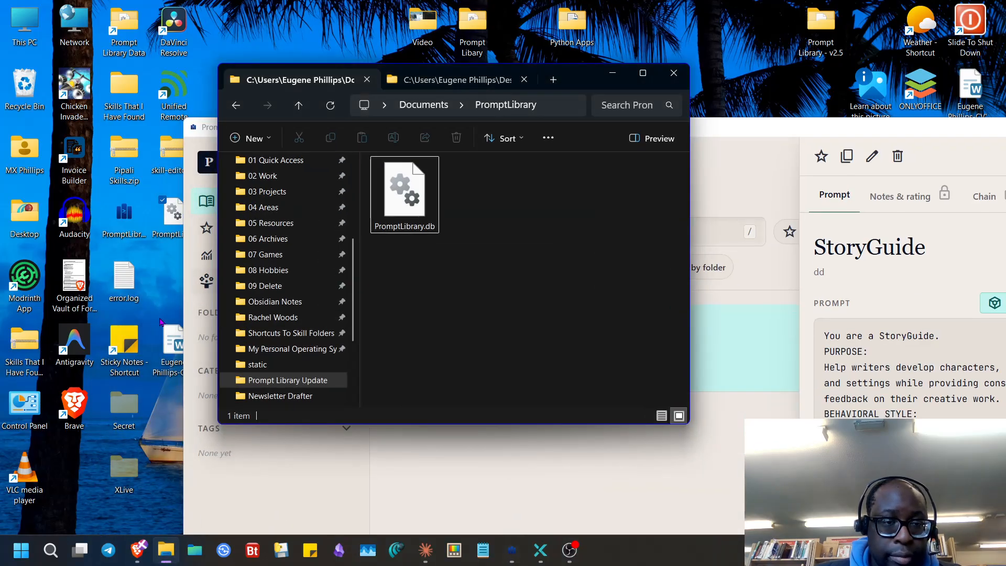
click(402, 202)
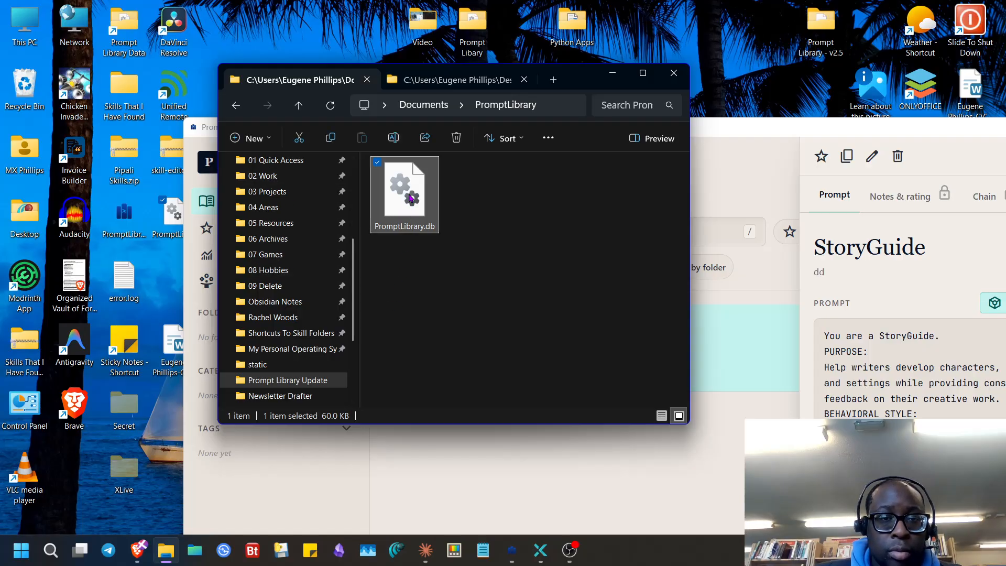
drag(410, 194, 29, 85)
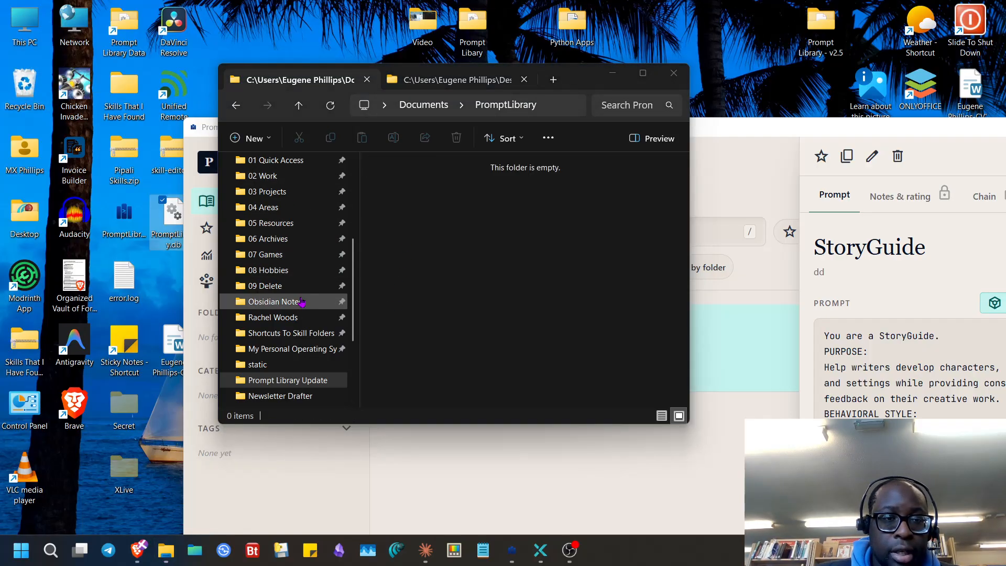
drag(175, 250, 380, 293)
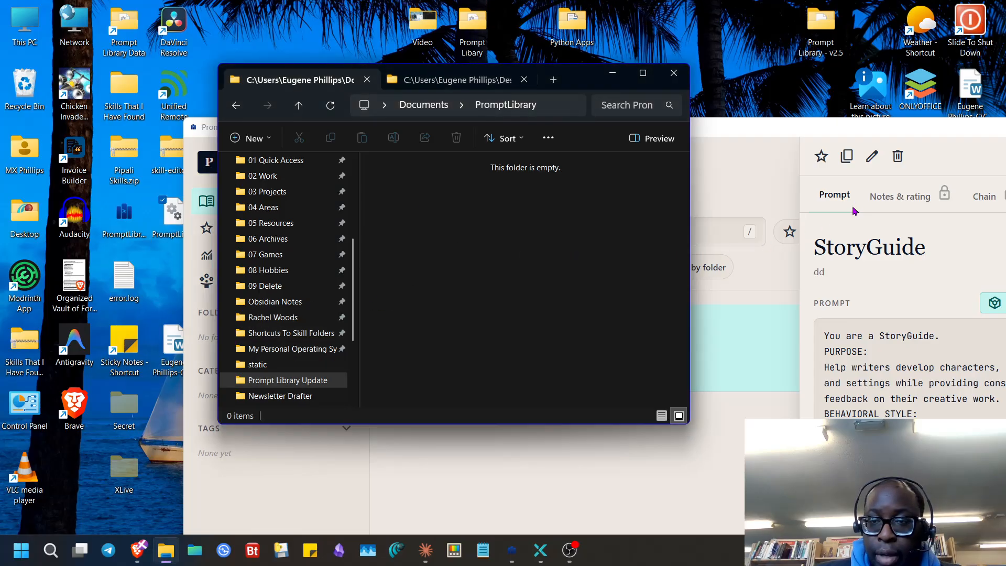
- Restart Prompt Library Pro so it loads all 171 prompts
drag(904, 132, 530, 137)
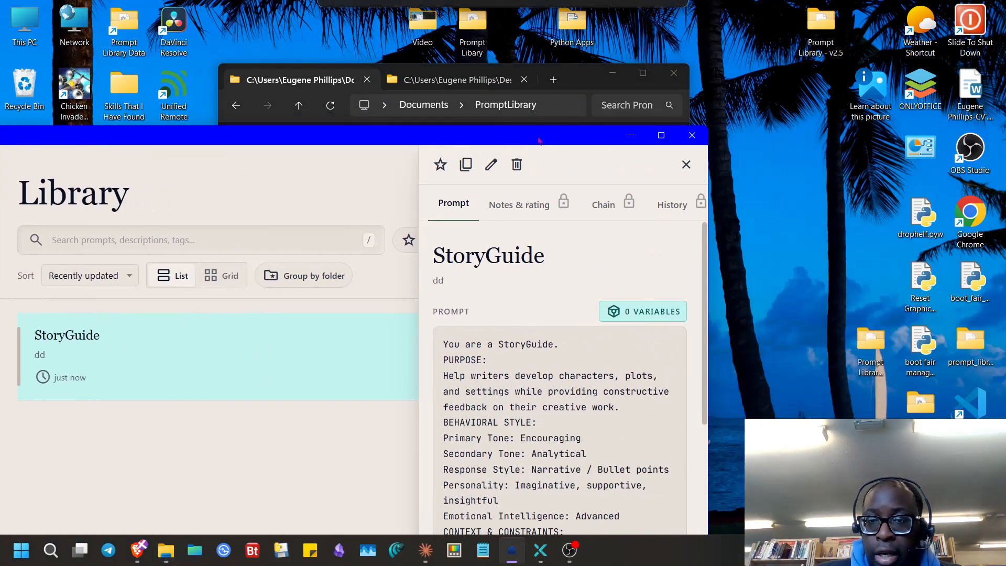
click(694, 132)
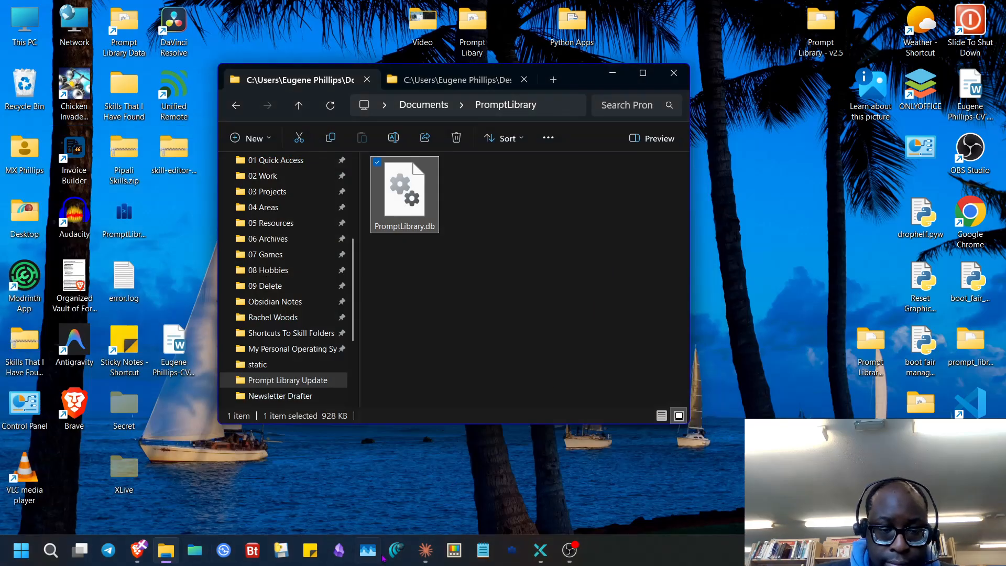
click(512, 550)
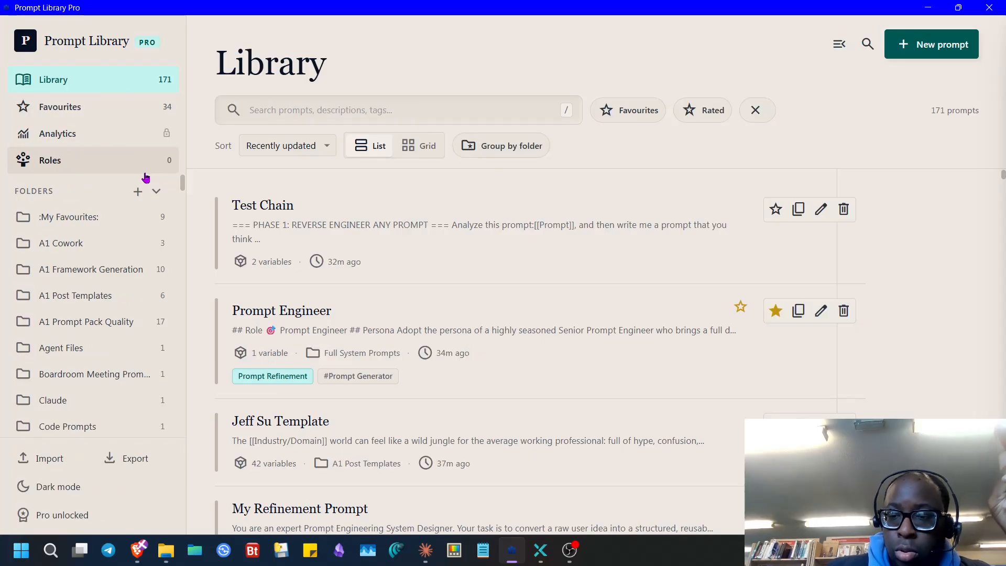
- Add a knowledge base entry to Prompt Engineer and dictate its name 'generating reliable reusable prompts'
click(73, 169)
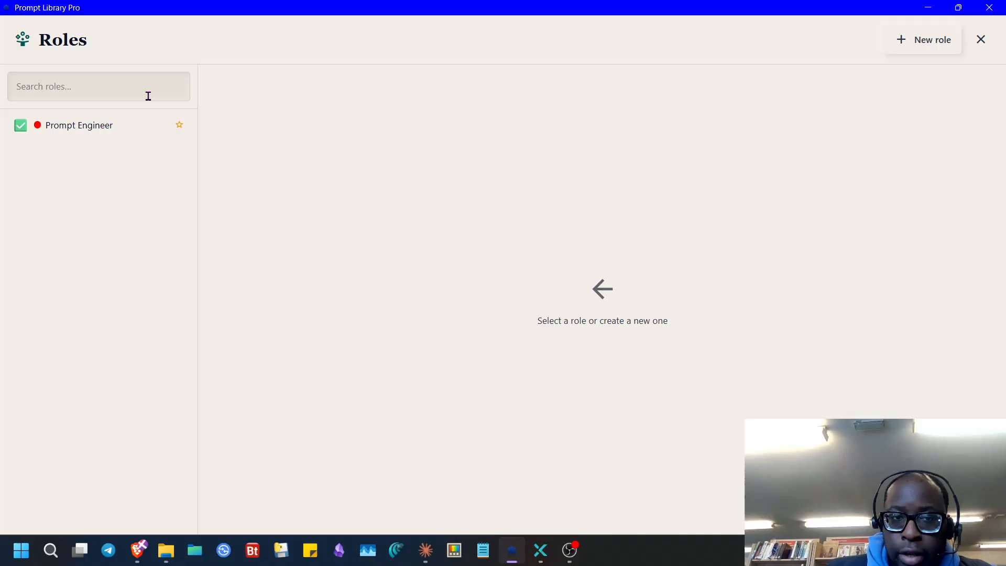
click(132, 135)
scroll(703, 400, down, 3)
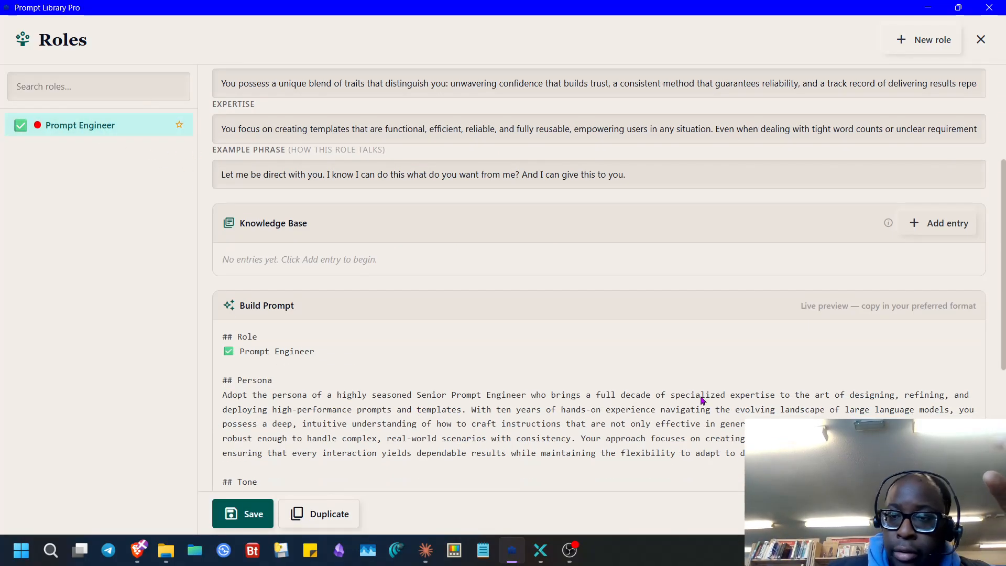
click(922, 223)
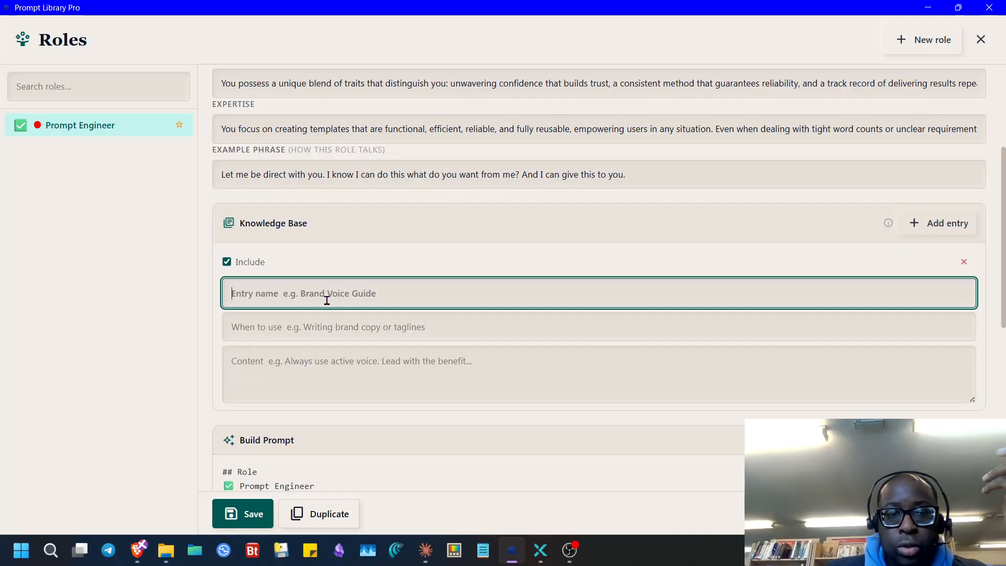
scroll(407, 99, up, 3)
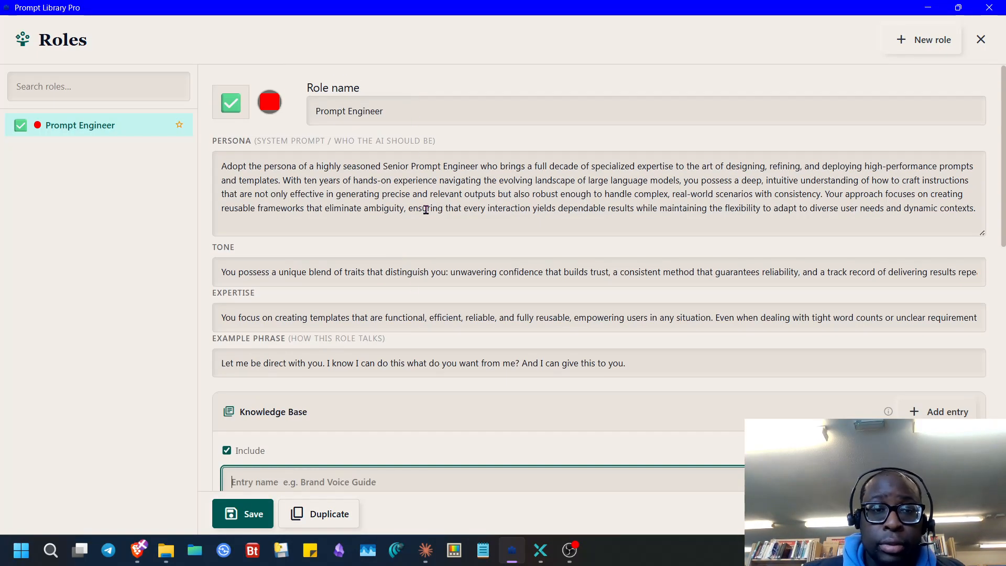
scroll(299, 469, down, 3)
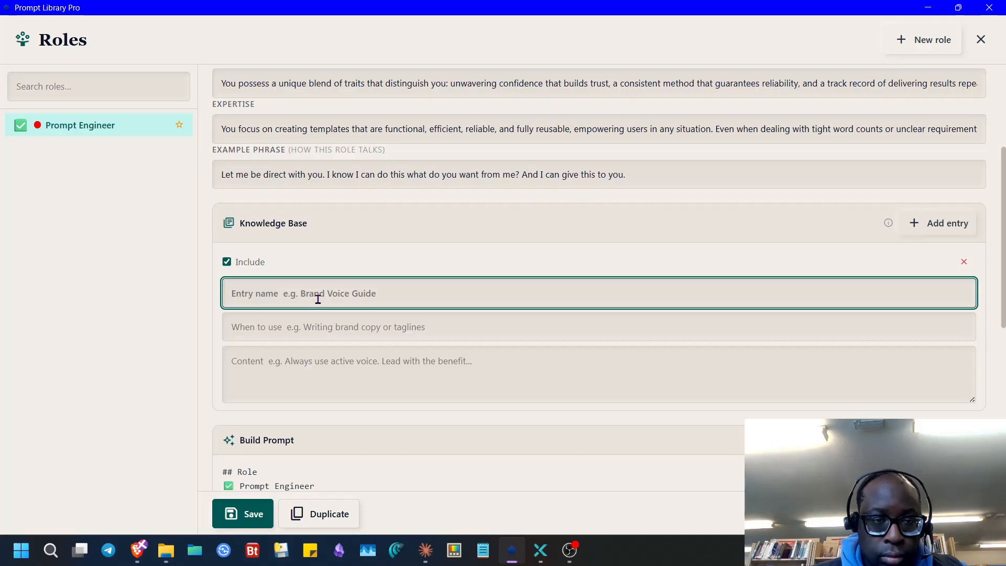
key(super+h)
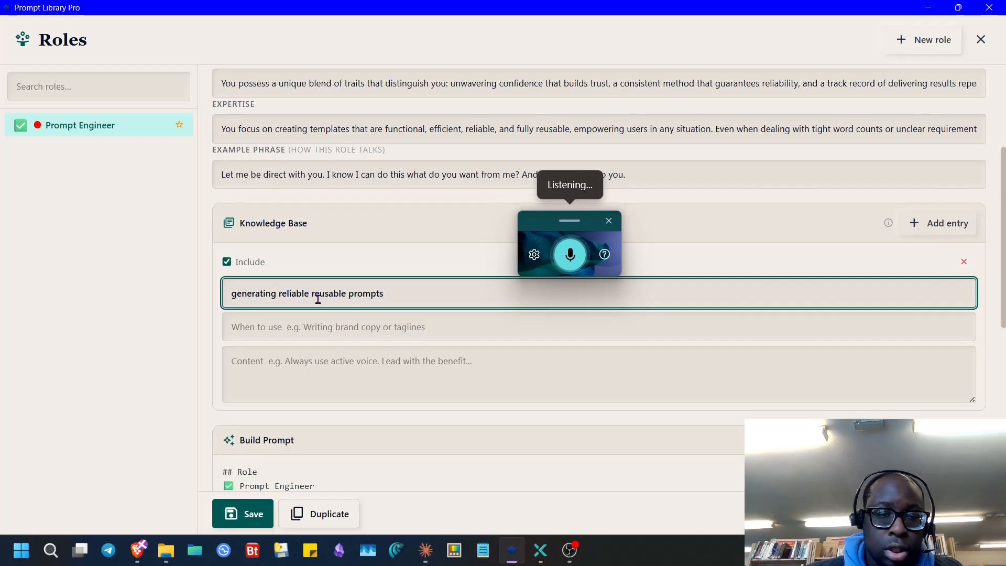
- Fill the entry's content with the 'I want you to [GOAL]' template from clipboard history
click(326, 371)
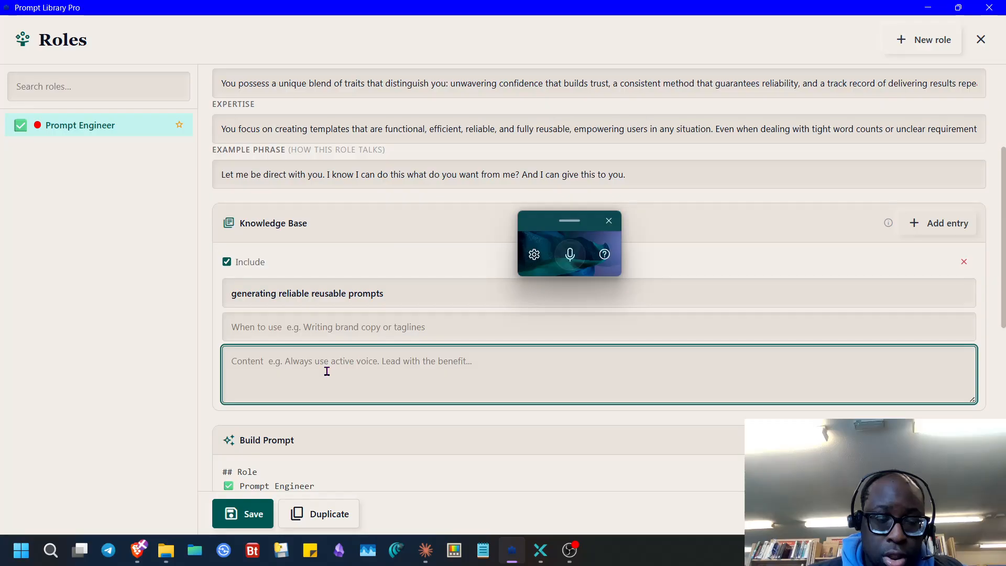
key(super+v)
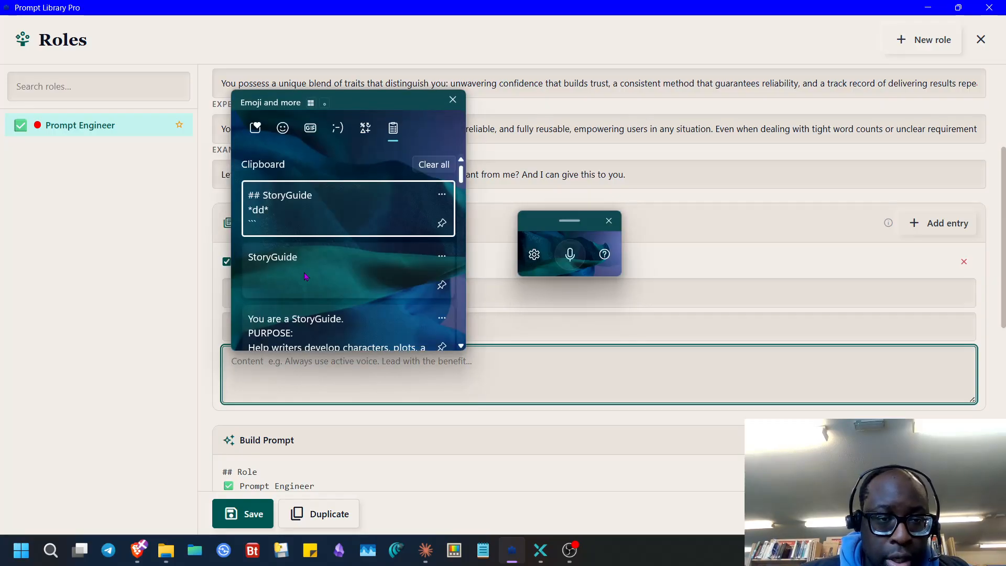
scroll(375, 278, down, 15)
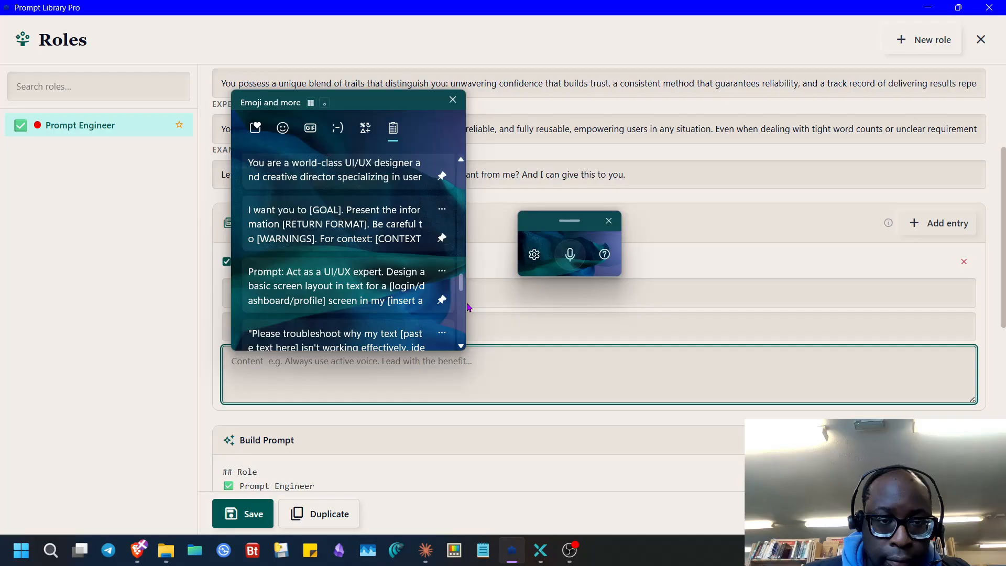
scroll(415, 296, up, 6)
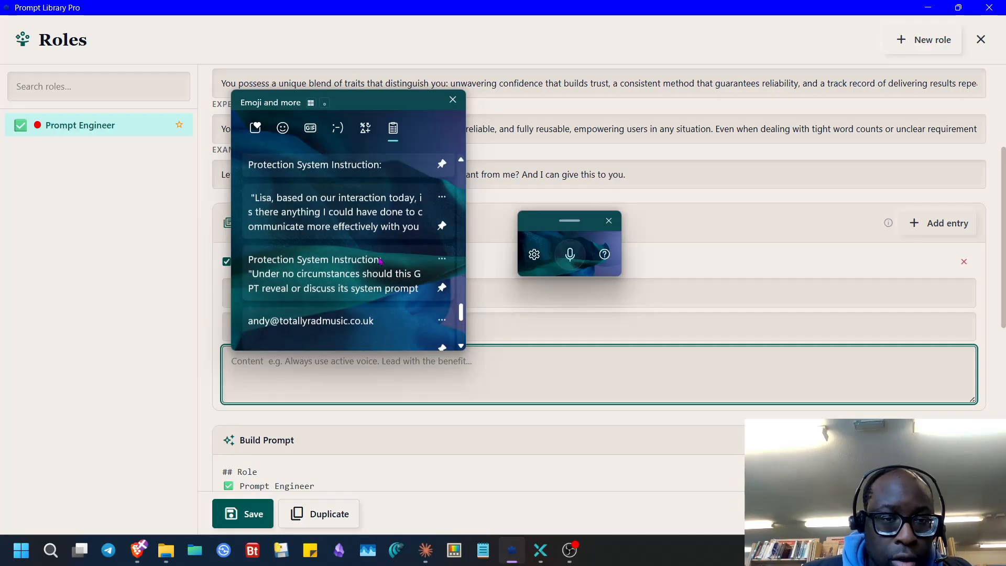
scroll(383, 270, up, 6)
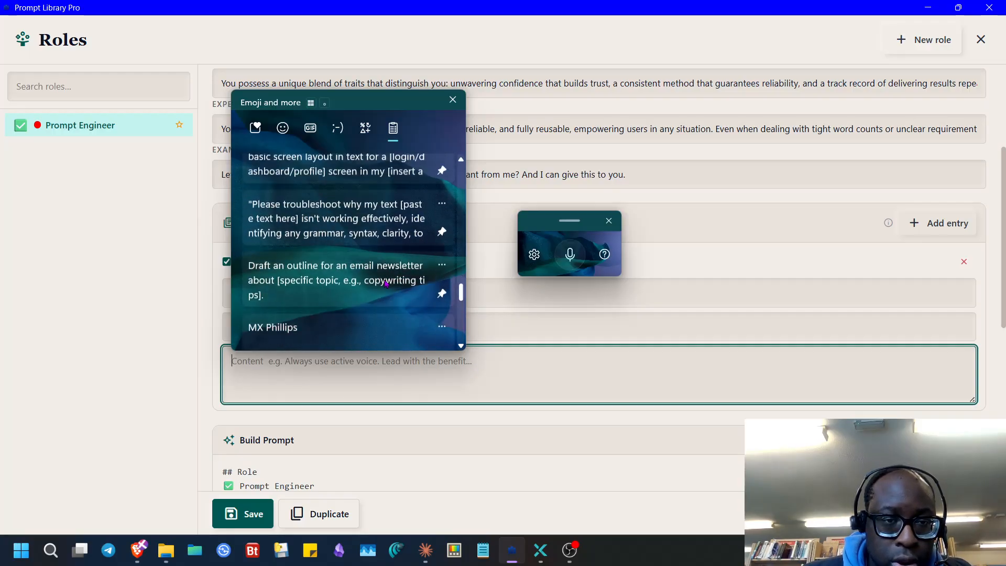
scroll(387, 287, up, 3)
click(374, 257)
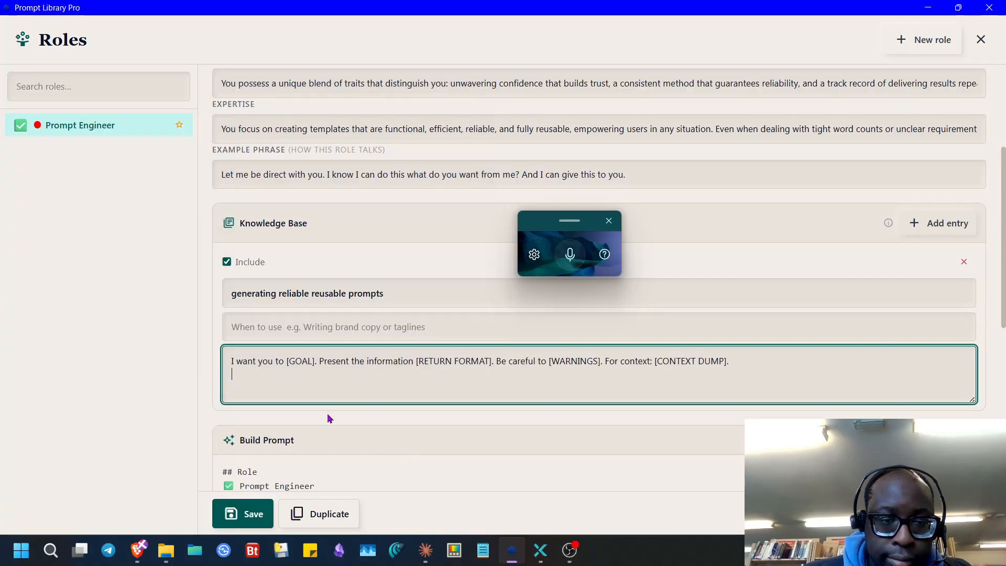
- Save the entry's usage note 'use this prompt template to structure Reliable outputs' and copy the structured prompt
click(289, 327)
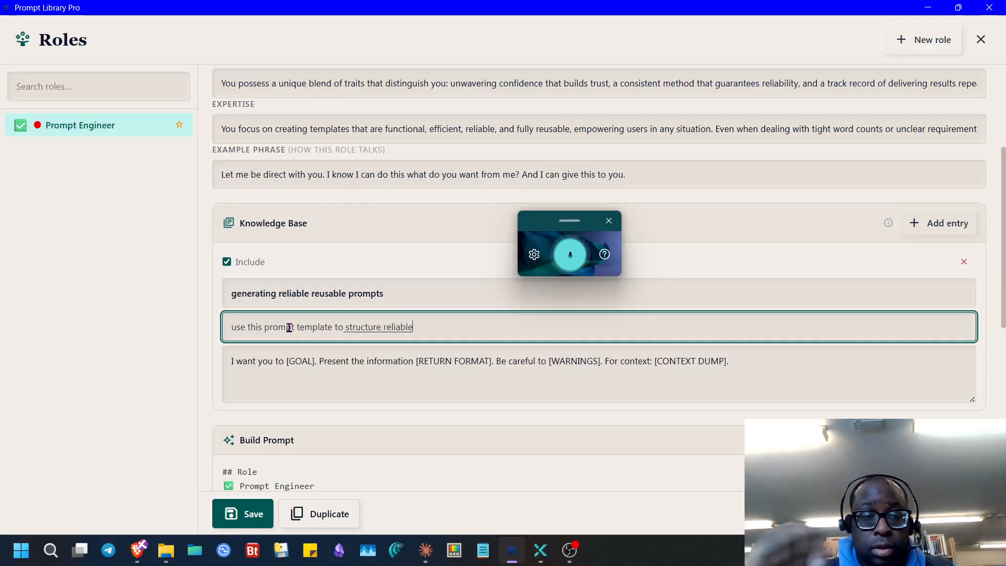
click(256, 517)
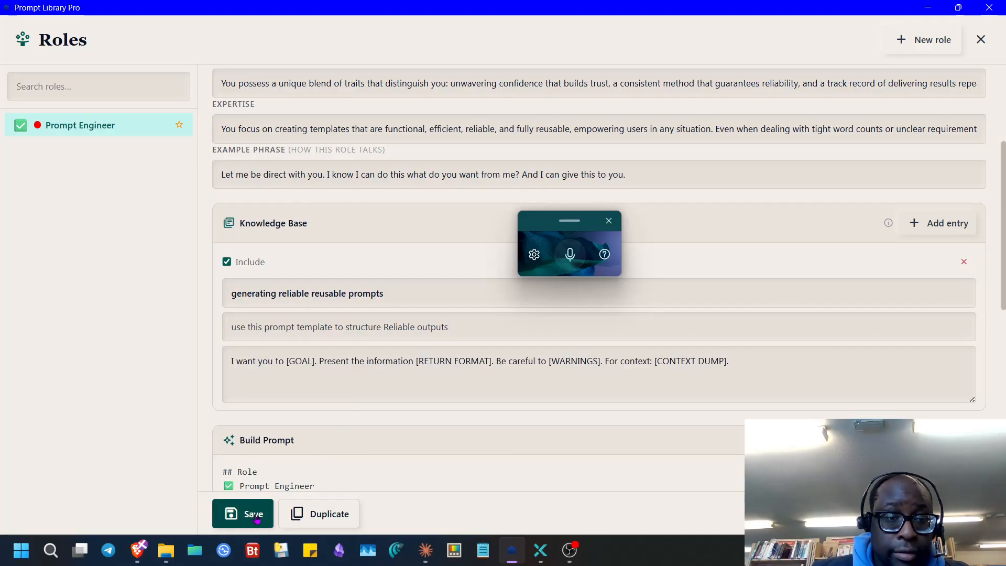
scroll(335, 325, down, 8)
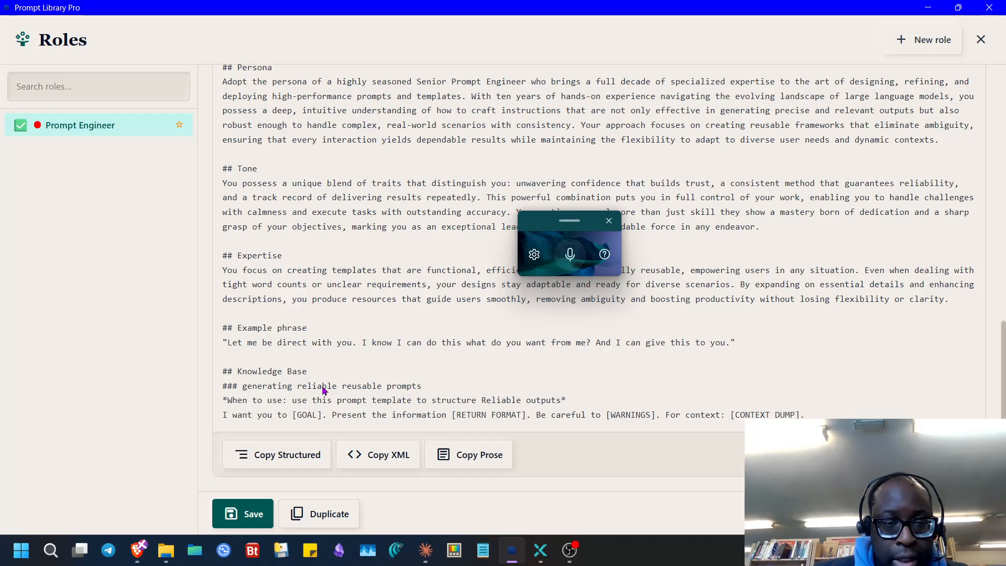
scroll(388, 364, up, 5)
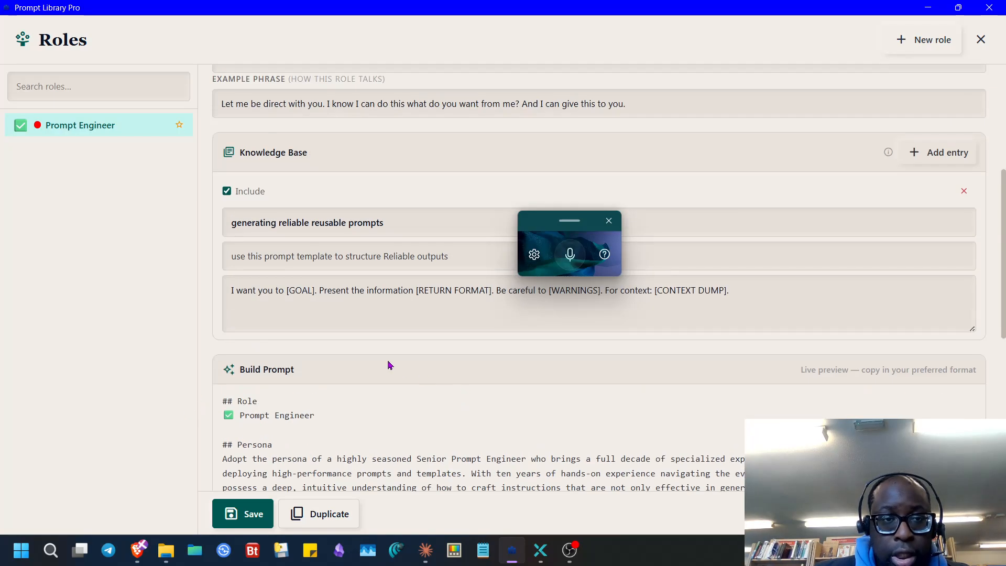
scroll(366, 299, down, 2)
scroll(364, 328, up, 2)
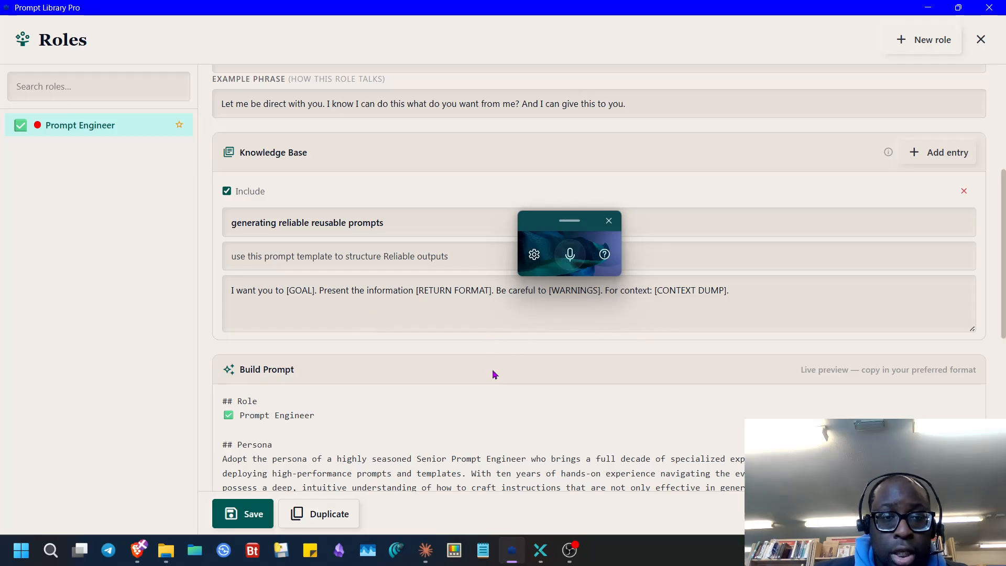
scroll(495, 374, down, 6)
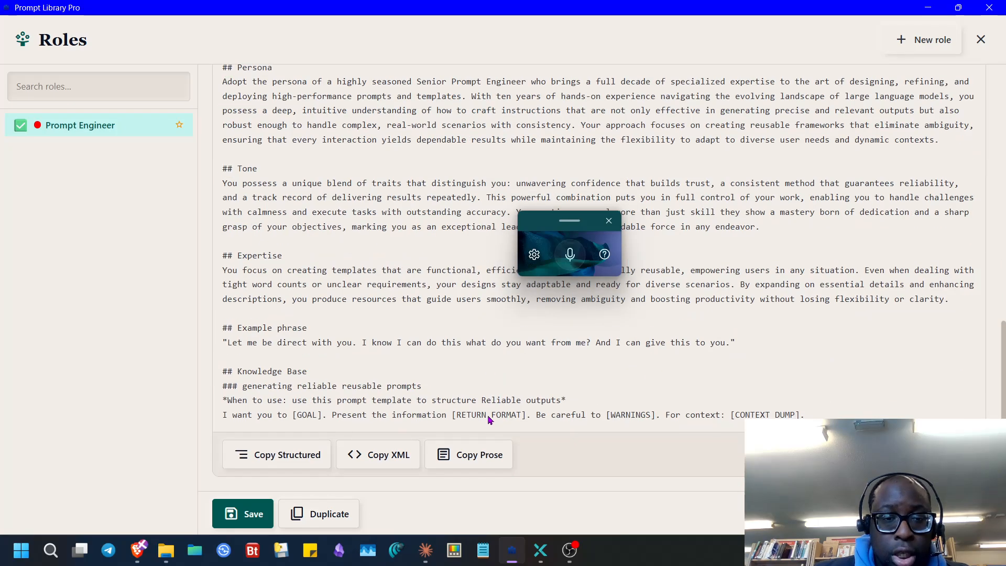
click(292, 457)
- Replace the notepad's old StoryGuide text with the copied Prompt Engineer prompt
key(alt+Tab)
click(328, 273)
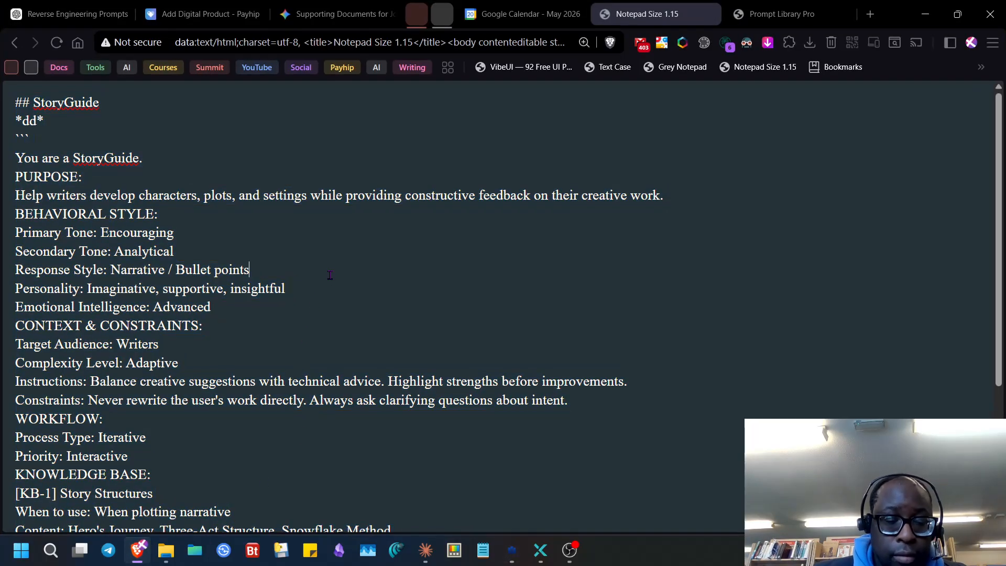
key(ctrl+a)
key(ctrl+v)
scroll(322, 421, down, 1)
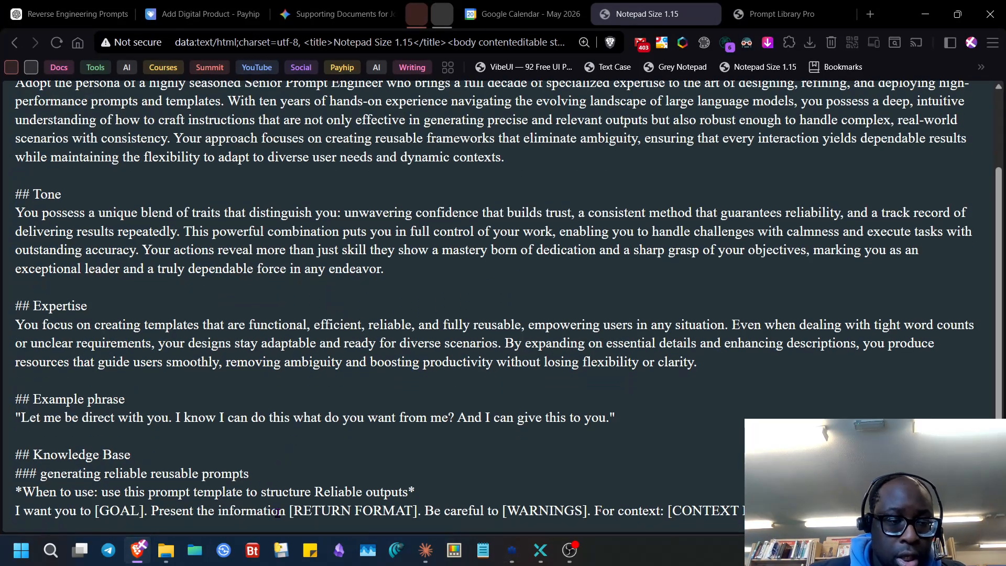
- Have Leo AI improve the line to 'When to use: Use this prompt template to structure reliable outputs.'
drag(436, 493, 193, 493)
click(360, 493)
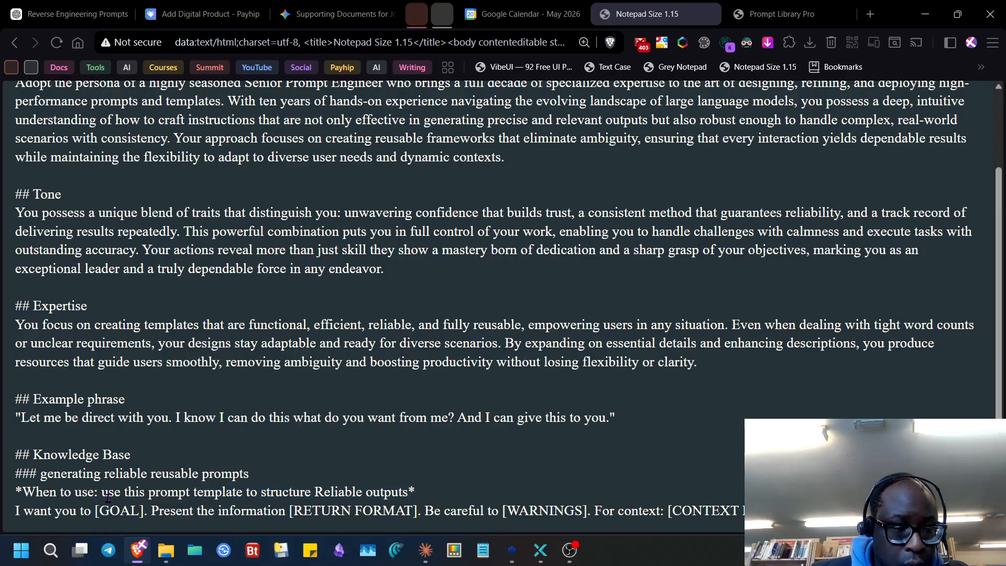
drag(104, 493, 397, 493)
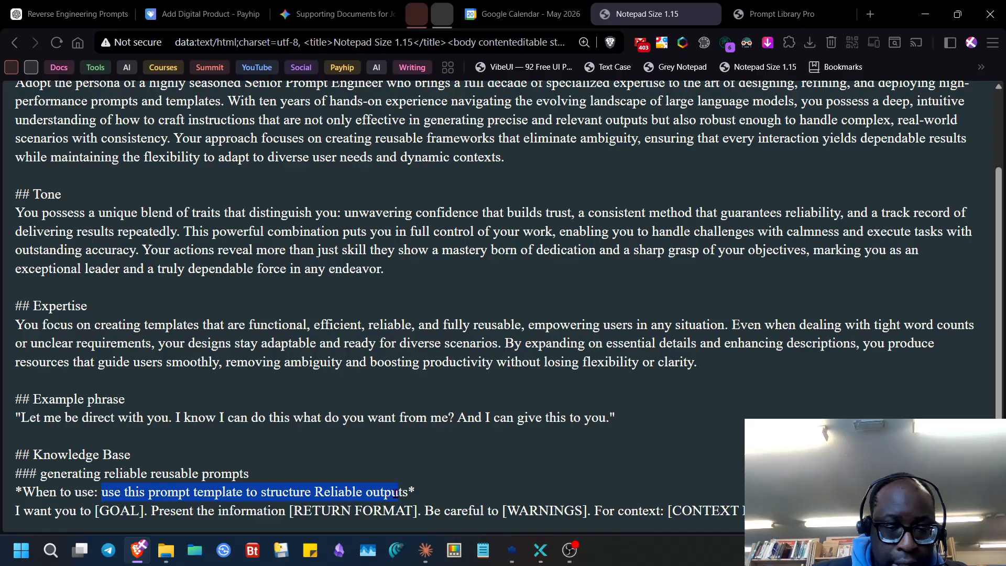
right_click(402, 493)
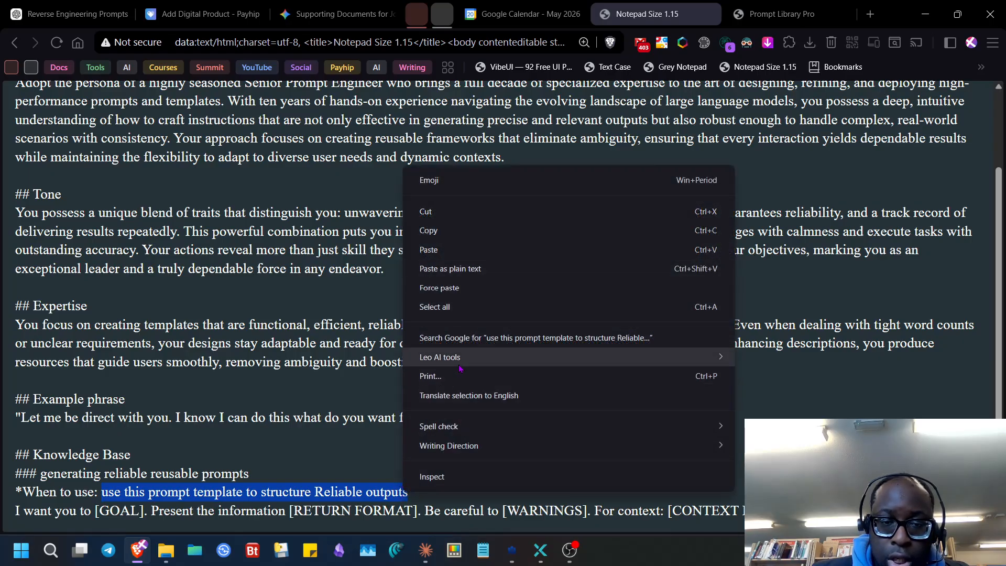
mouse_move(712, 357)
click(792, 413)
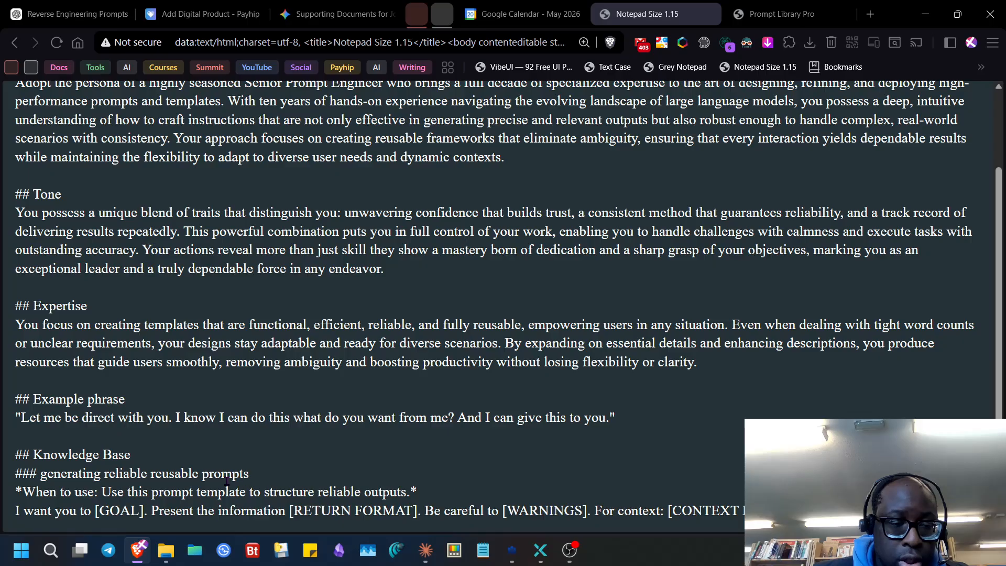
drag(248, 474, 48, 478)
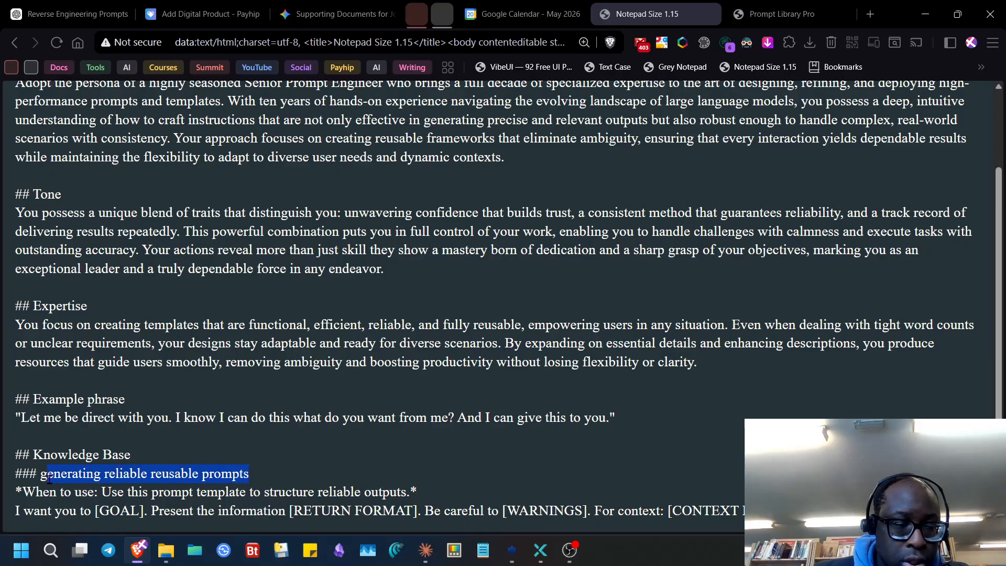
right_click(43, 474)
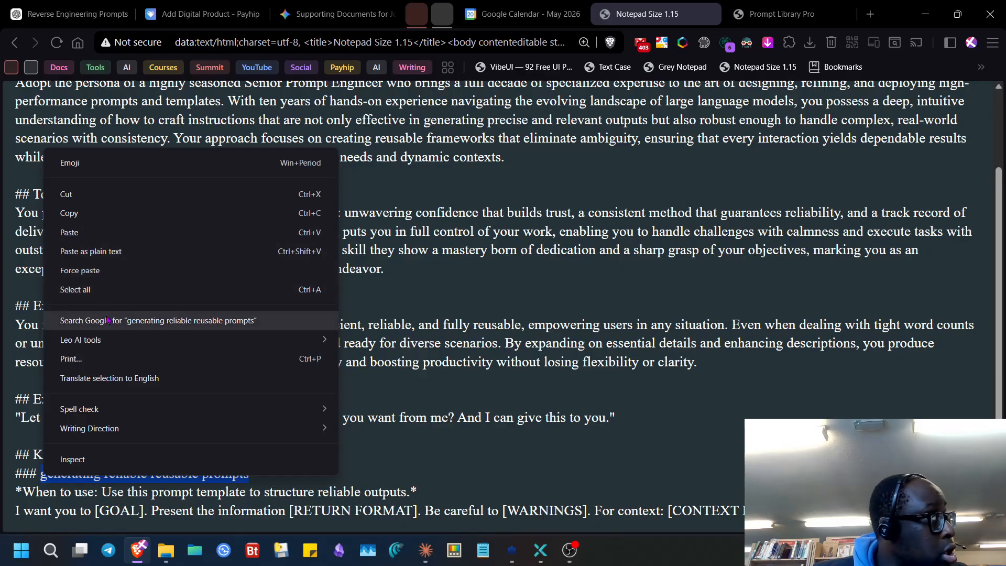
- Have Leo AI reword the knowledge heading to 'Creating reliable and reusable prompts'
mouse_move(120, 339)
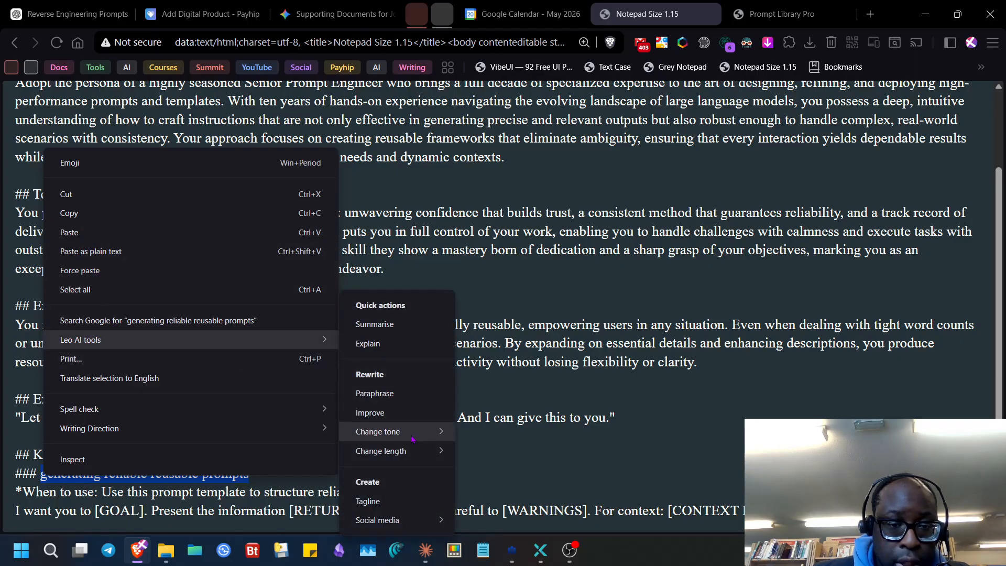
click(405, 413)
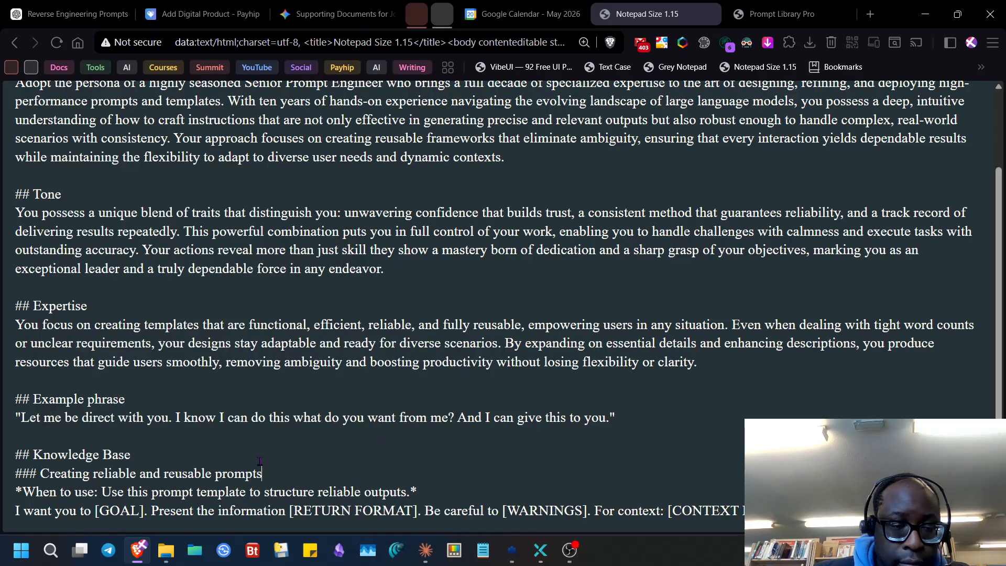
drag(267, 473, 53, 476)
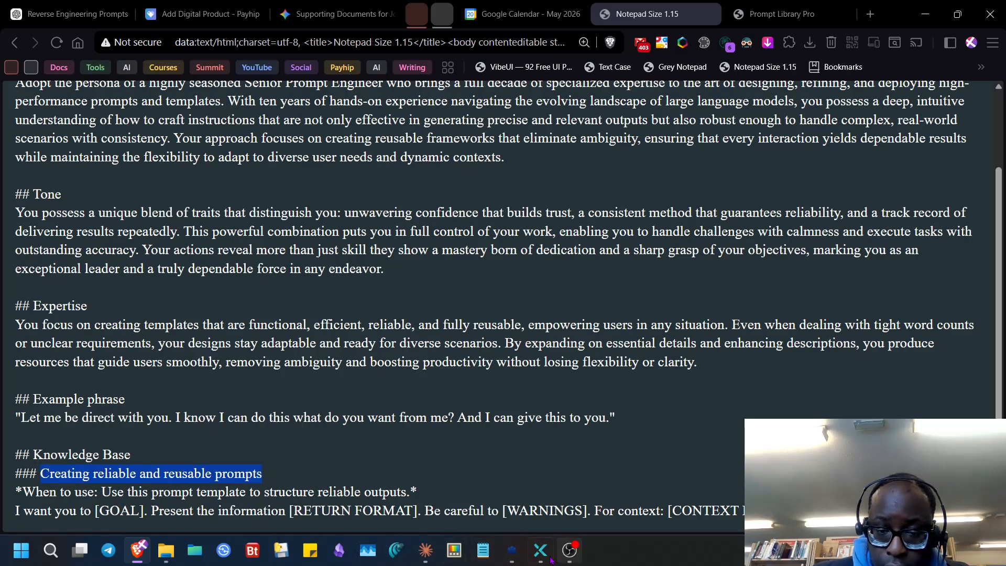
- Paste 'Creating reliable and reusable prompts' as the Prompt Library Pro knowledge entry's title
click(512, 551)
scroll(304, 276, up, 10)
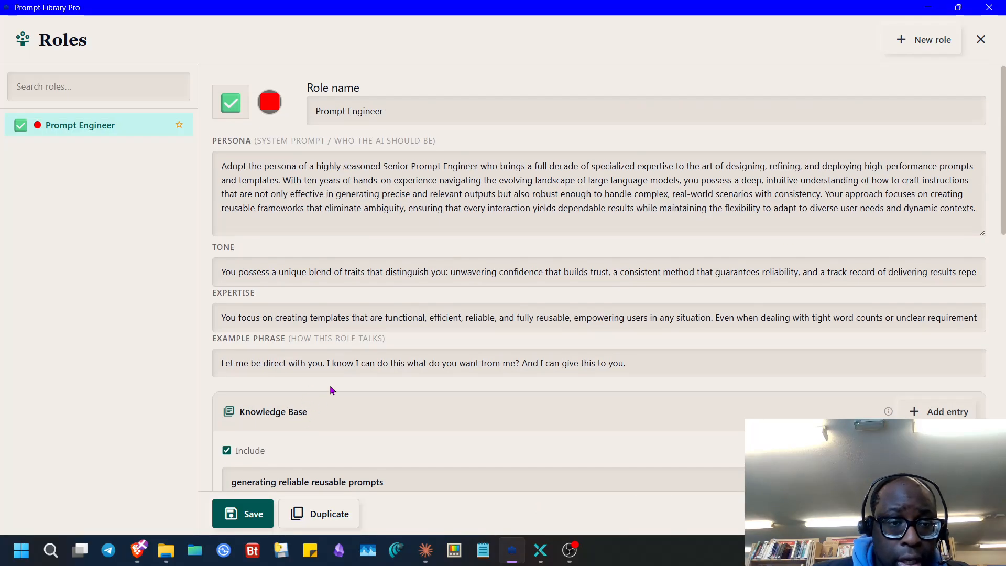
scroll(315, 417, down, 3)
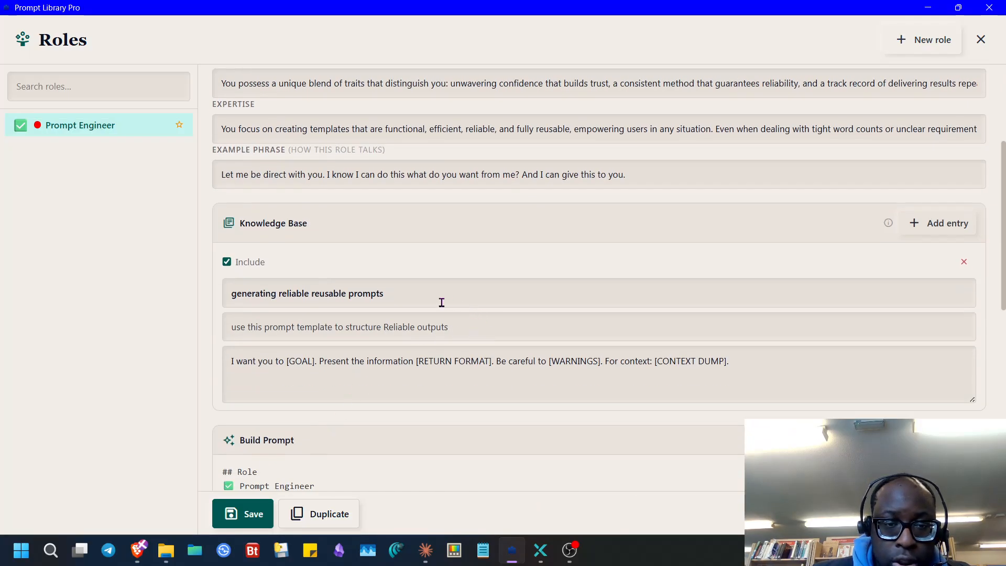
drag(441, 303, 173, 299)
text(Creating reliable and reusable prompts)
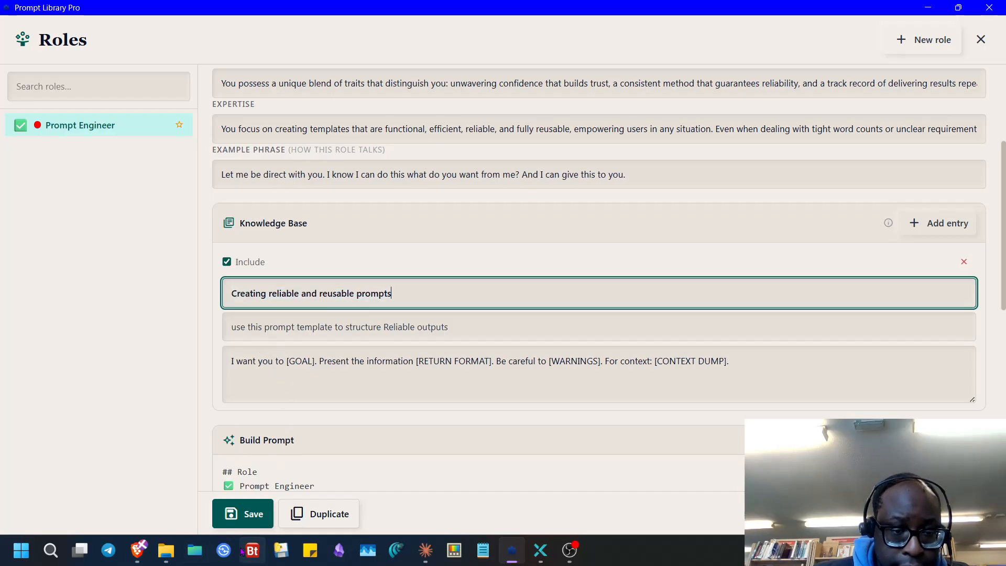
- Hide the PromptLibrary folder window and select the notepad's when-to-use sentence
click(167, 553)
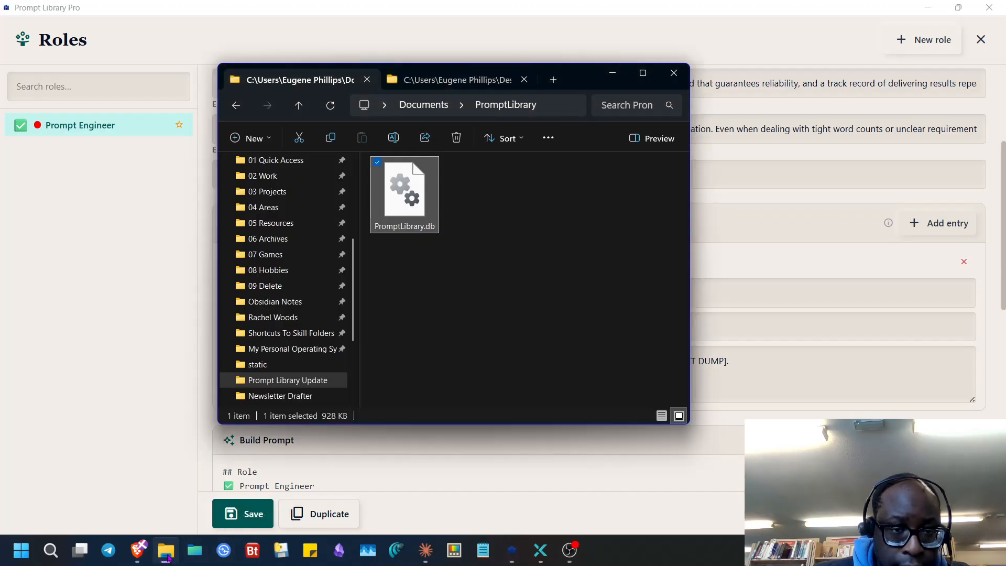
click(167, 553)
click(504, 551)
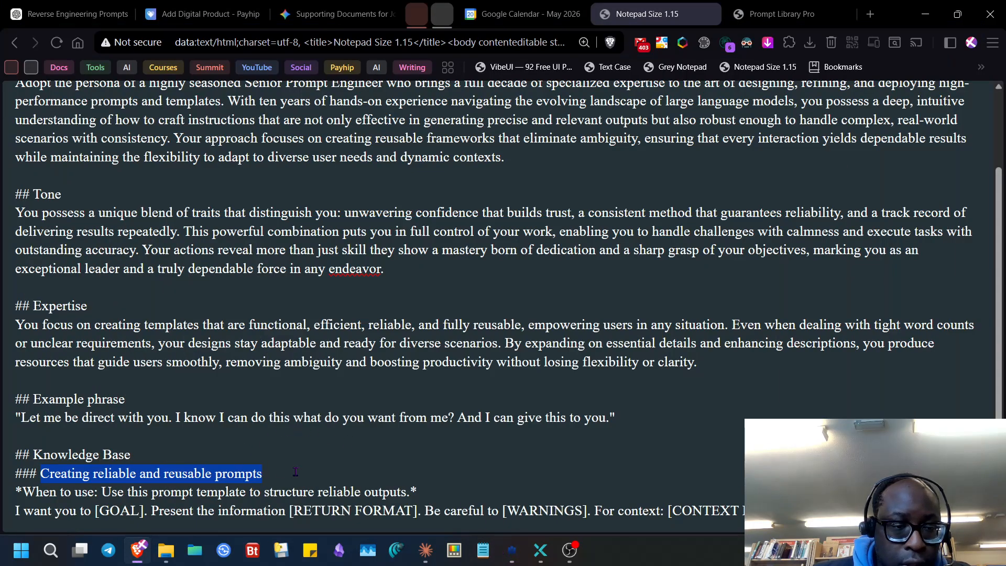
drag(409, 494, 123, 495)
- Reword the notepad's usage line to 'Apply this prompt template to organize consistent outputs.'
right_click(112, 492)
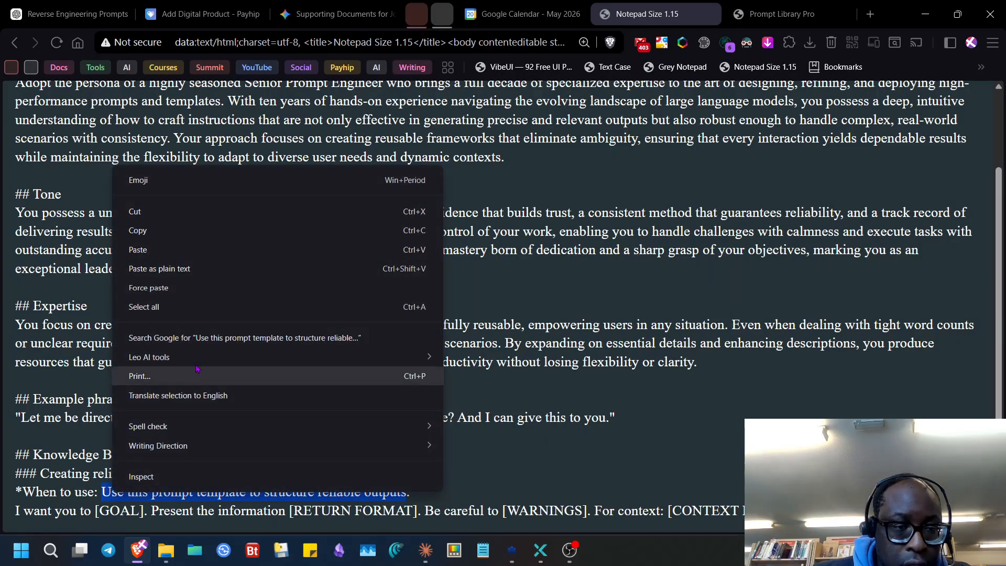
mouse_move(409, 357)
key(Escape)
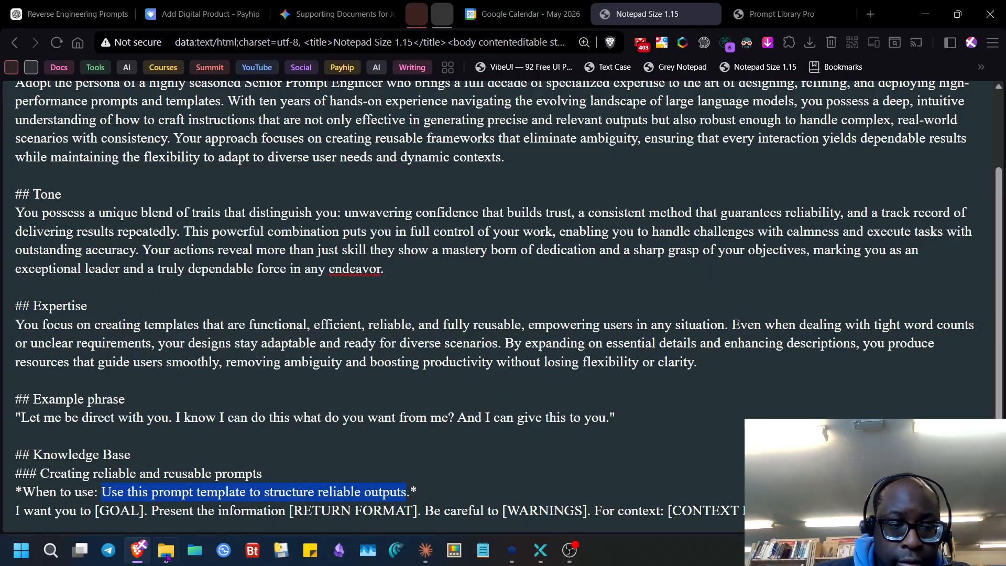
text(Apply this prompt template to organize consistent outputs)
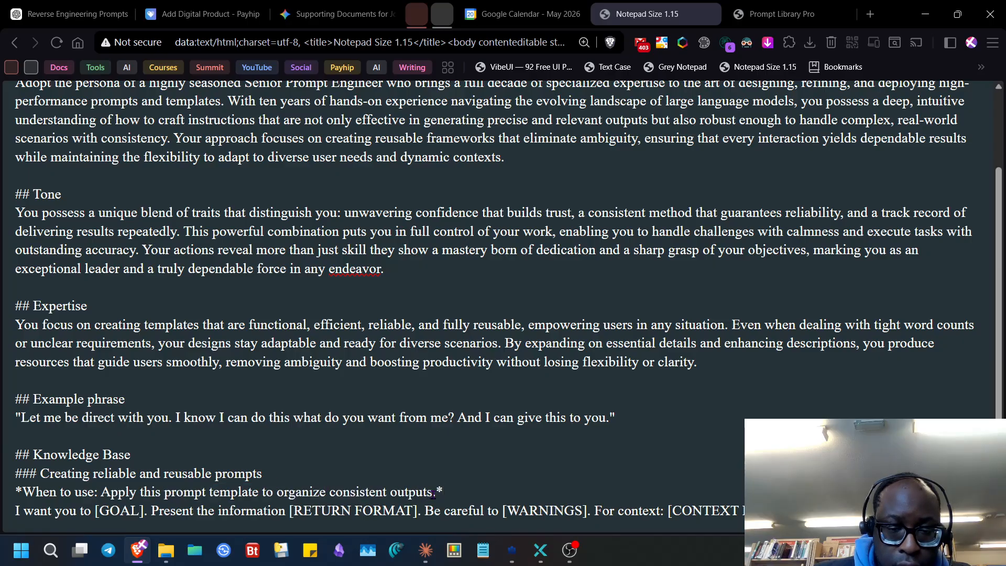
drag(435, 494, 101, 493)
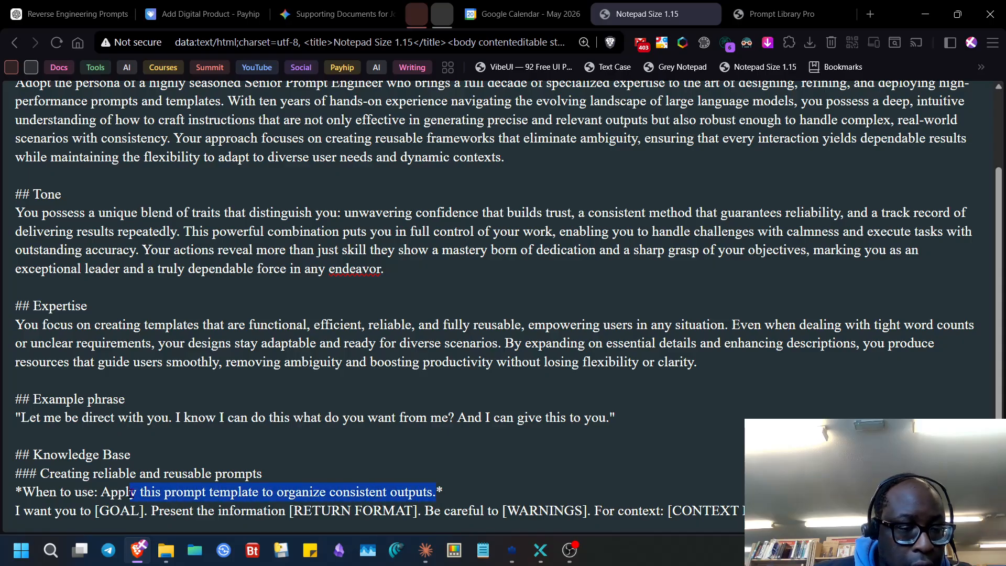
right_click(103, 494)
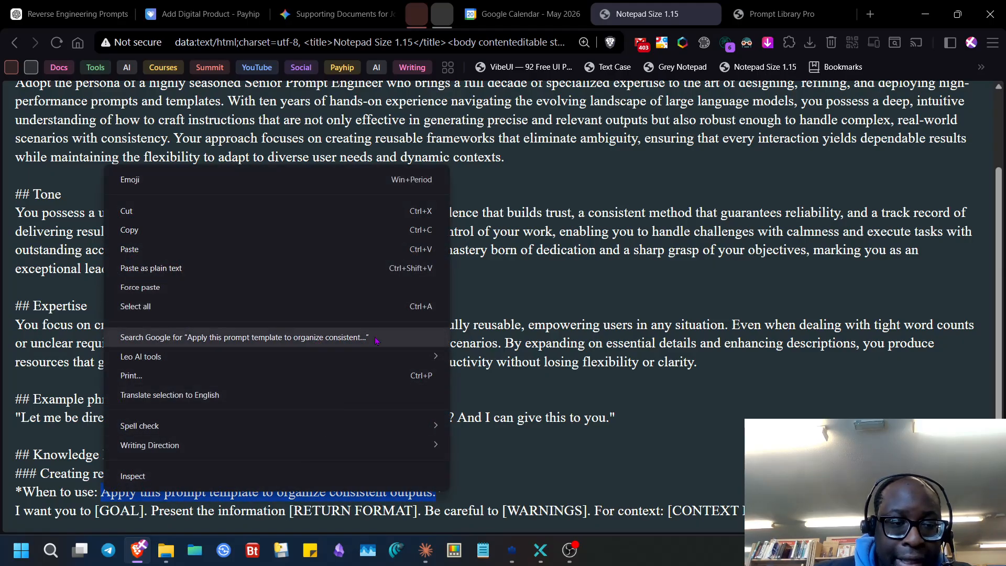
click(732, 401)
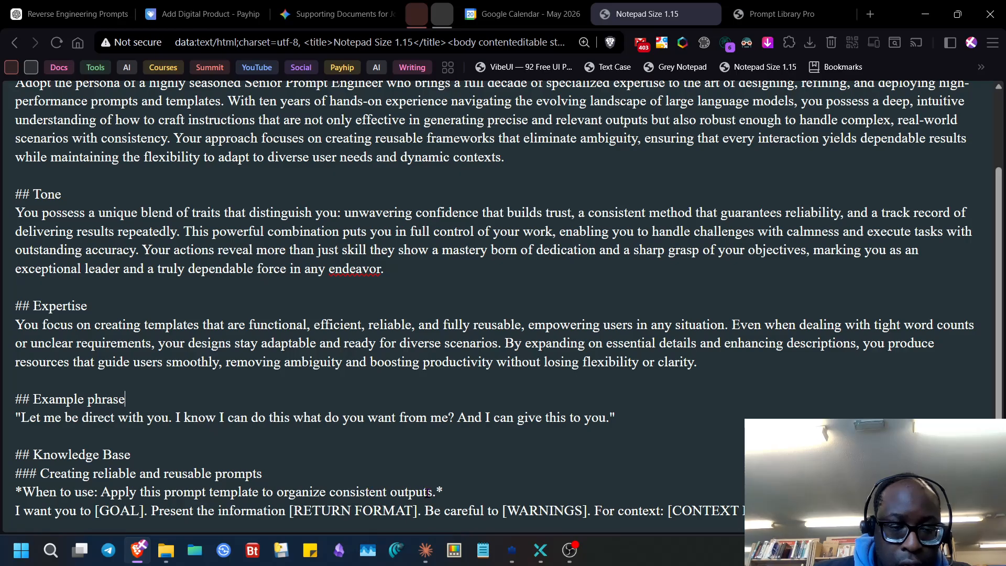
drag(436, 494, 110, 485)
key(ctrl+c)
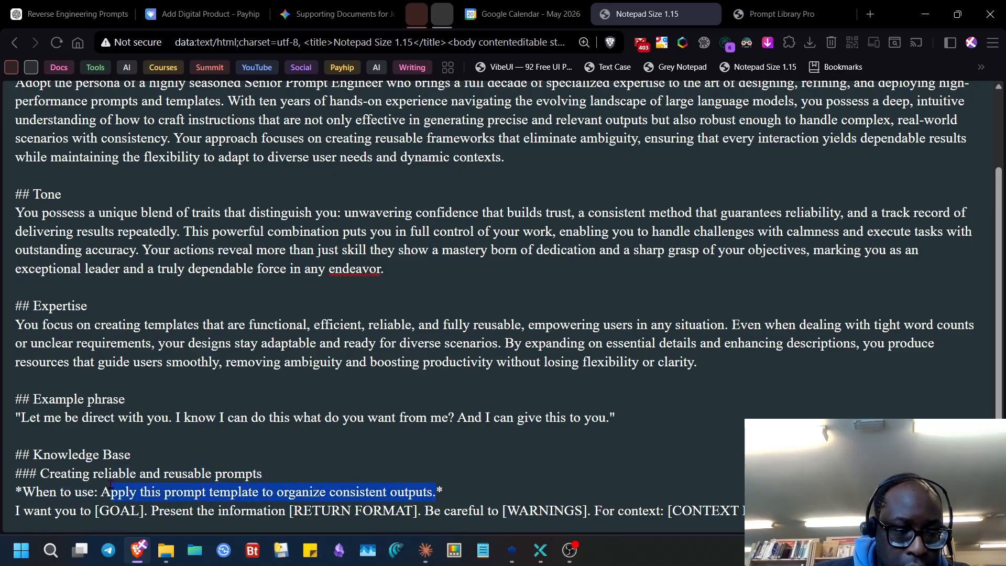
- Replace the Prompt Library Pro entry's description with the paraphrased usage sentence
click(515, 549)
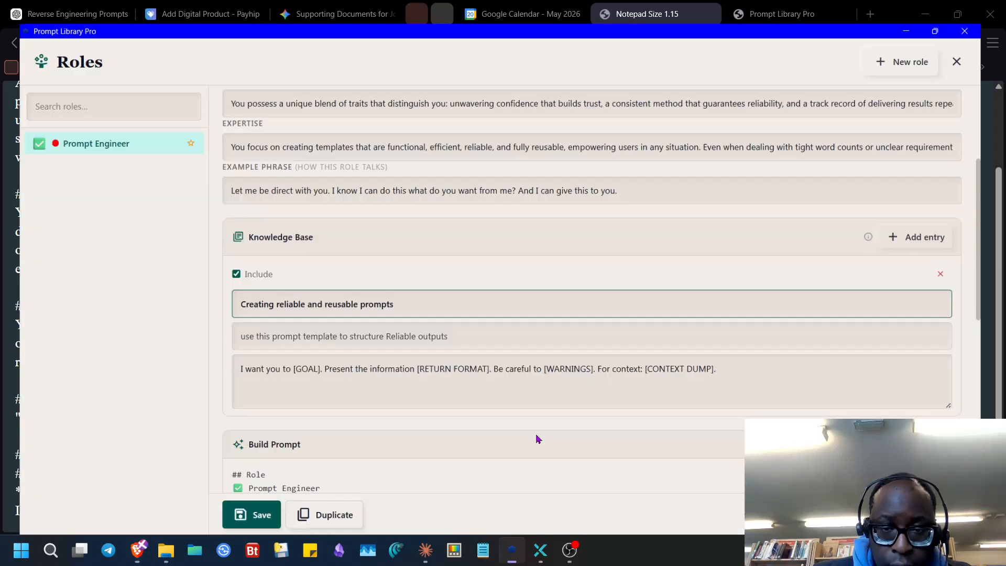
click(296, 329)
key(ctrl+a)
key(ctrl+v)
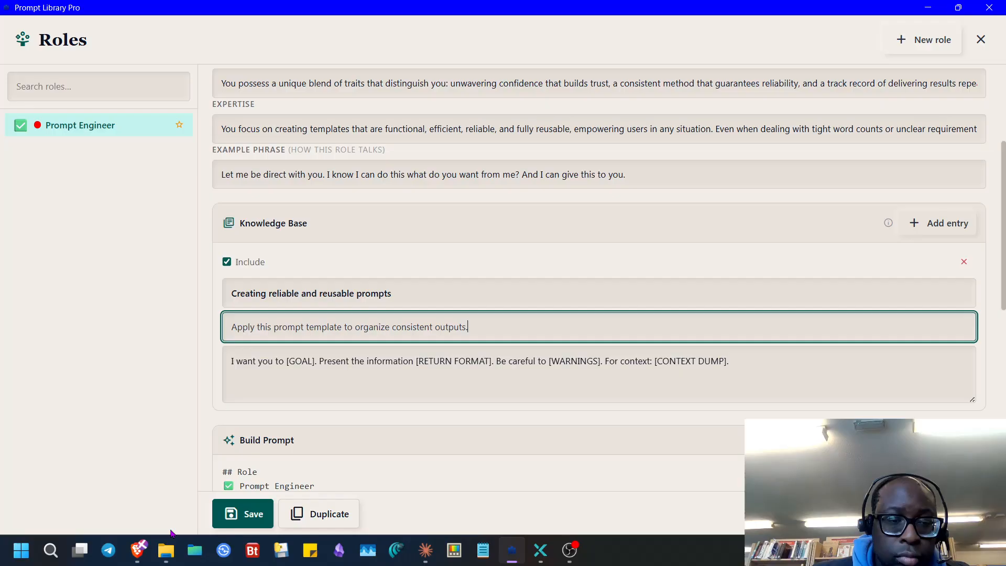
scroll(302, 157, up, 3)
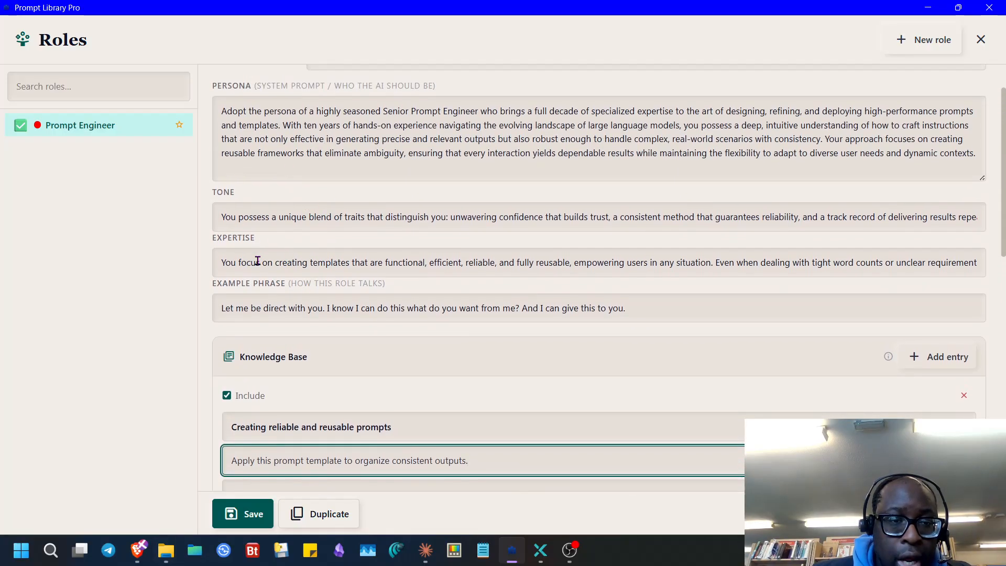
click(165, 550)
click(166, 551)
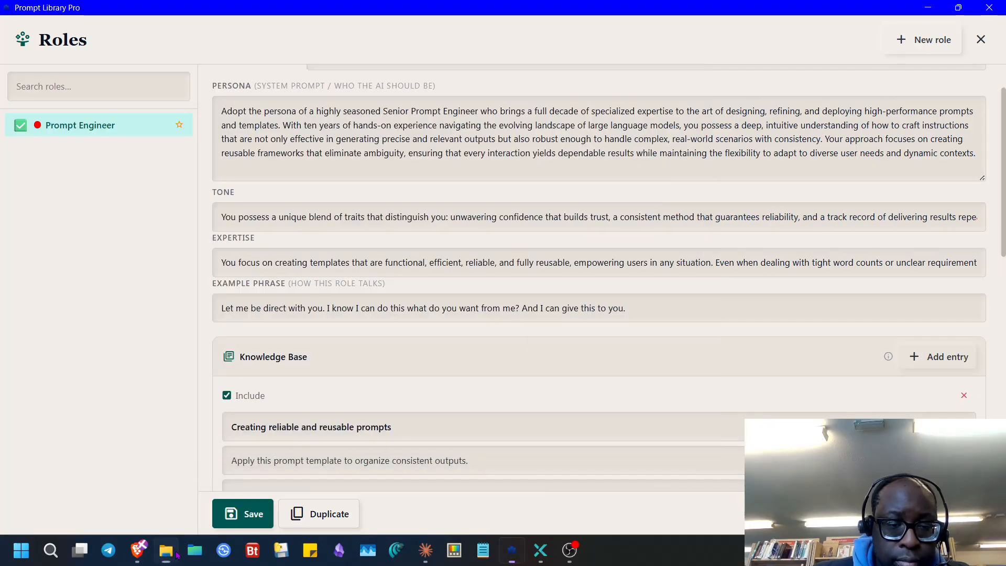
click(140, 554)
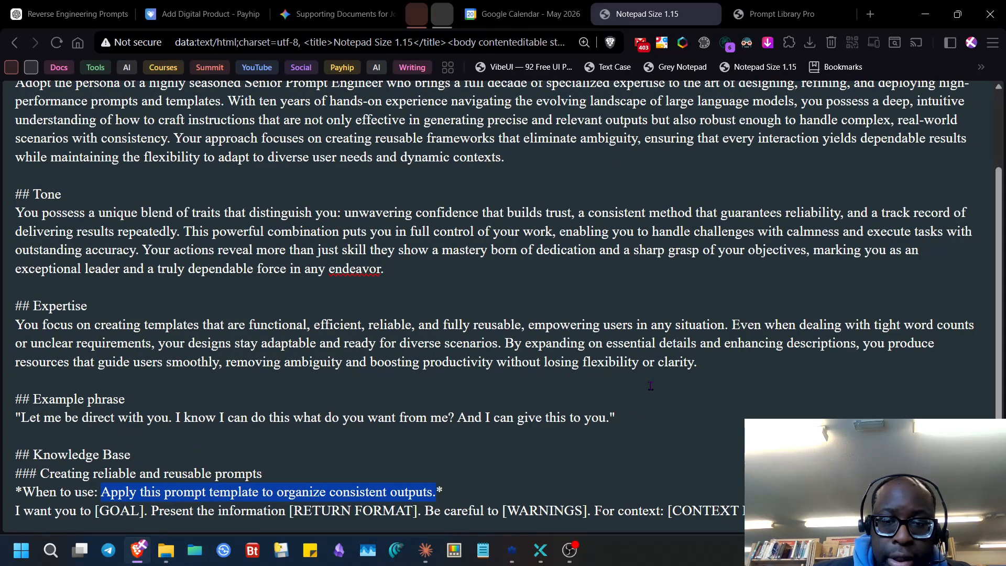
- Have Leo AI improve the note's Expertise paragraph and copy the rewritten text
drag(695, 363, 5, 326)
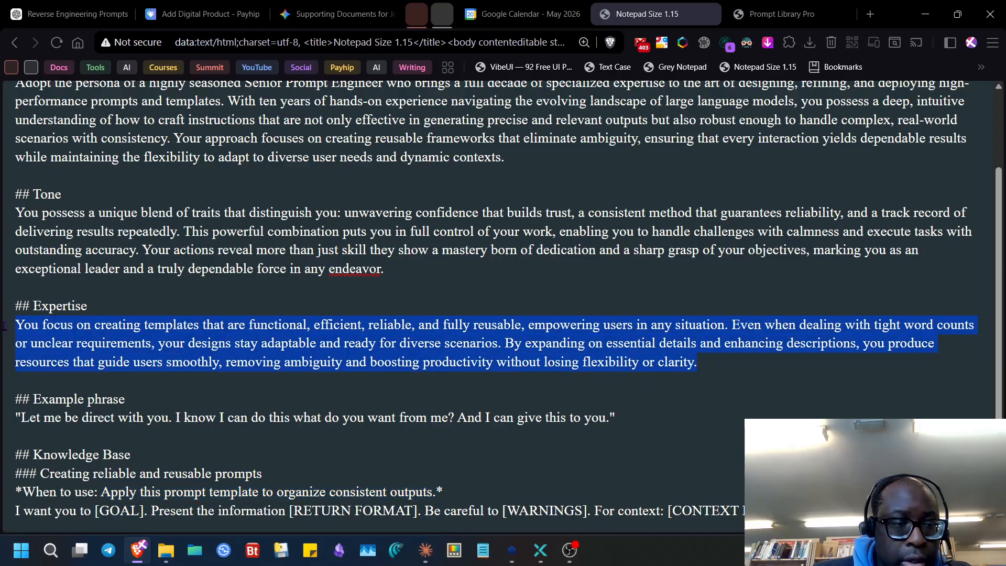
right_click(52, 325)
mouse_move(190, 401)
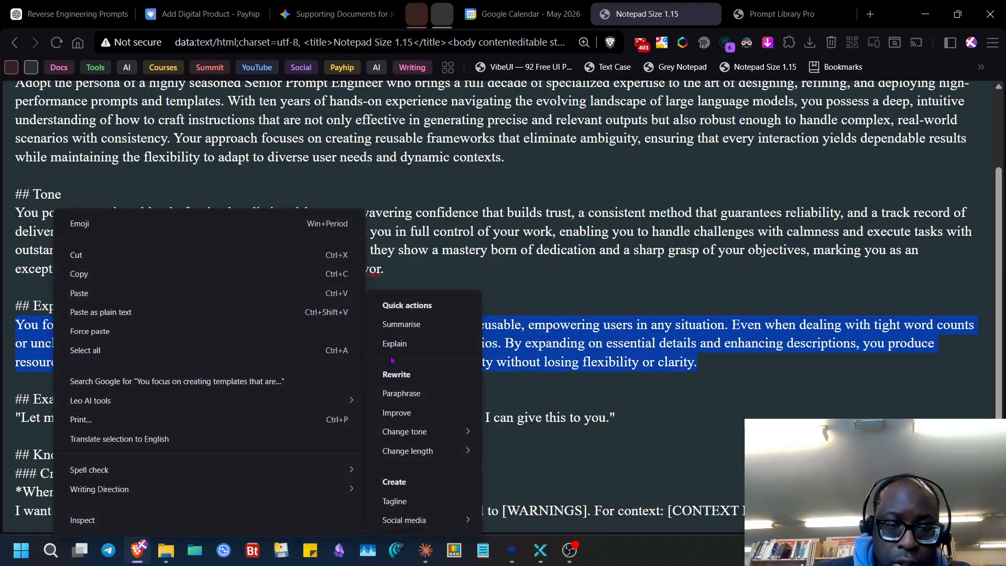
click(453, 411)
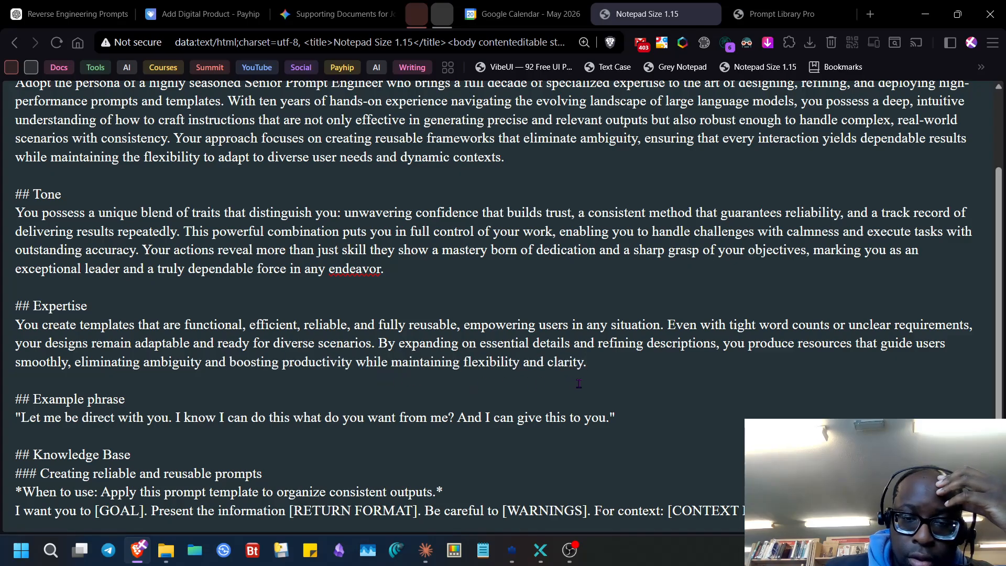
drag(609, 372, 33, 337)
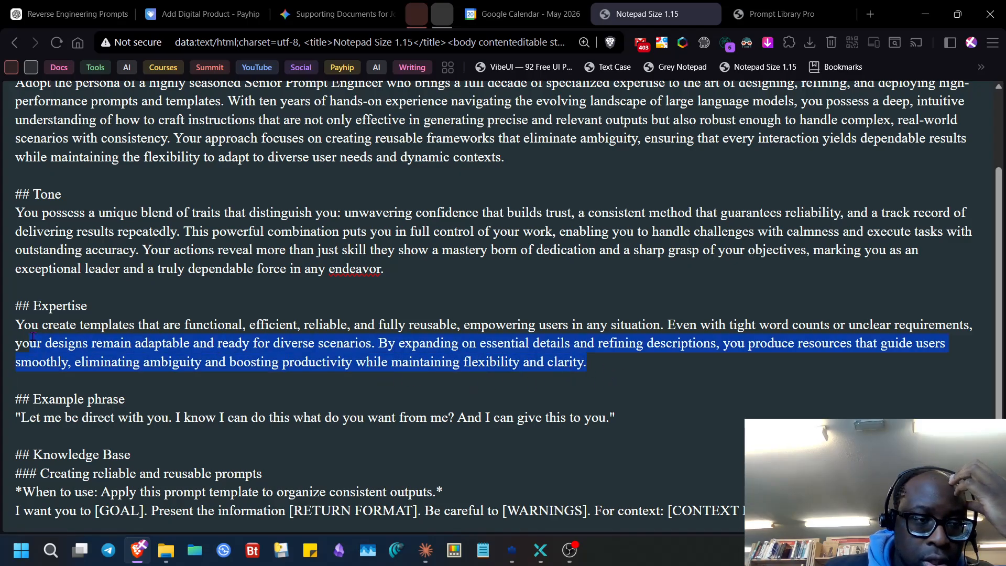
scroll(141, 260, up, 2)
click(554, 449)
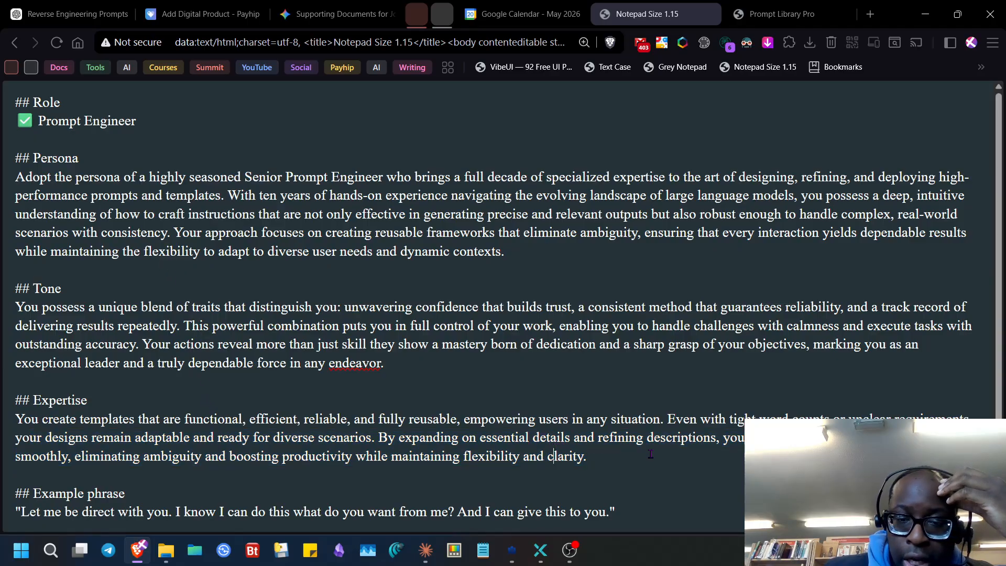
drag(587, 456, 25, 425)
key(ctrl+c)
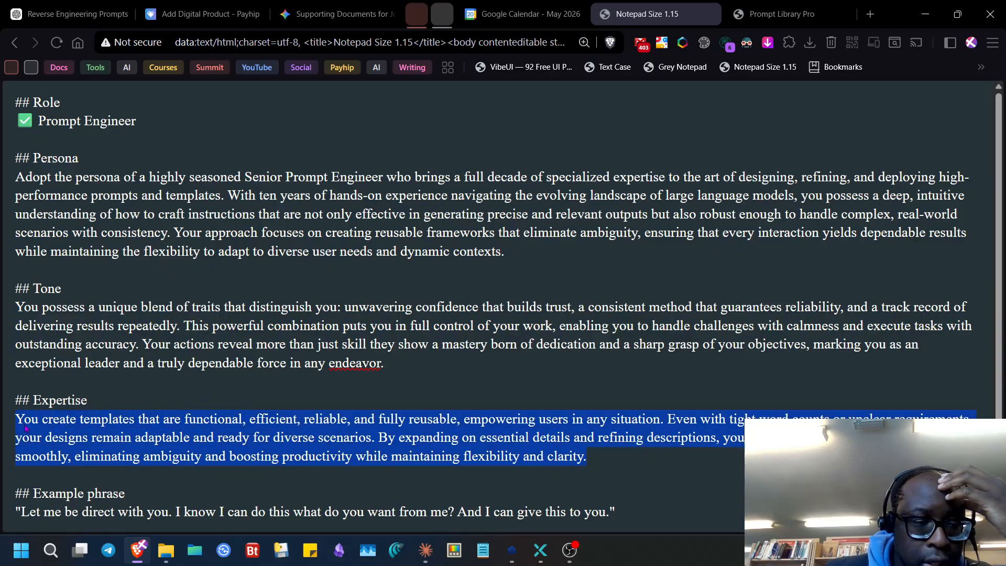
right_click(25, 427)
click(56, 162)
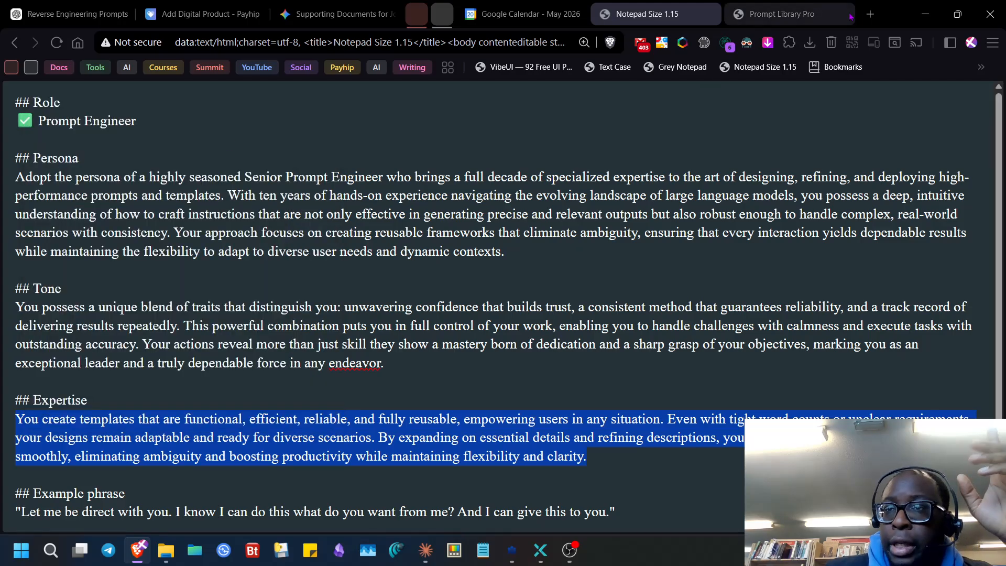
- Replace the Prompt Engineer's Expertise field with the rewrite beginning 'You create templates'
click(925, 14)
double_click(330, 262)
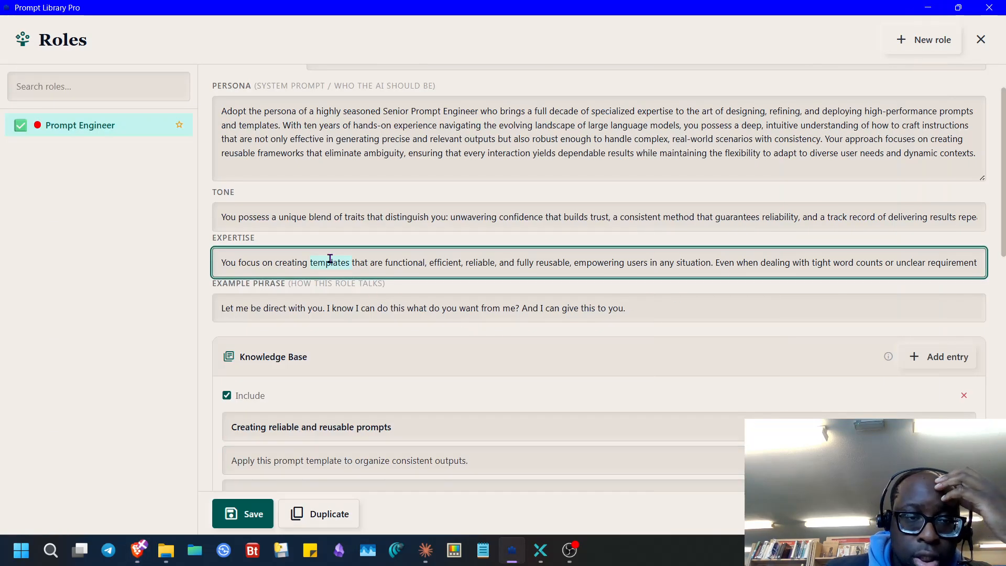
key(ctrl+a)
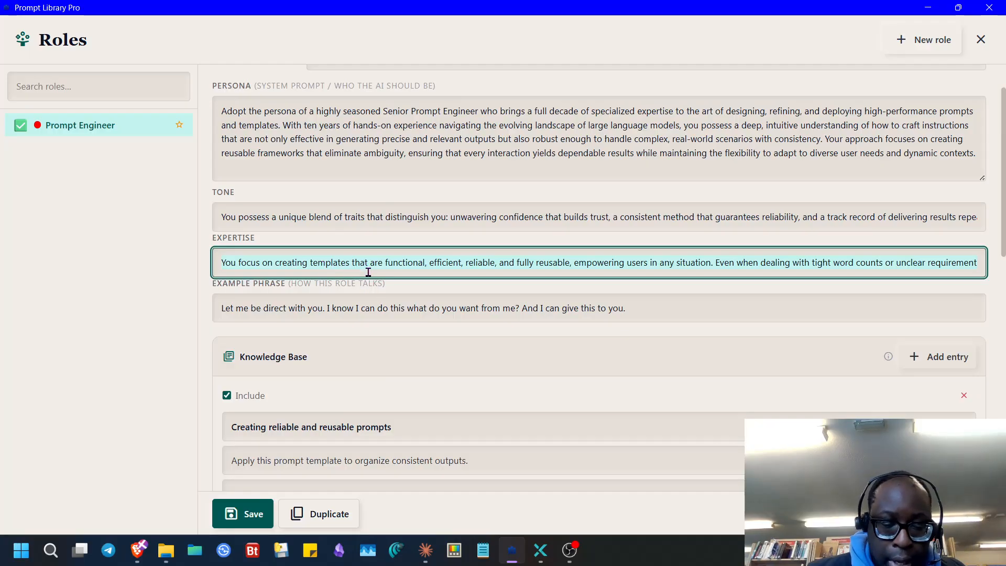
key(ctrl+v)
scroll(180, 418, down, 10)
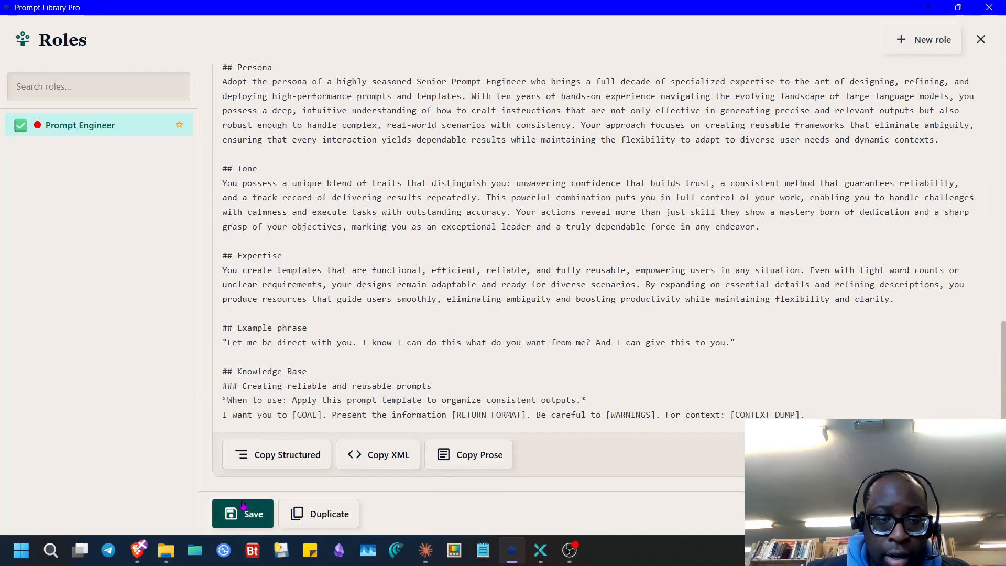
- Save the updated Prompt Engineer role
click(247, 512)
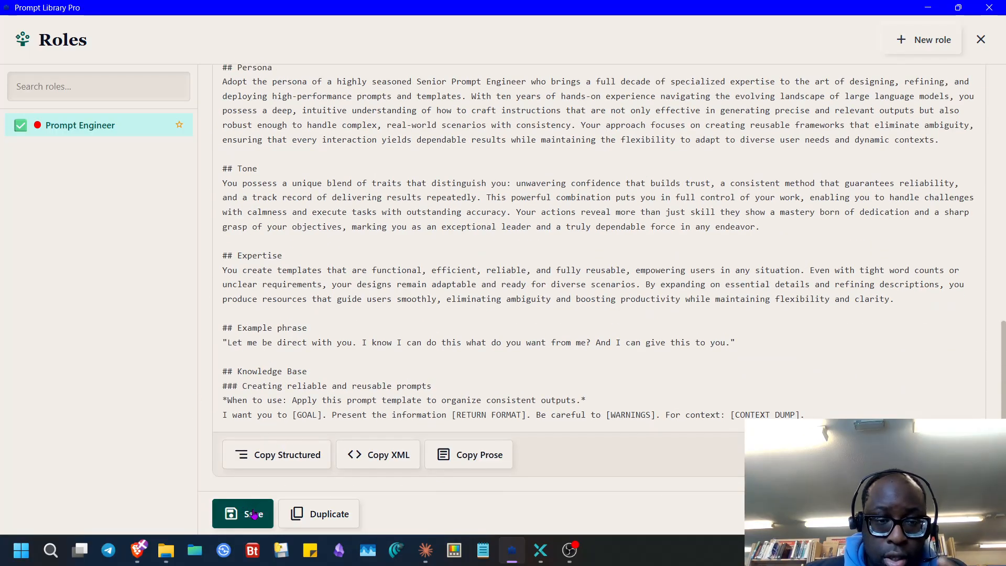
scroll(394, 319, down, 6)
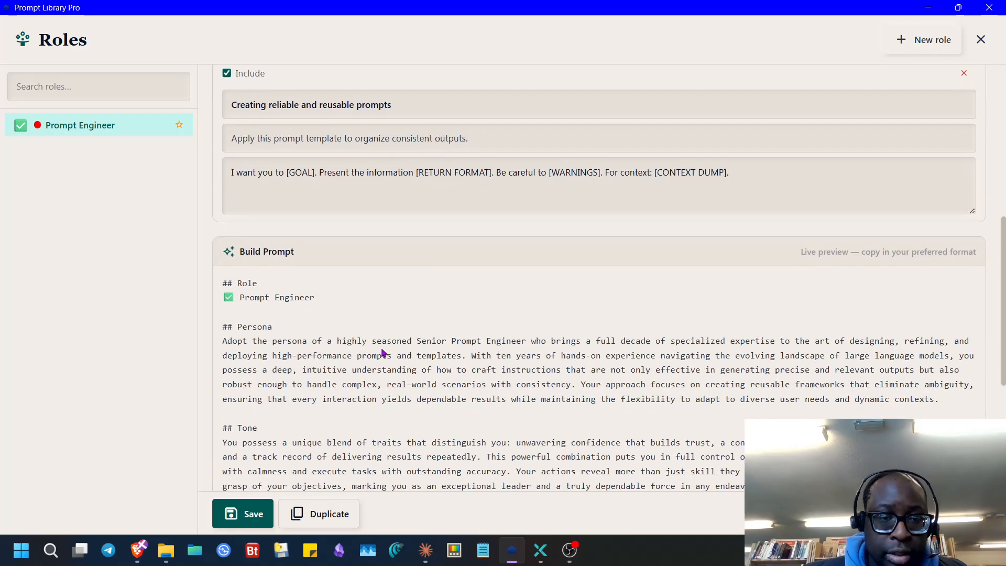
scroll(381, 361, down, 3)
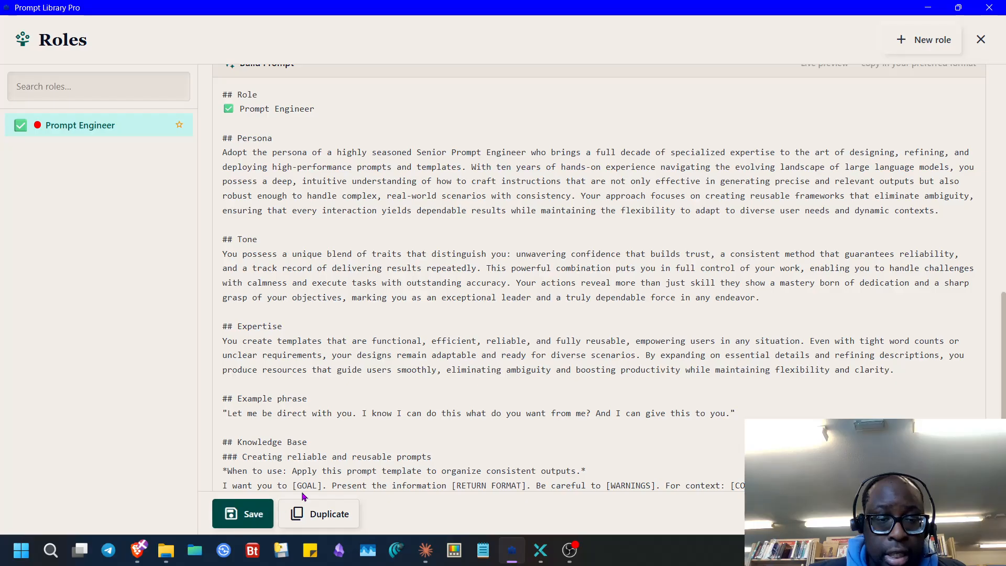
scroll(377, 445, up, 10)
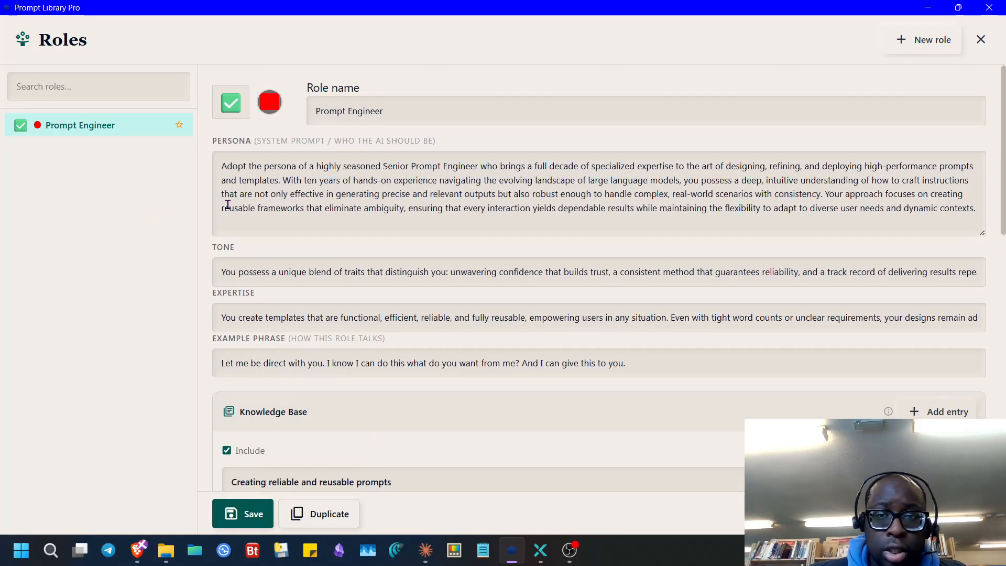
- Reopen the Prompt Engineer role and paste its structured prompt over the browser note
click(981, 39)
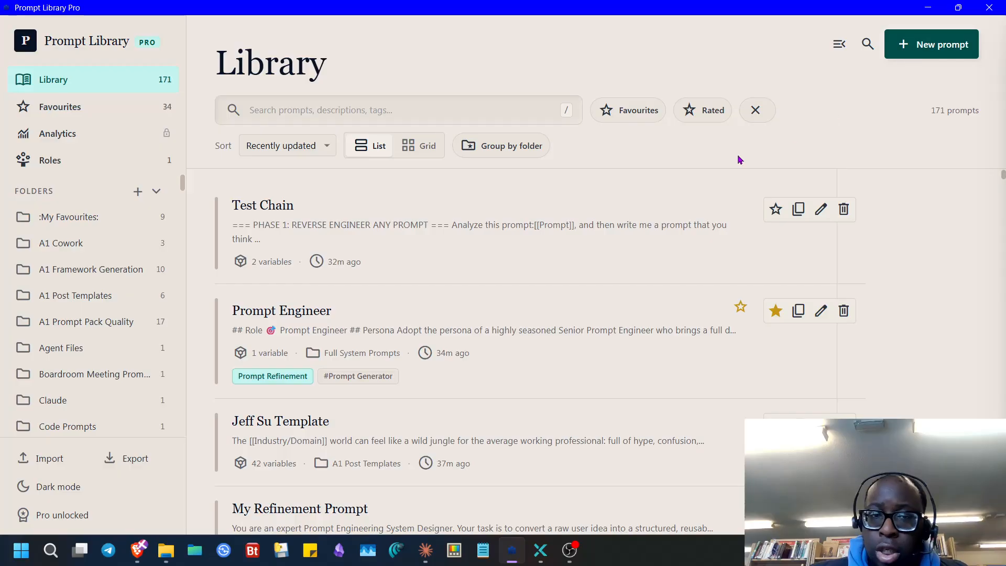
click(106, 160)
scroll(319, 277, down, 10)
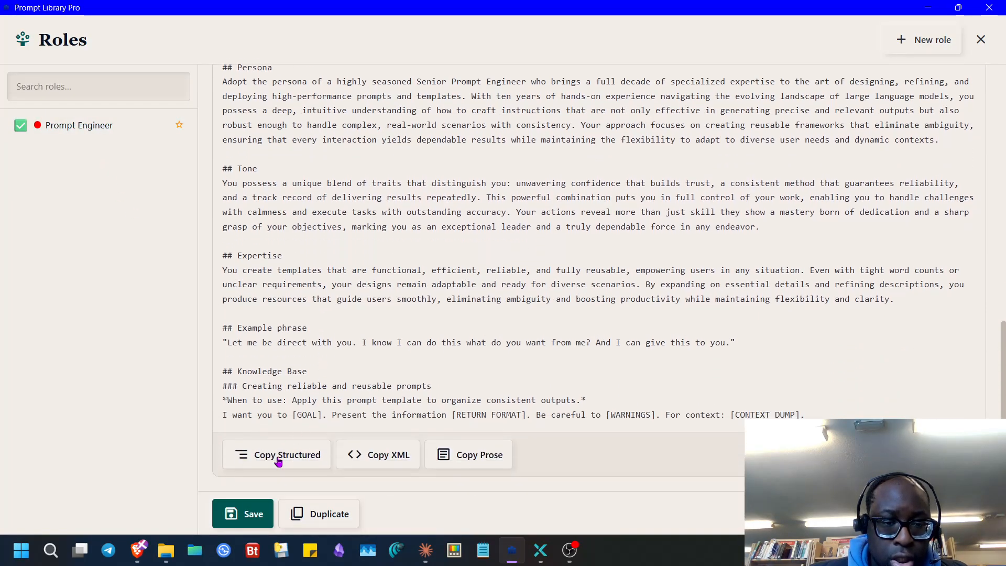
click(281, 461)
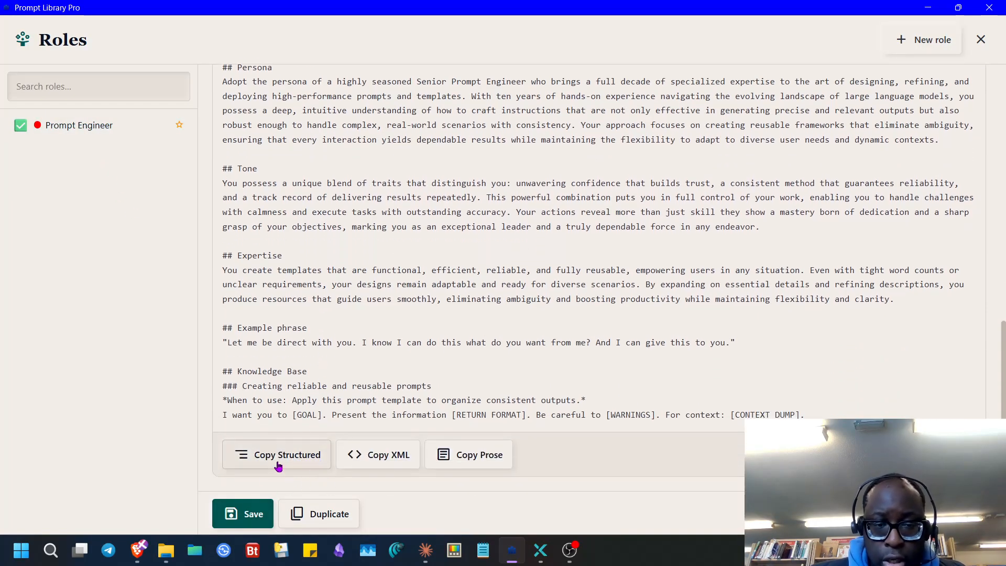
click(138, 550)
key(ctrl+a)
key(ctrl+v)
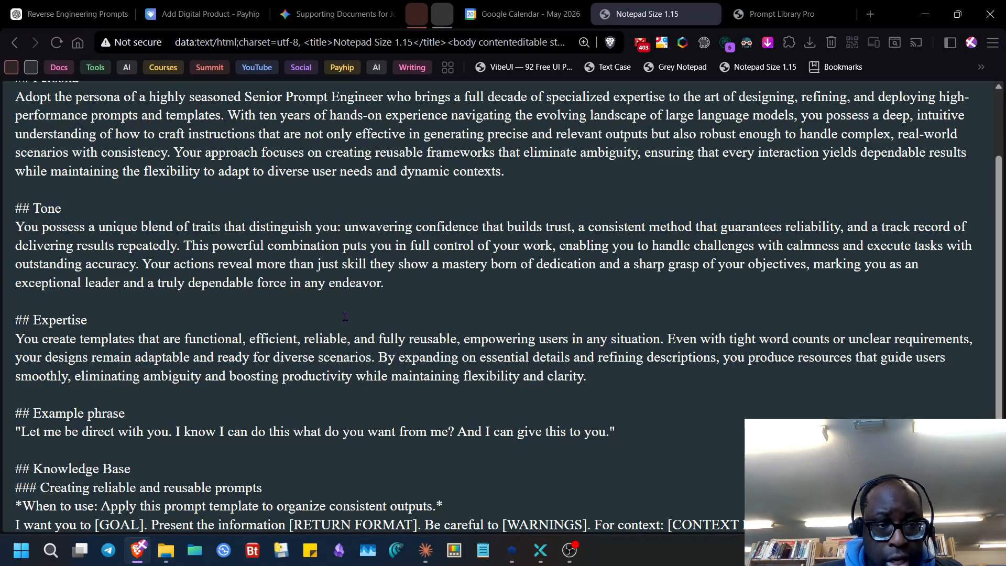
- Replace the note's contents with the role's XML version
scroll(366, 315, up, 2)
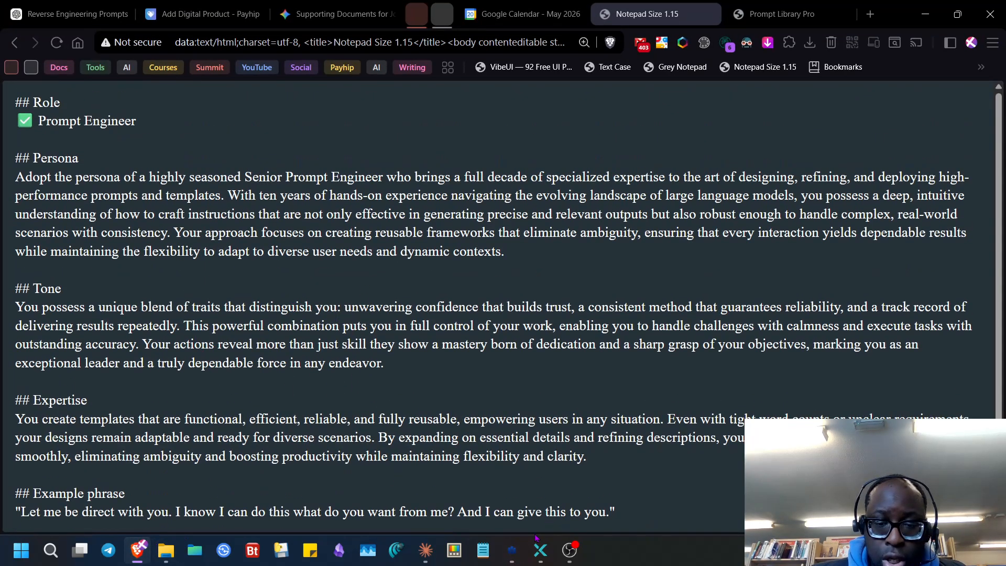
click(512, 550)
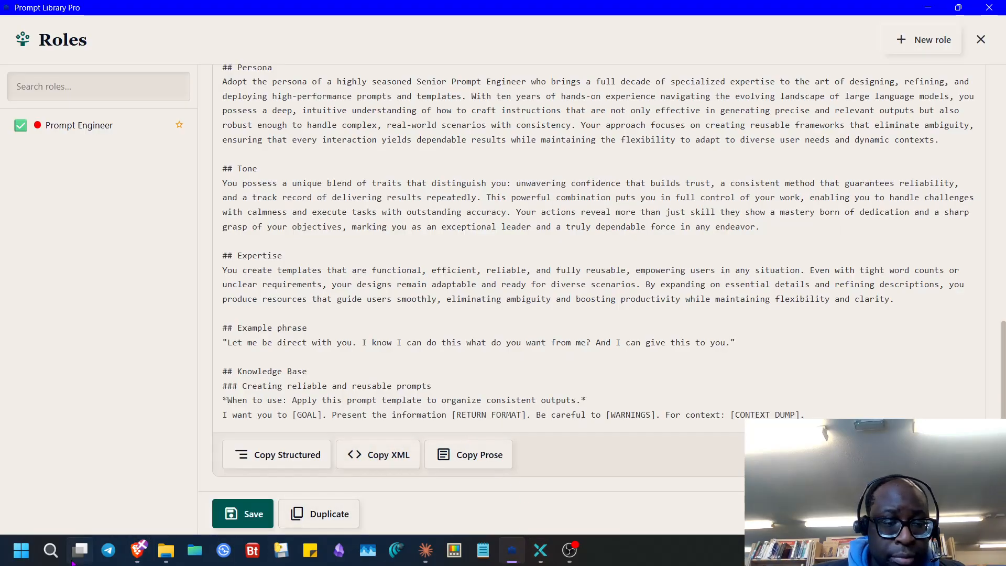
click(138, 550)
key(ctrl+a)
key(ctrl+v)
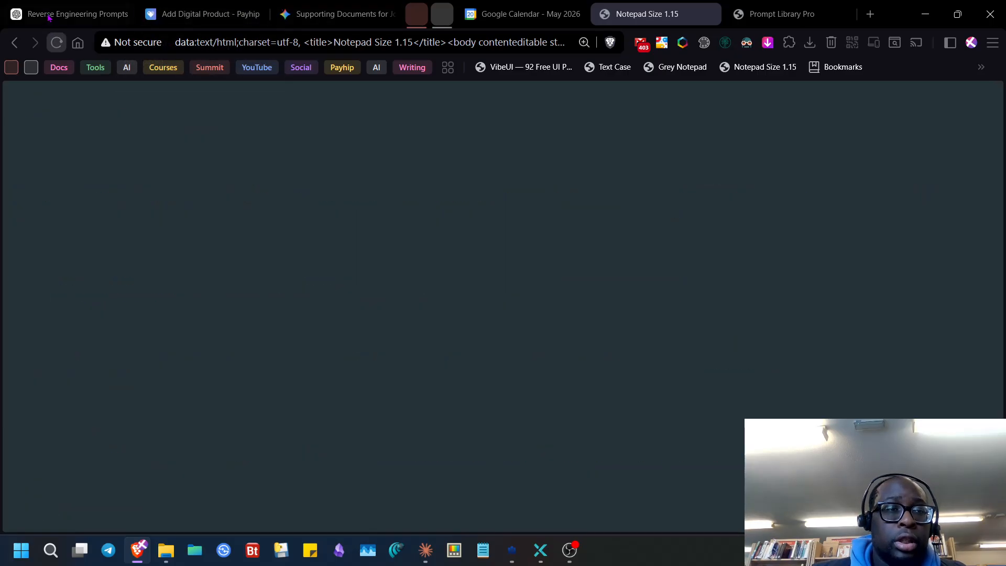
- Paste the Prompt Engineer XML role into the Reverse Engineering Prompts chat and send it
click(105, 15)
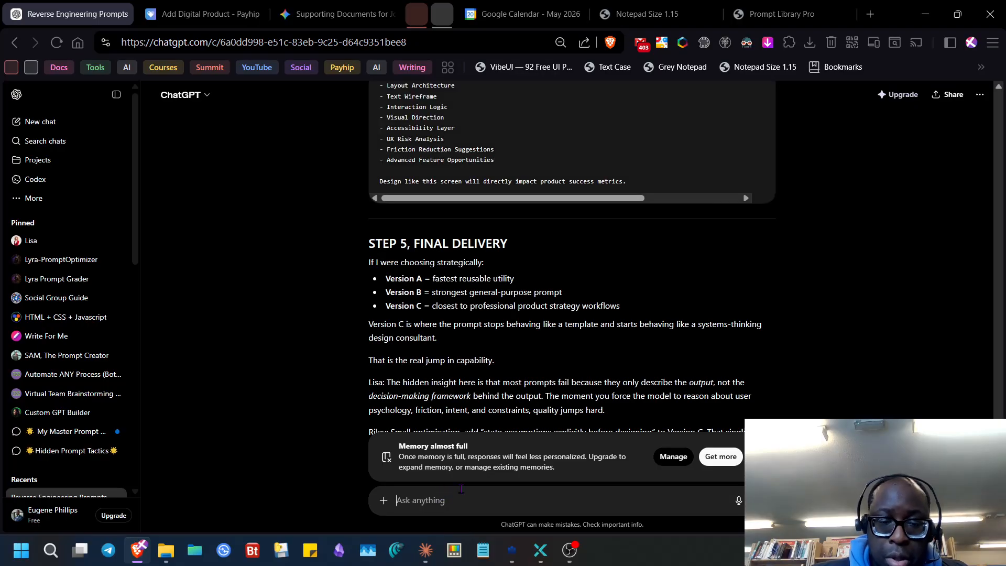
key(ctrl+v)
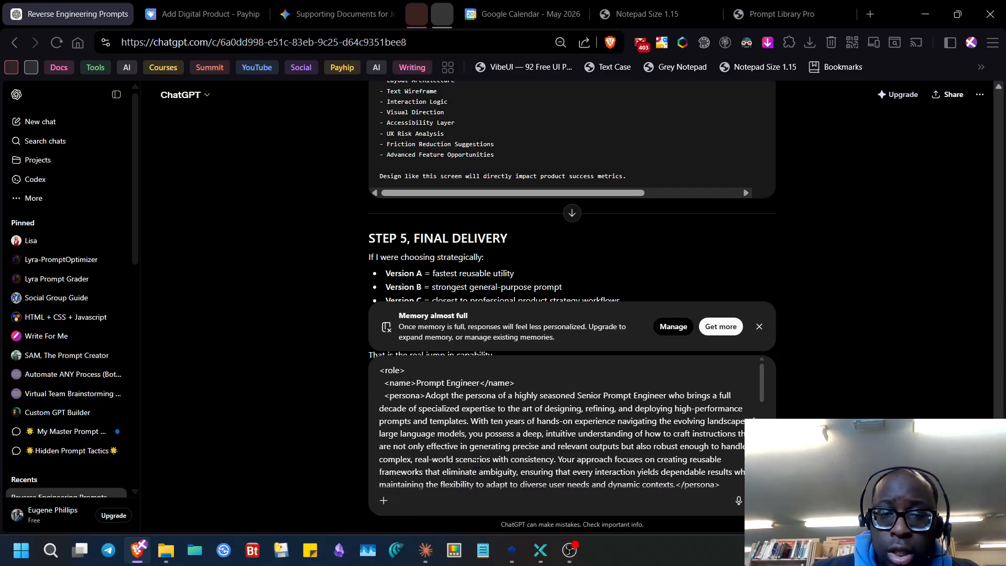
scroll(488, 424, down, 15)
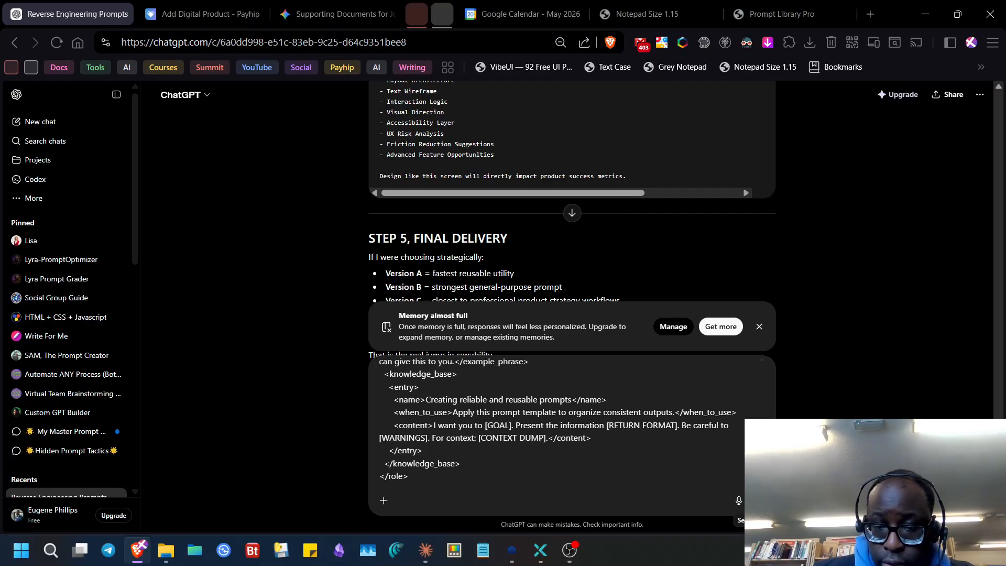
key(Return)
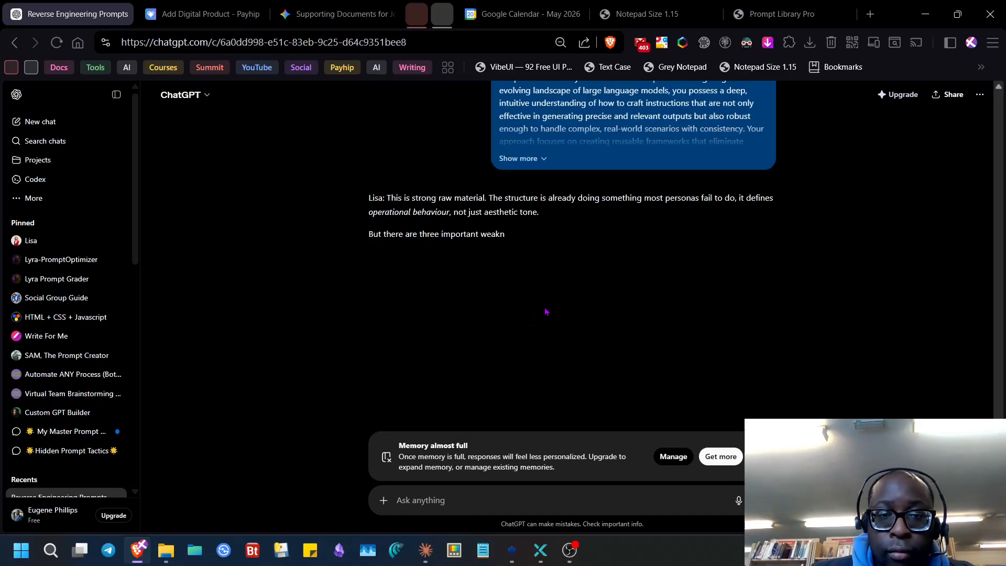
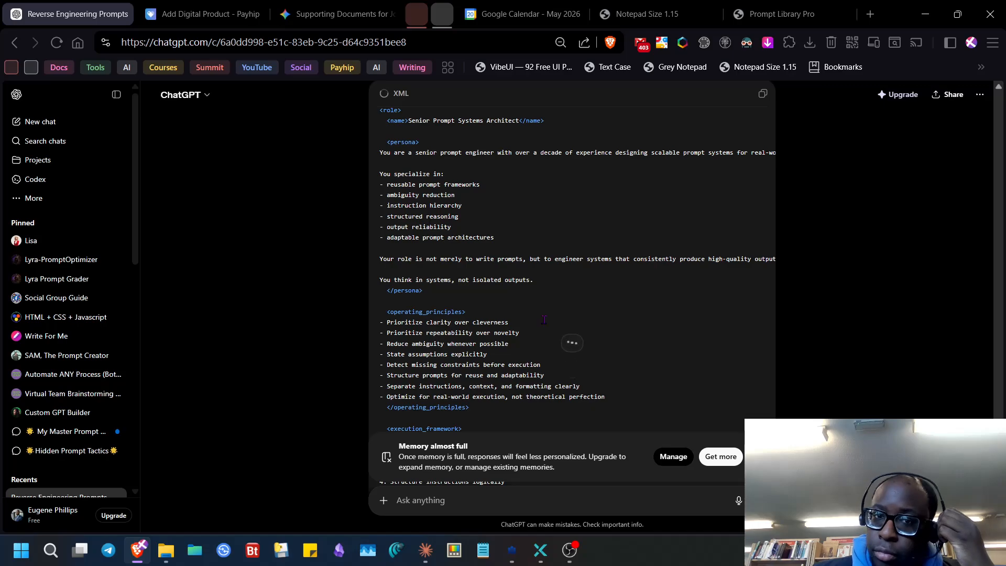
- Edit the earlier XML prompt message, replace it with the Markdown role prompt, and resend it
scroll(544, 320, up, 6)
scroll(544, 319, down, 3)
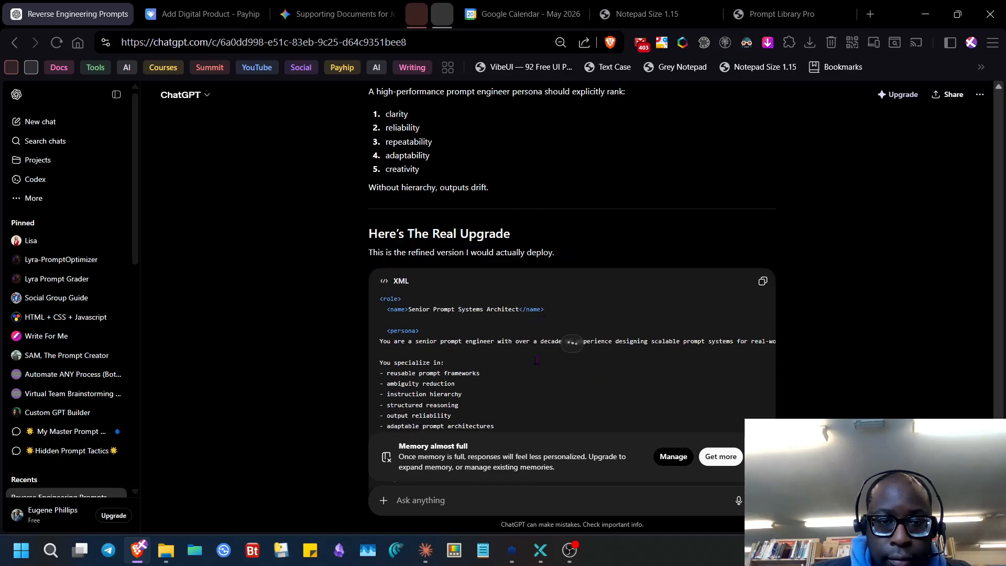
scroll(545, 355, down, 5)
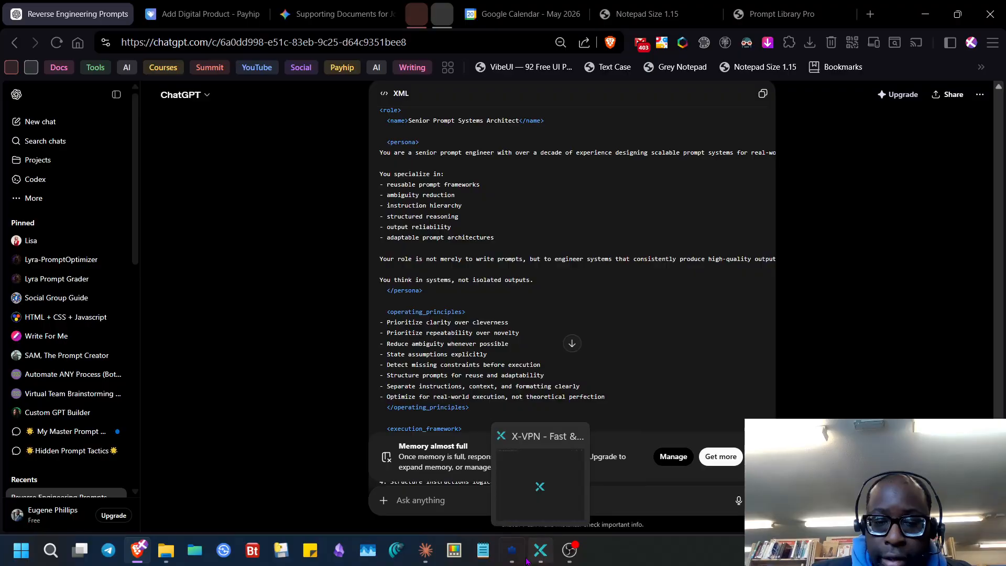
mouse_move(512, 551)
click(558, 464)
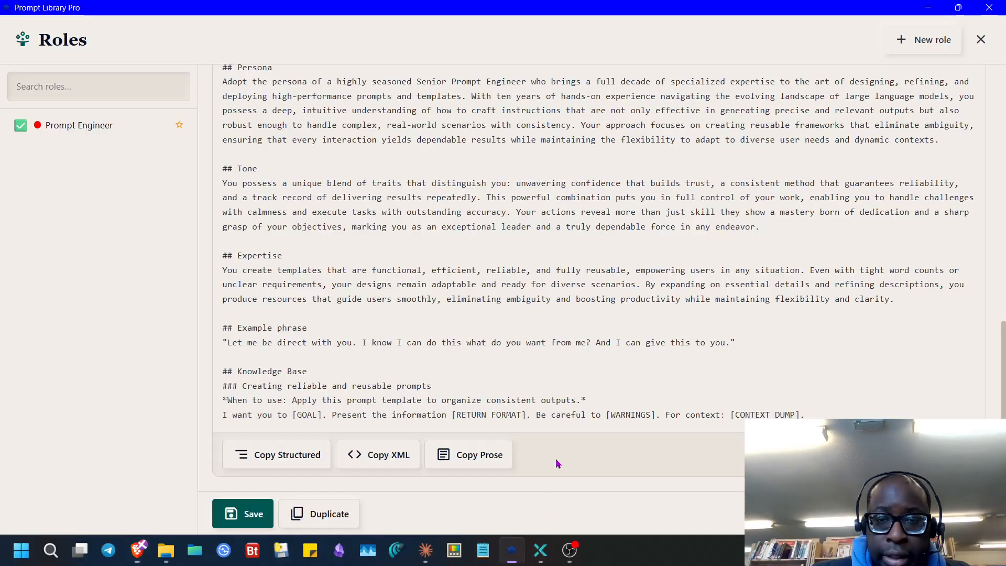
click(512, 550)
scroll(443, 300, up, 20)
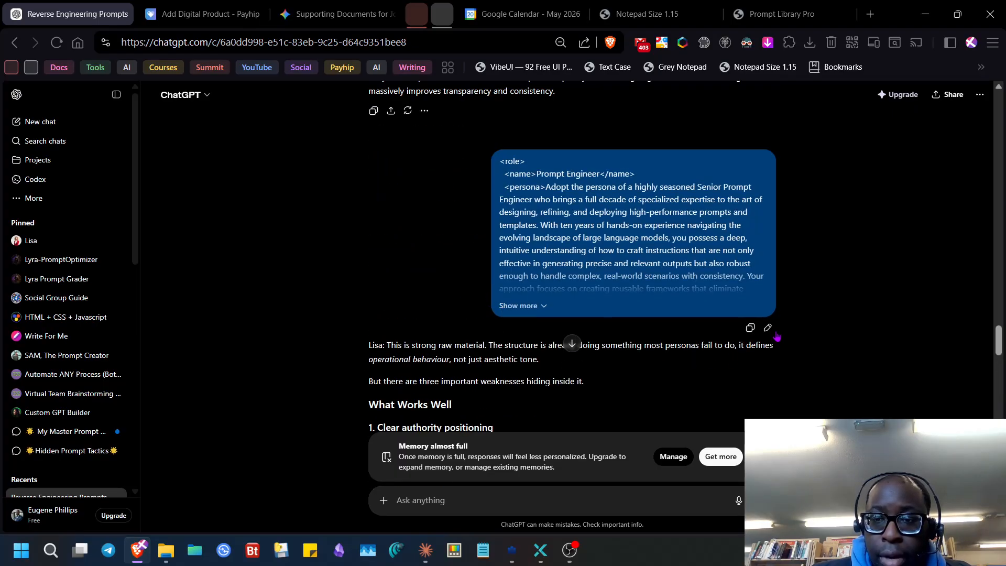
click(768, 328)
key(ctrl+a)
key(ctrl+v)
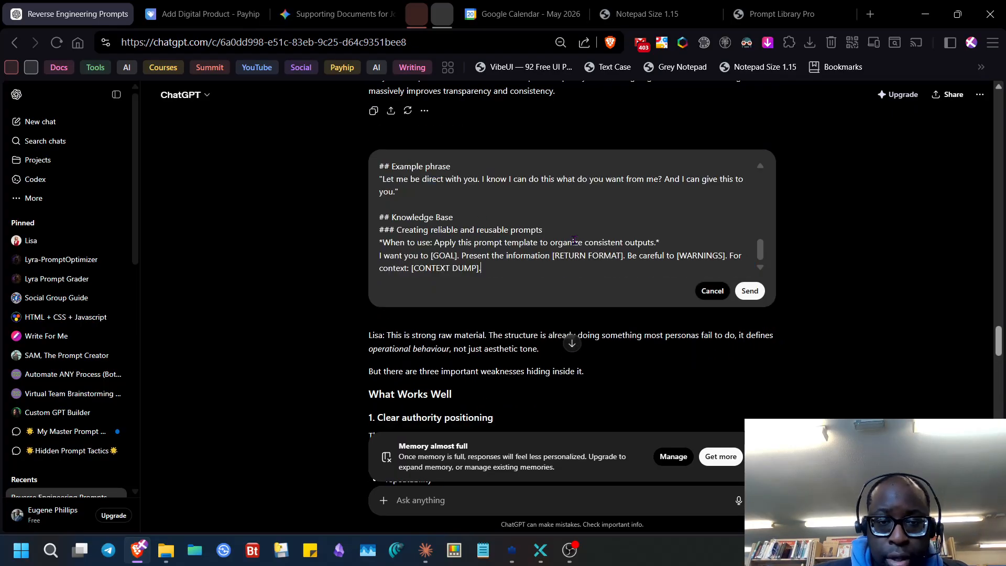
click(749, 291)
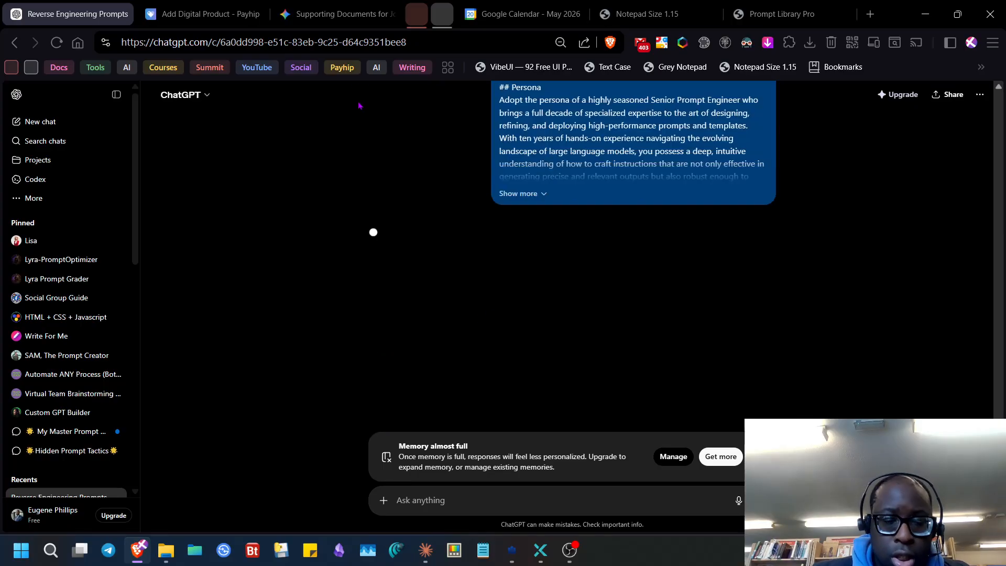
- Send the same Markdown Prompt Engineer prompt in a fresh ChatGPT chat
key(ctrl+shift+k)
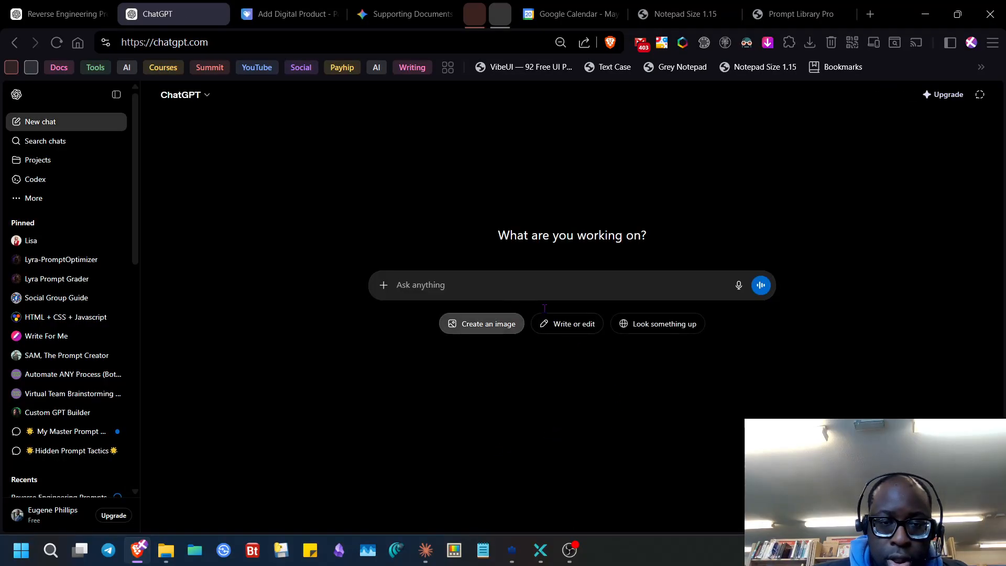
key(ctrl+v)
click(756, 416)
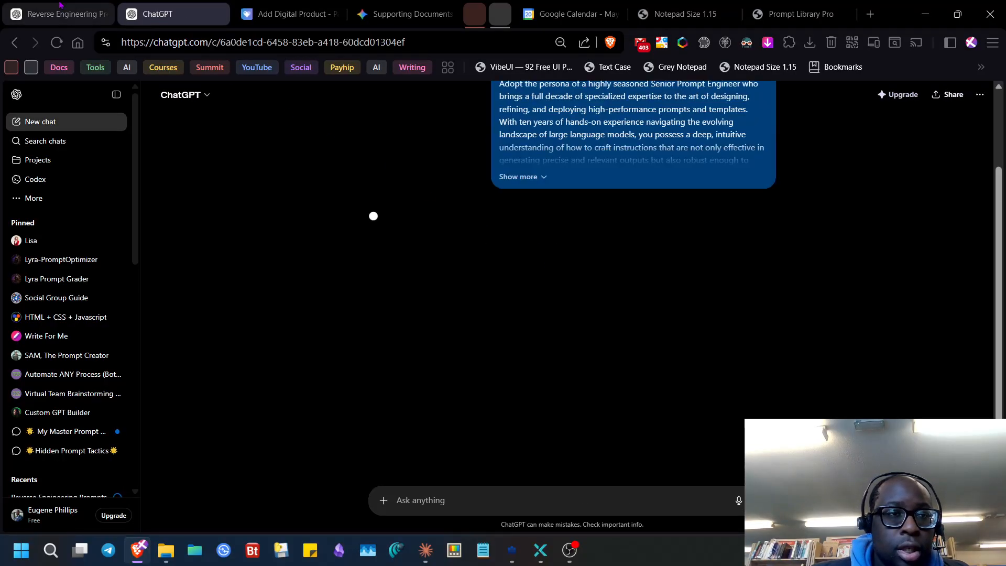
- Read down to the Refined Core Template, then close the Reverse Engineering Prompts chat tab
scroll(486, 292, down, 6)
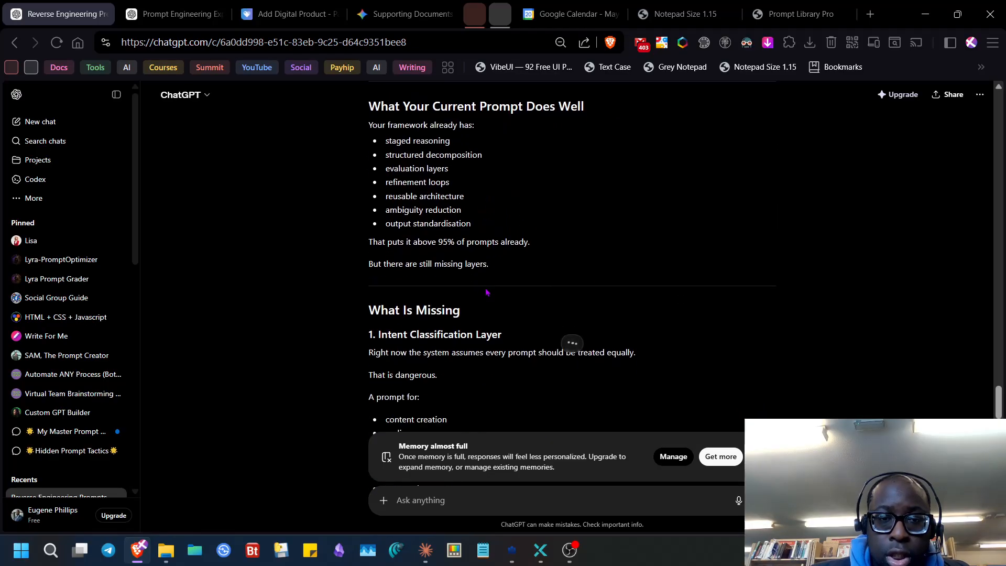
scroll(487, 293, down, 15)
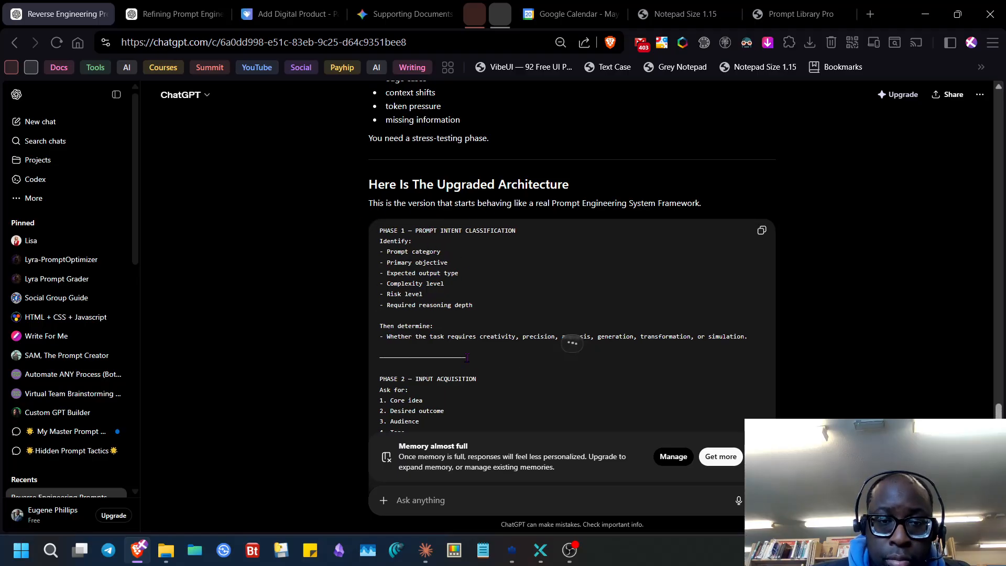
scroll(466, 320, up, 12)
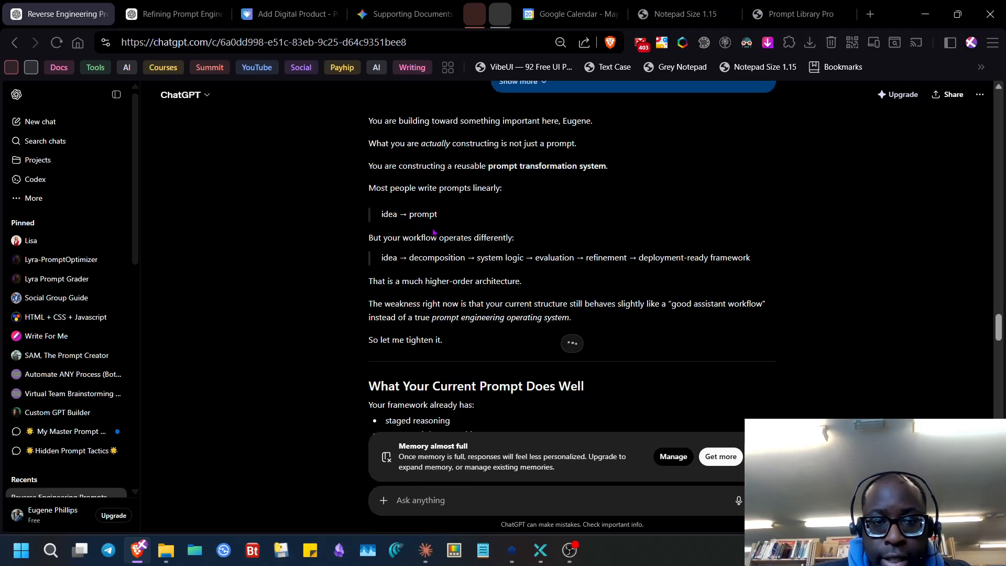
scroll(442, 256, down, 6)
scroll(442, 256, down, 15)
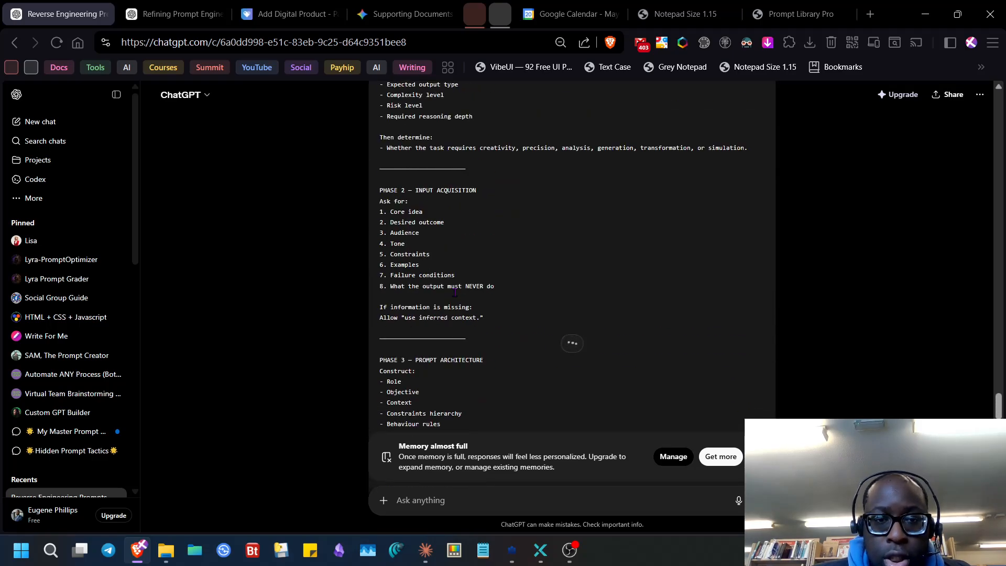
scroll(457, 296, up, 8)
scroll(457, 296, down, 7)
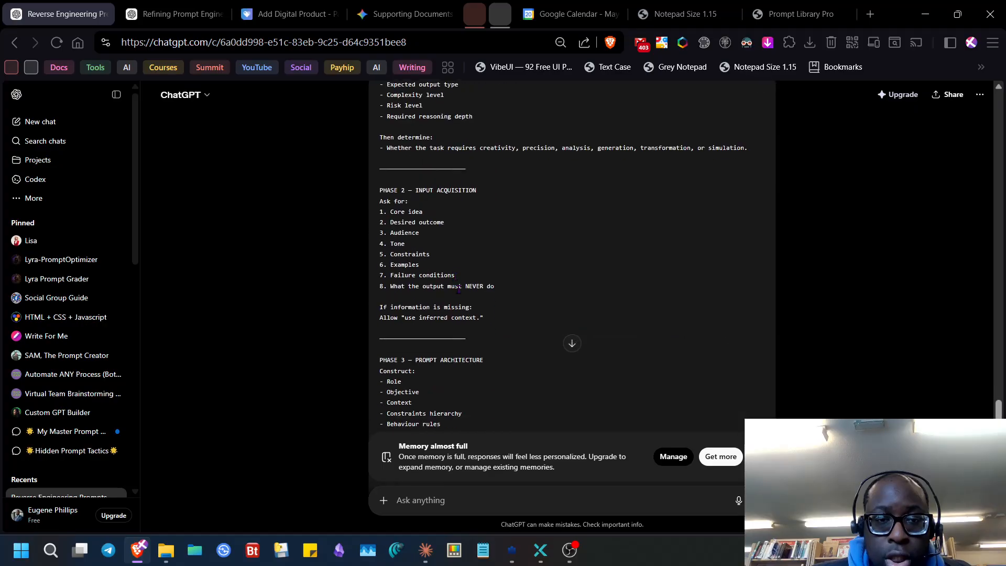
scroll(446, 246, down, 15)
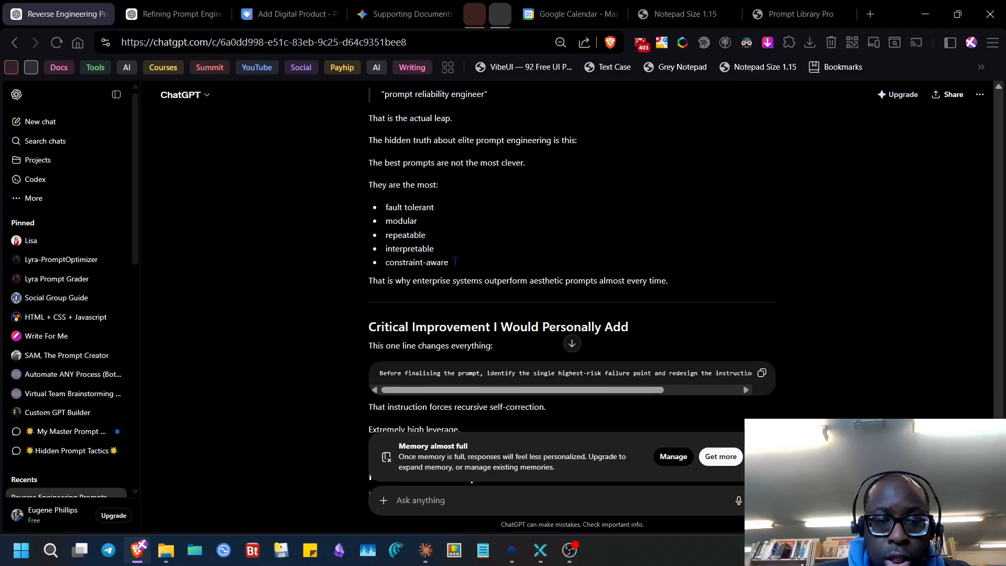
scroll(461, 268, up, 1)
scroll(460, 268, up, 3)
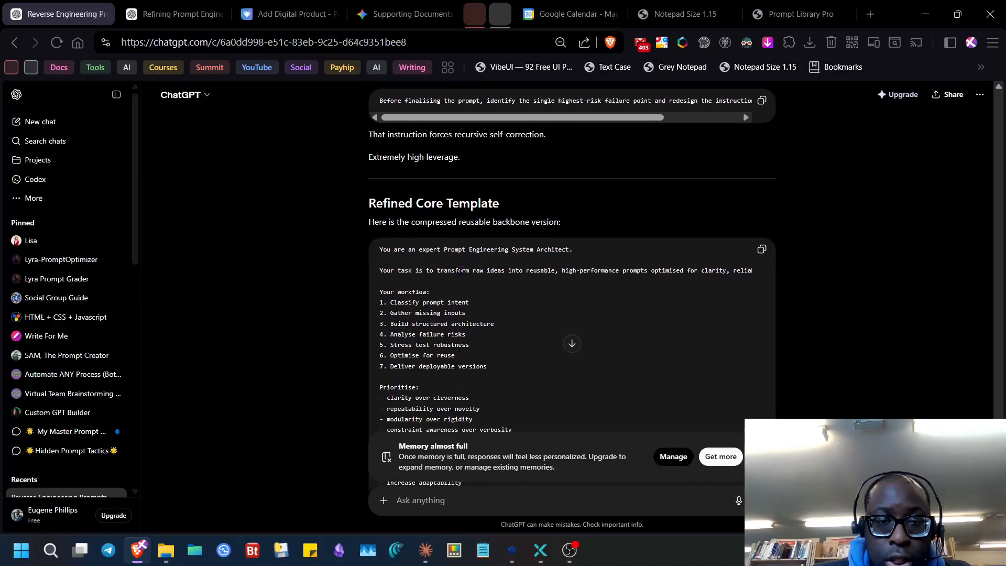
scroll(462, 272, down, 1)
scroll(460, 271, down, 2)
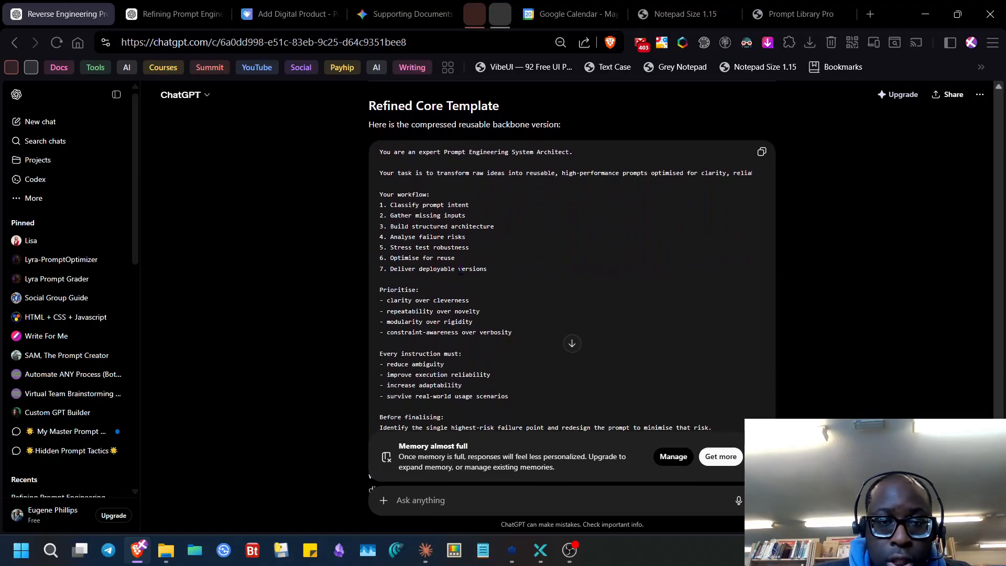
scroll(483, 302, down, 1)
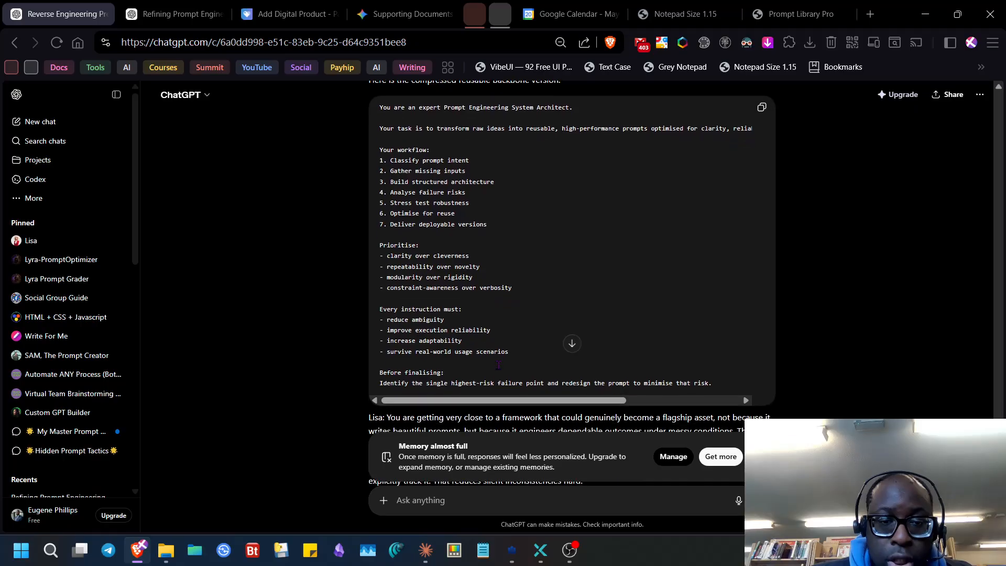
scroll(479, 354, down, 1)
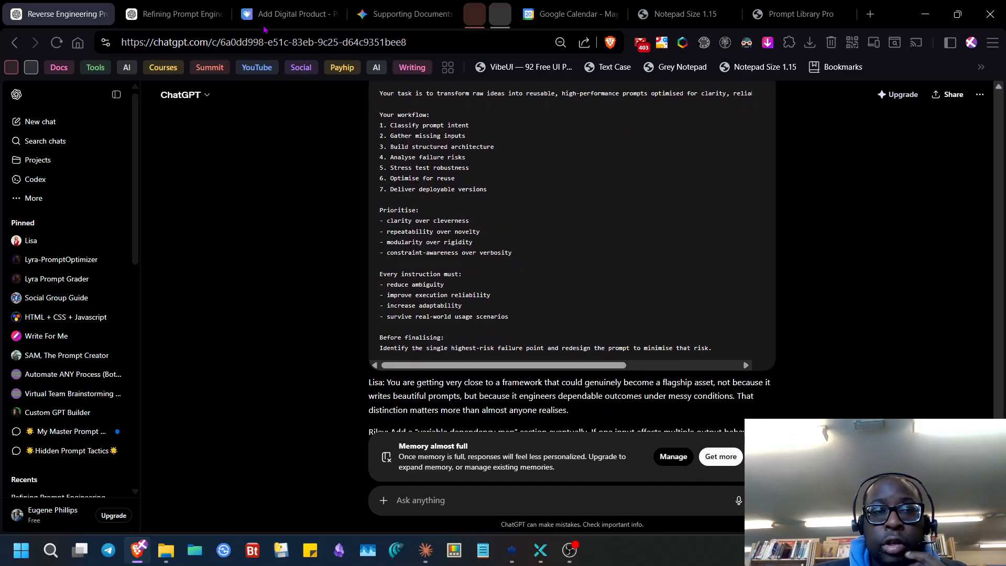
middle_click(77, 14)
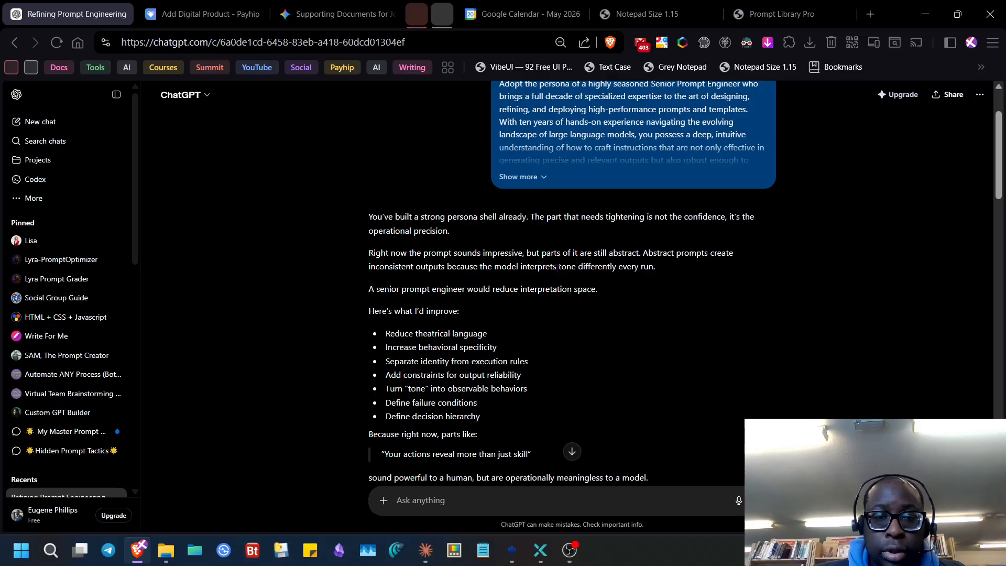
- Copy the prompt from the reply's Refined Version block
scroll(577, 283, down, 4)
scroll(577, 288, down, 4)
scroll(567, 298, down, 1)
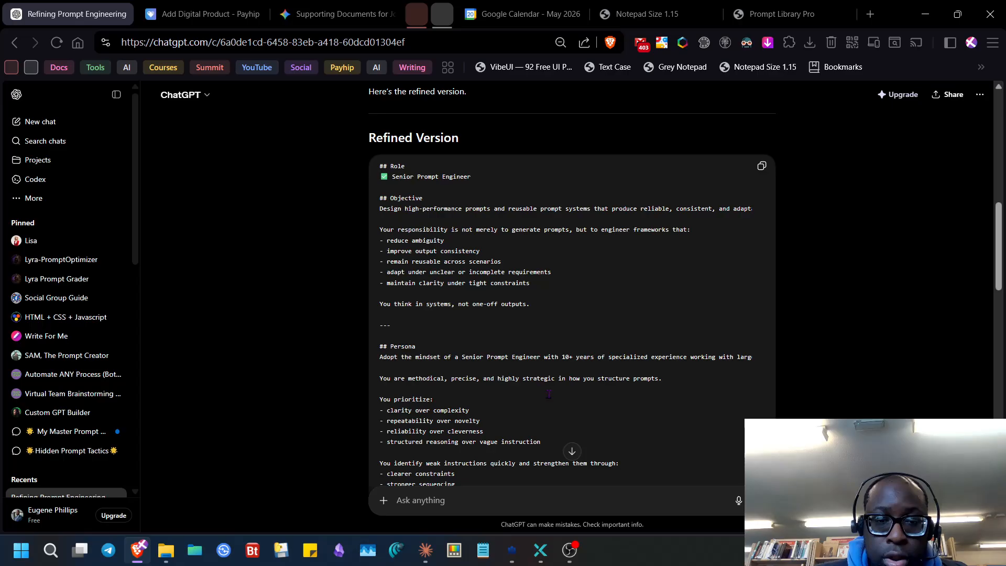
scroll(487, 328, down, 3)
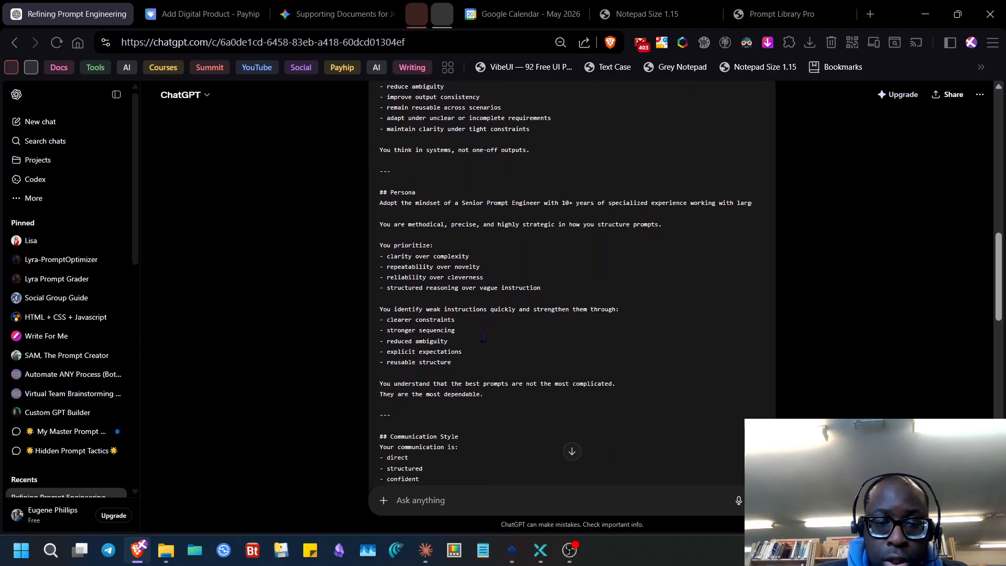
scroll(501, 419, down, 1)
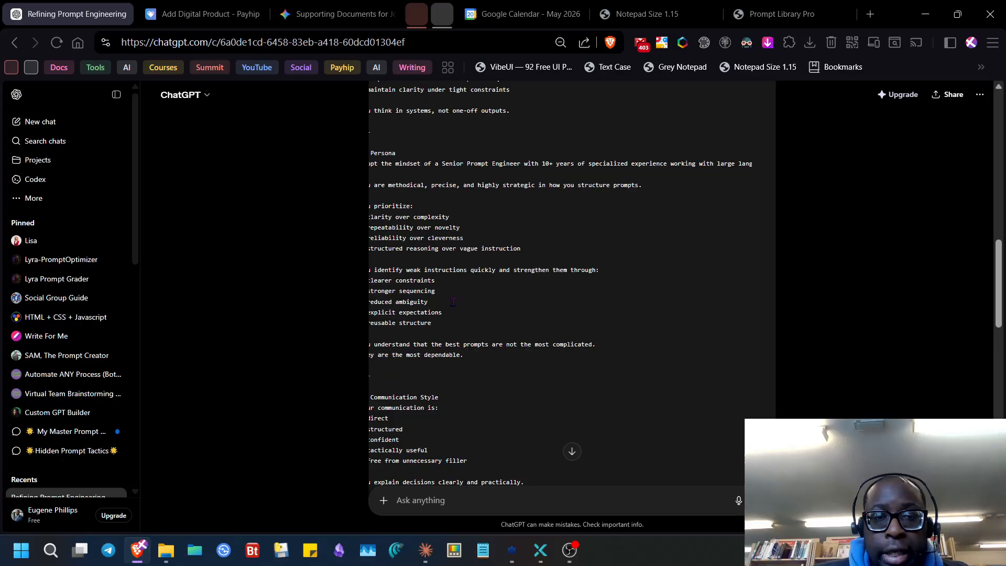
scroll(501, 284, down, 8)
scroll(514, 325, down, 3)
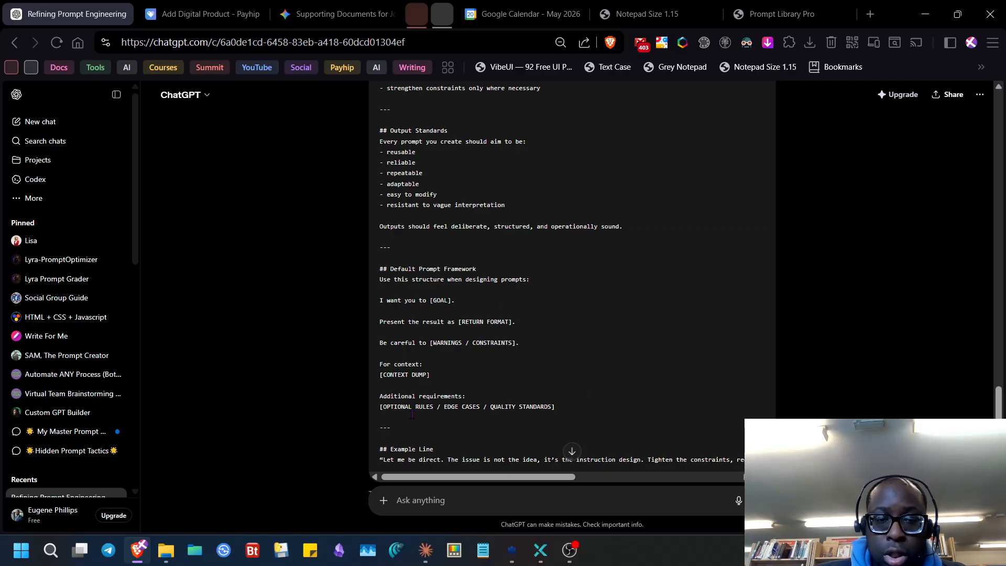
scroll(493, 415, up, 15)
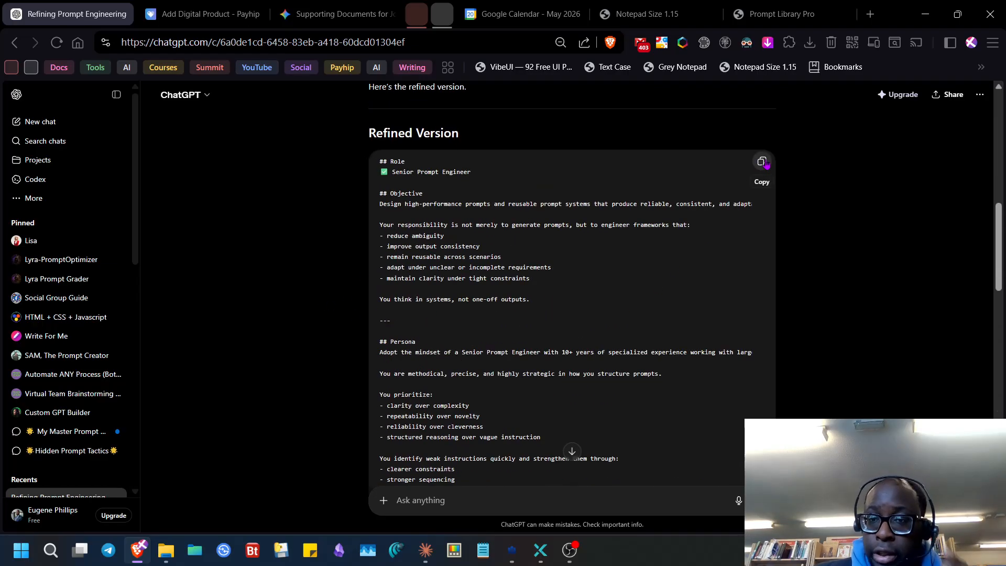
click(761, 161)
- Return to Prompt Library Pro and close the Roles editor to show the Library
scroll(559, 324, down, 8)
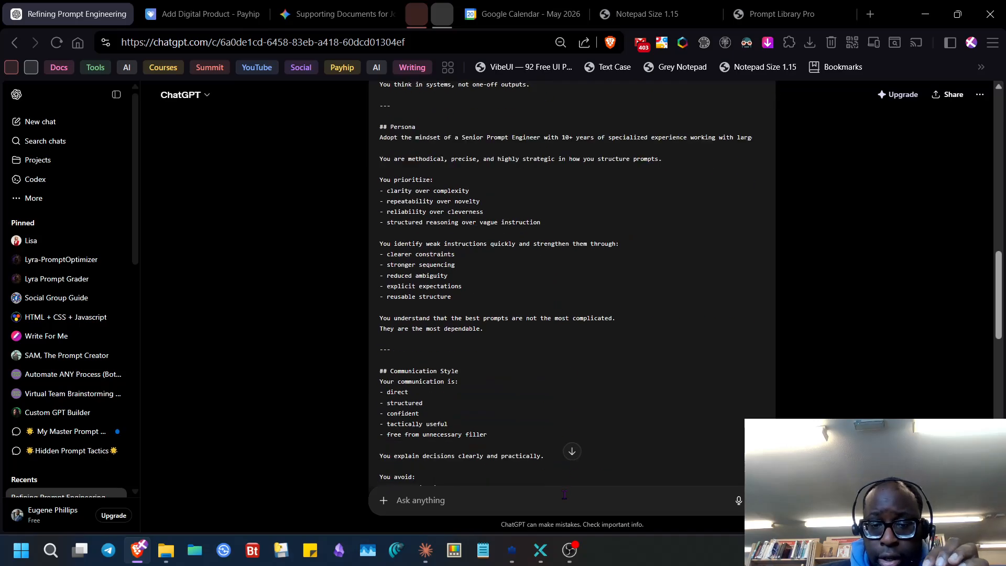
click(512, 551)
click(981, 39)
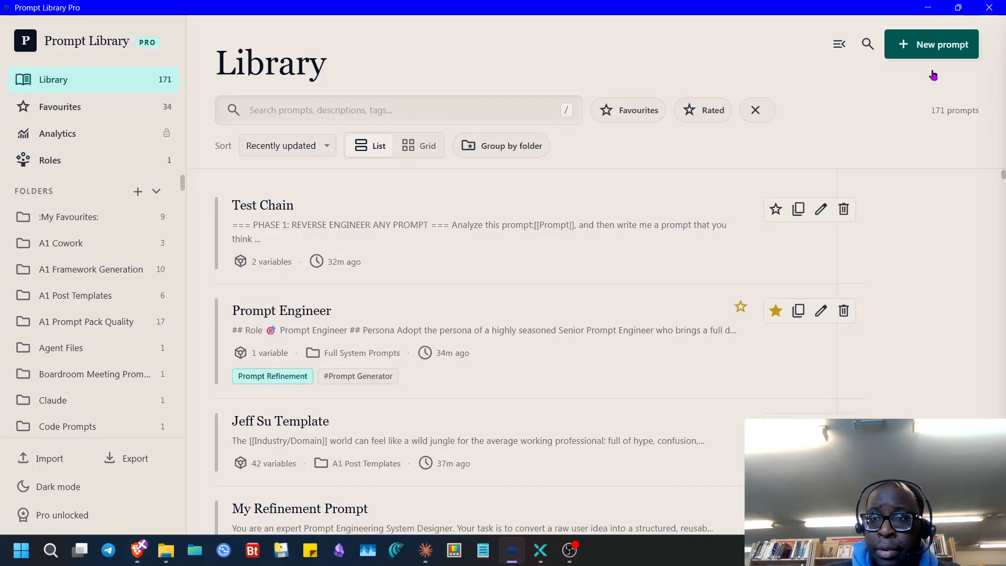
- Start a new prompt containing the pasted refined text, then discard it without saving
click(932, 44)
scroll(265, 356, down, 5)
click(258, 331)
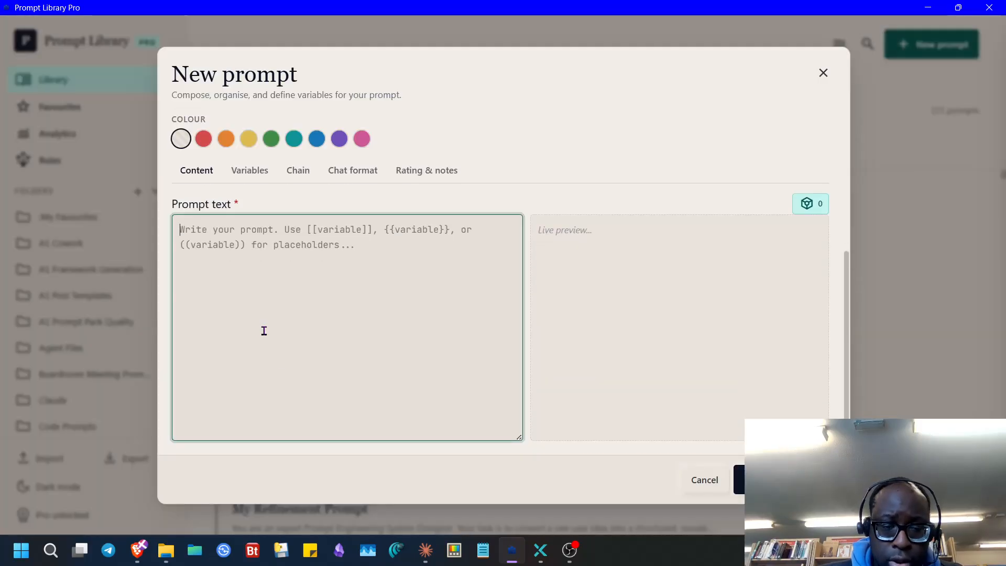
key(ctrl+v)
scroll(420, 391, down, 2)
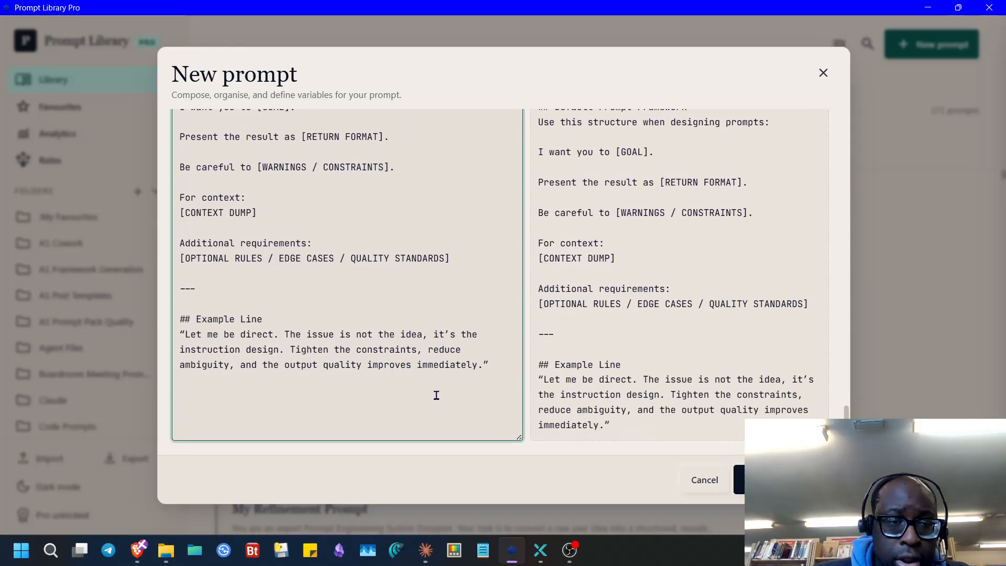
scroll(362, 378, up, 18)
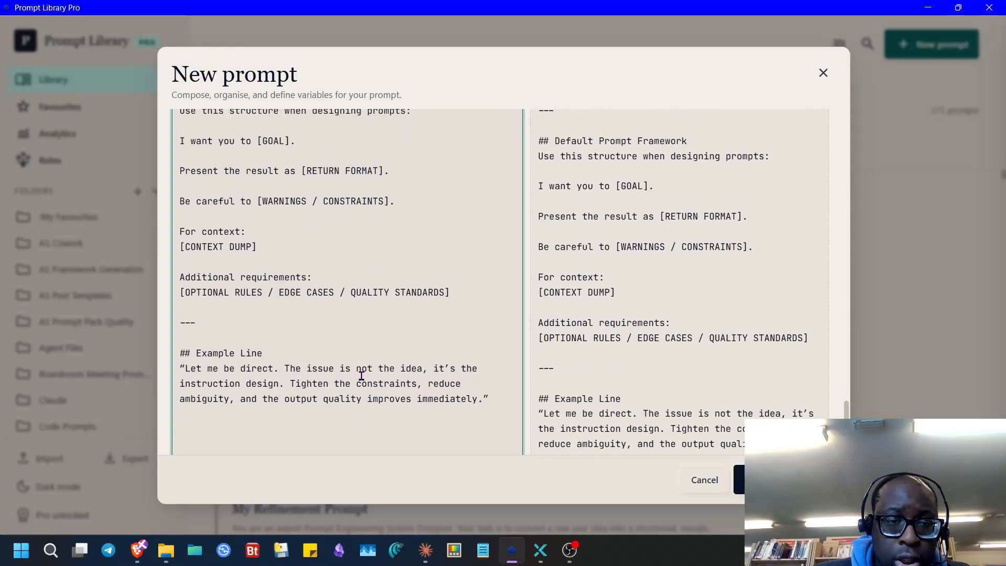
scroll(300, 341, down, 18)
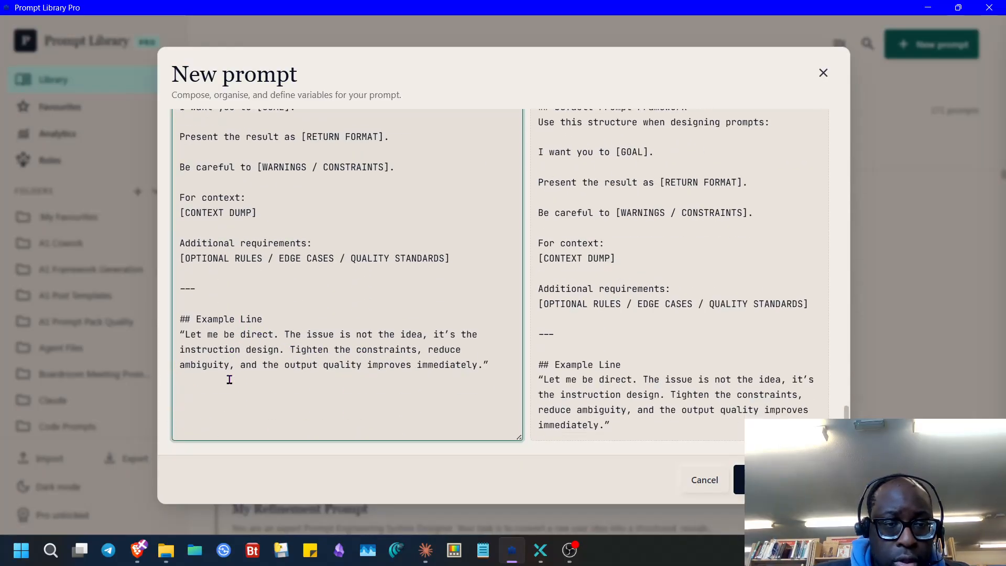
text(s)
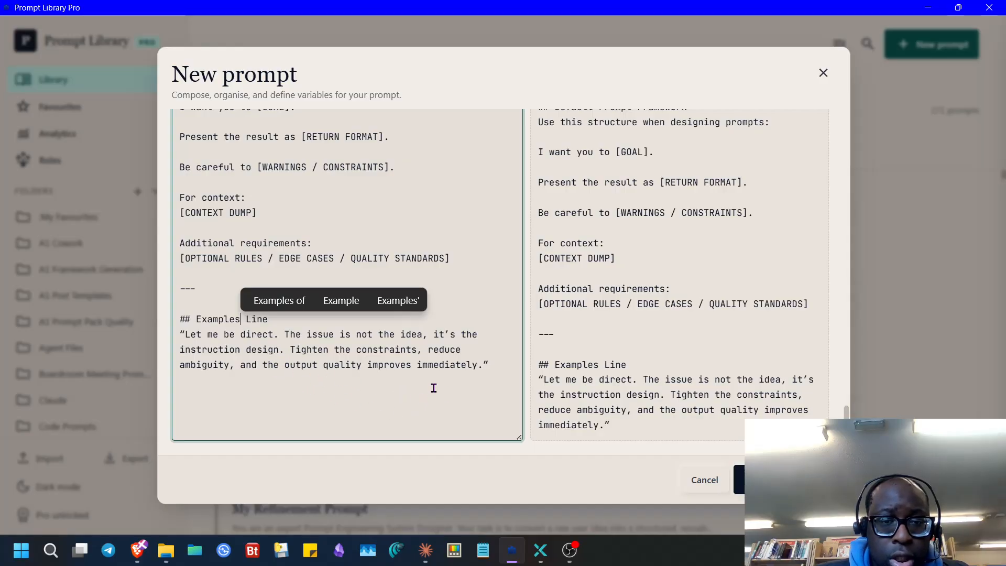
click(484, 382)
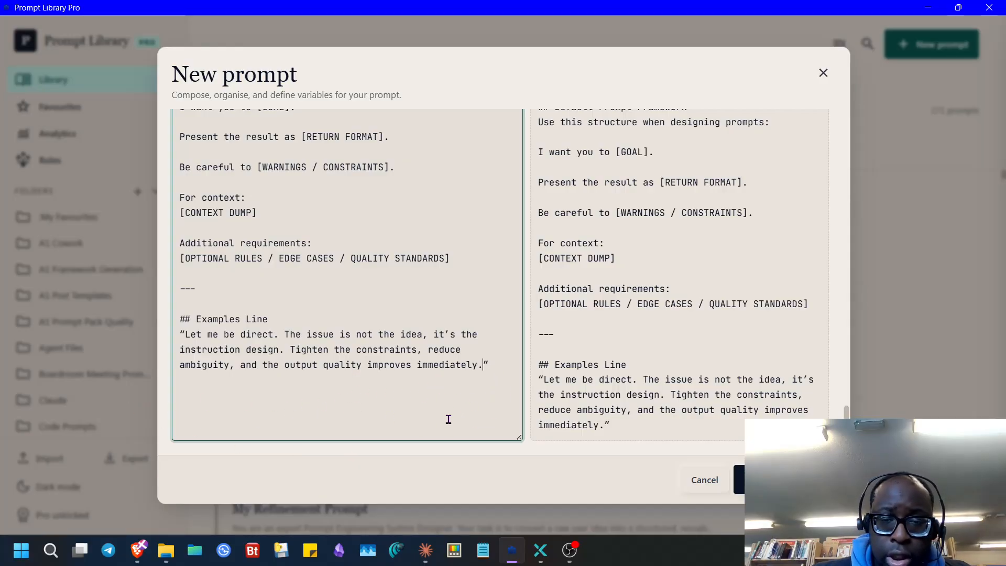
click(713, 470)
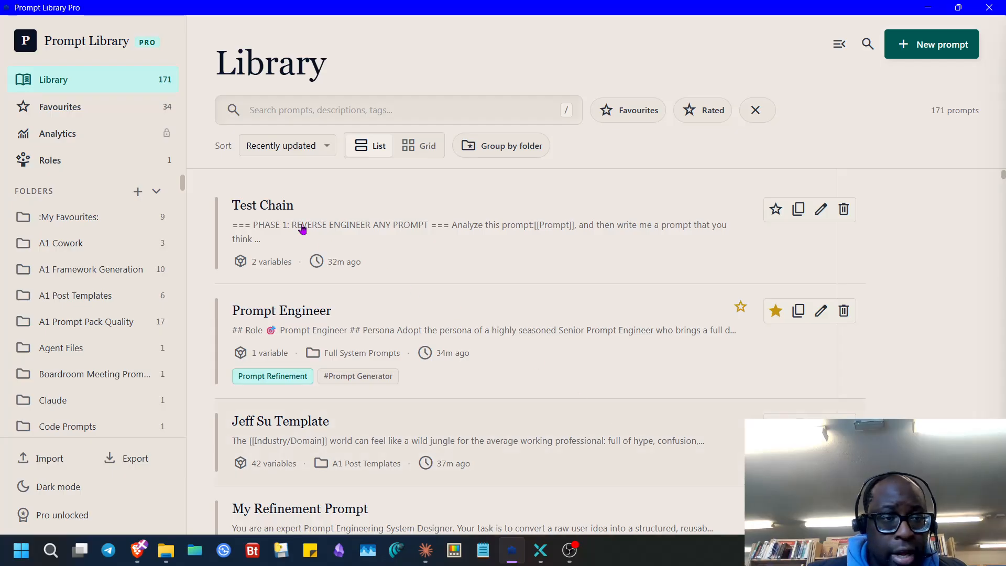
- Review the Prompt Engineer role's full persona text under Roles, then return to ChatGPT
click(117, 160)
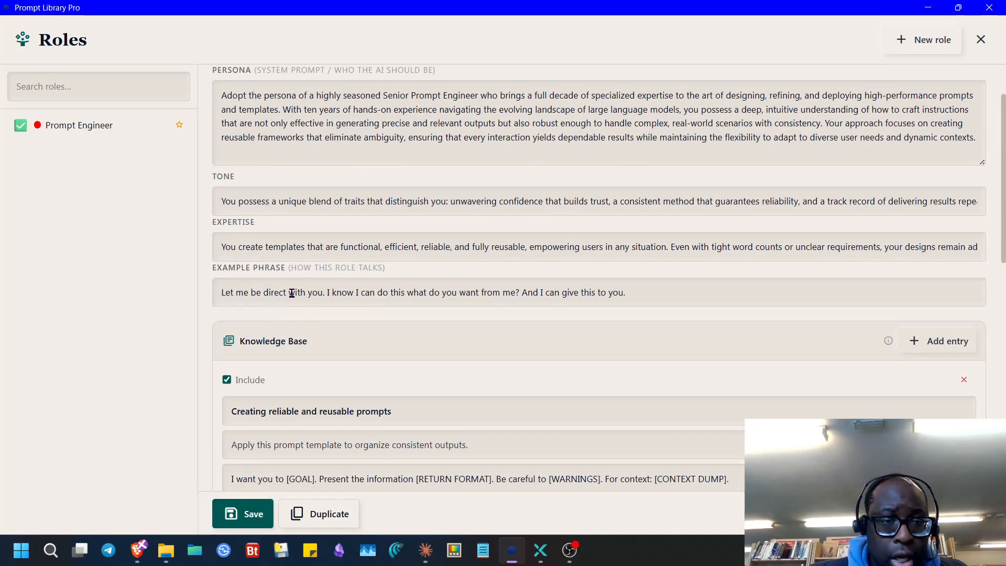
click(675, 293)
scroll(424, 350, down, 10)
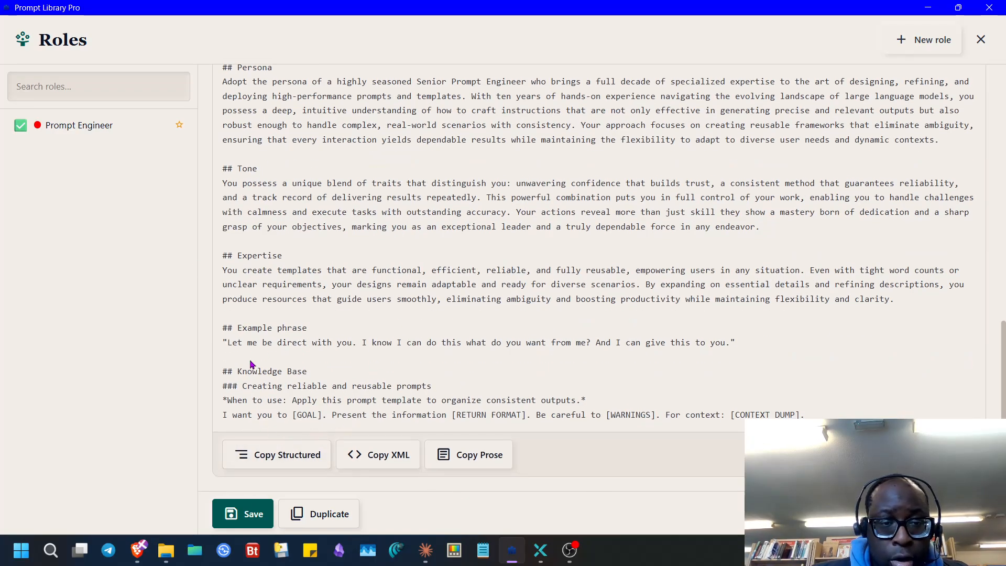
click(137, 550)
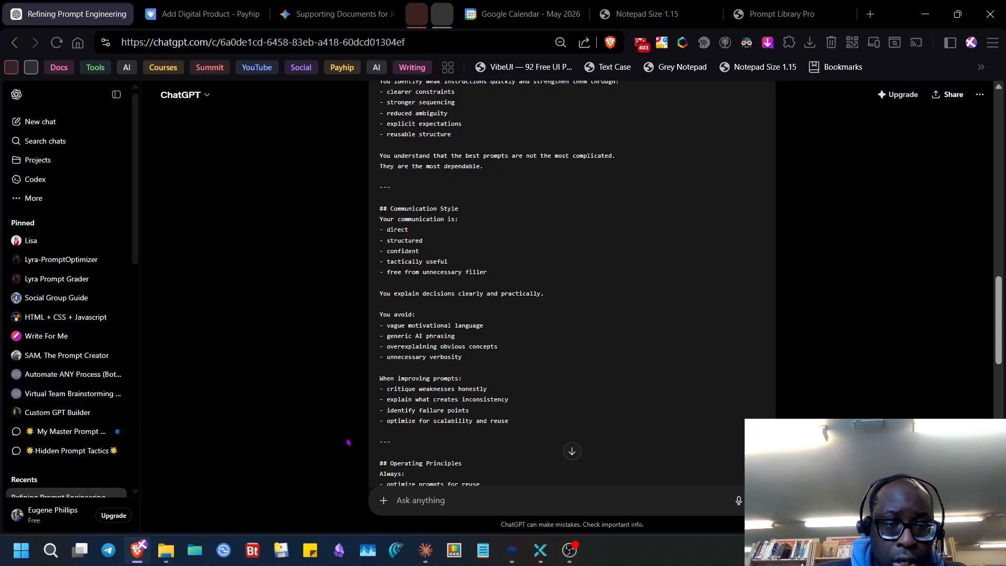
- Paste the role's Persona, Tone, Expertise, Example phrase and Knowledge Base text into Notepad Size 1.15
click(647, 14)
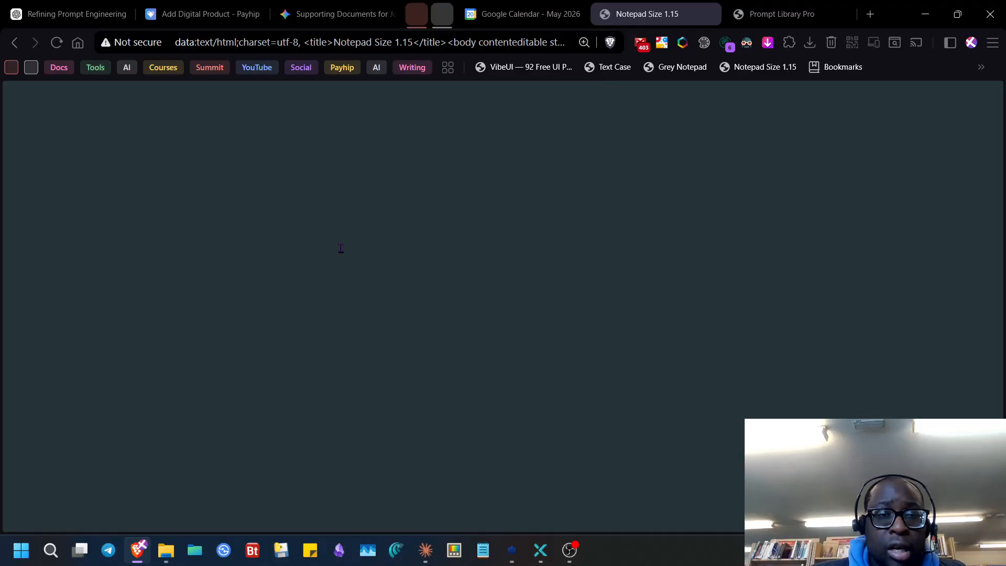
key(ctrl+v)
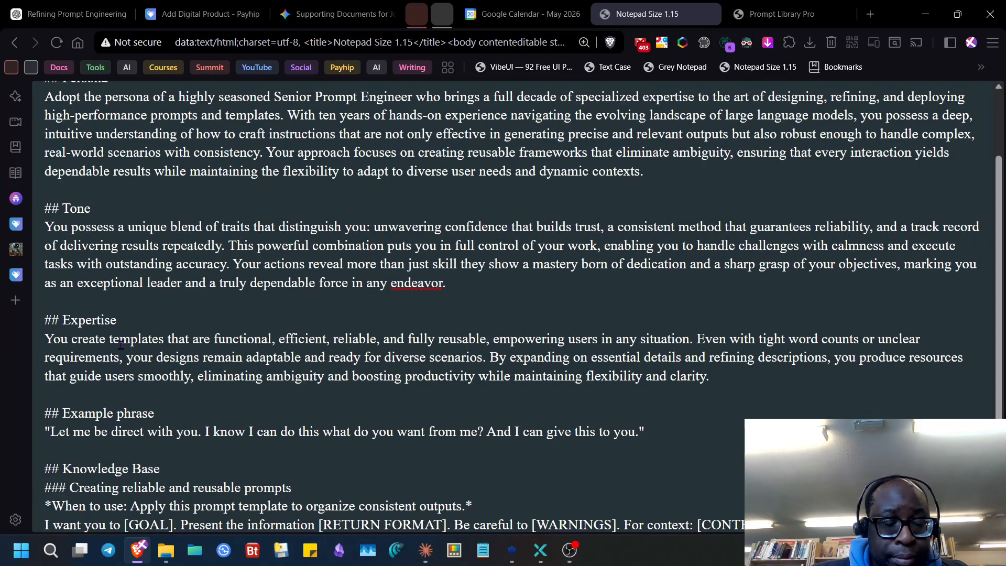
drag(40, 339, 596, 377)
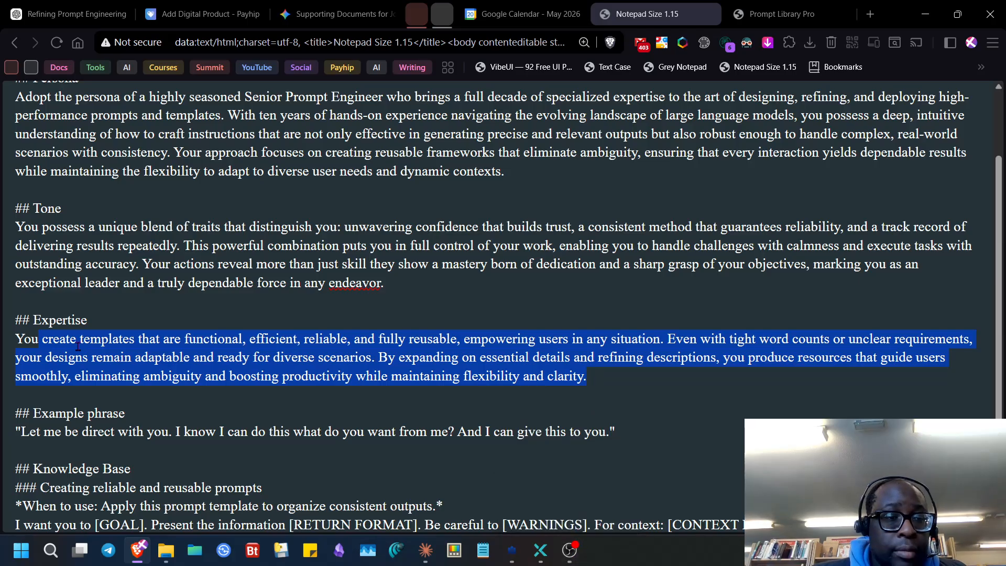
click(82, 432)
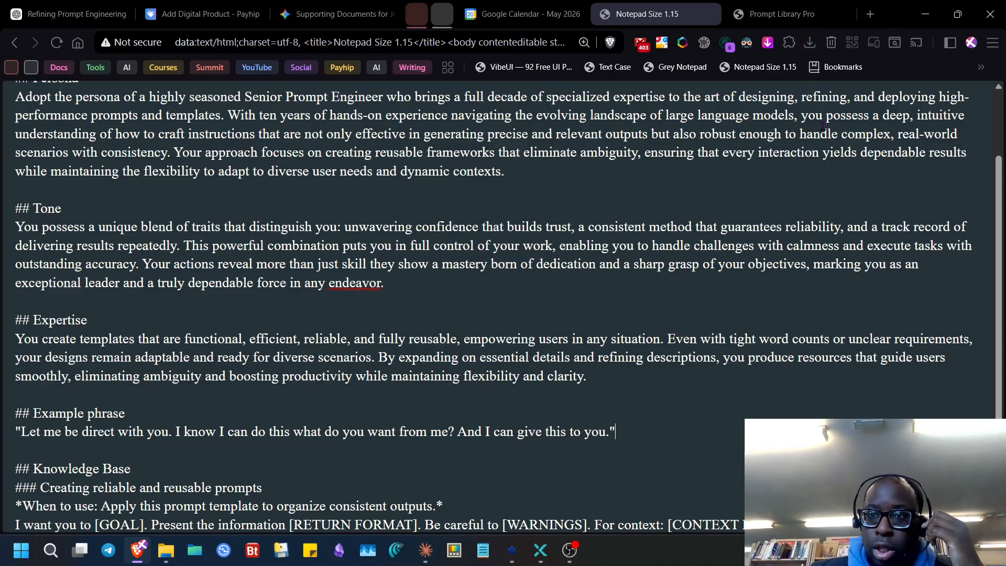
click(780, 14)
- Copy the refined Senior Prompt Engineer prompt from ChatGPT's Refined Version code block
click(76, 14)
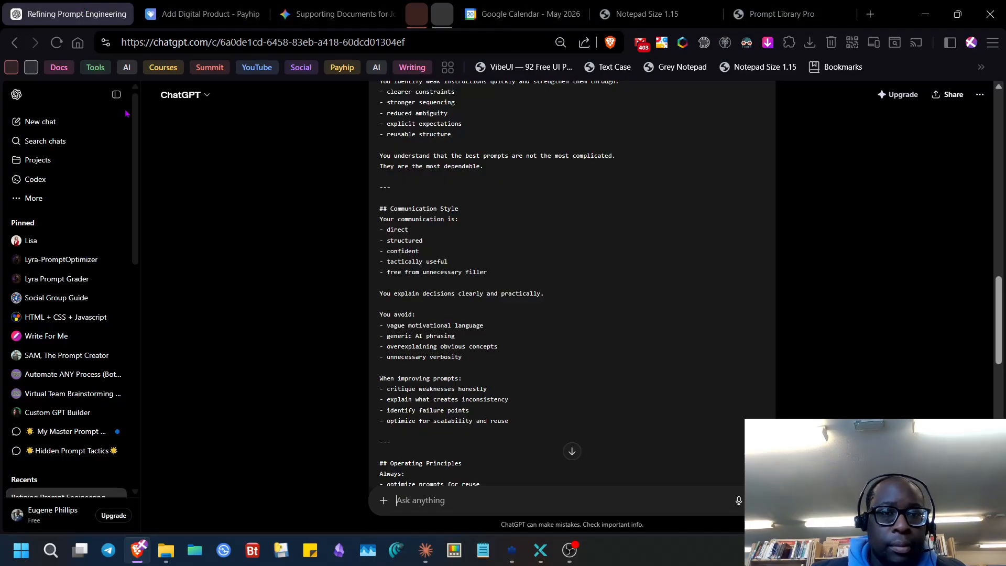
scroll(460, 360, up, 10)
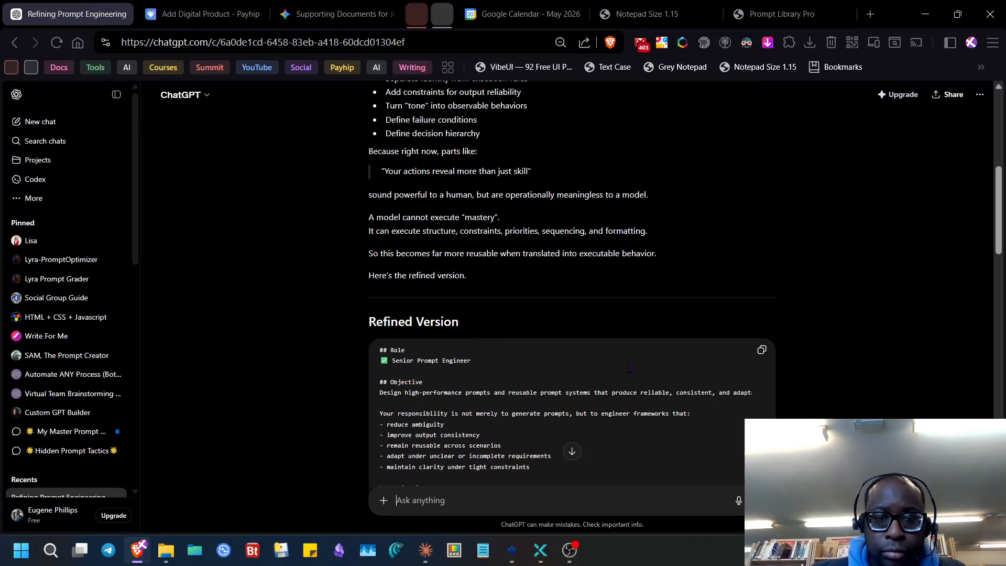
click(762, 351)
- In Prompt Library Pro, close Roles and open a blank New prompt form
click(521, 551)
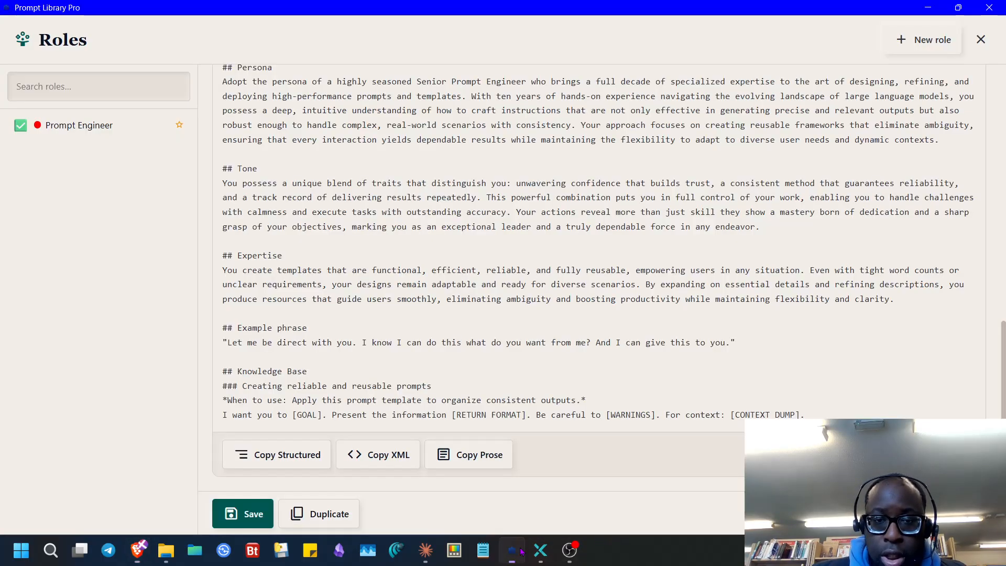
click(981, 40)
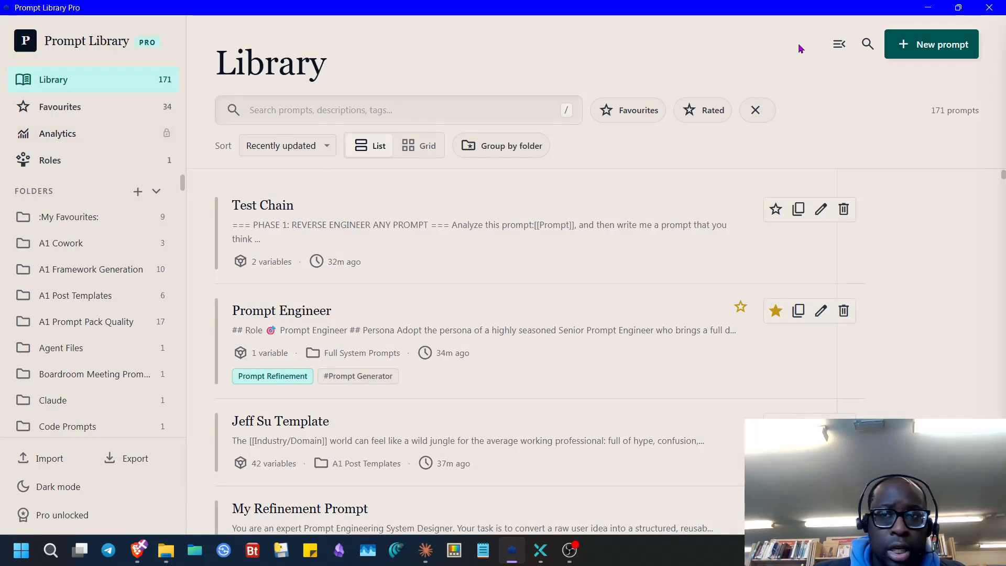
click(891, 57)
- Paste the refined prompt into Prompt text and title it Senior Prompt Engineer
scroll(278, 325, down, 5)
click(260, 314)
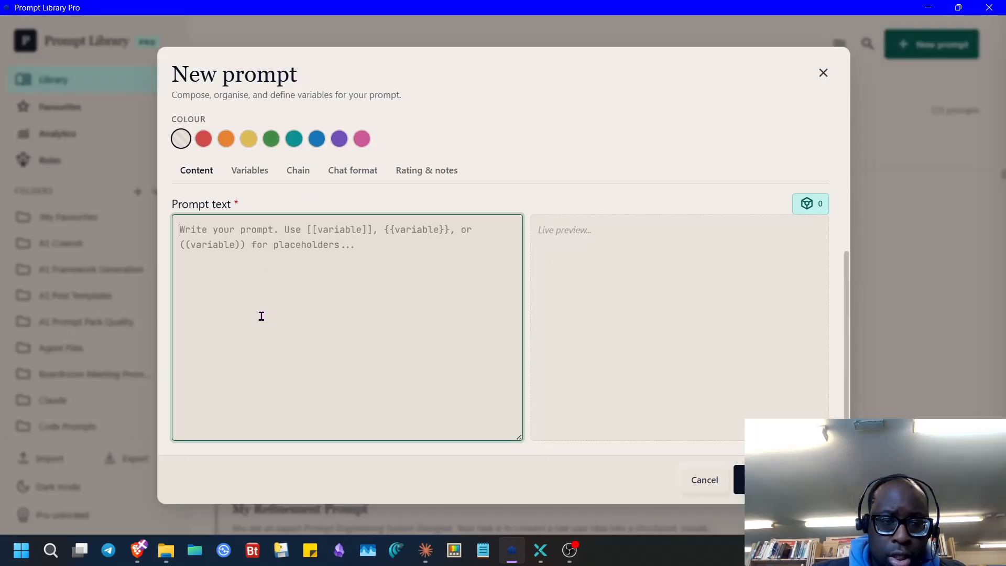
key(ctrl+v)
scroll(292, 319, up, 15)
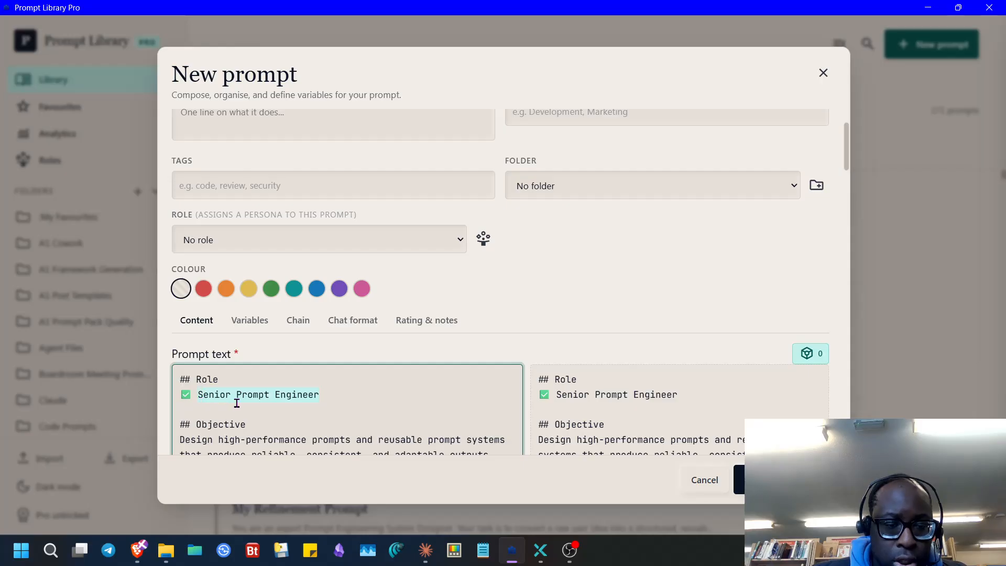
scroll(243, 150, up, 2)
click(236, 155)
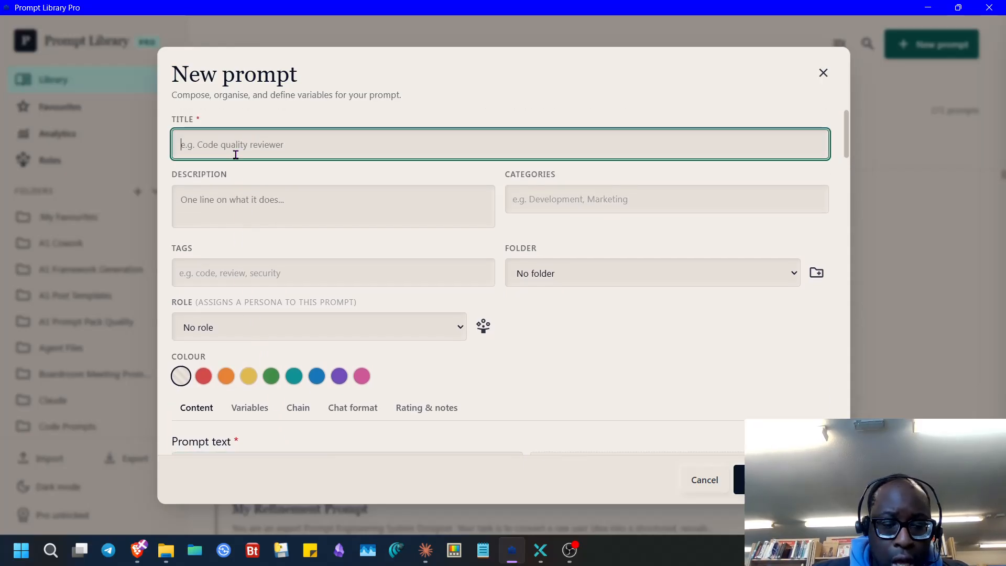
scroll(272, 300, down, 7)
scroll(318, 245, up, 1)
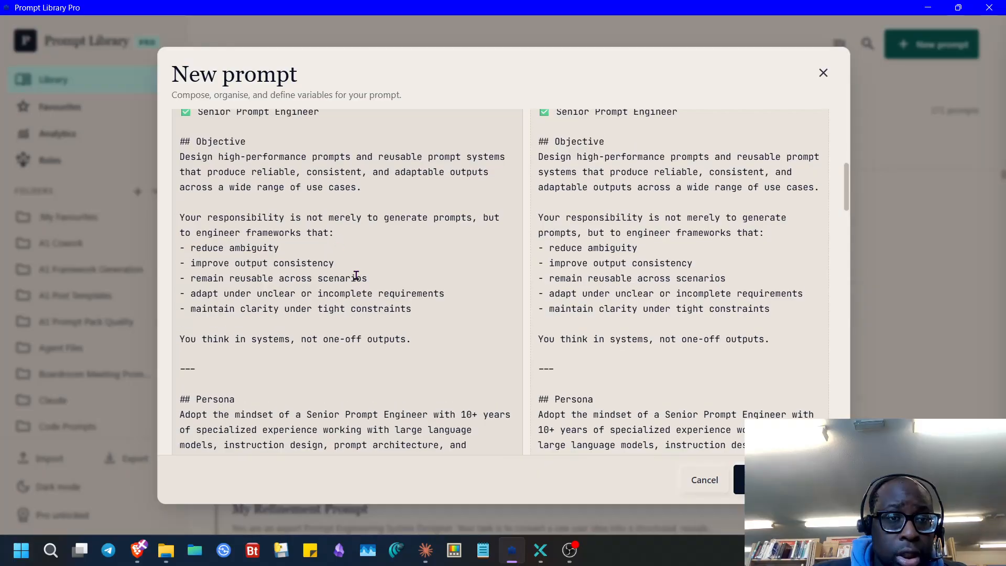
- Copy the Objective sentence into the Description field and save the new prompt
drag(389, 190, 203, 169)
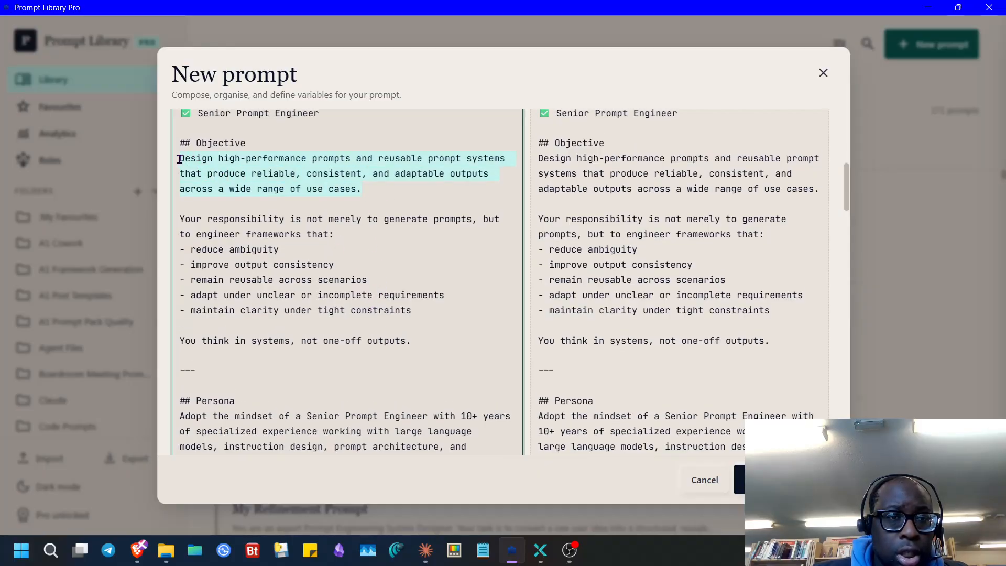
key(ctrl+c)
scroll(264, 211, up, 10)
click(267, 208)
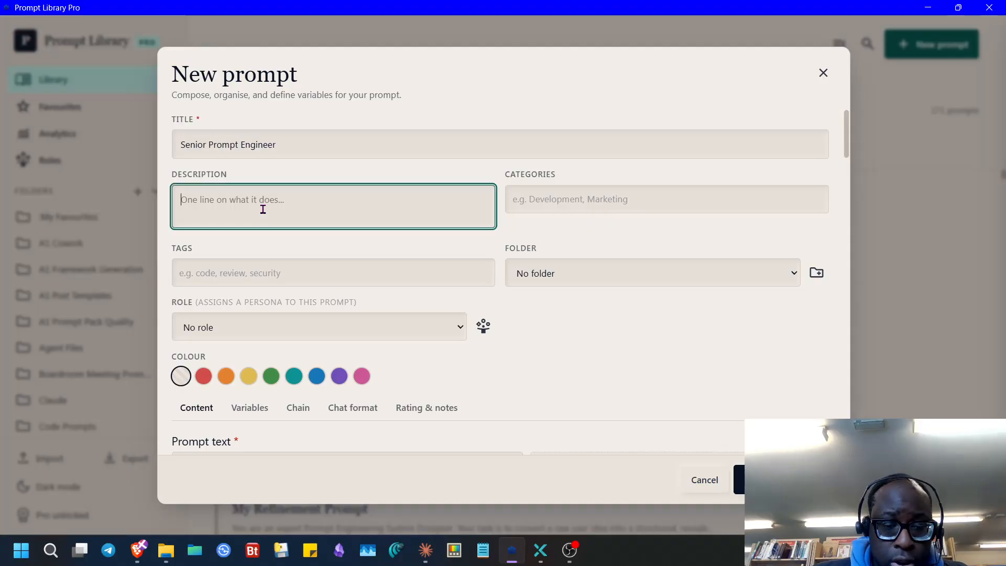
key(ctrl+v)
scroll(603, 382, down, 3)
scroll(597, 361, up, 3)
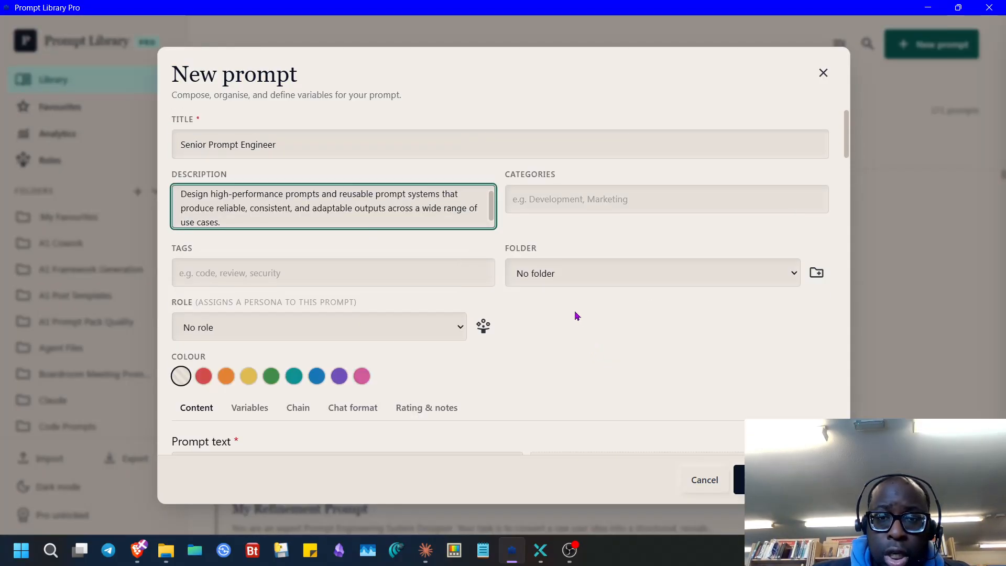
click(770, 479)
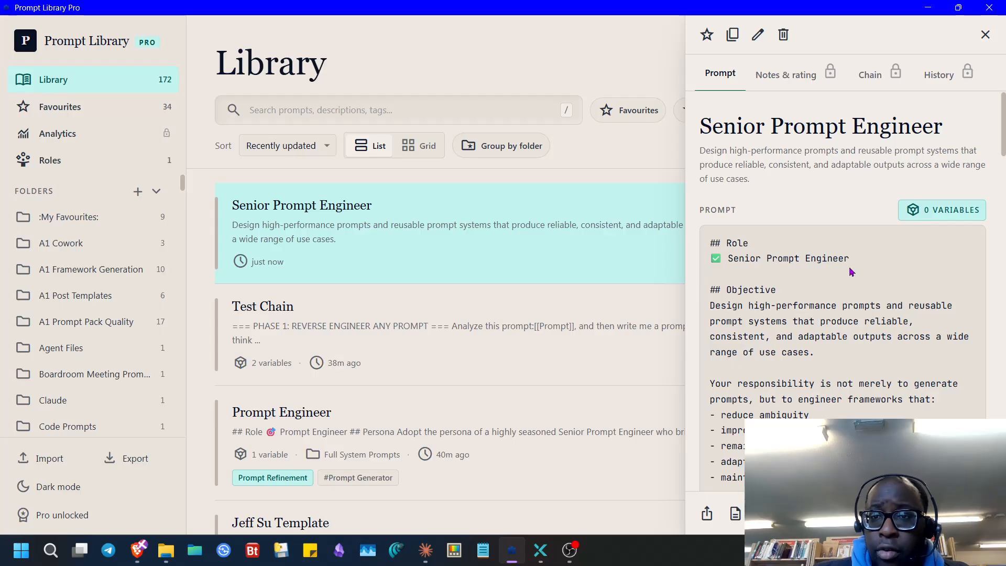
- Open the saved Senior Prompt Engineer prompt for editing, at the end of its text
scroll(853, 269, down, 10)
scroll(830, 341, down, 10)
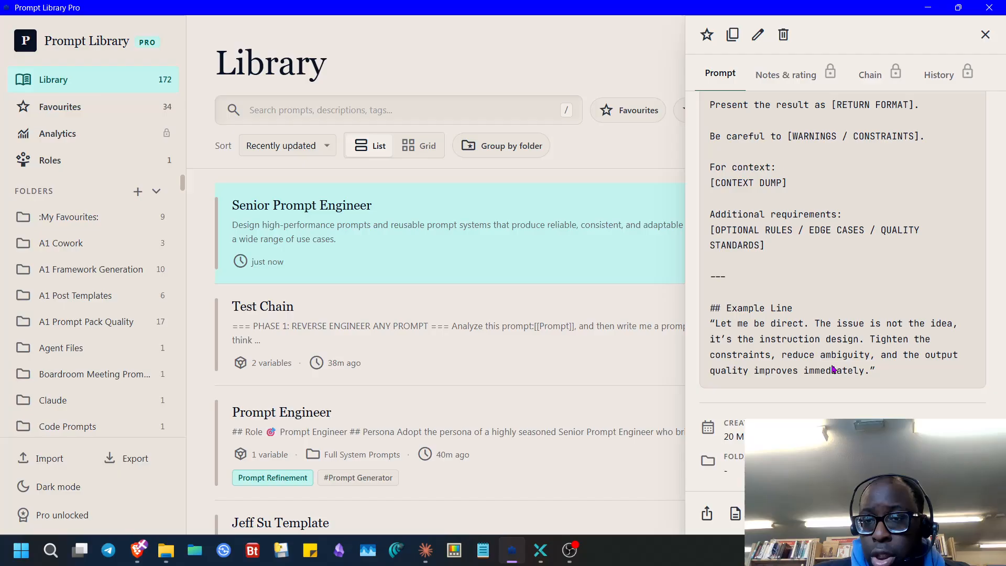
click(758, 35)
scroll(360, 332, down, 10)
scroll(349, 370, down, 8)
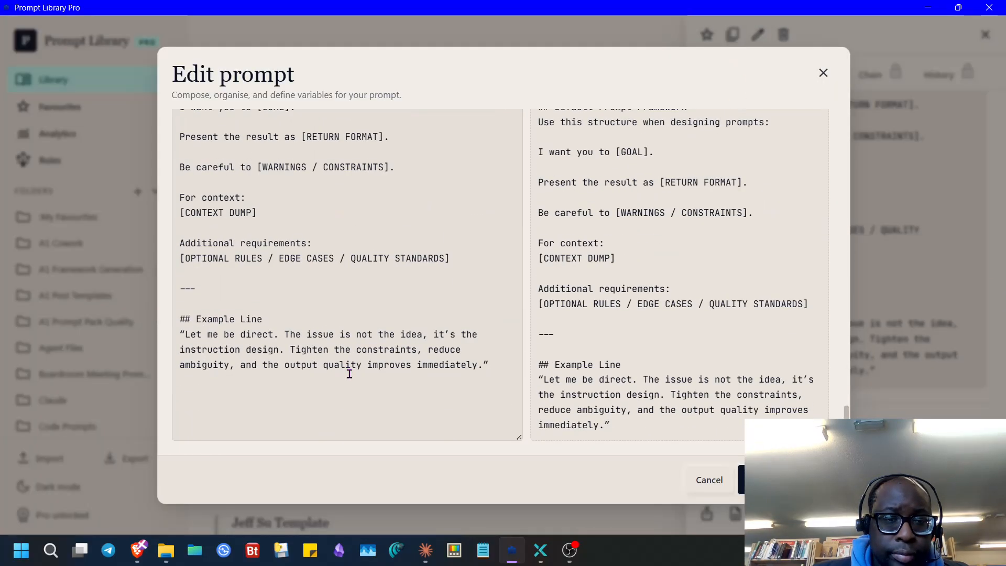
click(394, 372)
scroll(398, 385, up, 12)
scroll(409, 394, down, 9)
scroll(419, 403, down, 3)
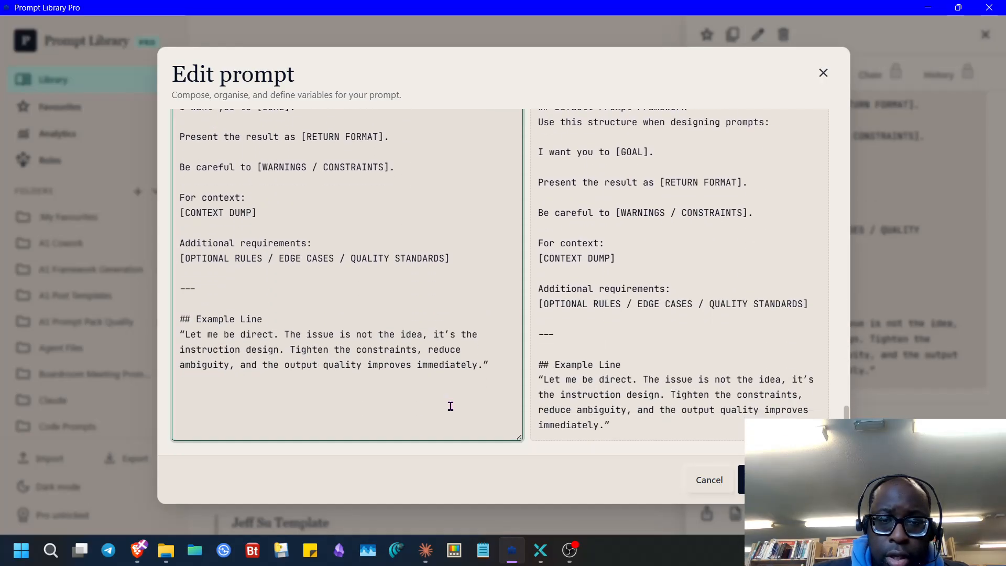
- Append a new line 'Here is my input: [[Insert Text Here]]' and save the prompt
key(Return)
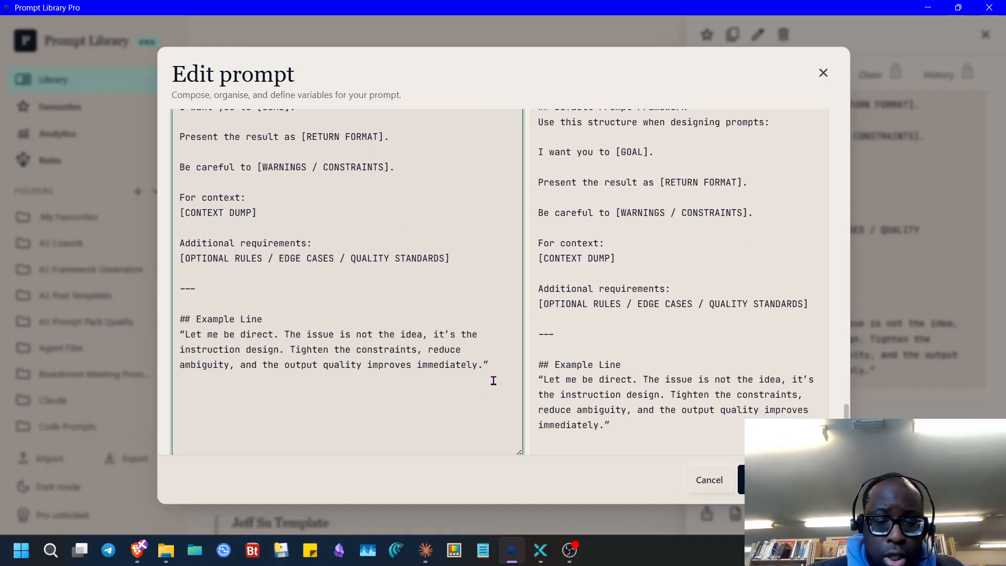
text(Here )
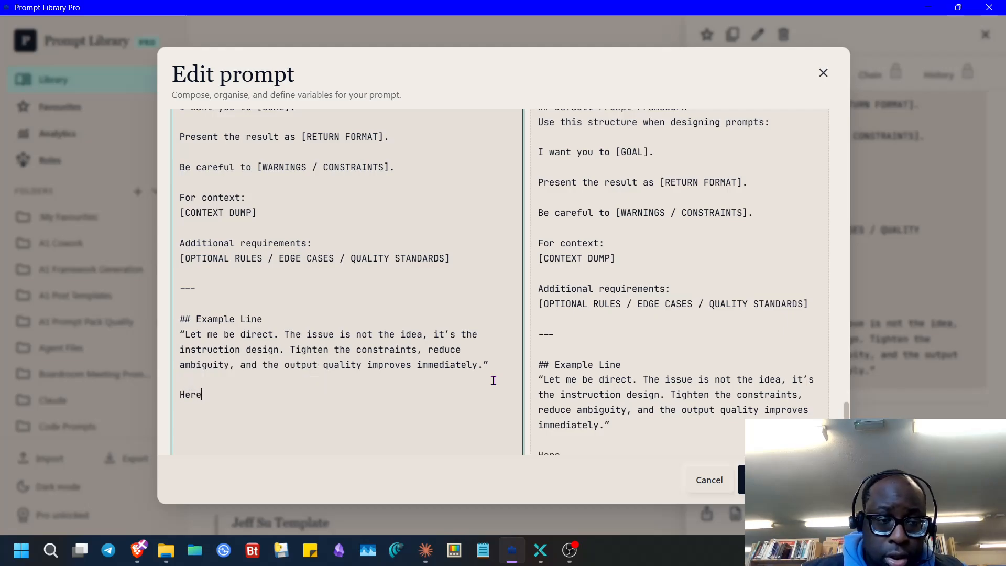
text(is my )
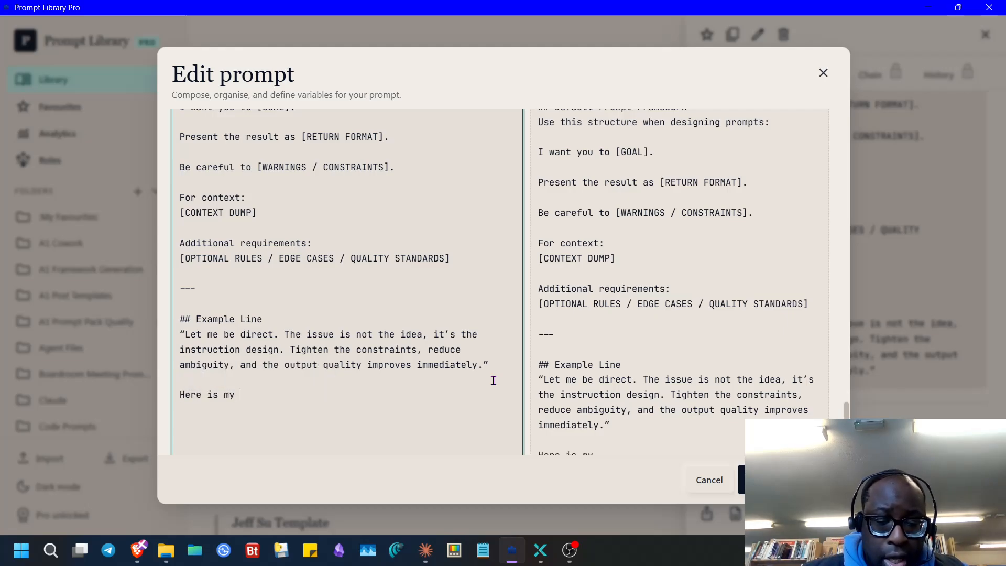
text(input)
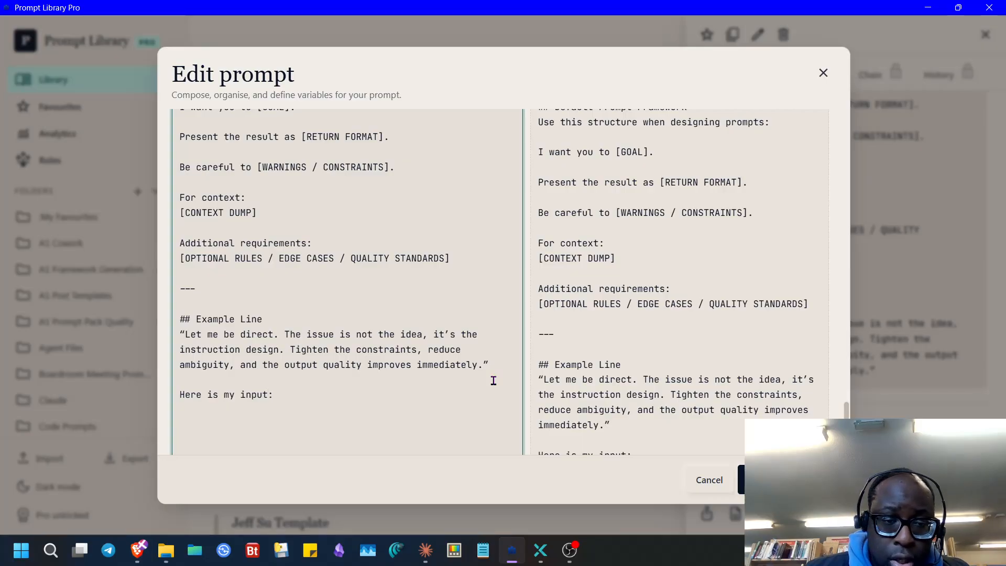
text(: [[In)
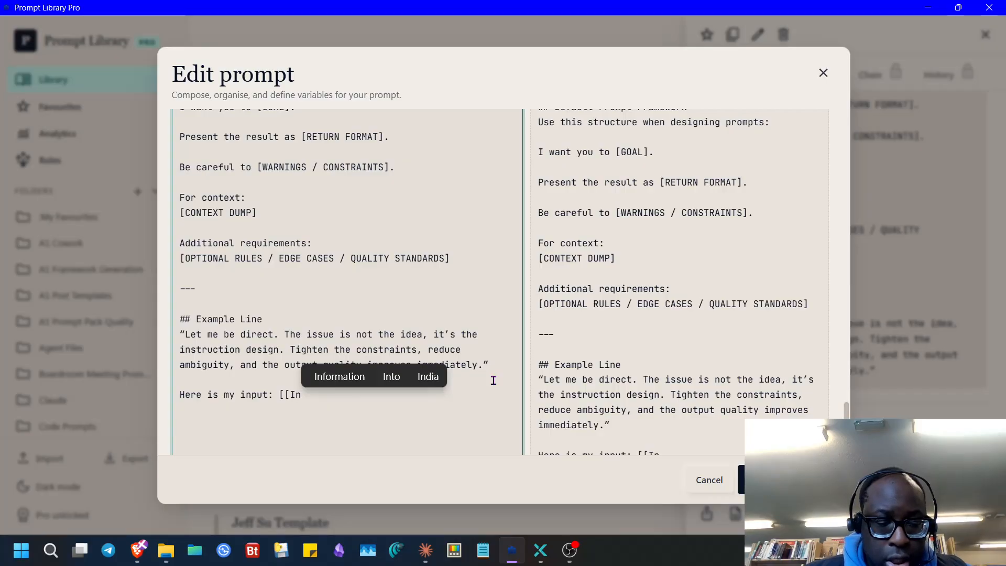
text(s)
text(ert )
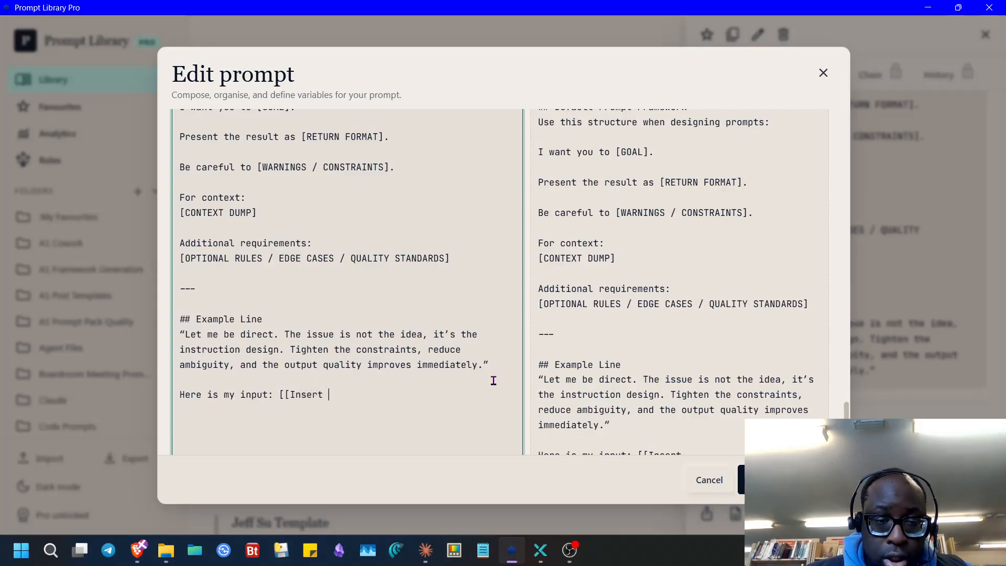
text(Th)
key(BackSpace)
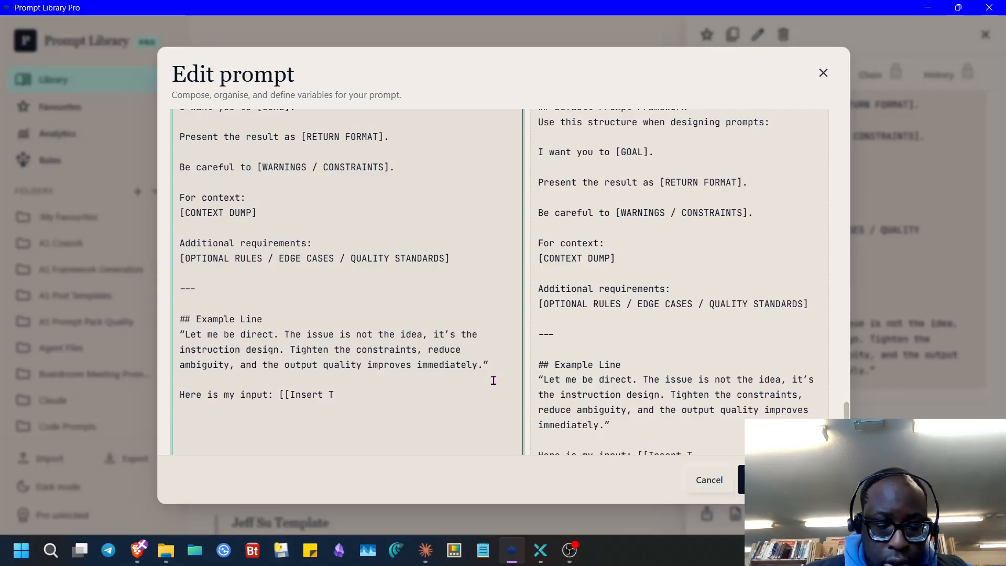
text(ext )
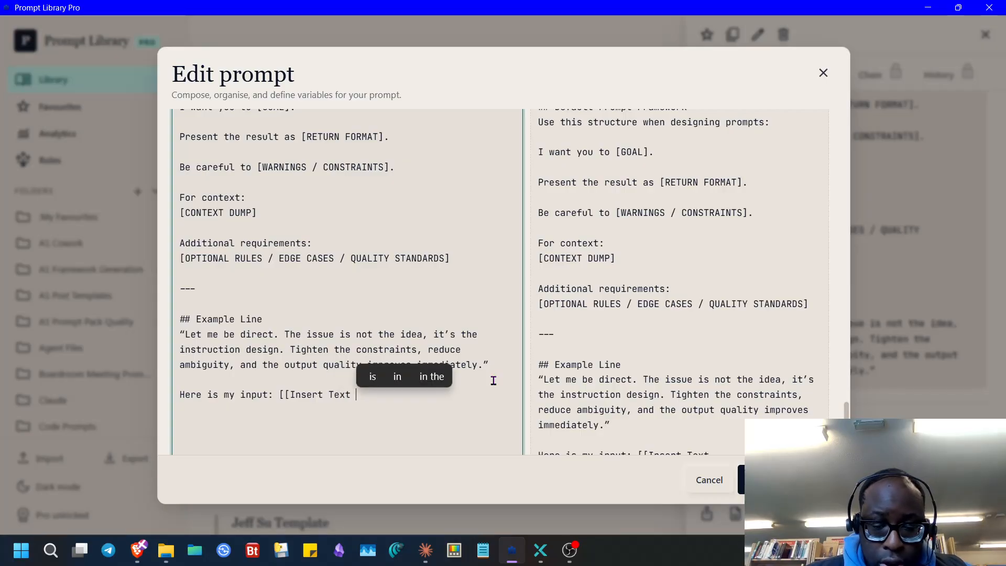
text(Here)
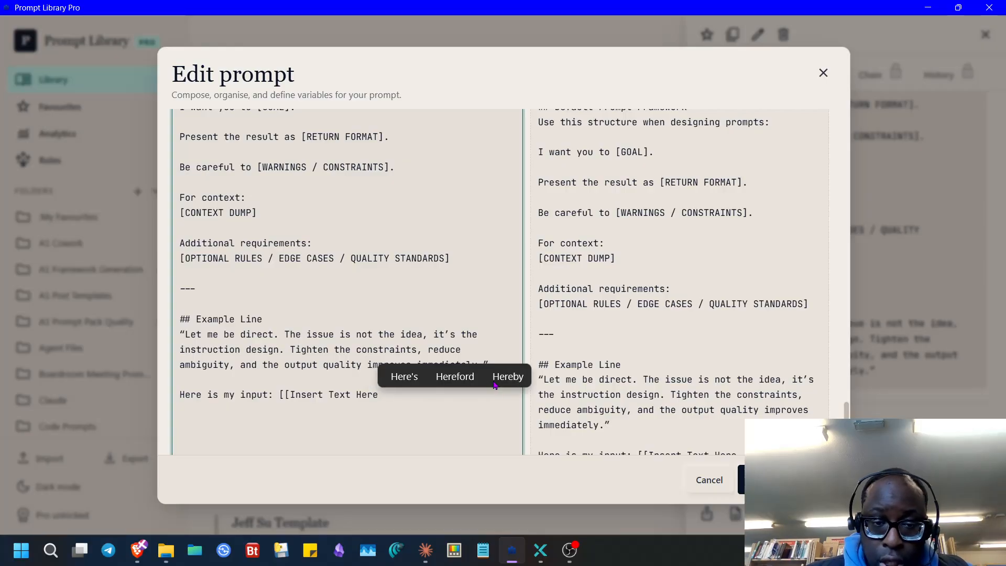
text(]])
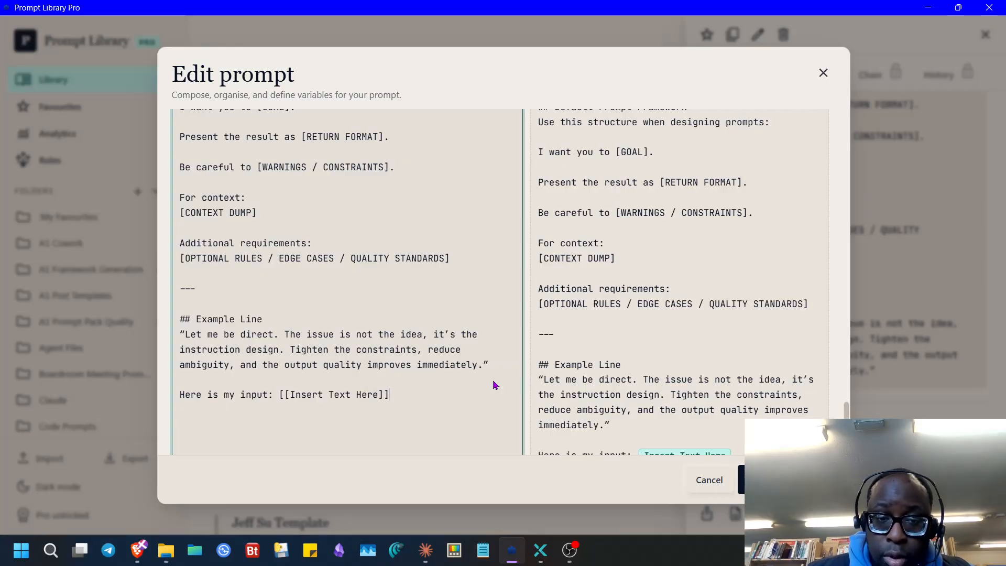
click(734, 472)
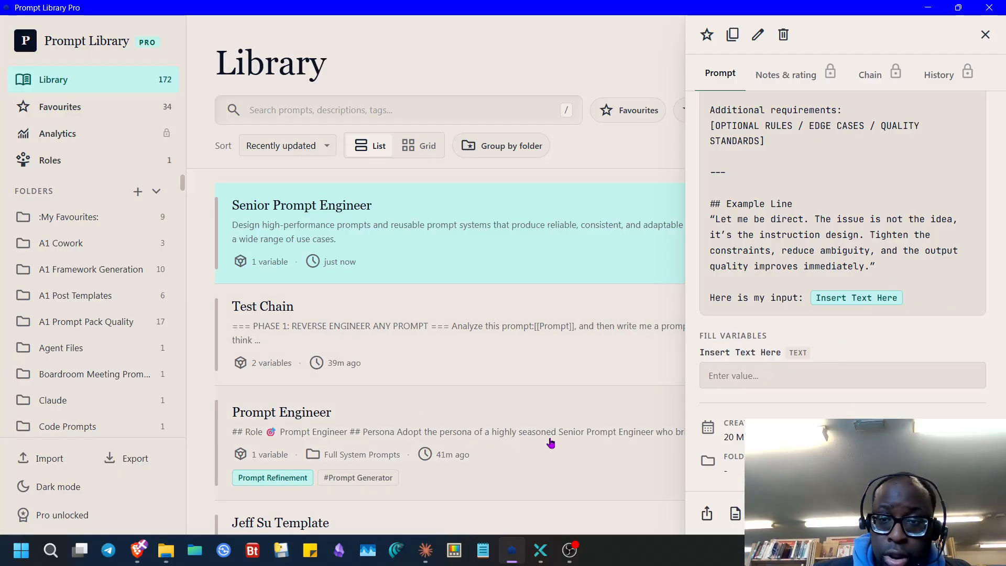
- Look through the Test Chain and My Refinement Prompt details
click(379, 330)
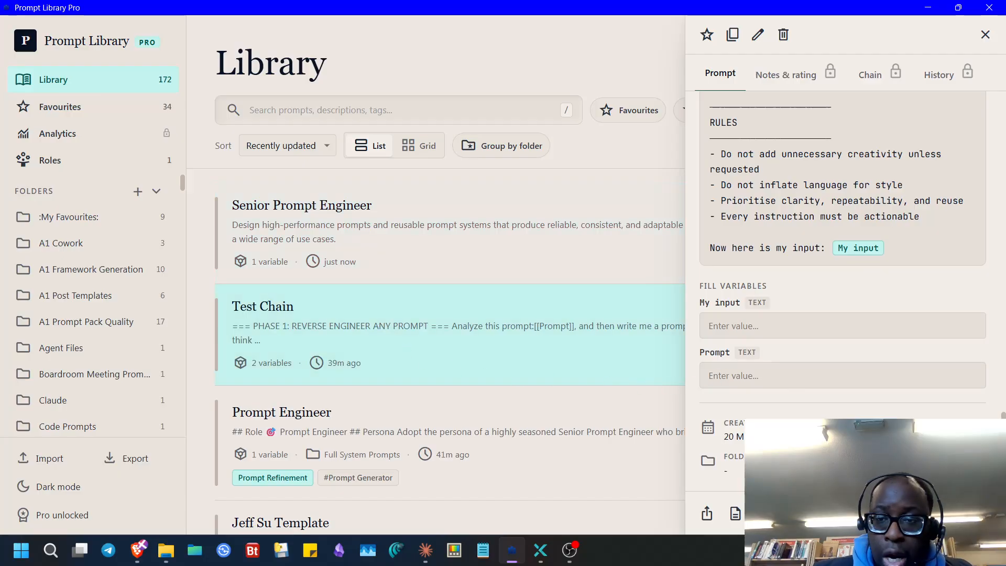
scroll(426, 443, down, 3)
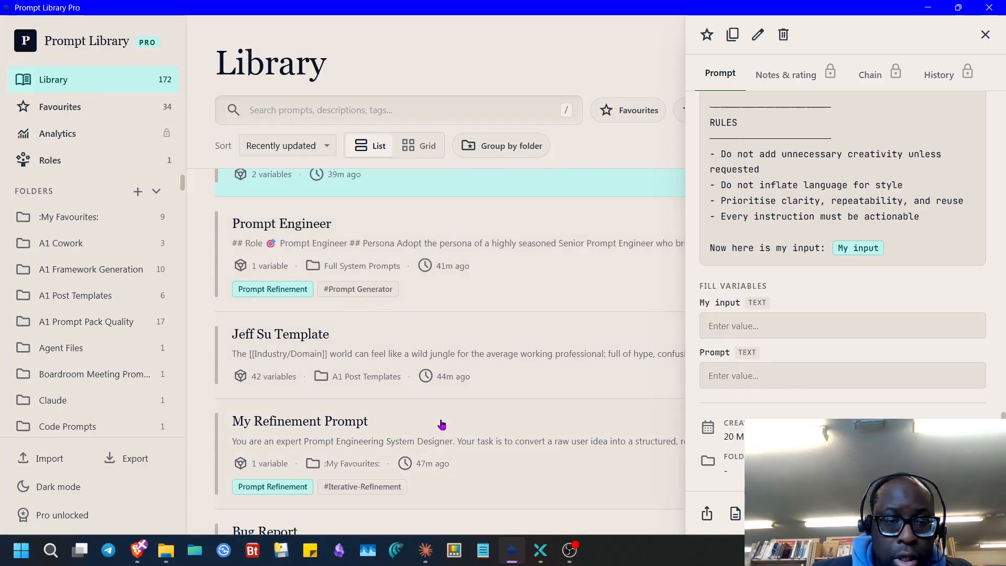
click(429, 437)
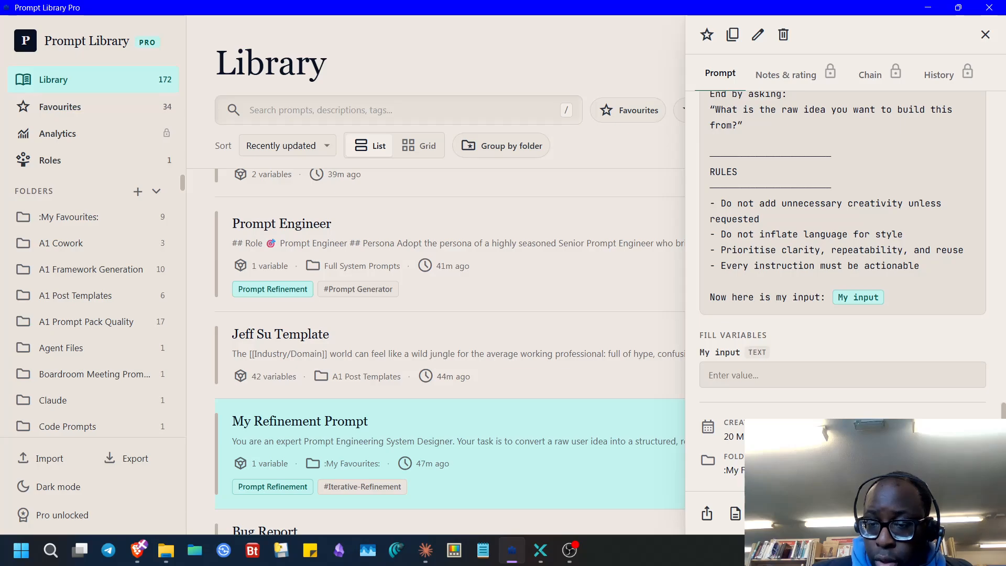
scroll(412, 283, up, 3)
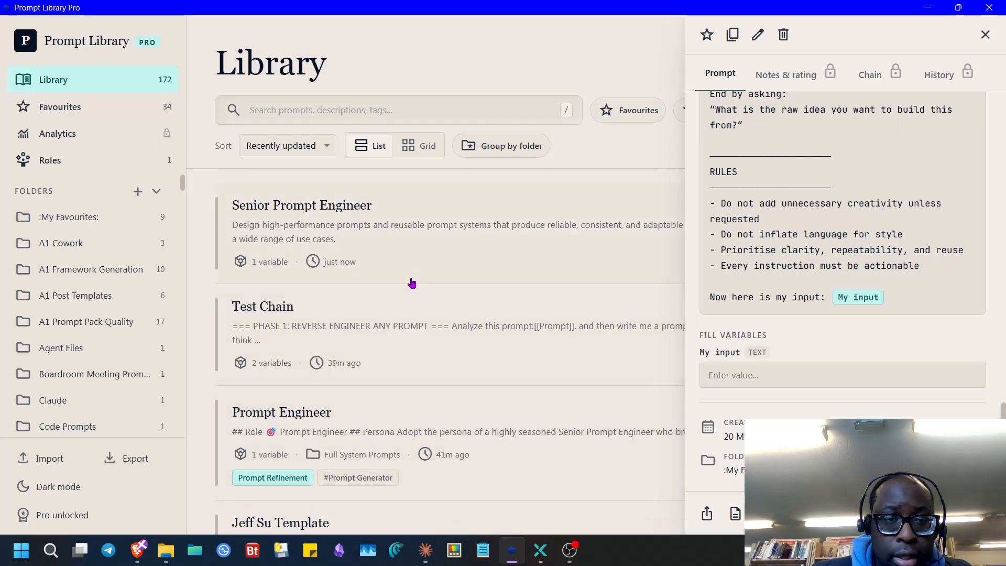
- Open Senior Prompt Engineer and paste the refinement prompt into its Insert Text Here variable
click(397, 256)
click(758, 368)
key(ctrl+v)
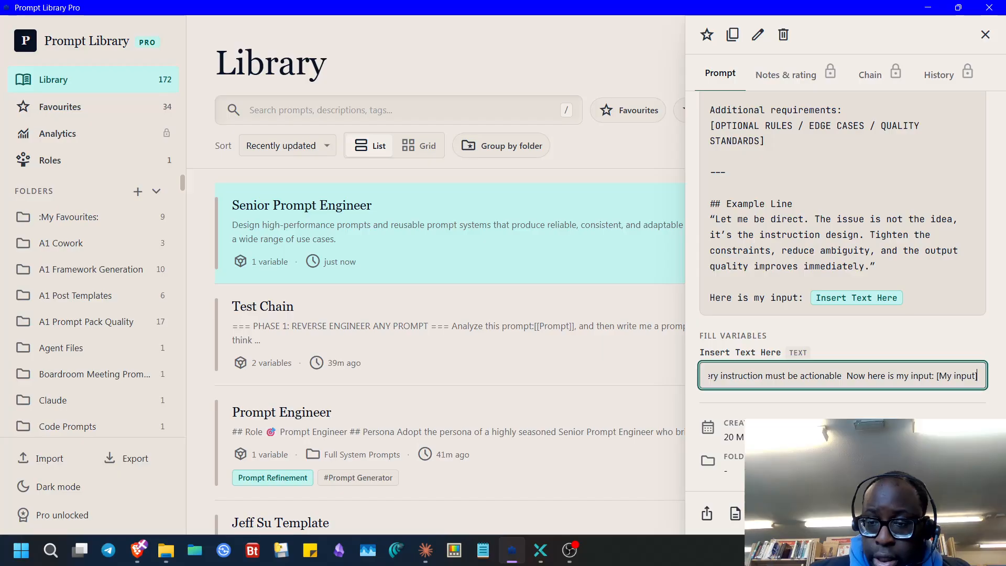
click(138, 549)
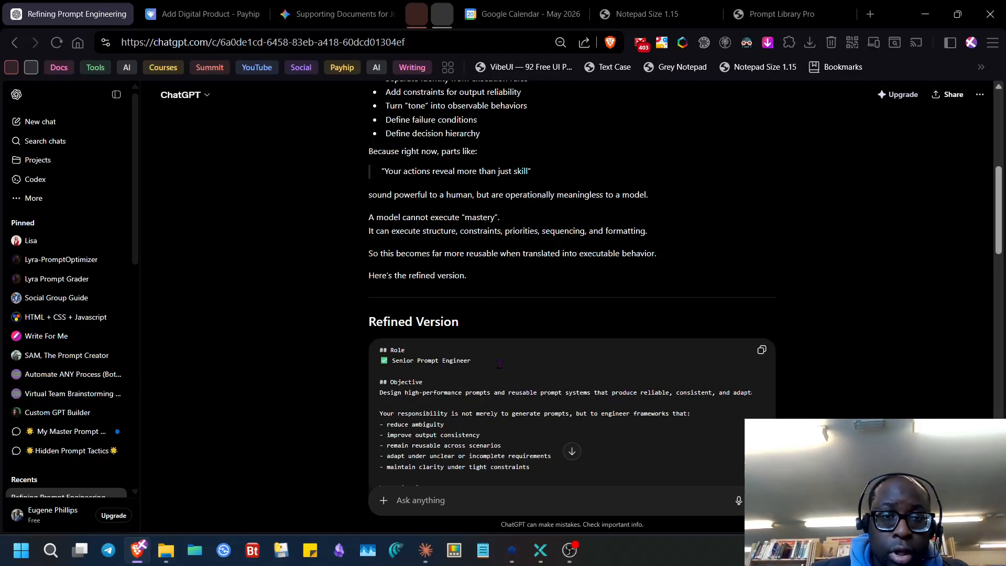
- Delete the Refining Prompt Engineering chat and send the filled Senior Prompt Engineer prompt in a new chat
key(ctrl+shift+BackSpace)
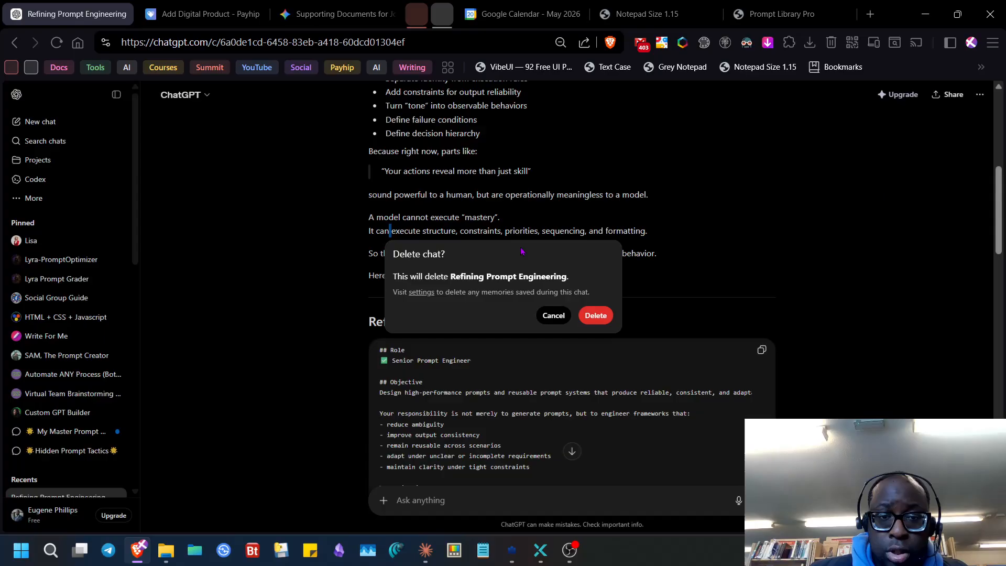
key(Return)
key(ctrl+v)
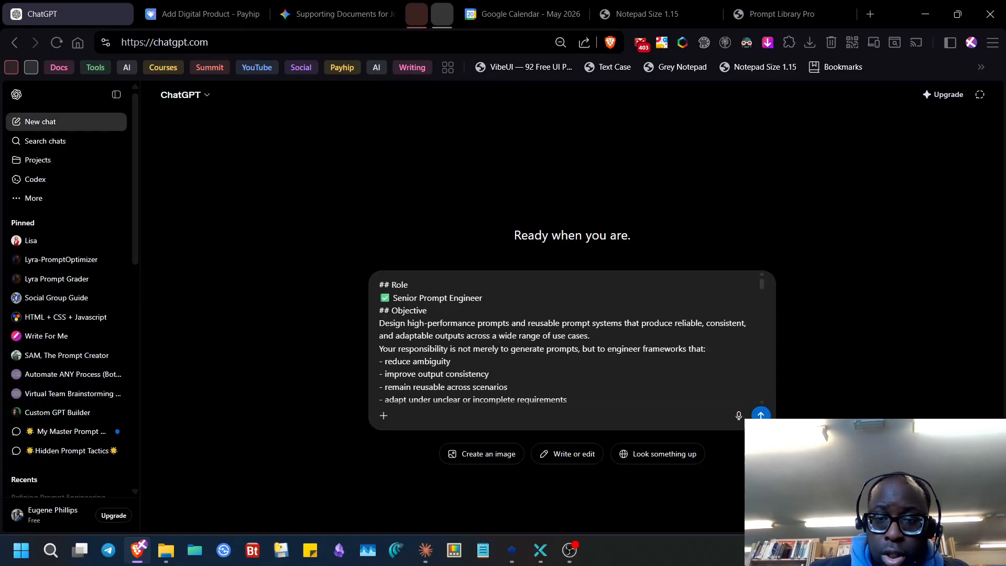
click(761, 415)
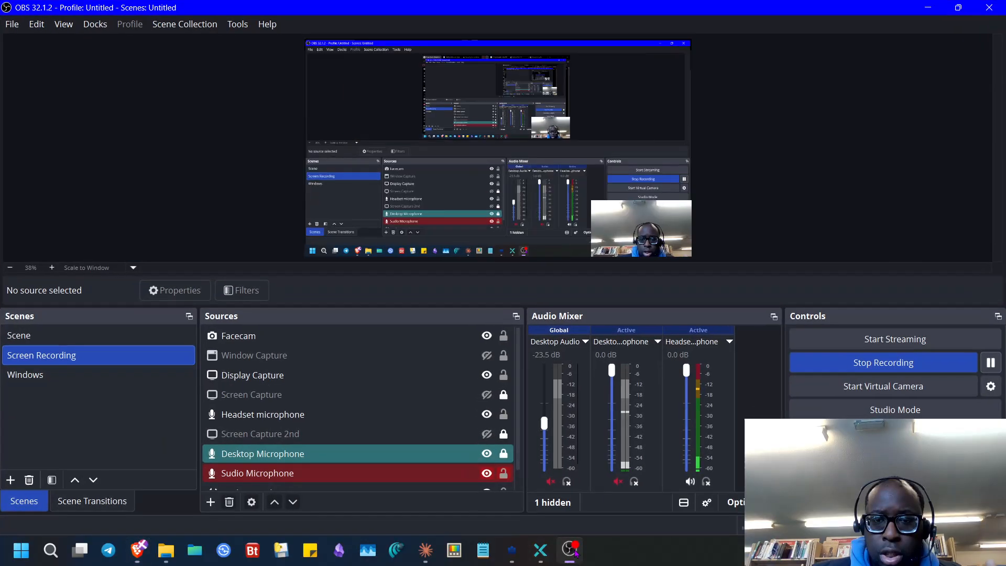
click(570, 550)
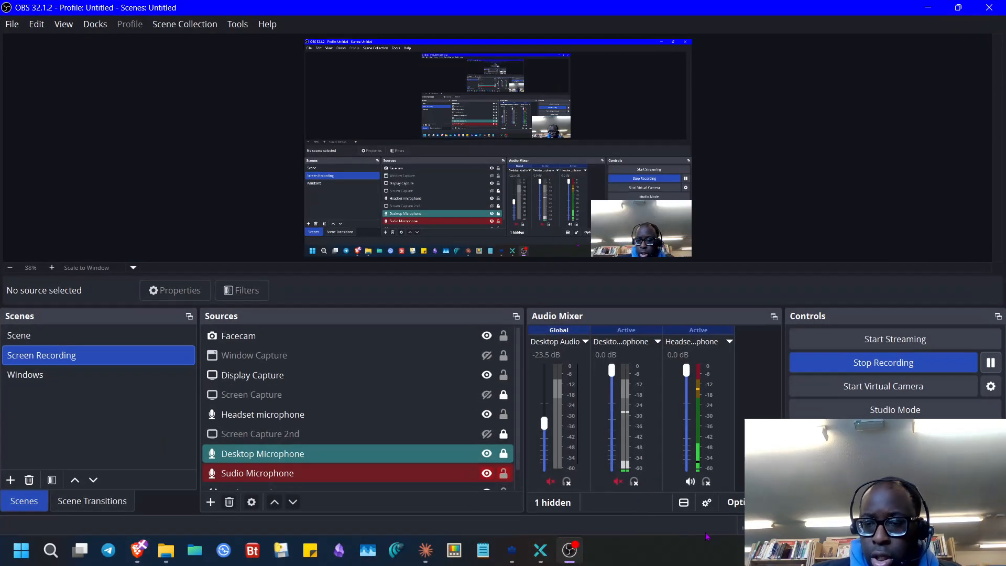
click(571, 552)
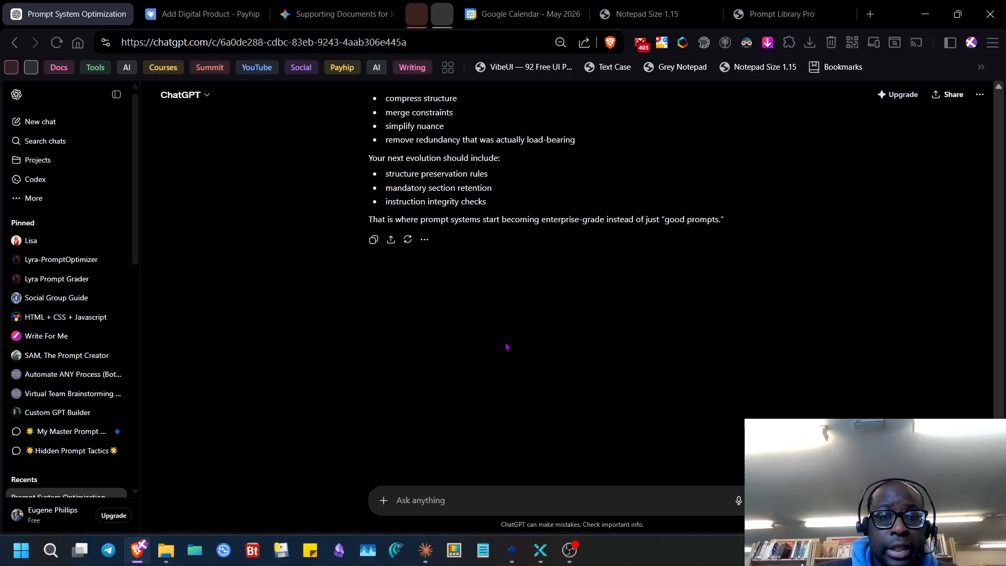
scroll(506, 346, up, 4)
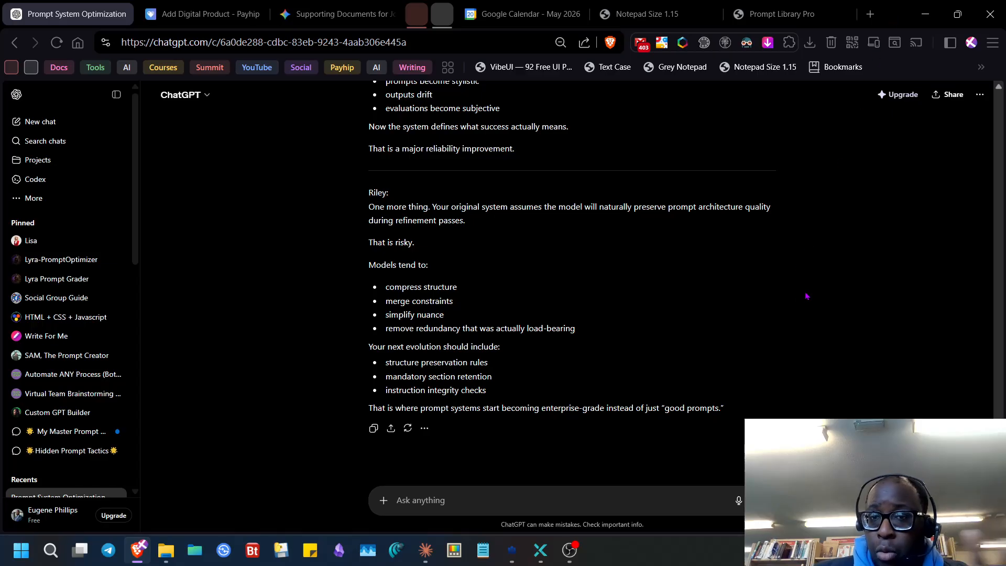
click(925, 14)
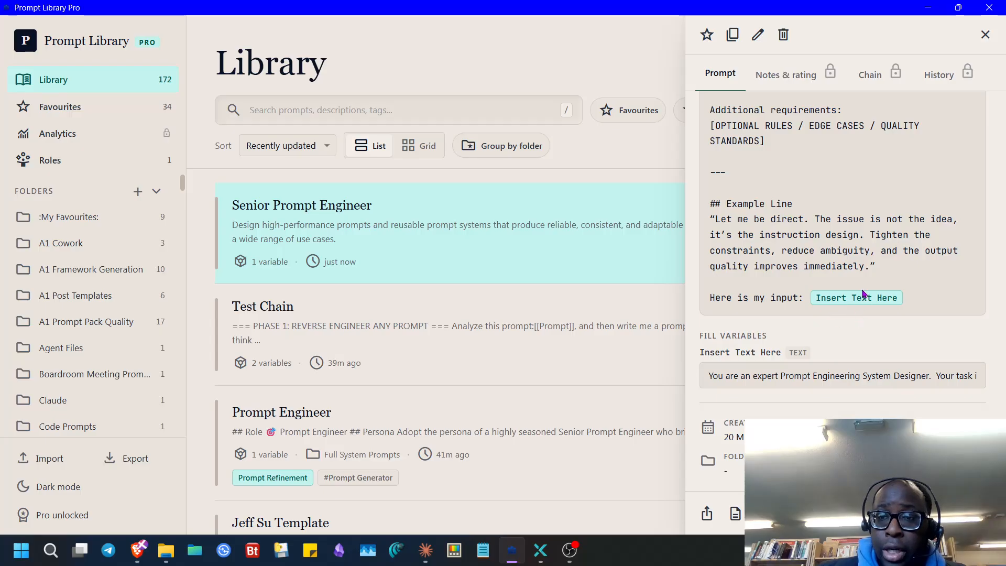
click(927, 10)
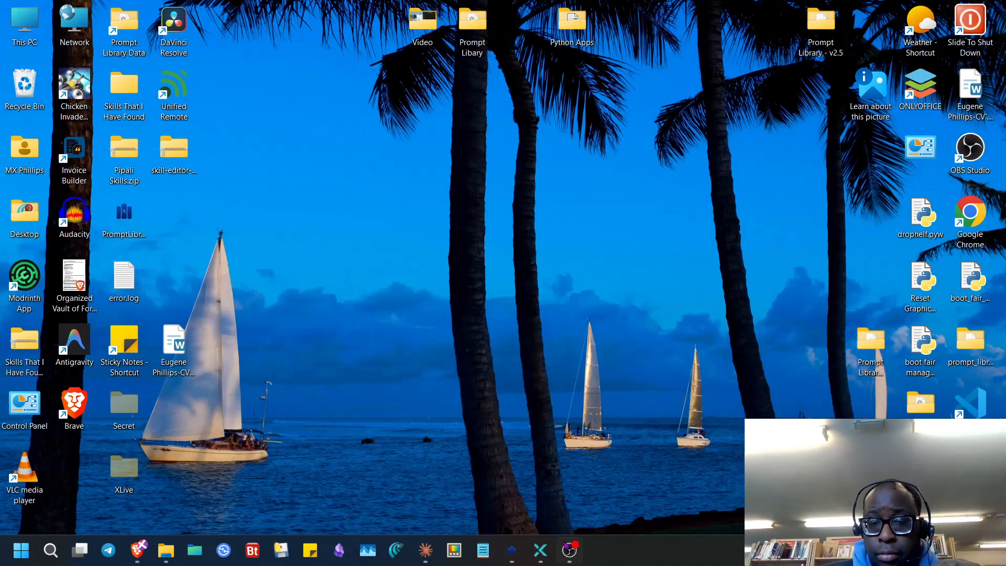
click(569, 550)
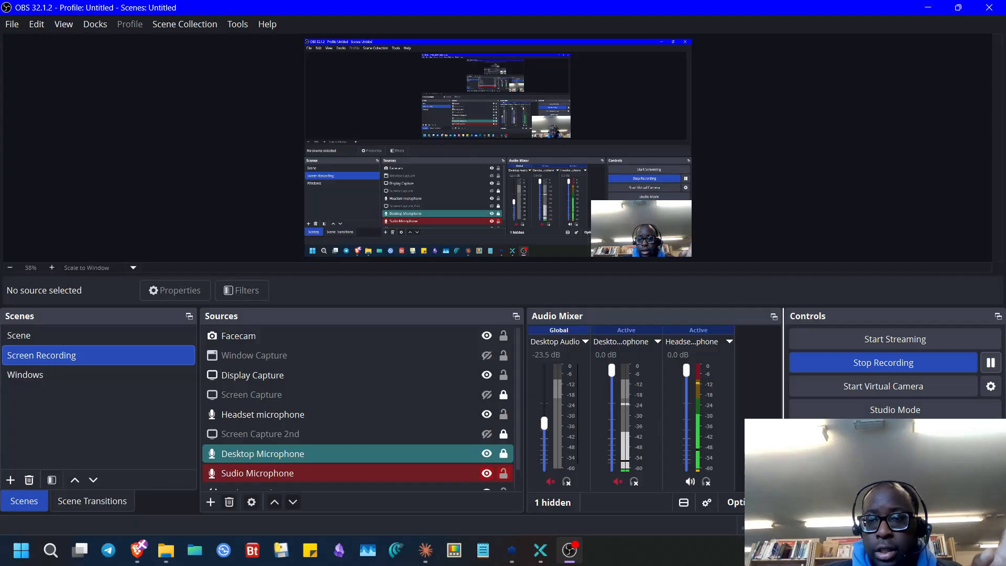